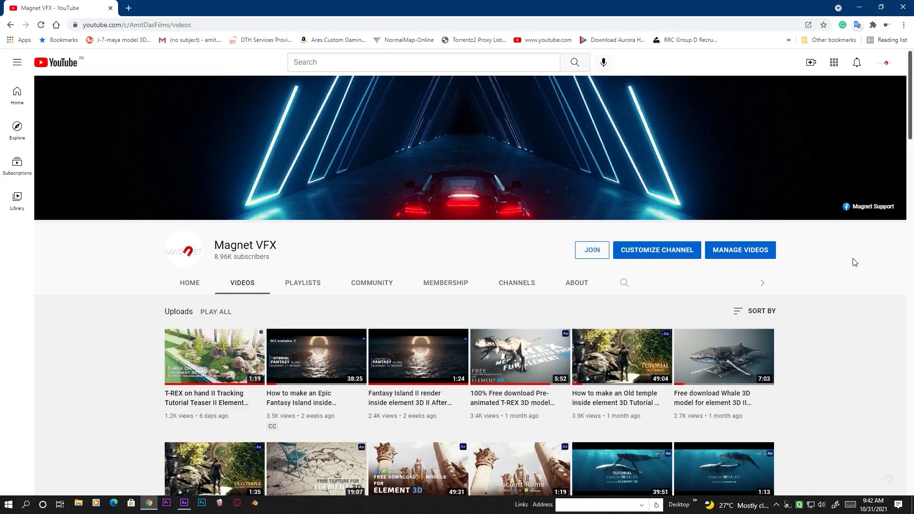
Look through the uploaded videos on the Magnet VFX channel page.
middle_click(831, 336)
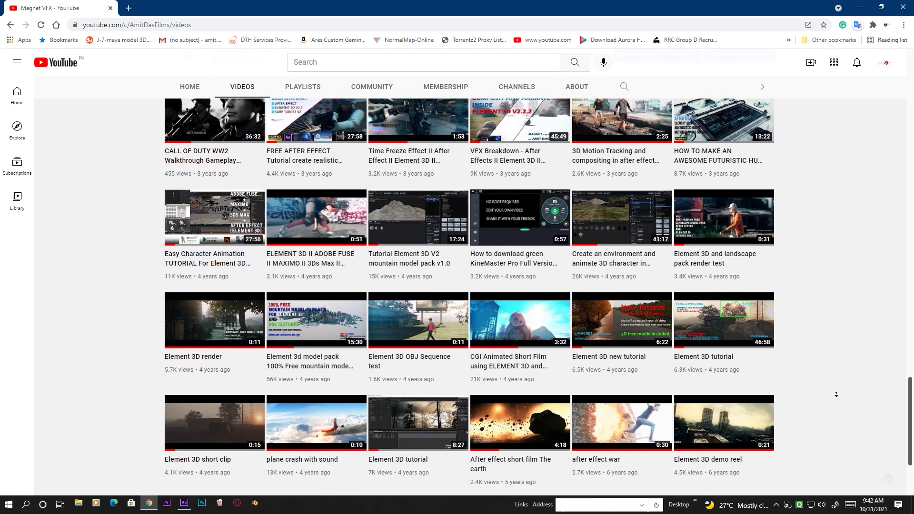
middle_click(829, 386)
middle_click(832, 448)
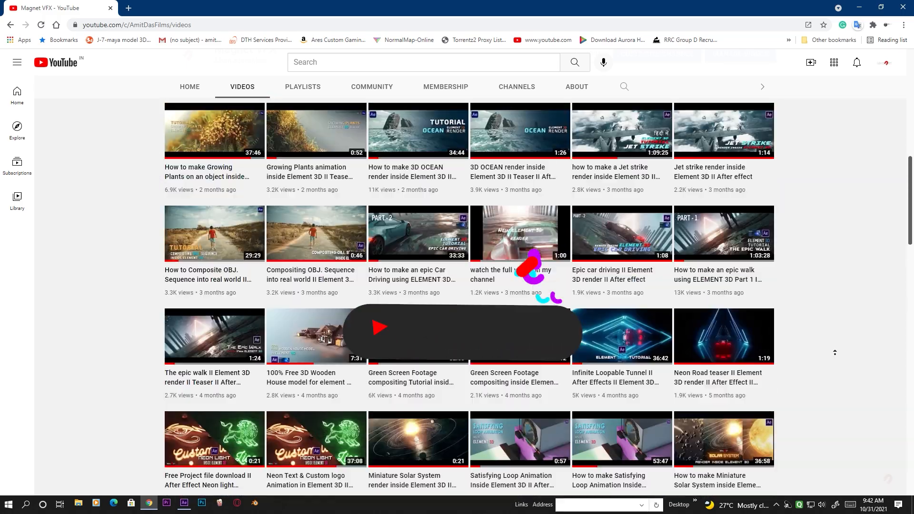
middle_click(864, 337)
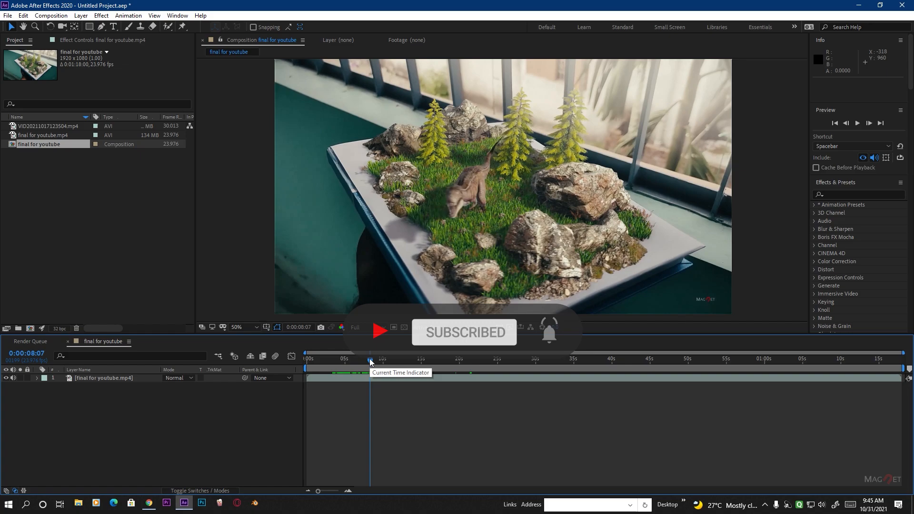
Switch to After Effects and preview the final for youtube composition and the source footage VID20211017123504.mp4.
mouse_move(371, 362)
mouse_down()
mouse_move(351, 361)
mouse_move(368, 362)
mouse_up()
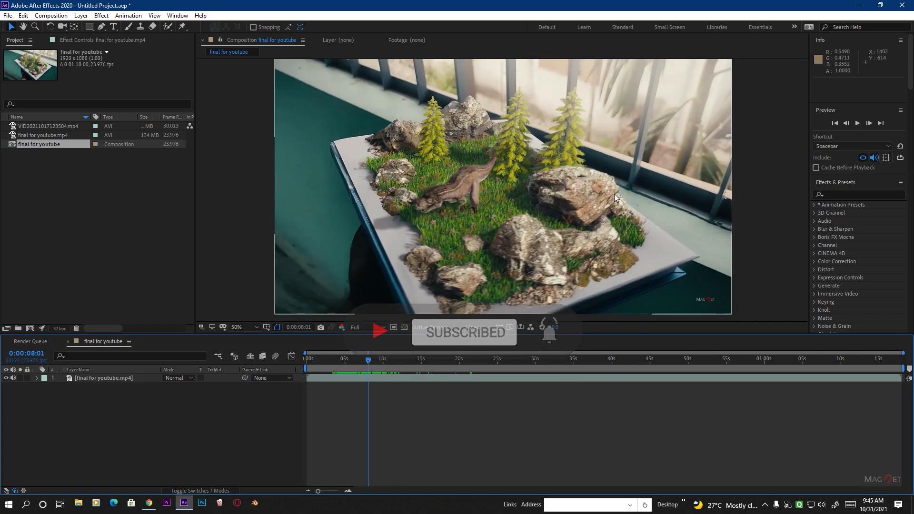
double_click(29, 126)
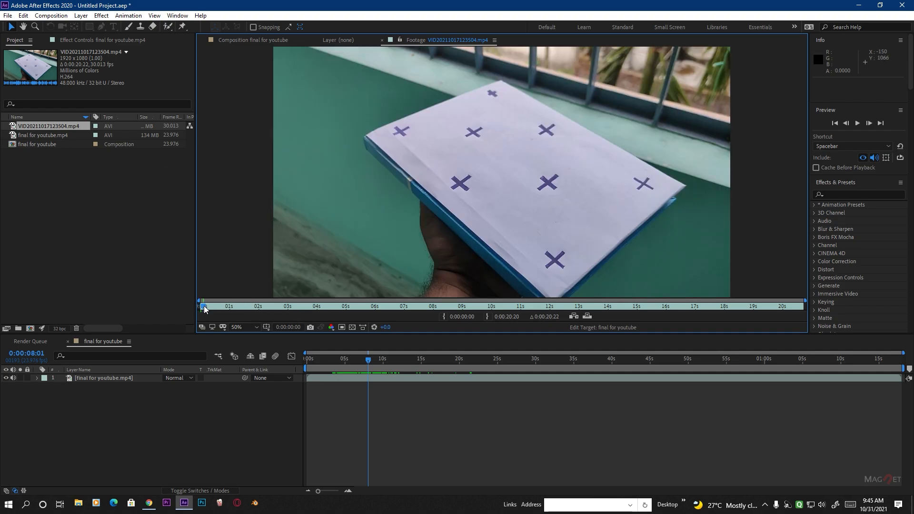
key(space)
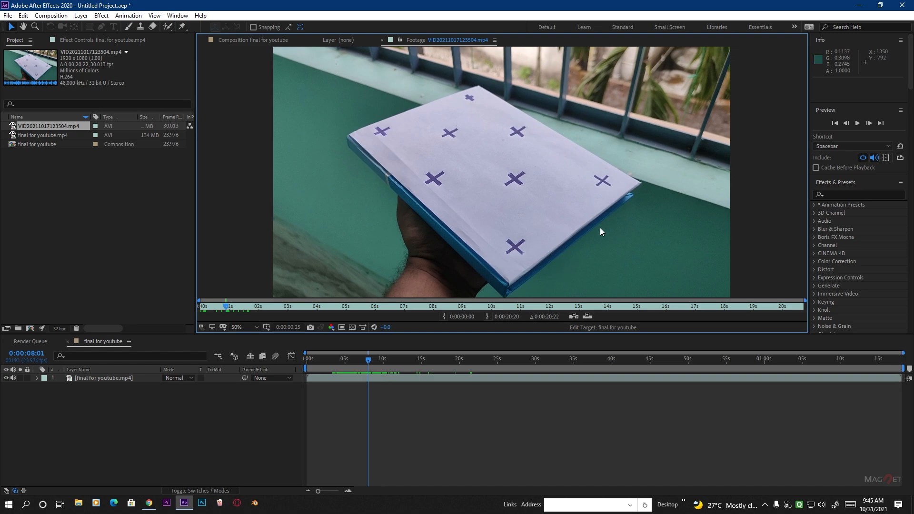
drag(297, 307, 422, 308)
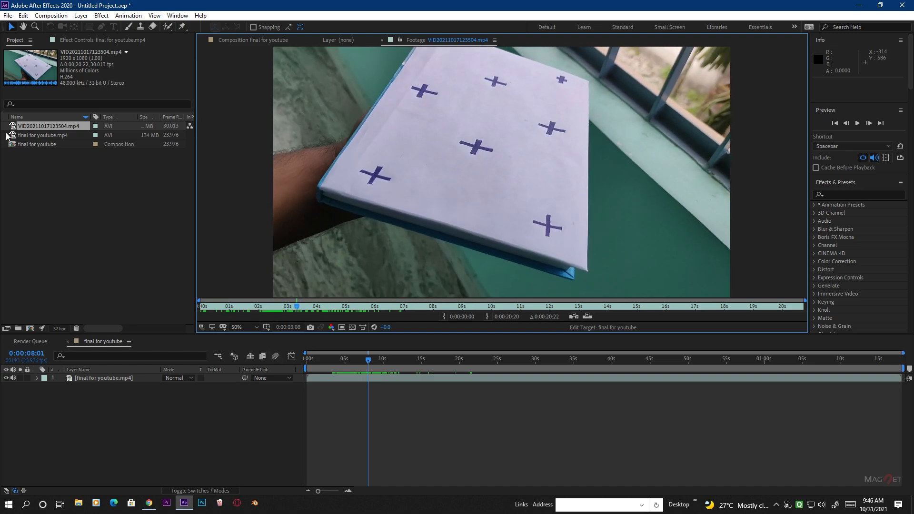
click(266, 42)
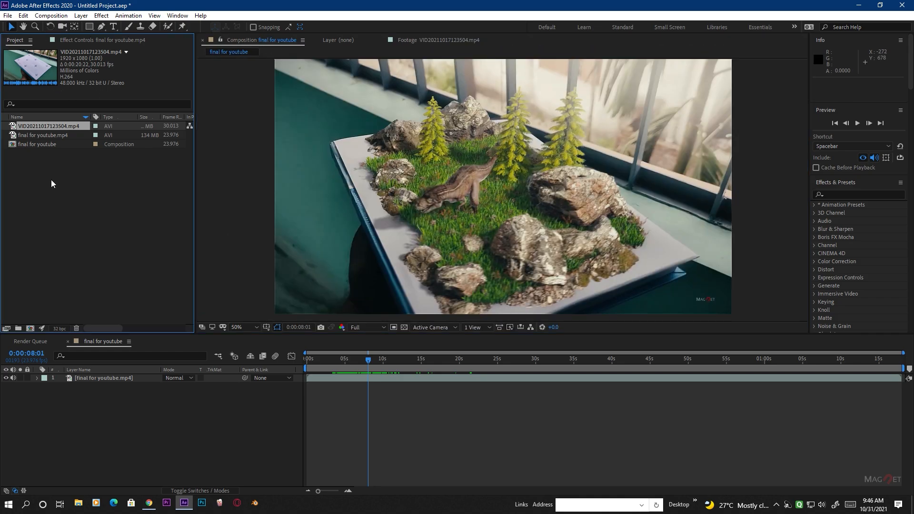
Create a composition from VID20211017123504.mp4 and trim it to a work area ending at 0:00:09:29.
drag(46, 129, 31, 329)
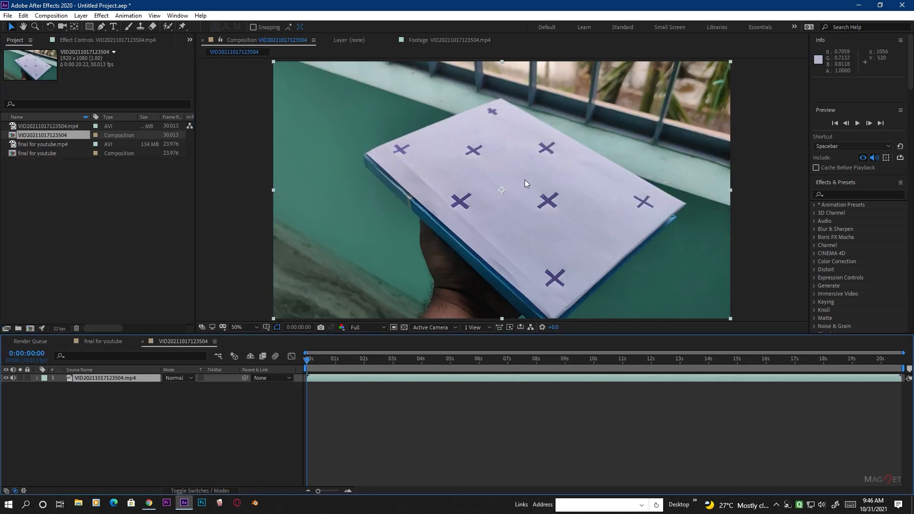
drag(322, 358, 593, 369)
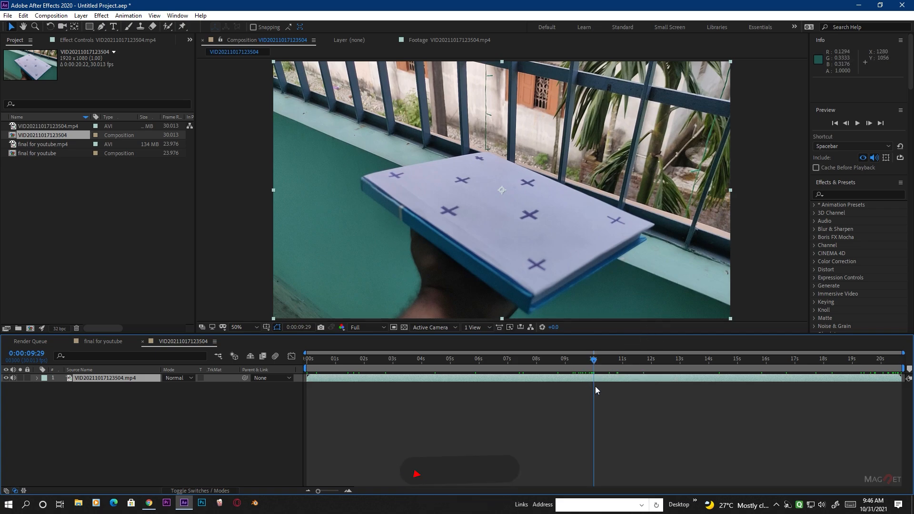
key(n)
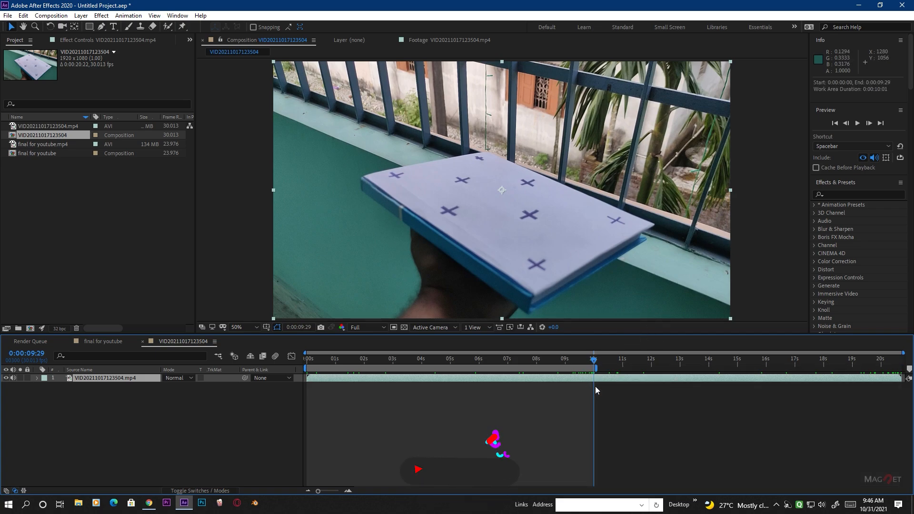
right_click(543, 368)
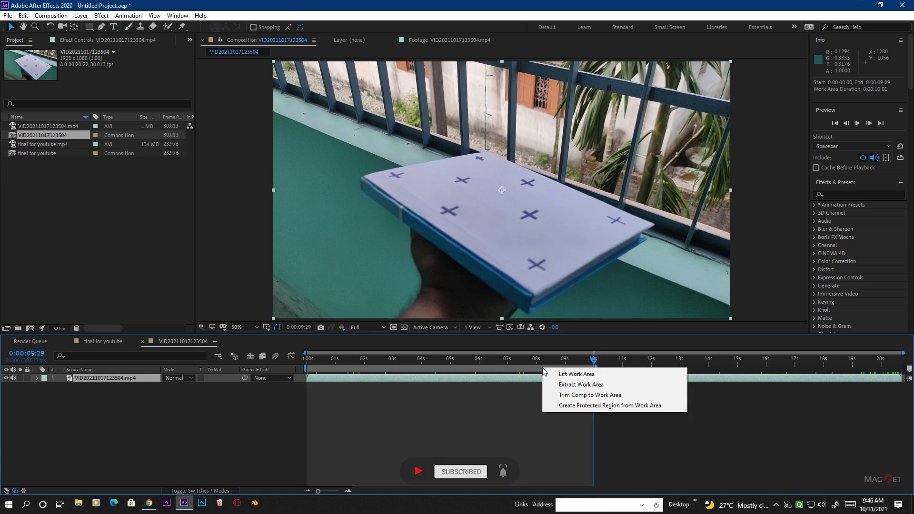
click(599, 395)
drag(847, 367, 909, 381)
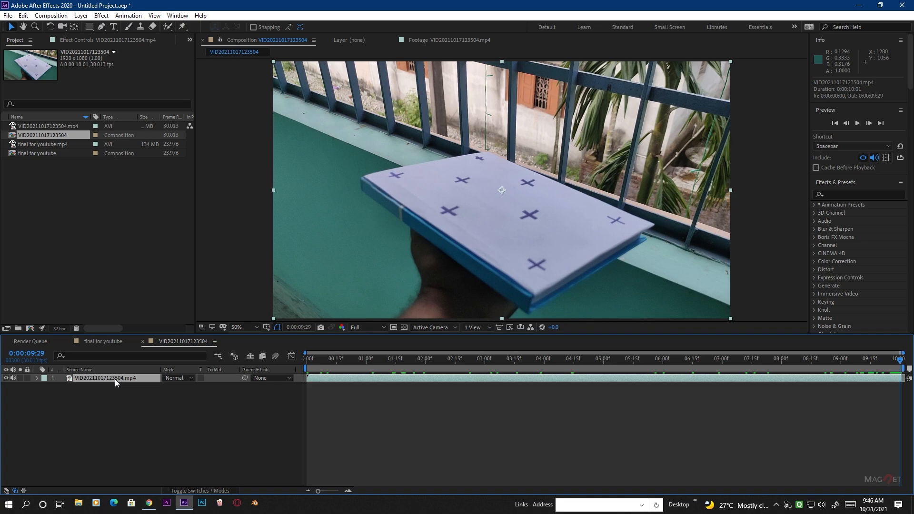
Pre-compose the footage layer, moving all attributes into the new composition.
key(ctrl+shift+c)
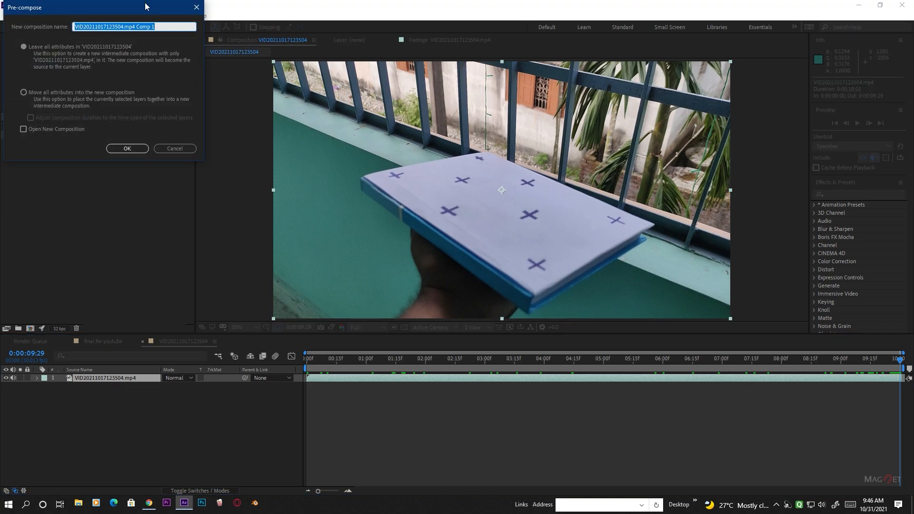
click(22, 93)
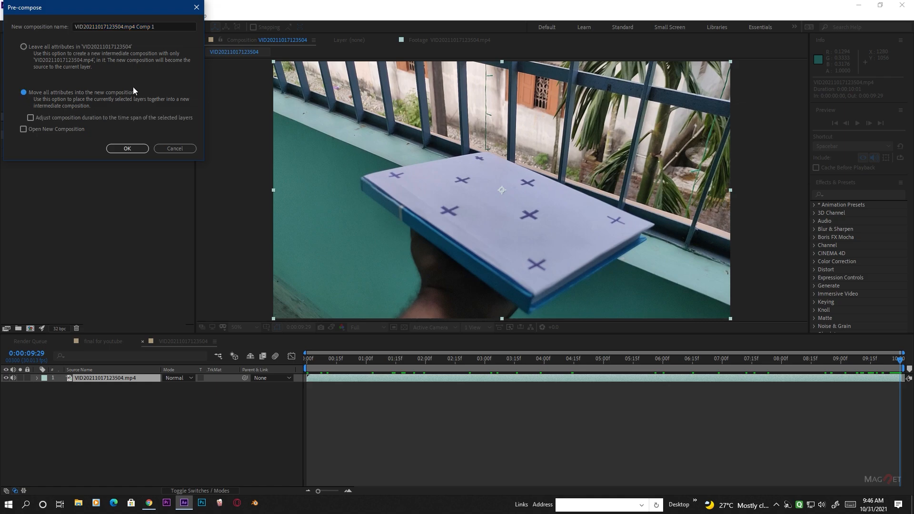
click(127, 149)
Apply the Boris FX Mocha Pro effect to the pre-composed layer and start the Mocha Pro plugin.
drag(394, 363, 550, 371)
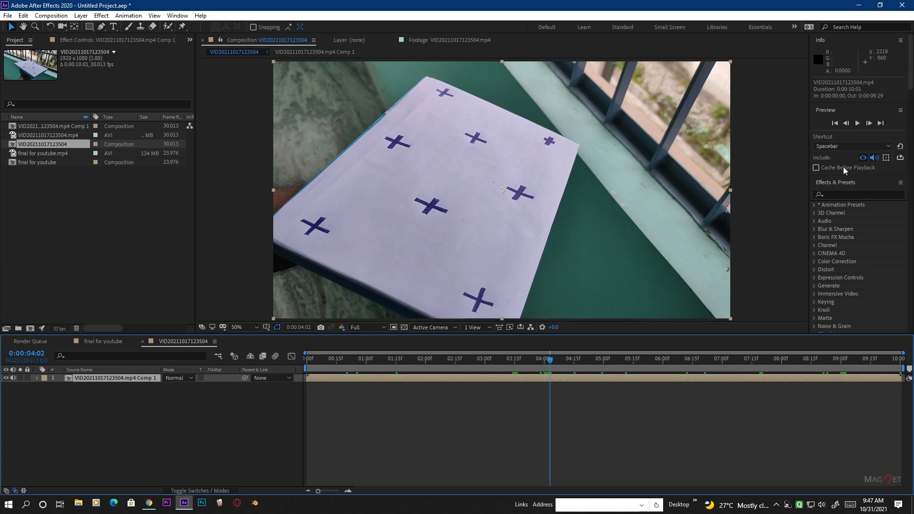
drag(535, 361, 365, 364)
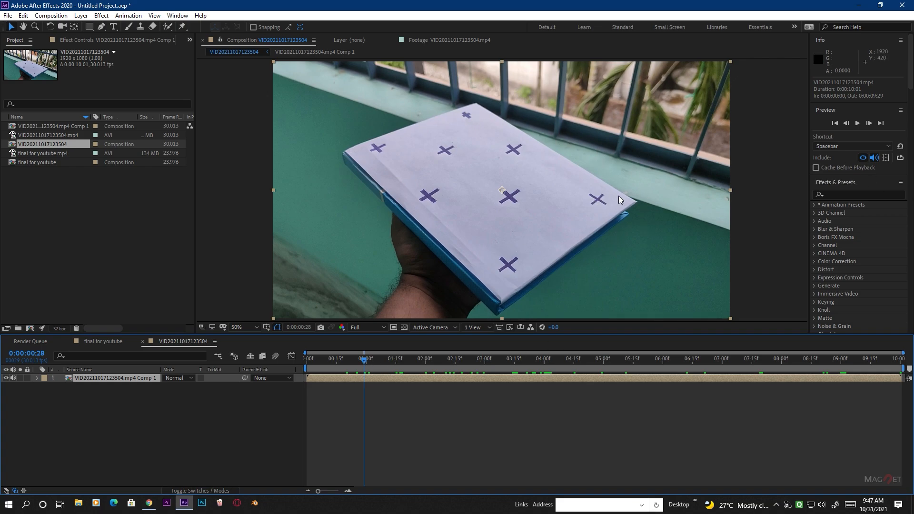
mouse_move(367, 365)
mouse_down()
mouse_move(428, 364)
mouse_move(371, 370)
mouse_up()
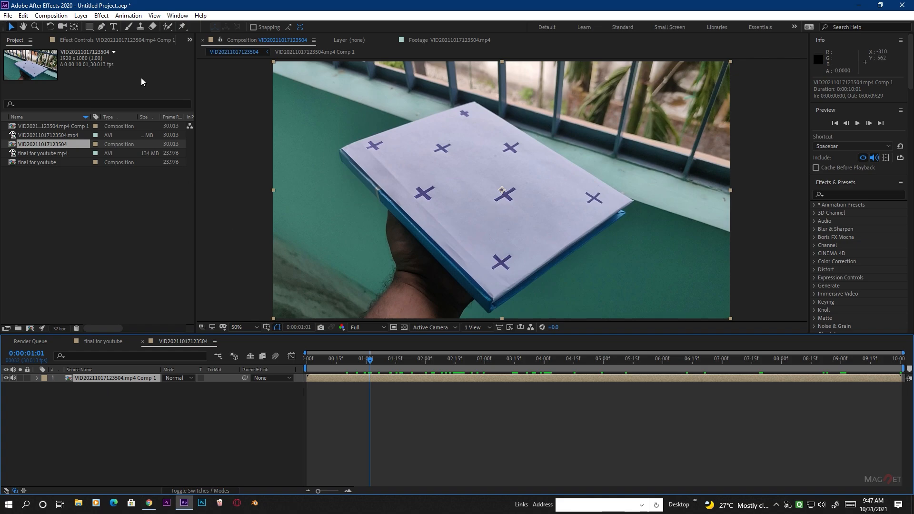
click(100, 17)
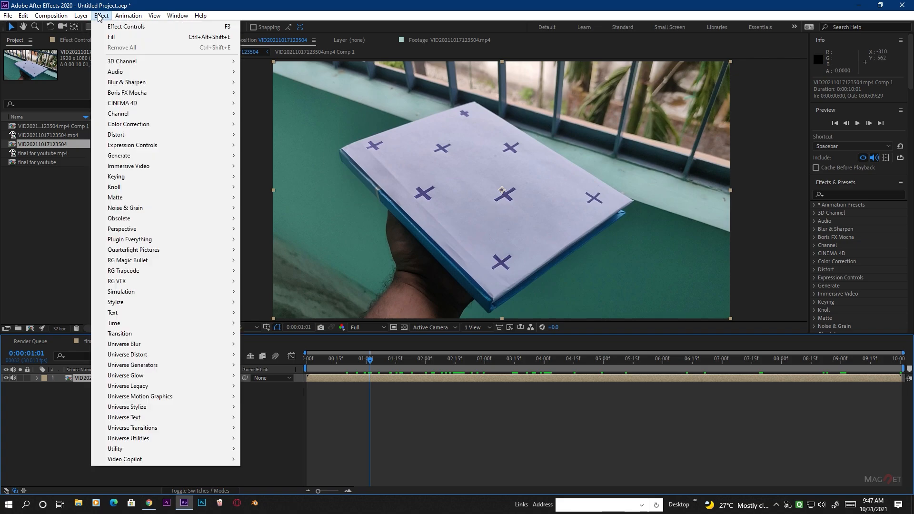
mouse_move(146, 94)
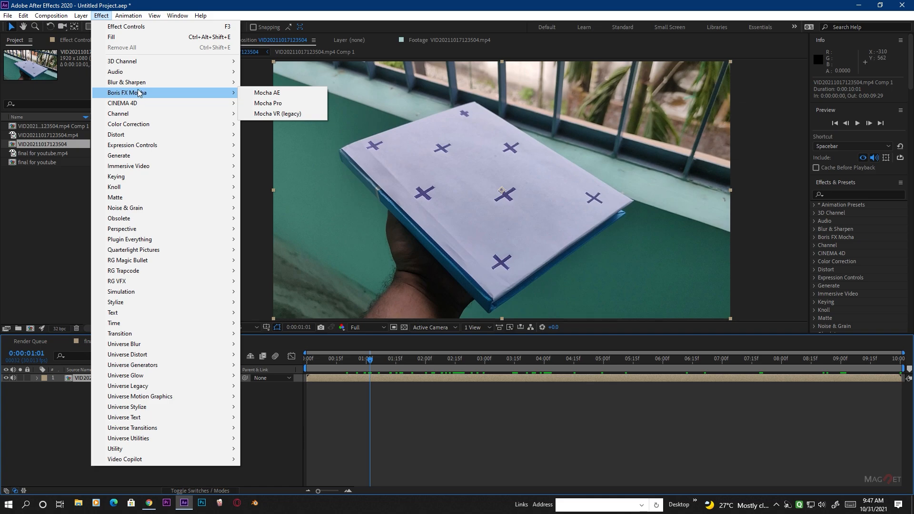
mouse_move(181, 94)
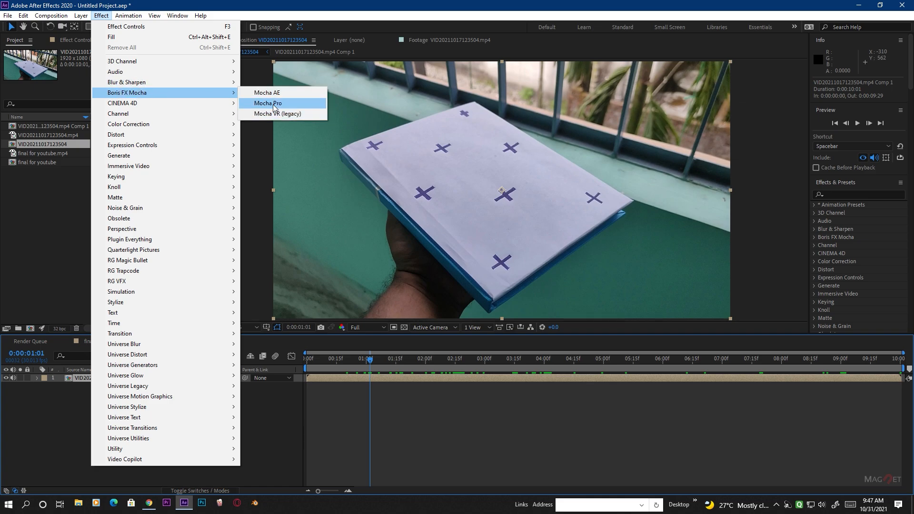
click(269, 105)
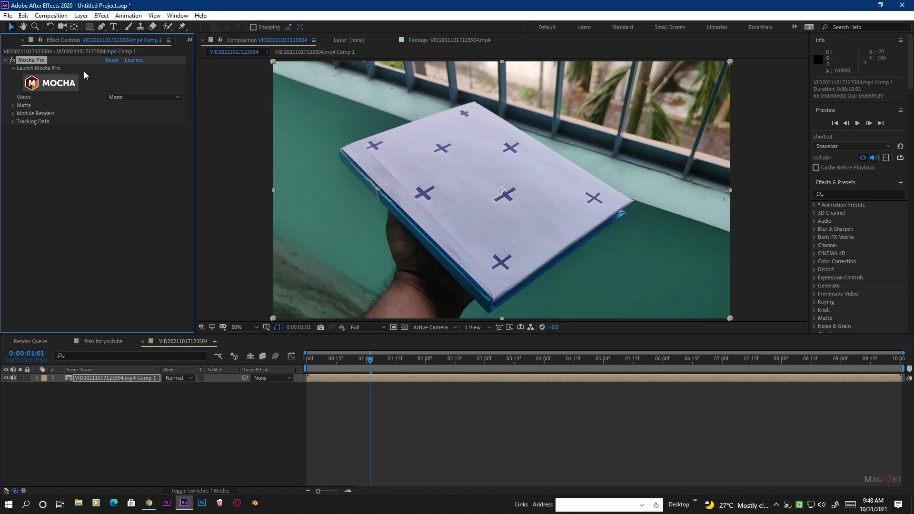
click(52, 84)
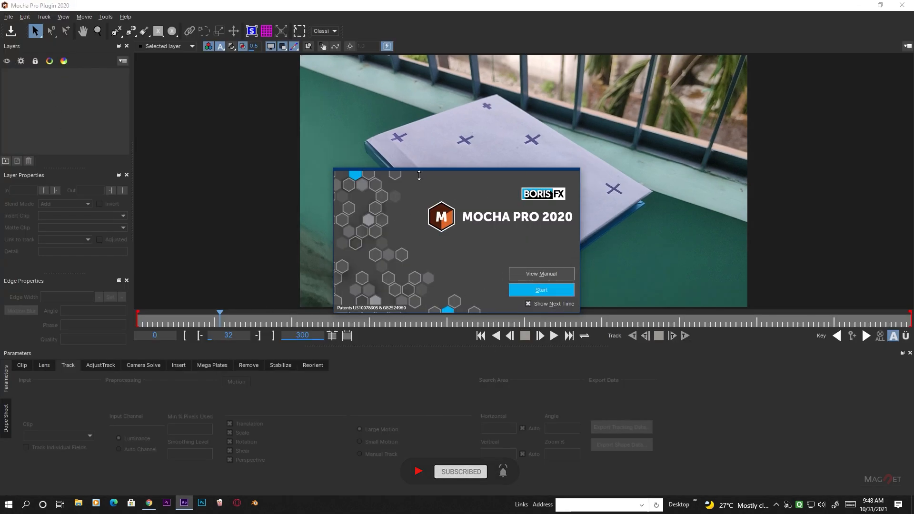
click(539, 291)
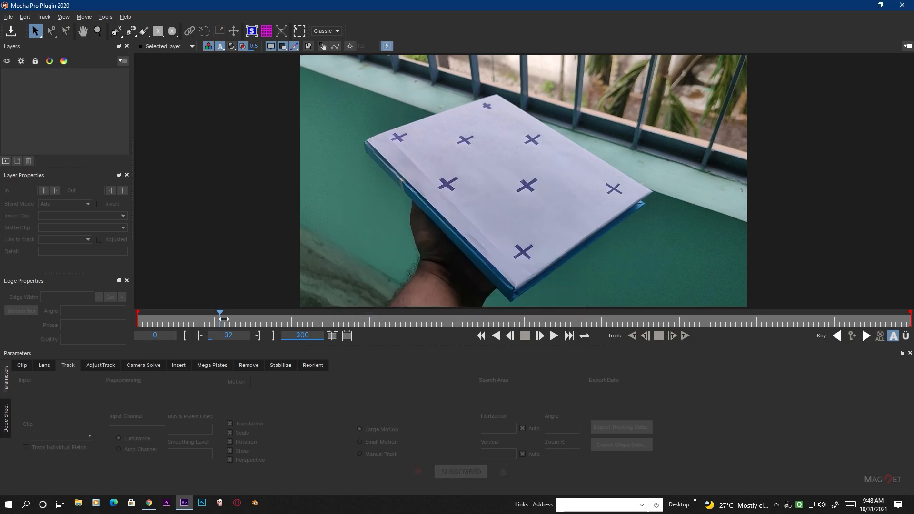
At frame 0, draw a closed four-corner X-Spline around the white top face of the book.
drag(220, 314, 137, 315)
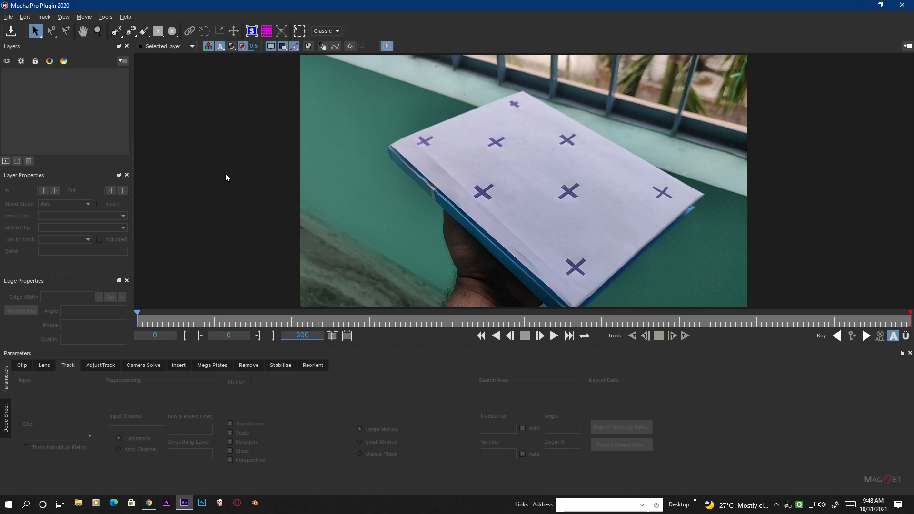
click(116, 31)
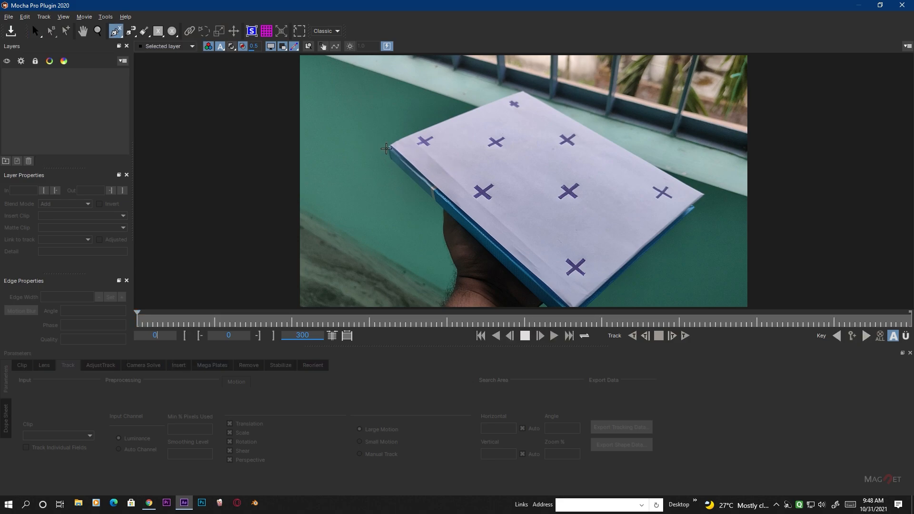
click(397, 145)
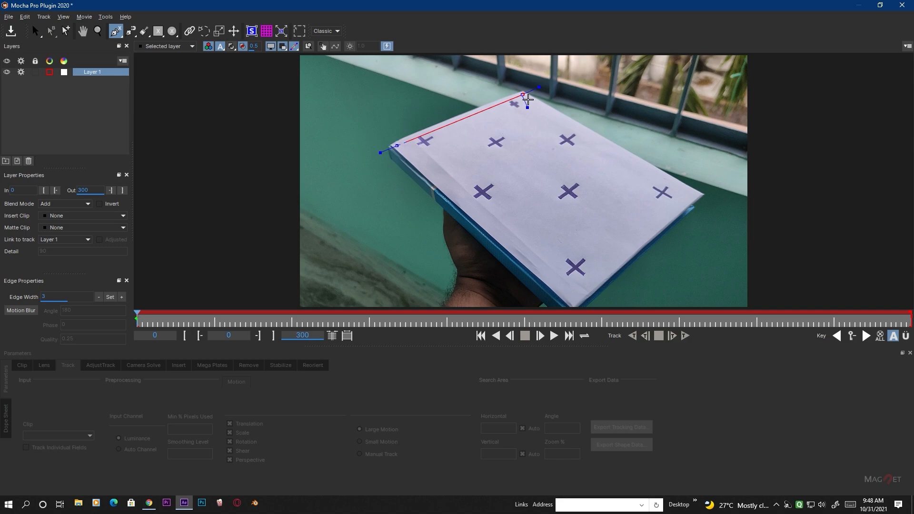
click(697, 199)
drag(700, 204, 699, 199)
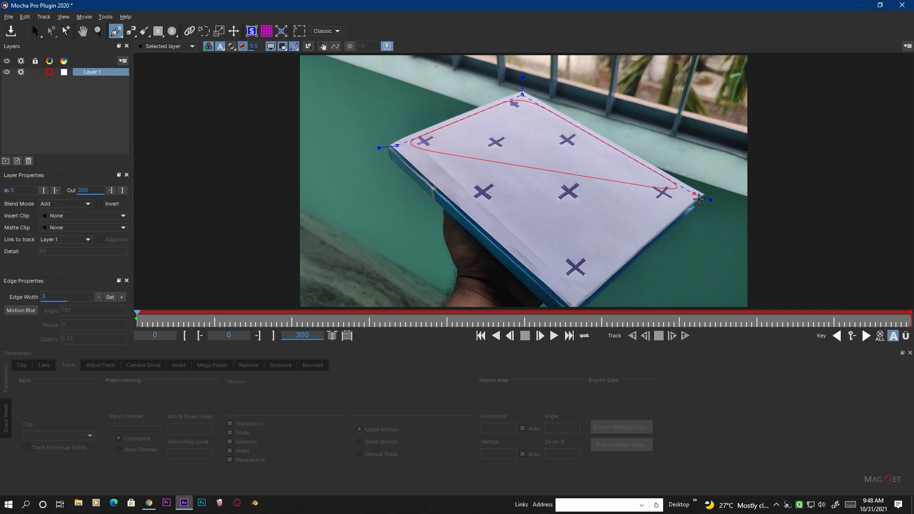
click(699, 199)
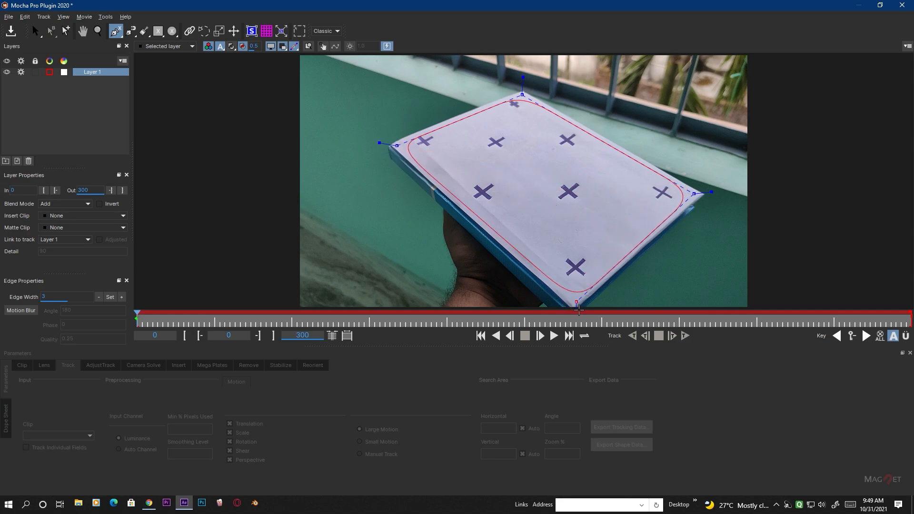
click(578, 303)
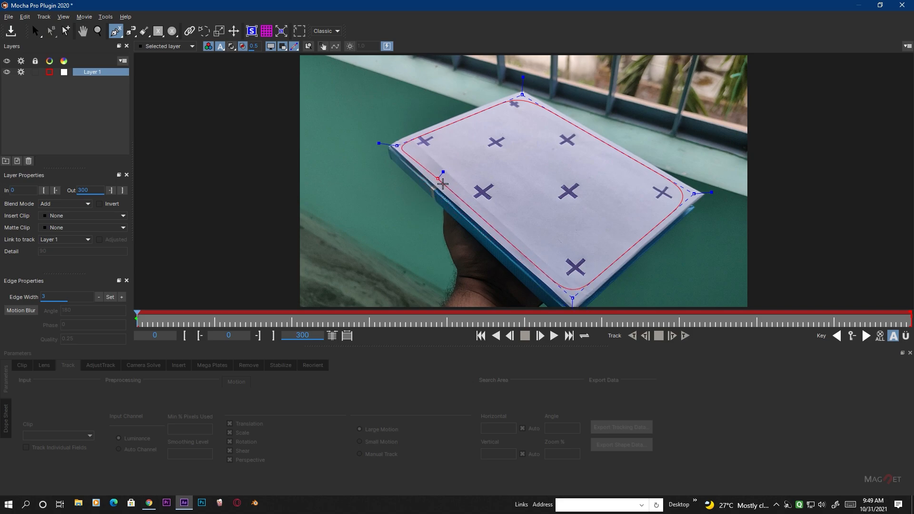
right_click(442, 183)
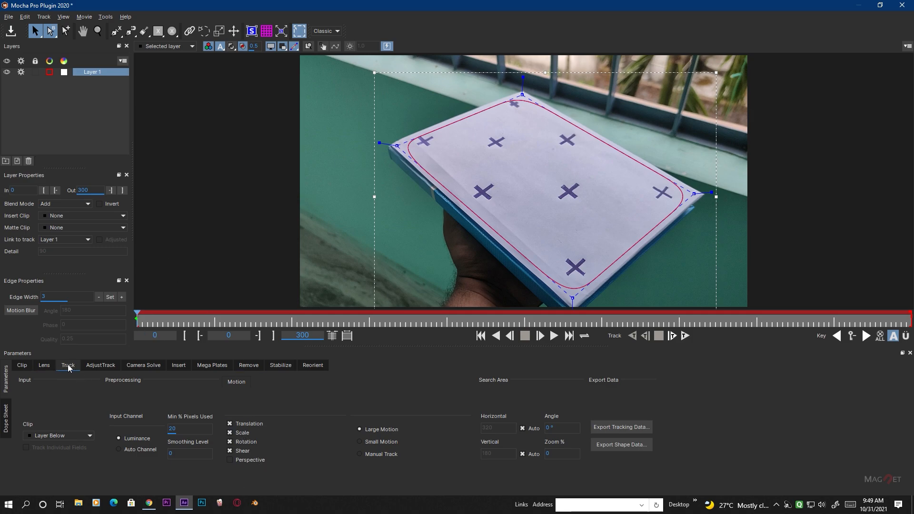
Enable Perspective in the tracked motion and track the book layer forward through the clip.
click(231, 461)
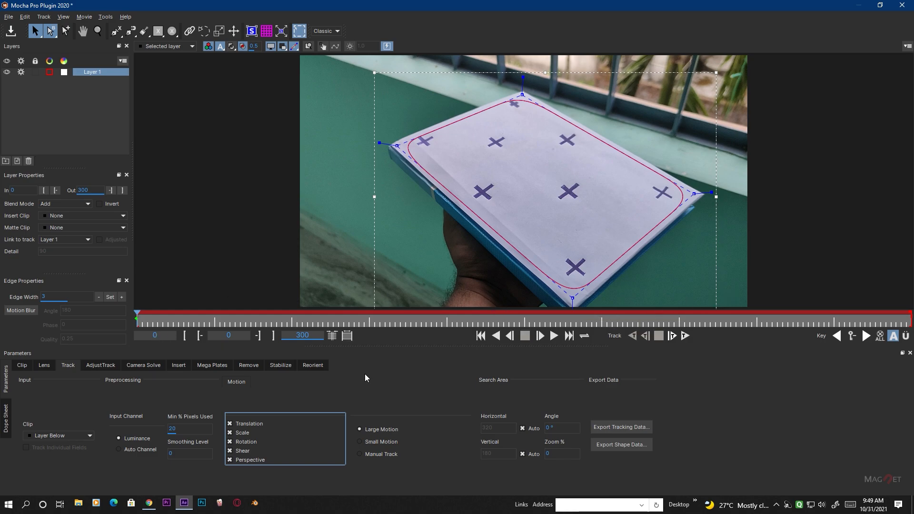
click(684, 337)
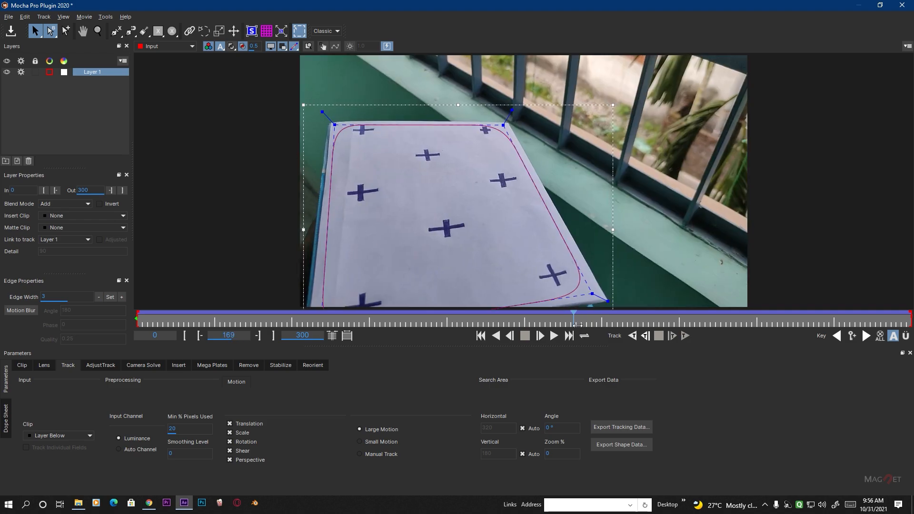
At frame 300, show the layer's planar surface and move its four corners onto the corners of the book's top face.
drag(884, 327, 911, 323)
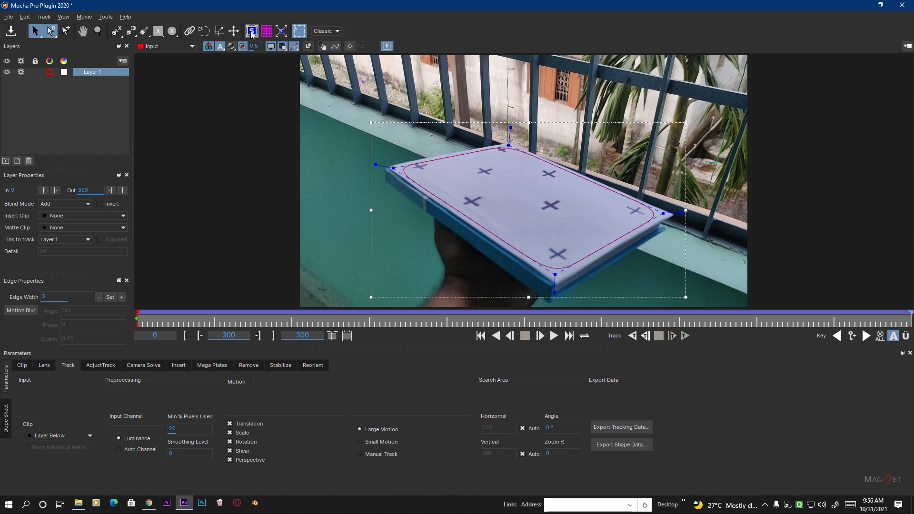
click(252, 31)
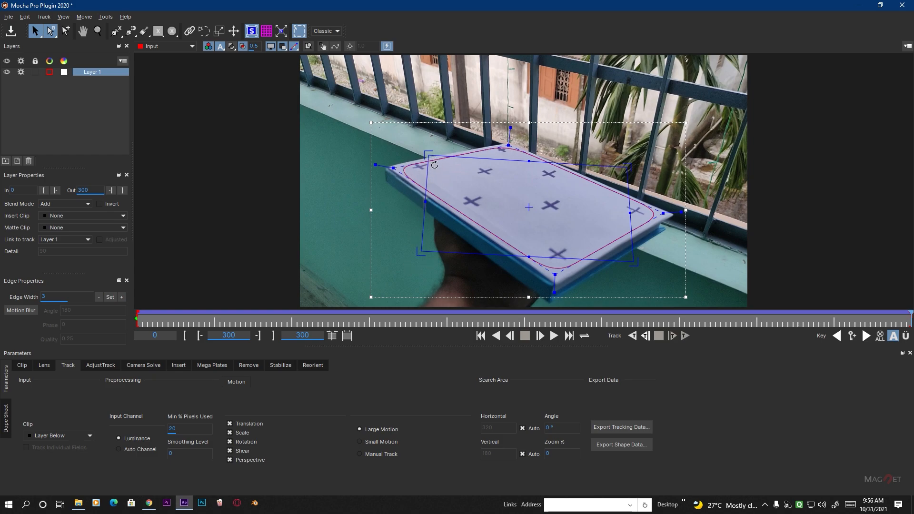
drag(435, 161, 513, 152)
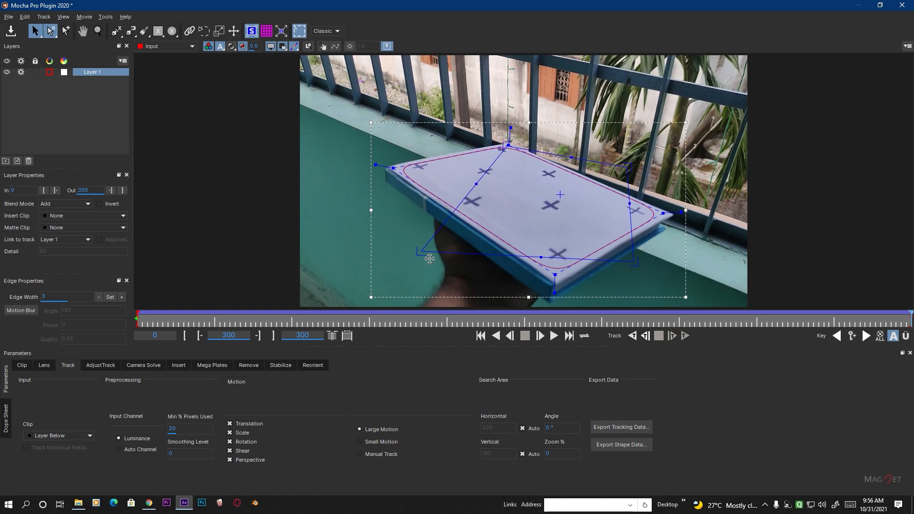
drag(421, 252, 402, 175)
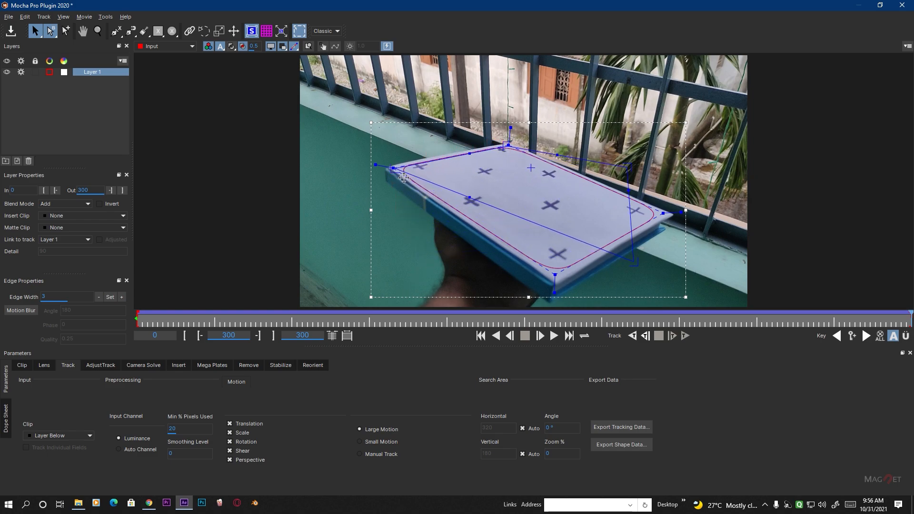
drag(633, 261, 557, 281)
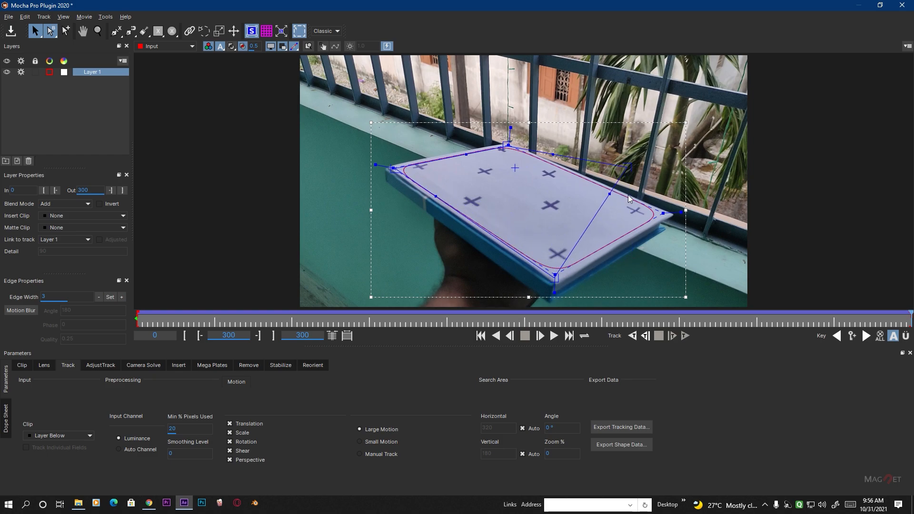
drag(632, 171, 668, 222)
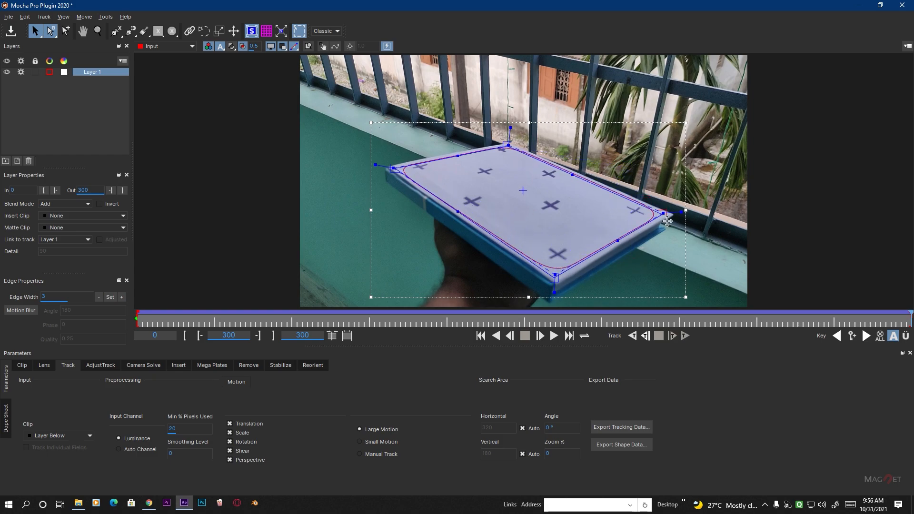
Fine-tune the planar surface corners so they fit the edges of the book's white top face more closely.
drag(562, 282, 561, 280)
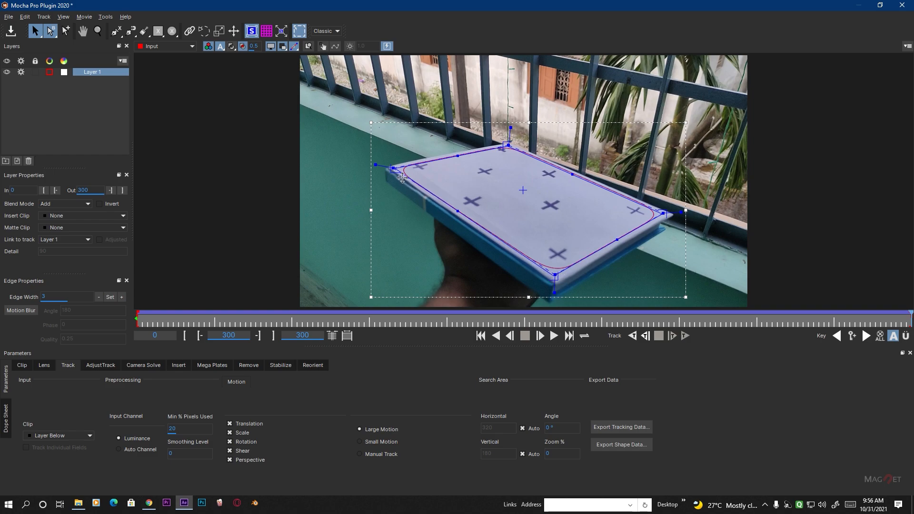
drag(397, 172, 399, 173)
click(514, 148)
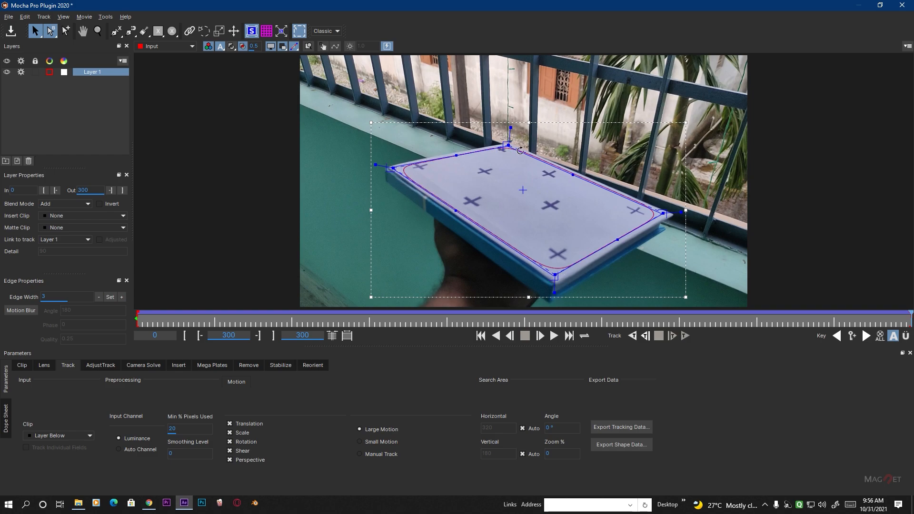
click(674, 220)
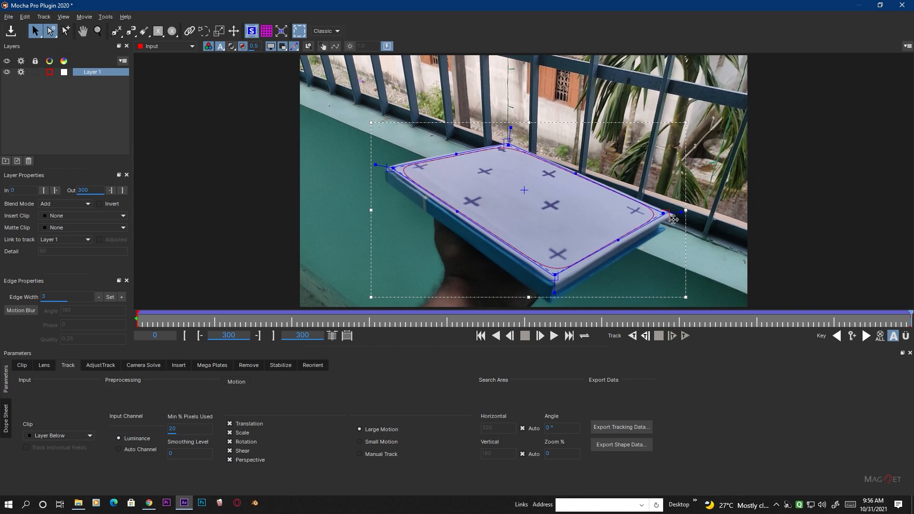
click(560, 284)
drag(560, 284, 561, 284)
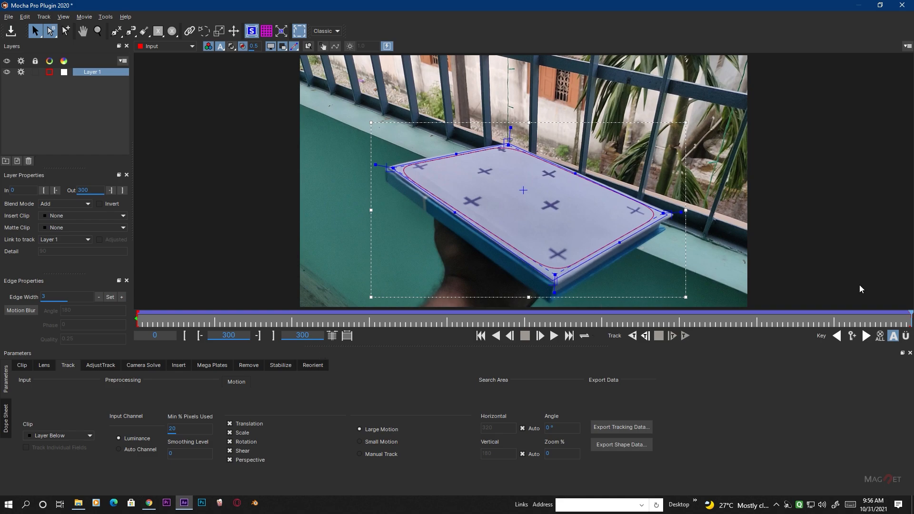
Show the planar grid and check the surface alignment across the clip, ending at frame 0.
drag(912, 324, 863, 324)
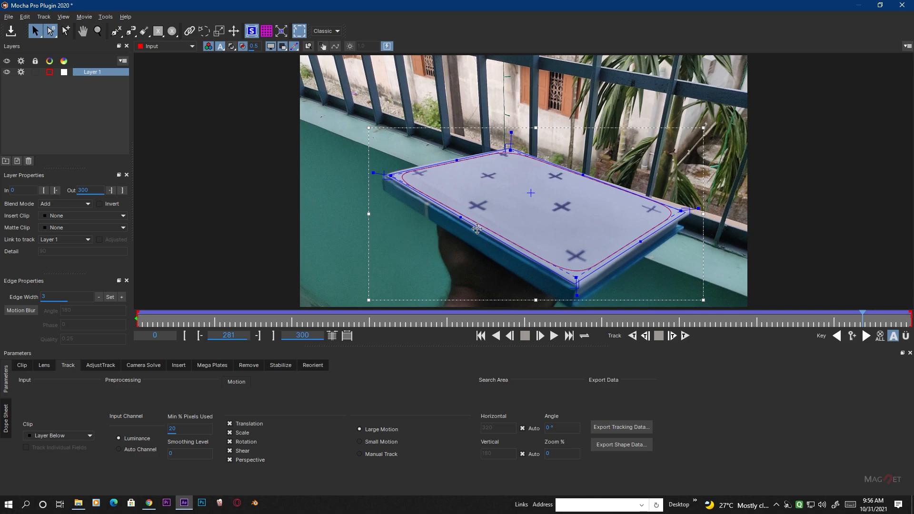
click(266, 31)
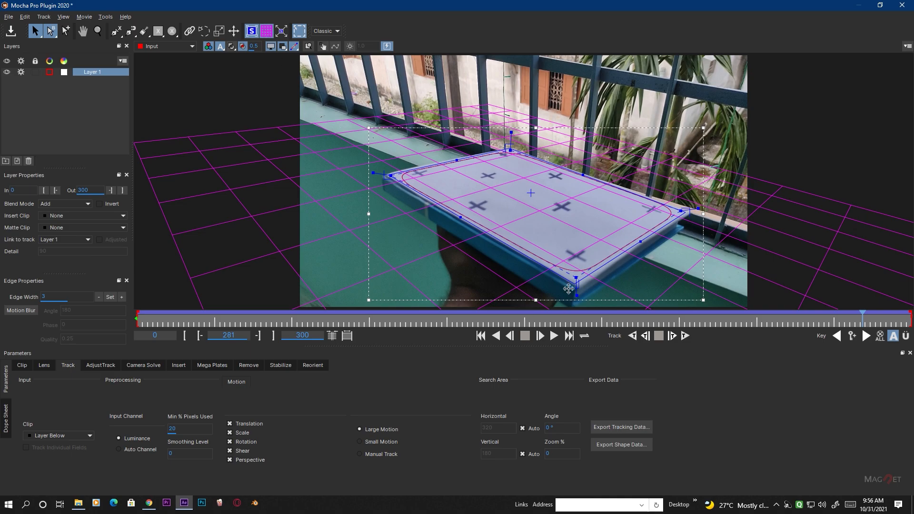
drag(351, 324, 96, 323)
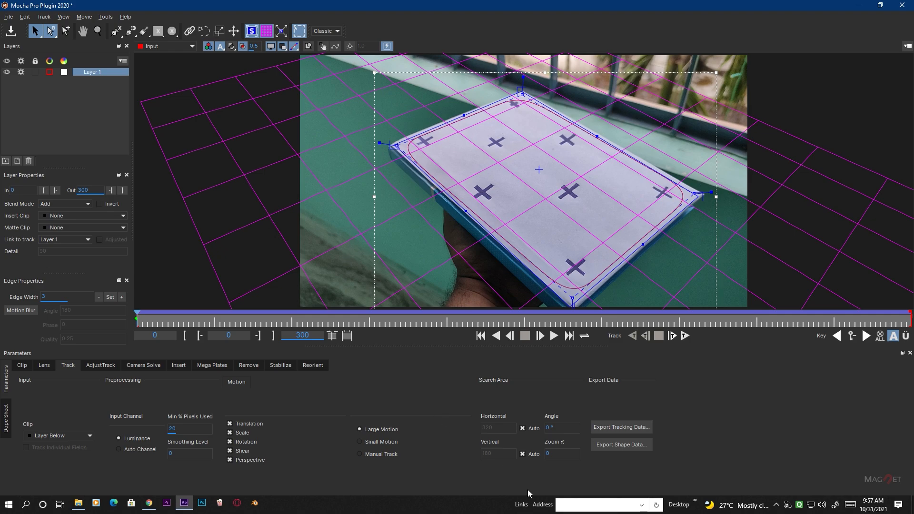
Copy the tracking data to the clipboard as After Effects Corner Pin [supports motion blur], and close Mocha Pro with the project changes saved.
click(612, 427)
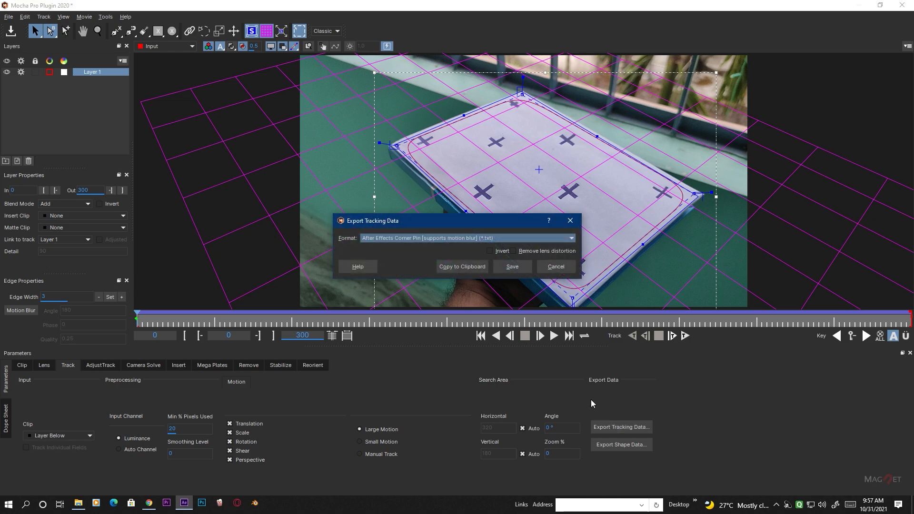
click(519, 240)
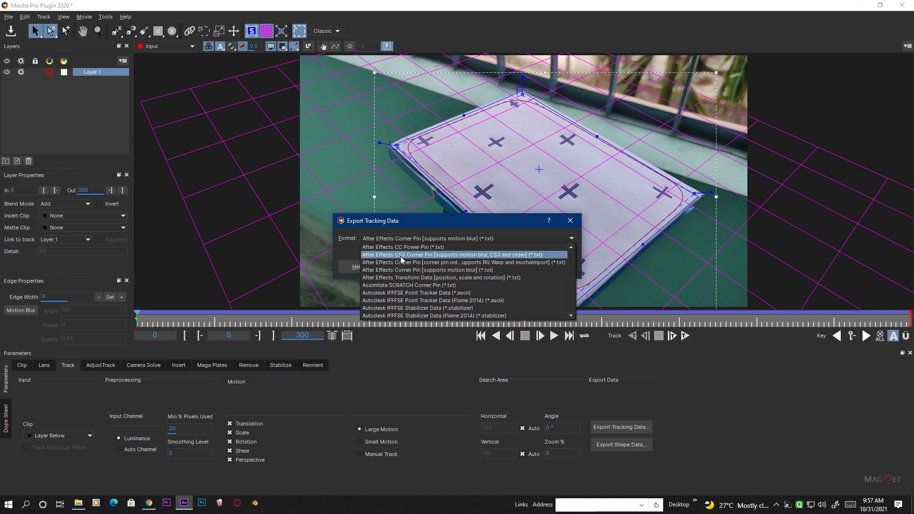
click(474, 270)
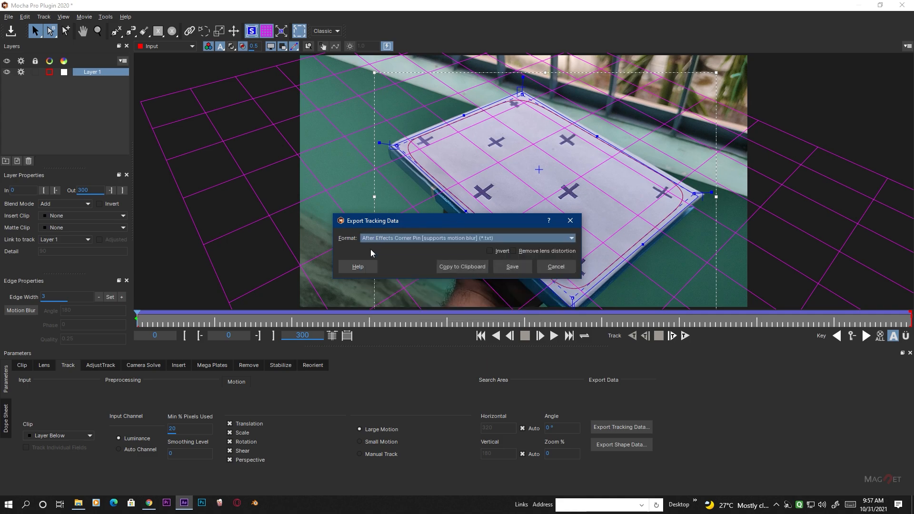
click(462, 268)
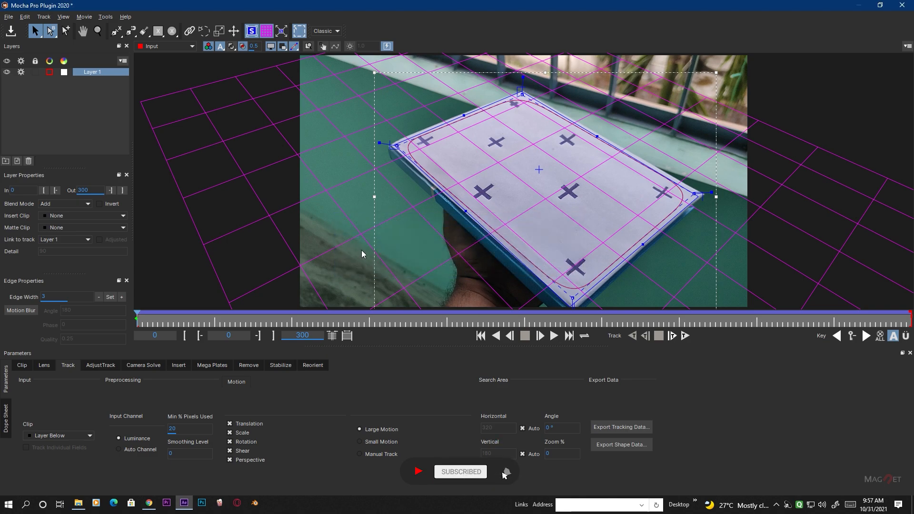
click(902, 4)
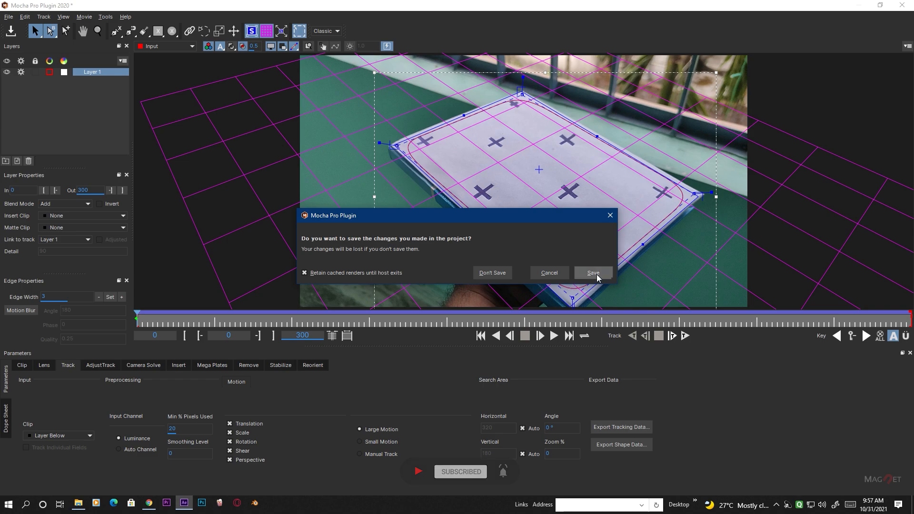
click(598, 272)
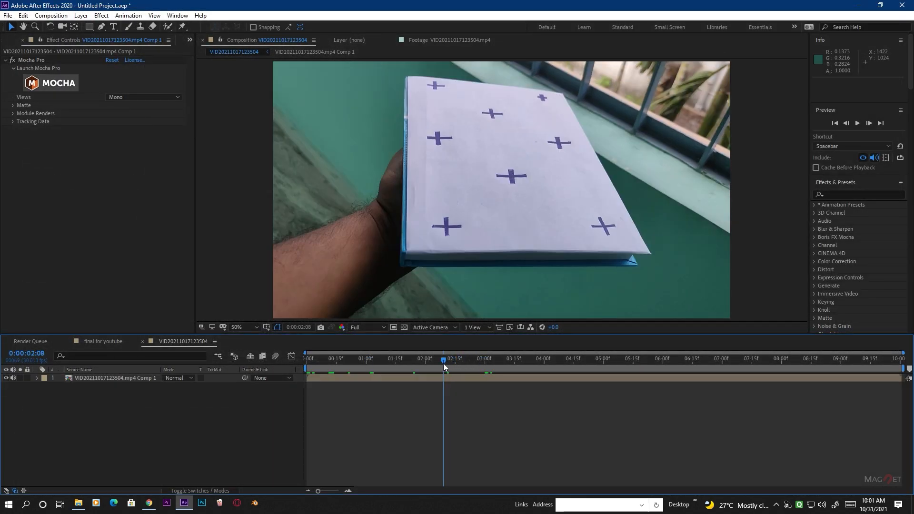
At the start of the composition, create a black 1920 x 1080 px solid layer above the footage.
drag(443, 364, 298, 363)
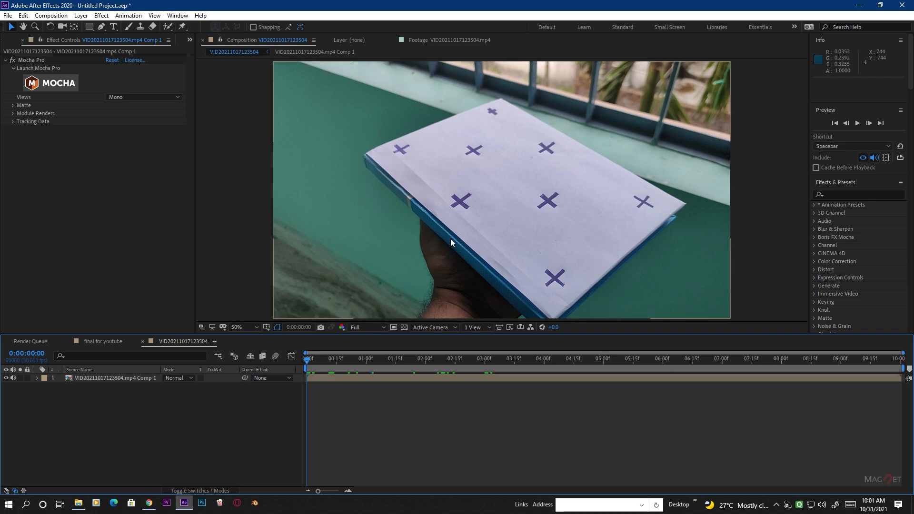
click(80, 17)
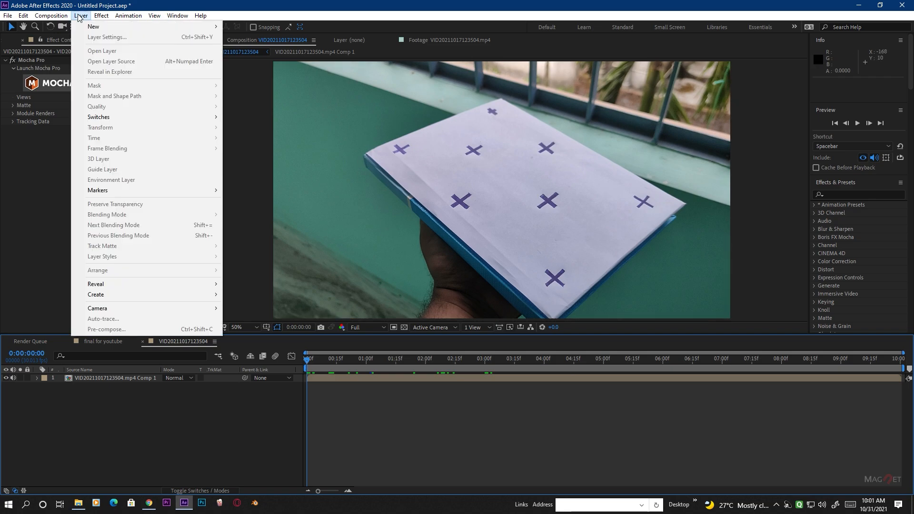
mouse_move(96, 27)
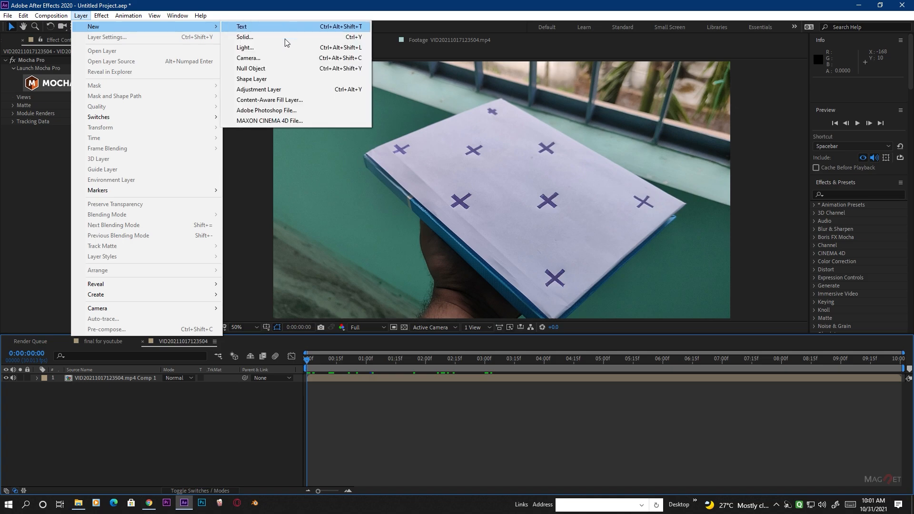
click(242, 37)
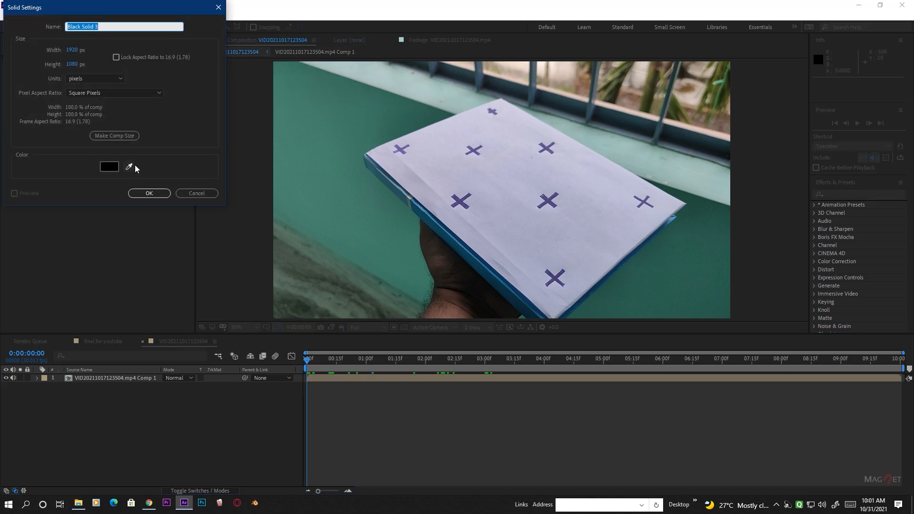
click(149, 193)
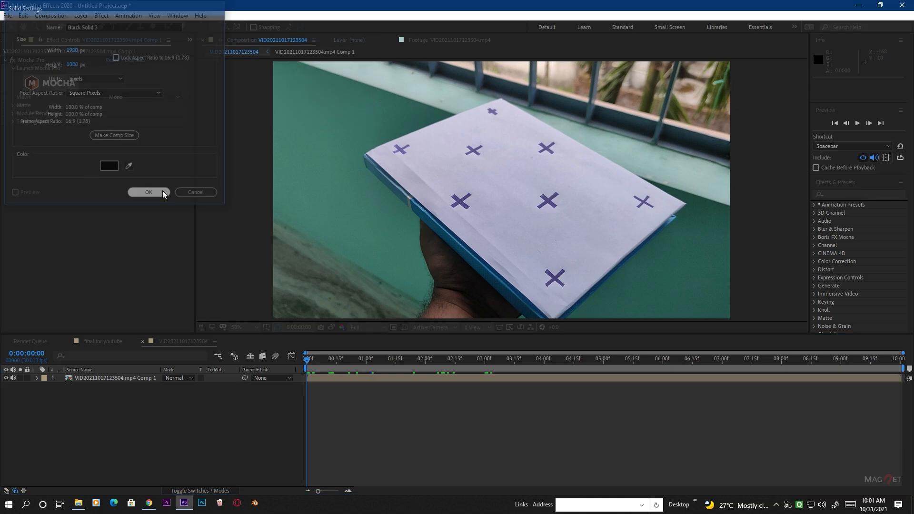
drag(383, 360, 290, 367)
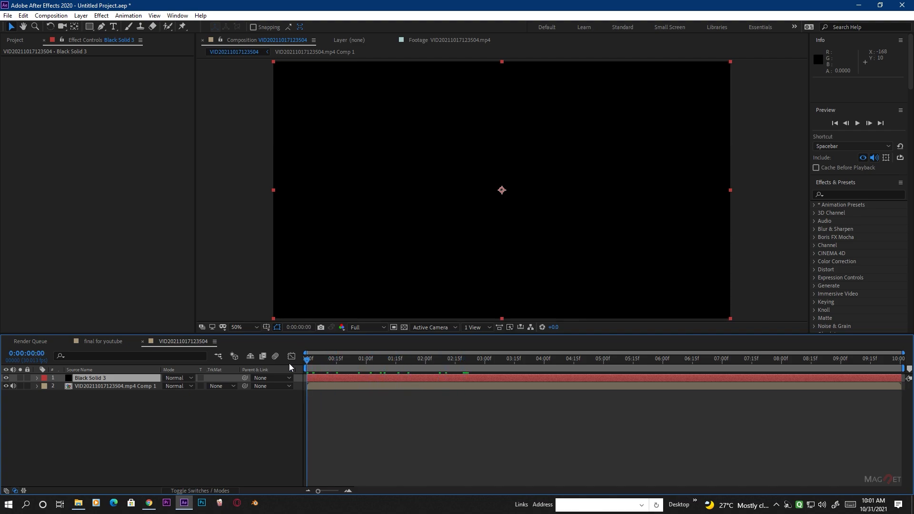
Paste the copied corner pin tracking data onto the black solid at 0:00:00:00.
click(93, 379)
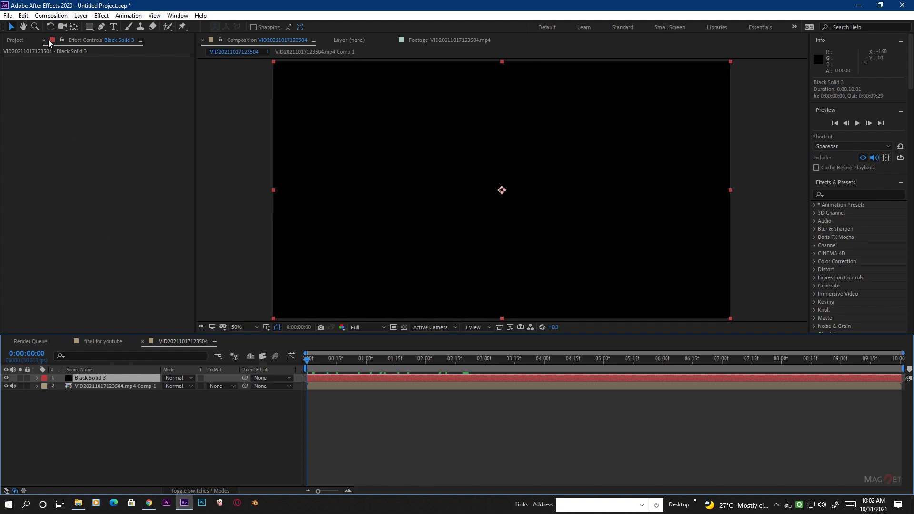
click(23, 15)
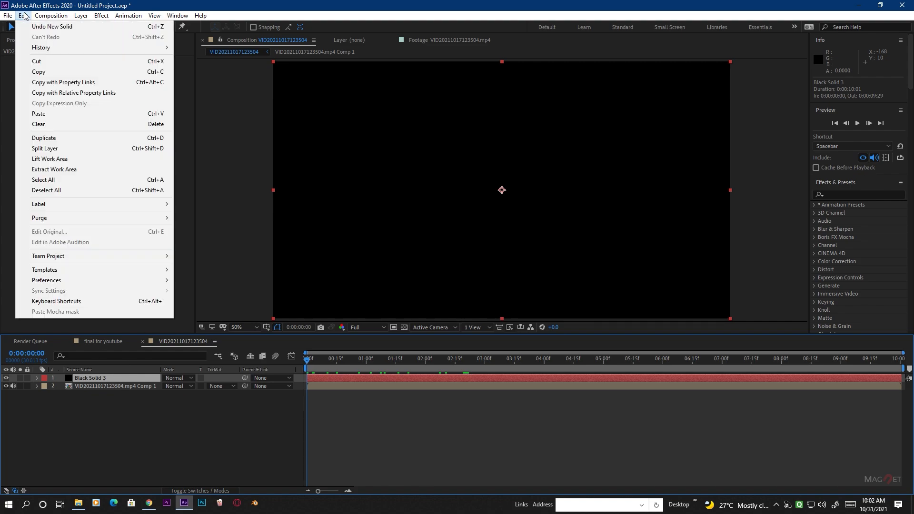
click(62, 114)
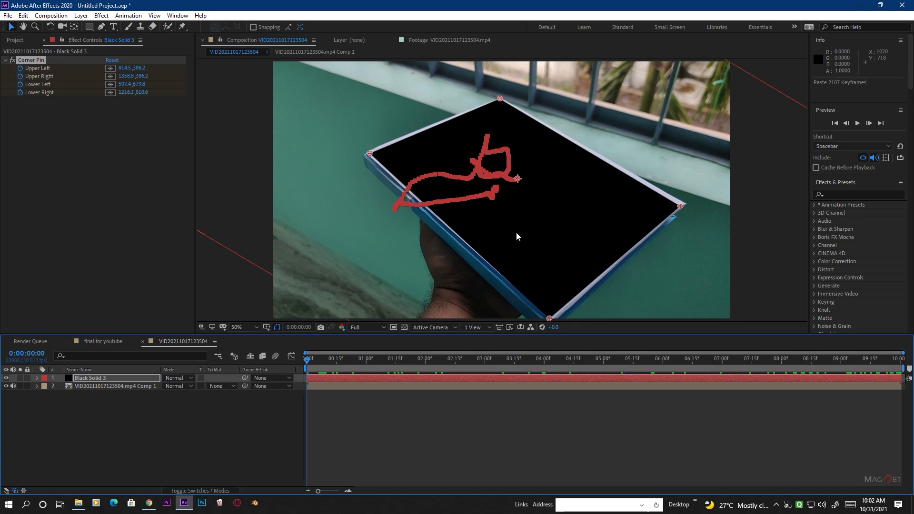
drag(307, 363, 318, 389)
click(213, 433)
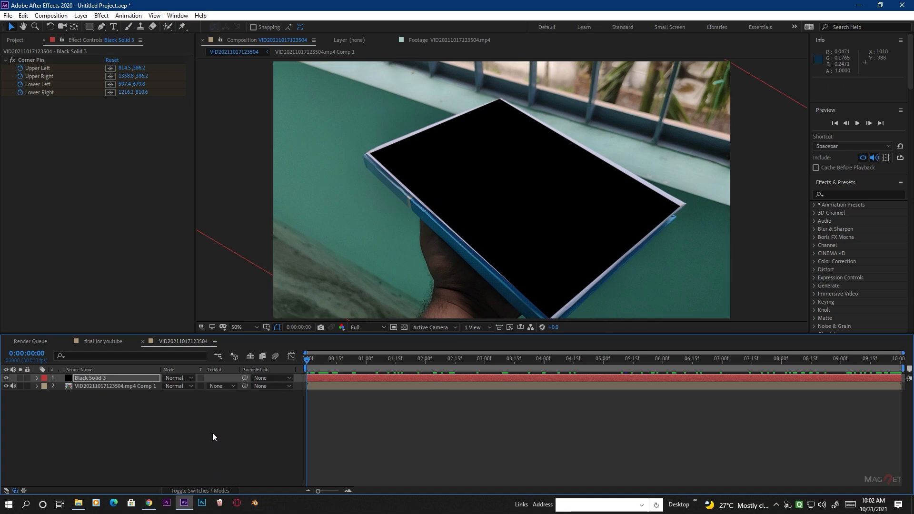
Set the footage comp layer's track matte to Alpha Matte using the black solid, and return the playhead to 0:00:00:00.
click(96, 386)
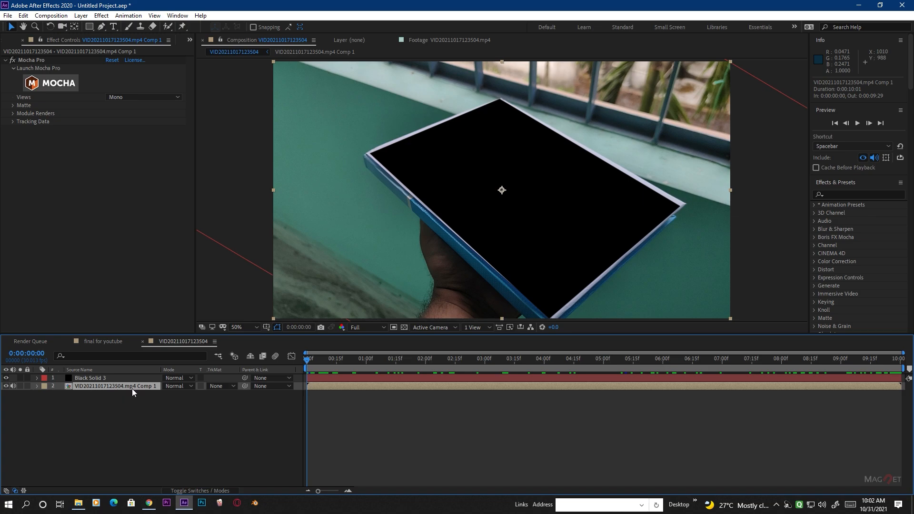
click(206, 493)
click(207, 493)
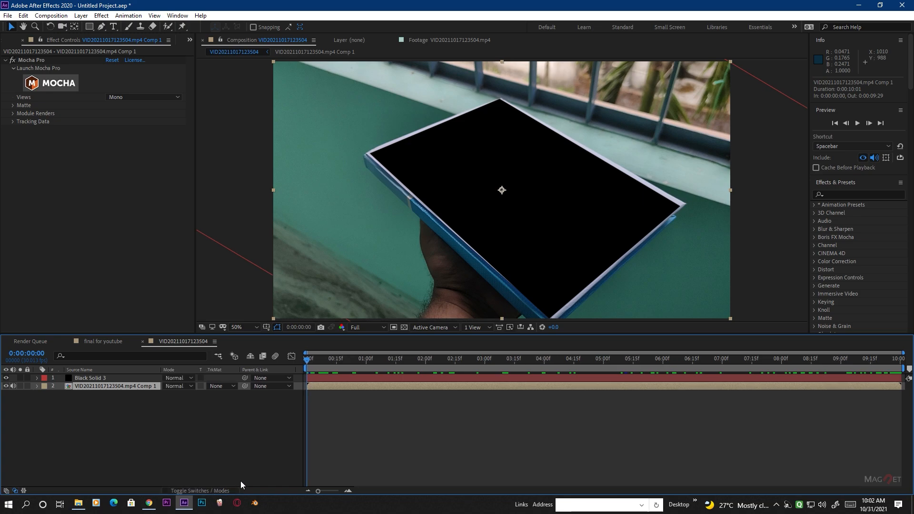
click(223, 387)
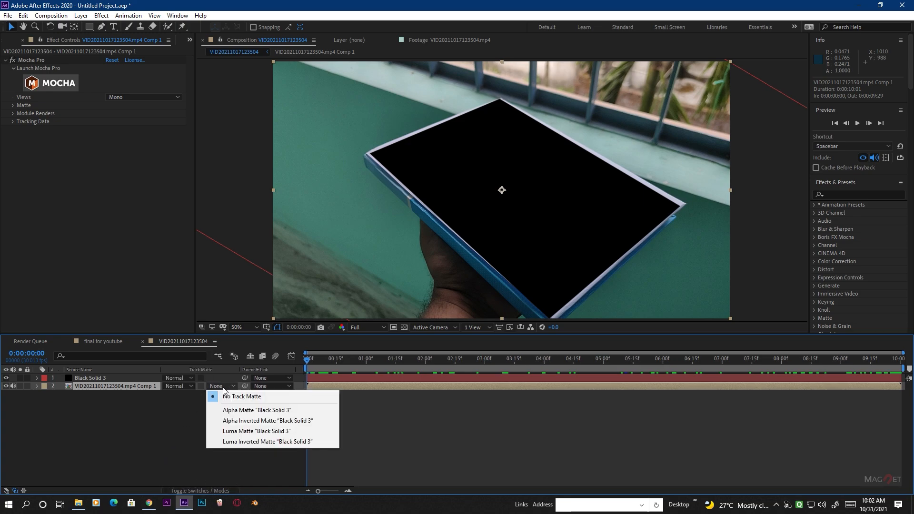
click(269, 411)
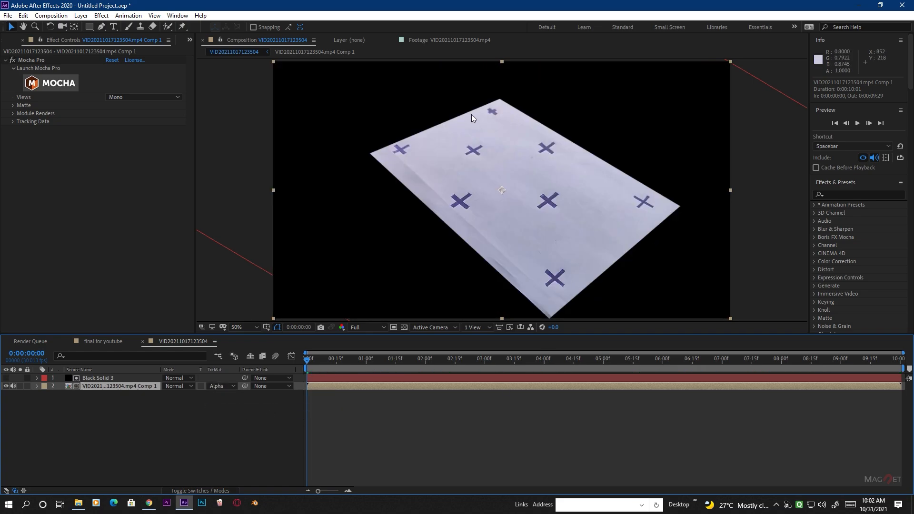
mouse_move(312, 370)
mouse_down()
mouse_move(718, 361)
mouse_move(307, 362)
mouse_up()
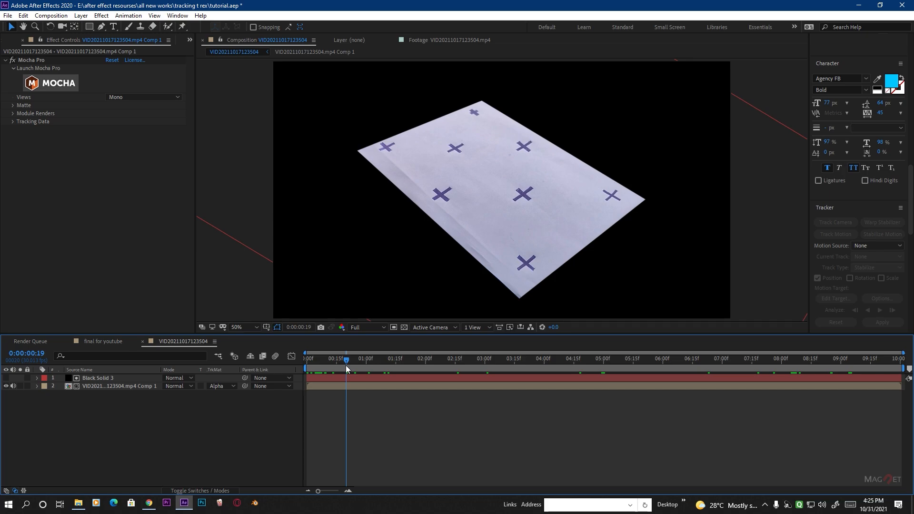
drag(346, 364, 307, 365)
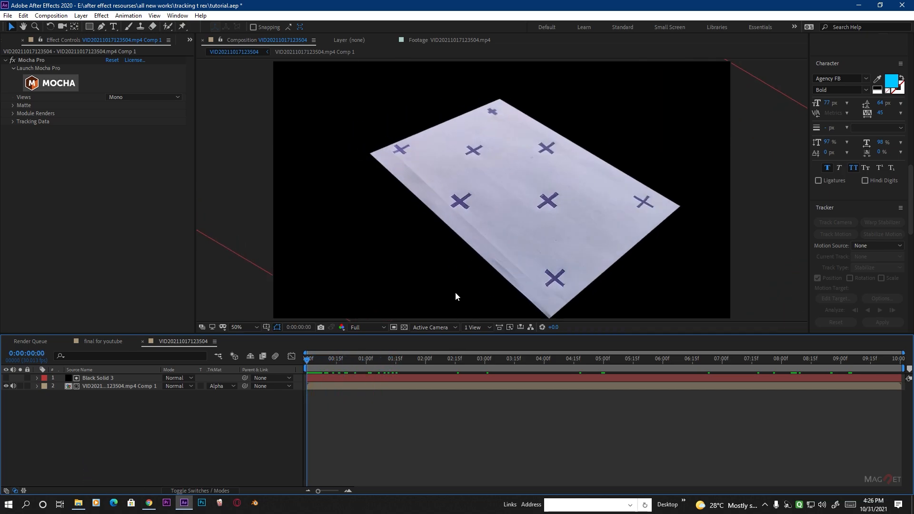
Pre-compose the black solid and footage comp together as Pre-comp 1, and run the 3D Camera Tracker on it.
drag(131, 413, 42, 358)
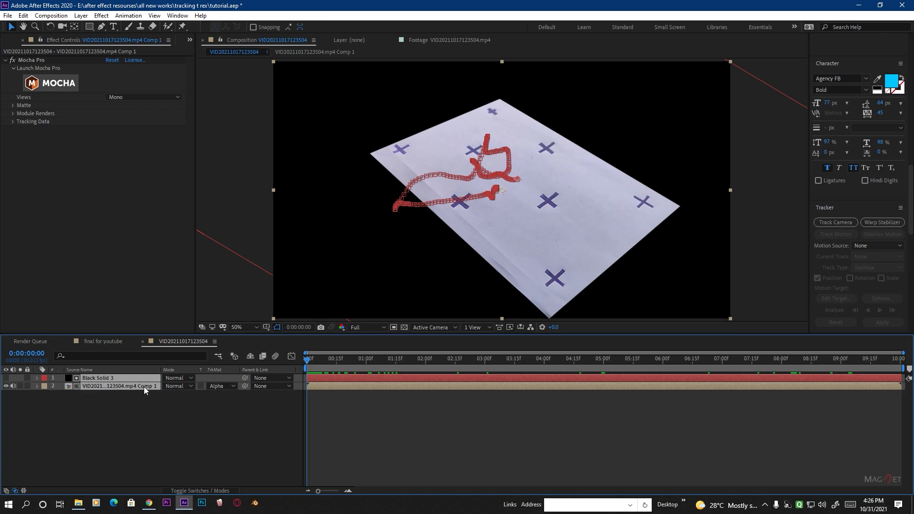
key(ctrl+shift+c)
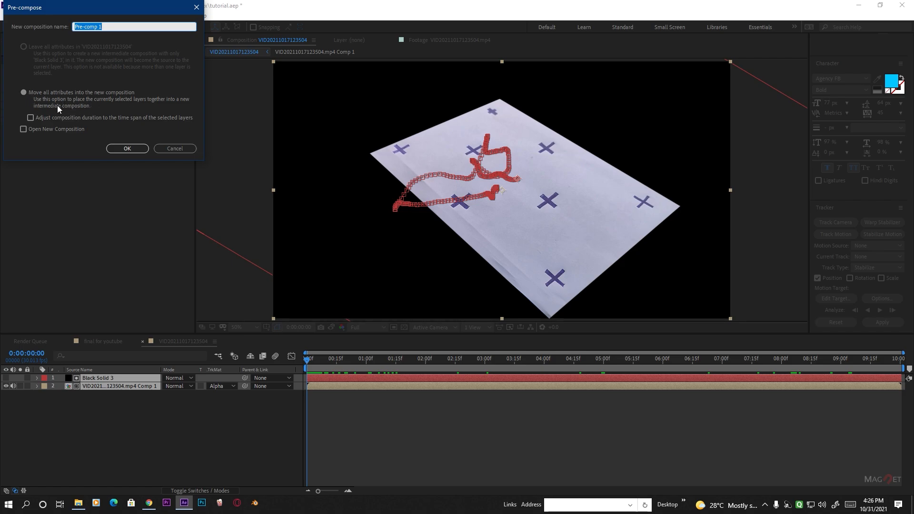
click(128, 149)
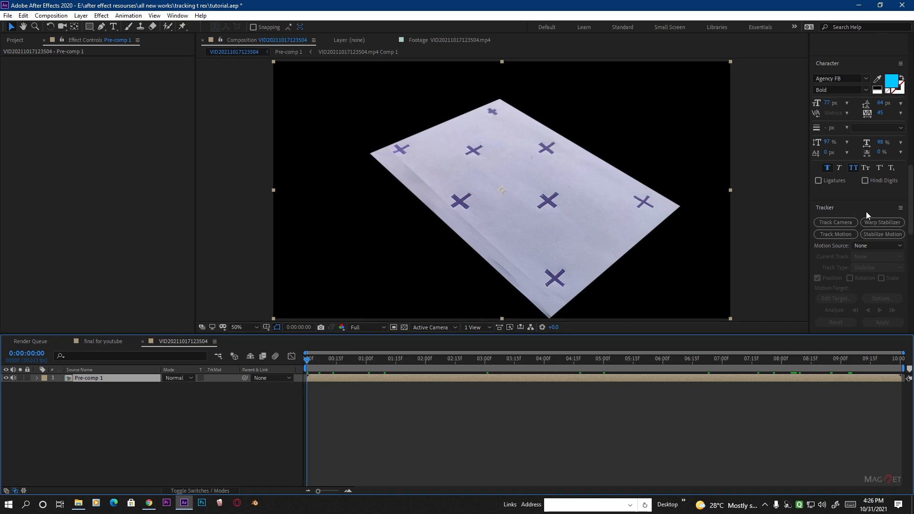
click(841, 222)
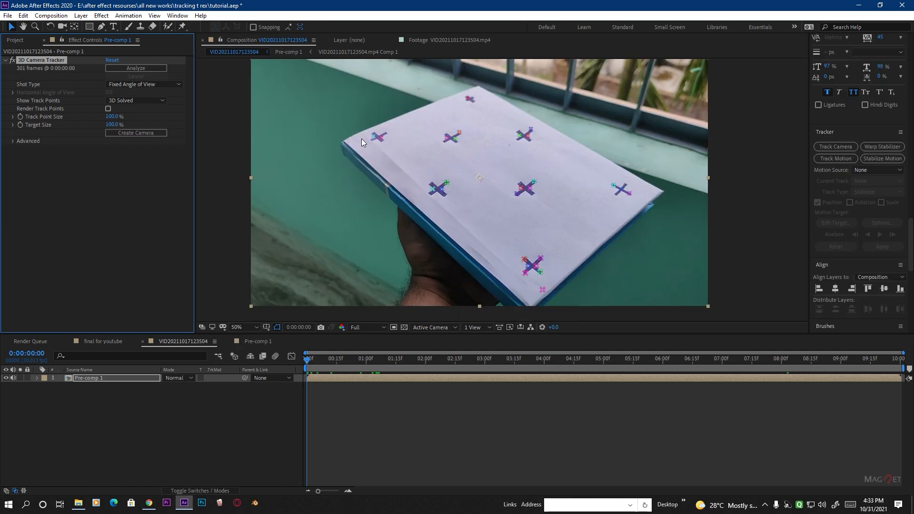
Create a track solid and camera from the track points on the book's top, and scrub the timeline to check them.
mouse_move(362, 139)
mouse_down()
mouse_move(505, 97)
mouse_move(590, 193)
mouse_move(565, 265)
mouse_move(379, 140)
mouse_up()
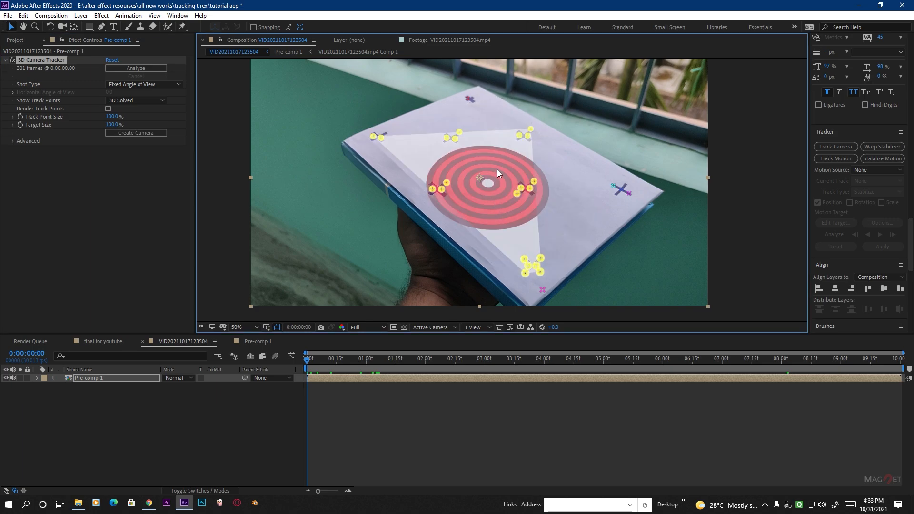
right_click(497, 169)
click(571, 186)
click(173, 445)
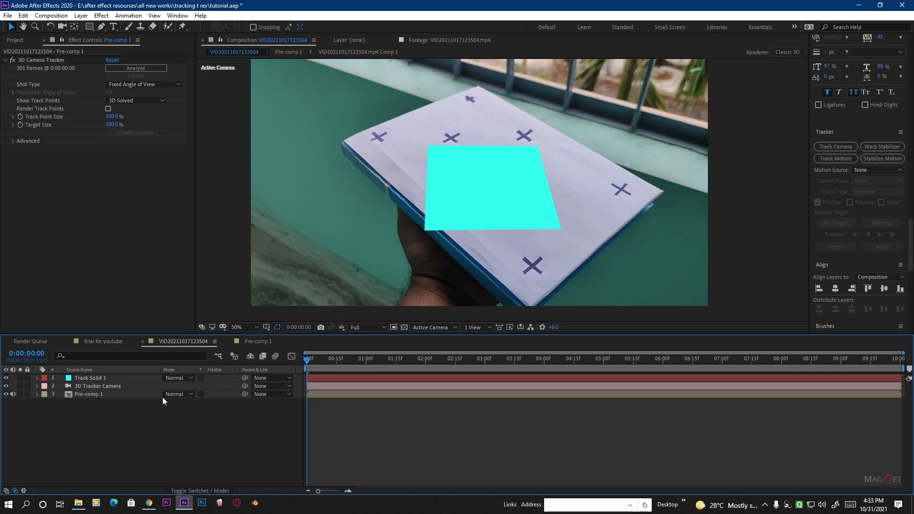
click(87, 378)
click(95, 387)
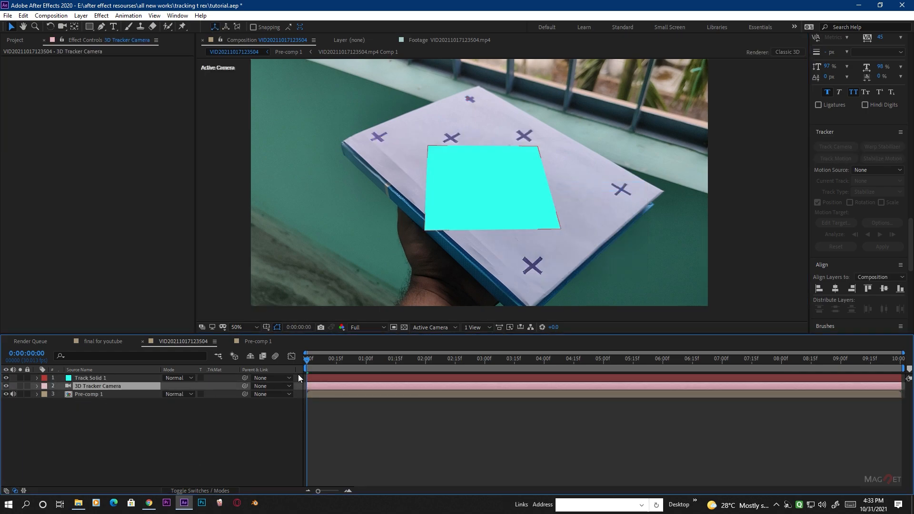
drag(316, 361, 449, 395)
drag(327, 395, 307, 395)
Set the track solid's Z Rotation to -40° and reposition it near the middle of the book's top.
click(87, 379)
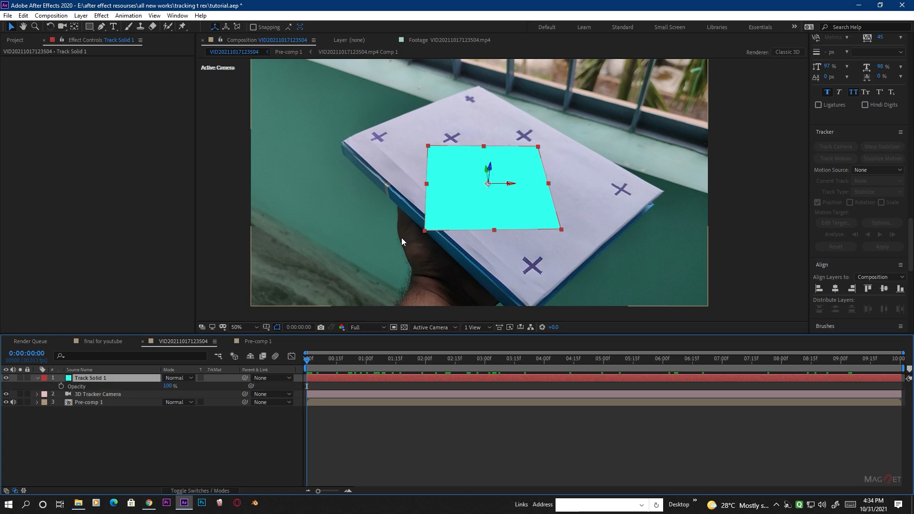
key(r)
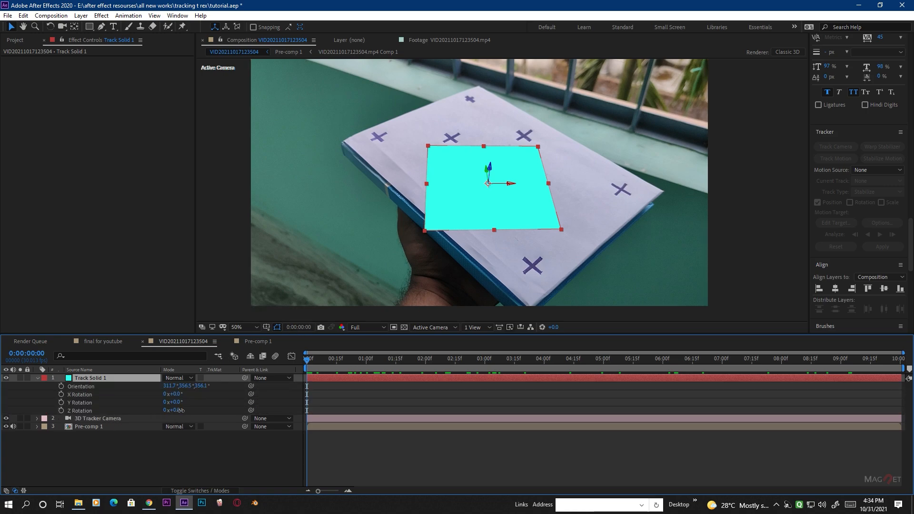
drag(182, 409, 169, 418)
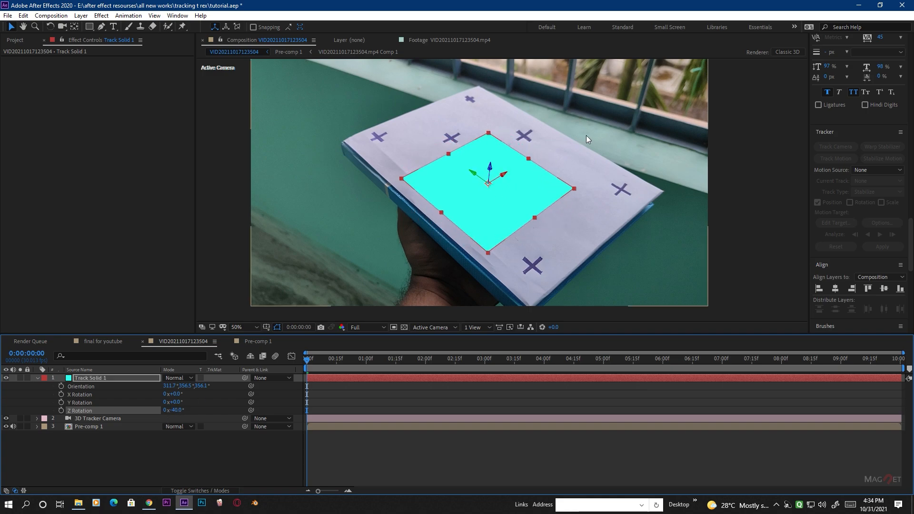
drag(504, 178, 557, 143)
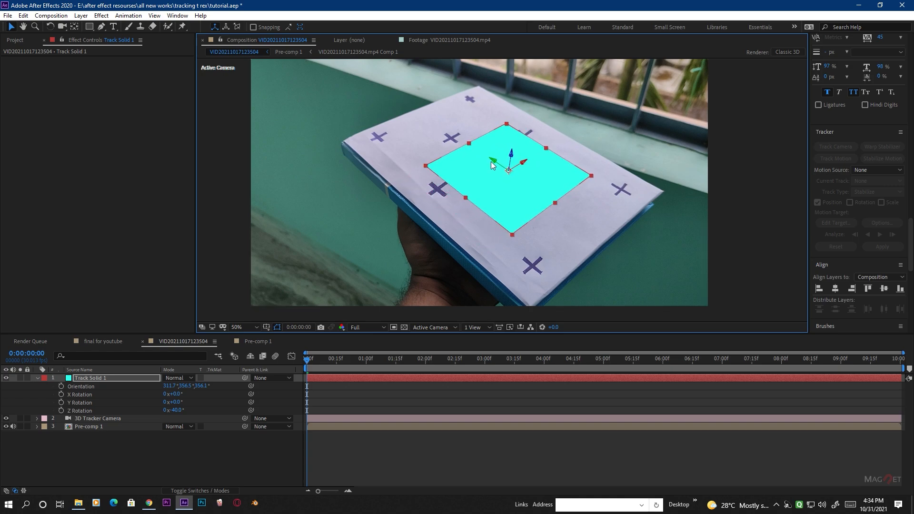
drag(497, 164, 480, 160)
click(119, 450)
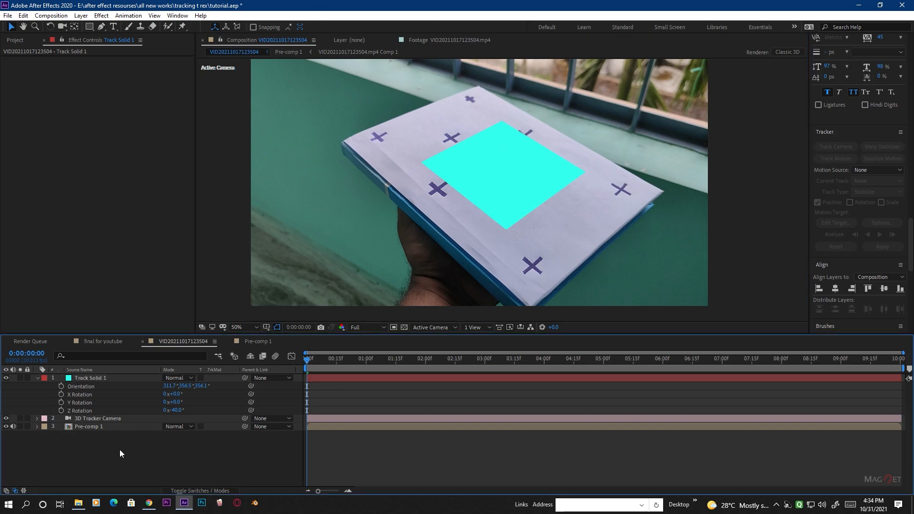
click(37, 378)
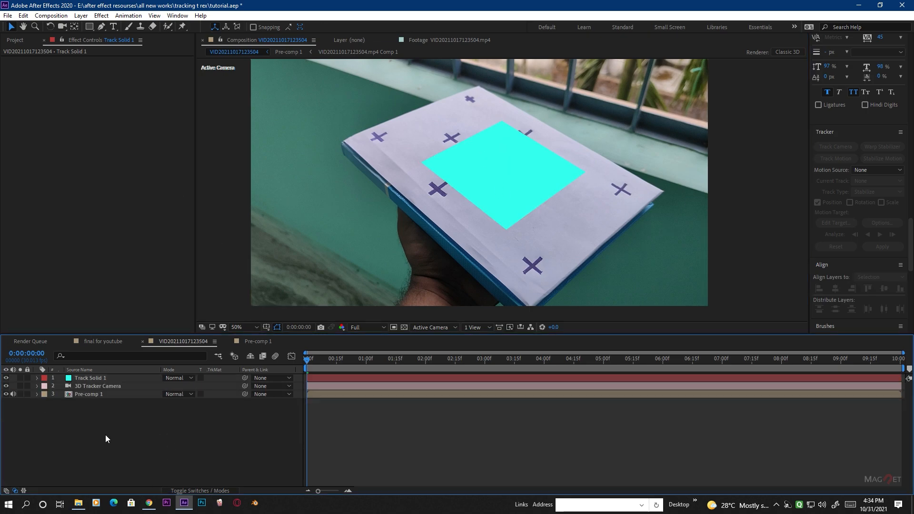
Scrub the timeline to 0:00:02:23 to examine how the track solid follows the book's top.
drag(332, 362, 474, 364)
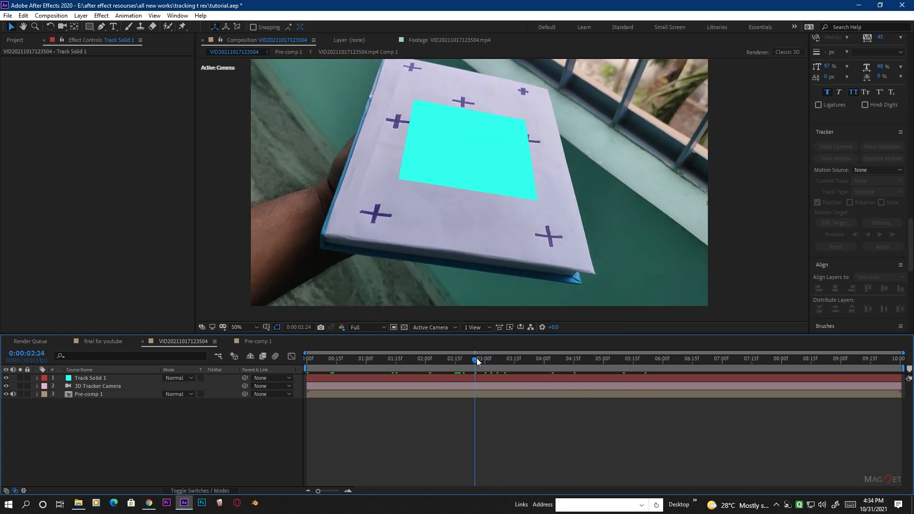
mouse_move(475, 361)
mouse_down()
mouse_move(369, 364)
mouse_move(709, 367)
mouse_move(479, 365)
mouse_up()
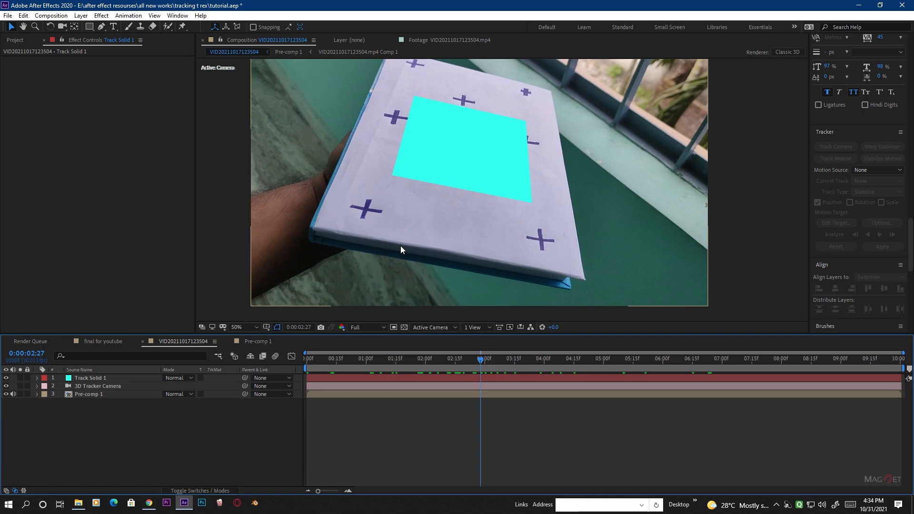
mouse_move(480, 362)
mouse_down()
mouse_move(431, 358)
mouse_move(473, 358)
mouse_up()
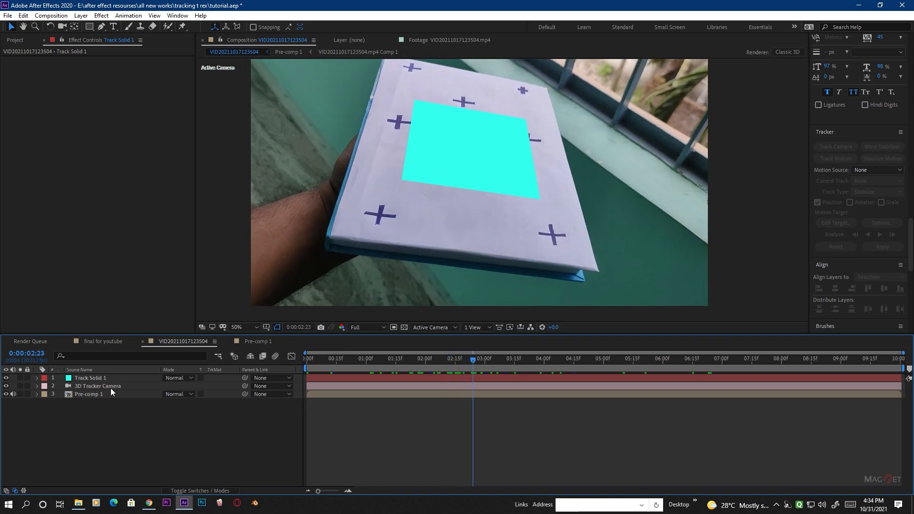
Orient the world to the track solid as ground plane (x,z) with the OrientWorld script, and check the result at 0:00:06:16.
click(88, 378)
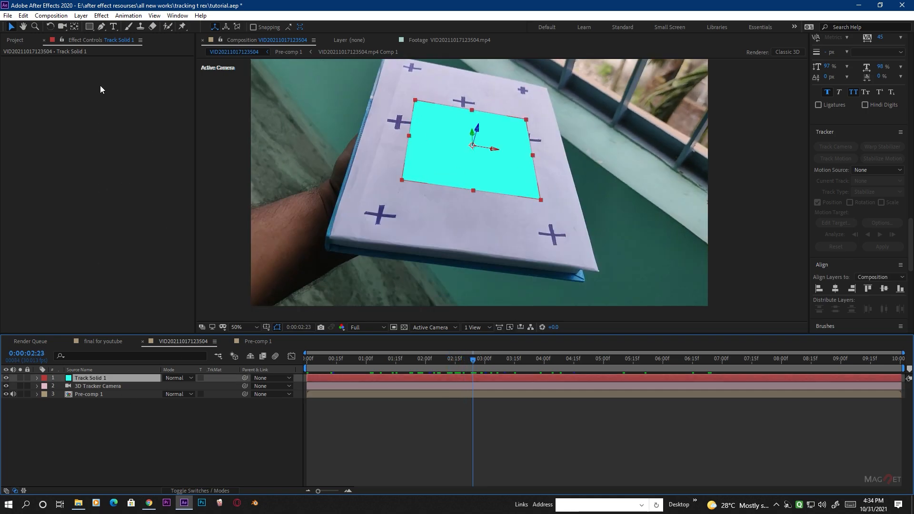
click(176, 17)
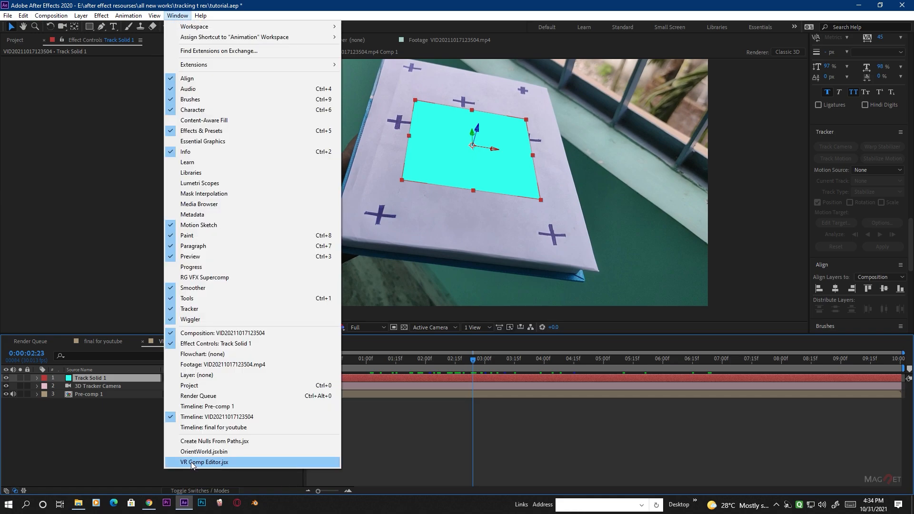
click(218, 456)
drag(189, 46, 142, 54)
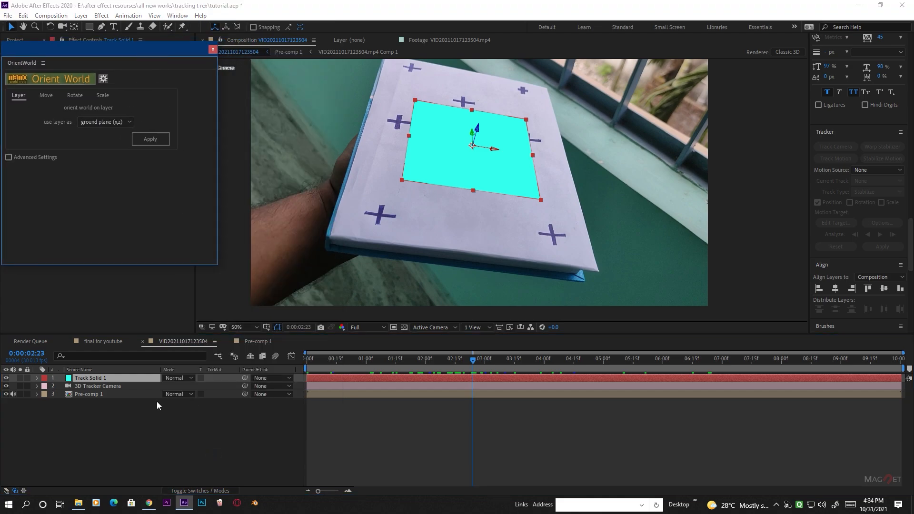
click(92, 379)
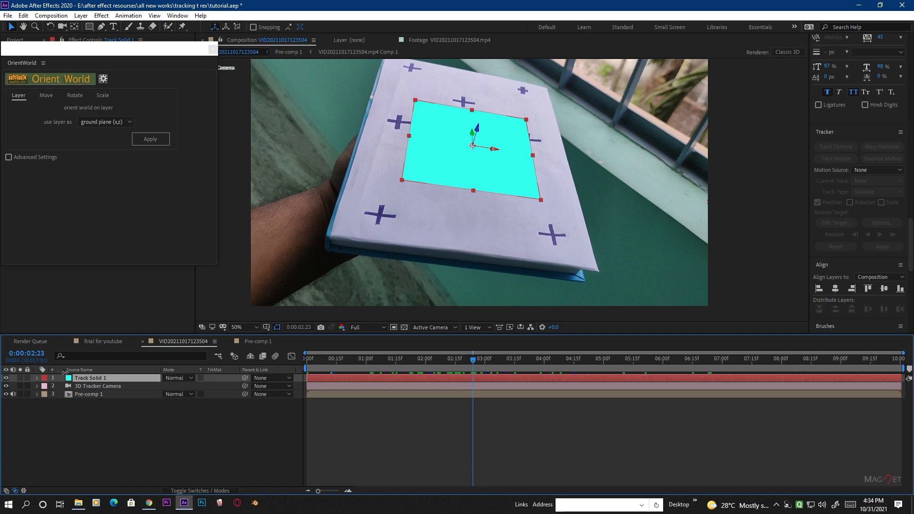
click(144, 139)
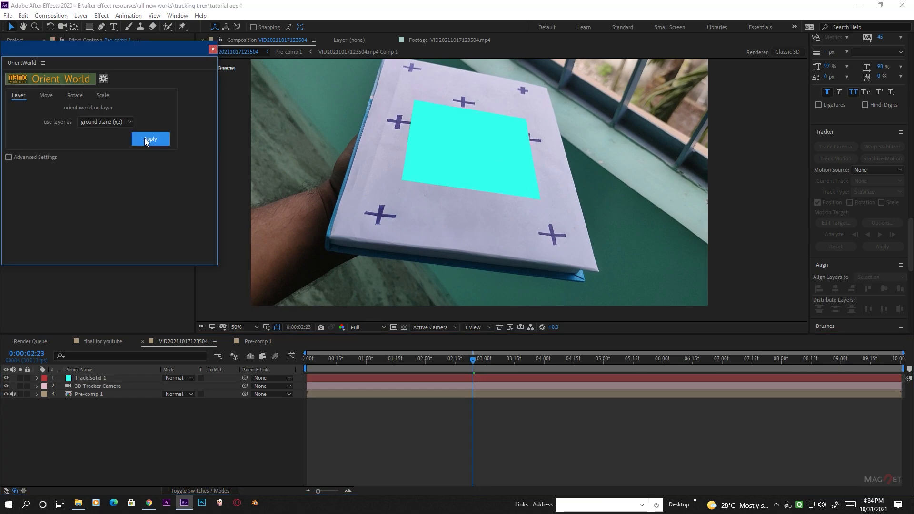
click(212, 49)
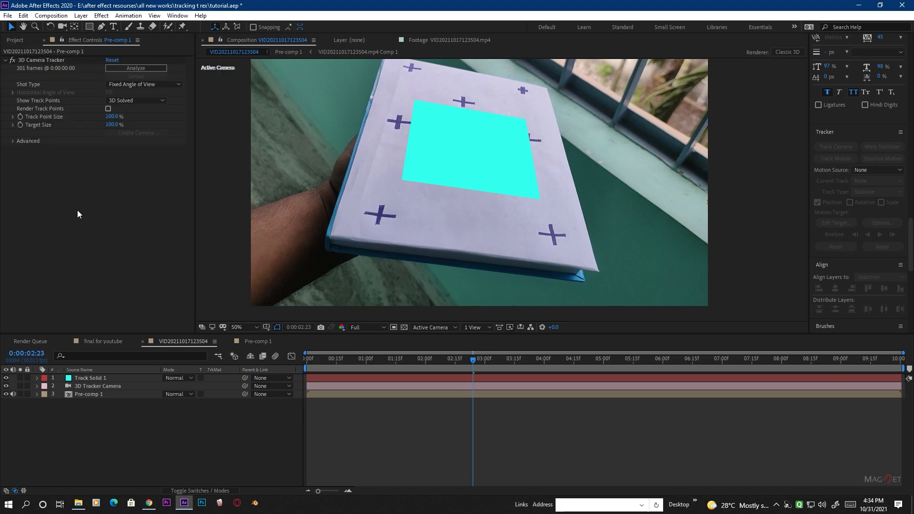
drag(457, 367, 697, 372)
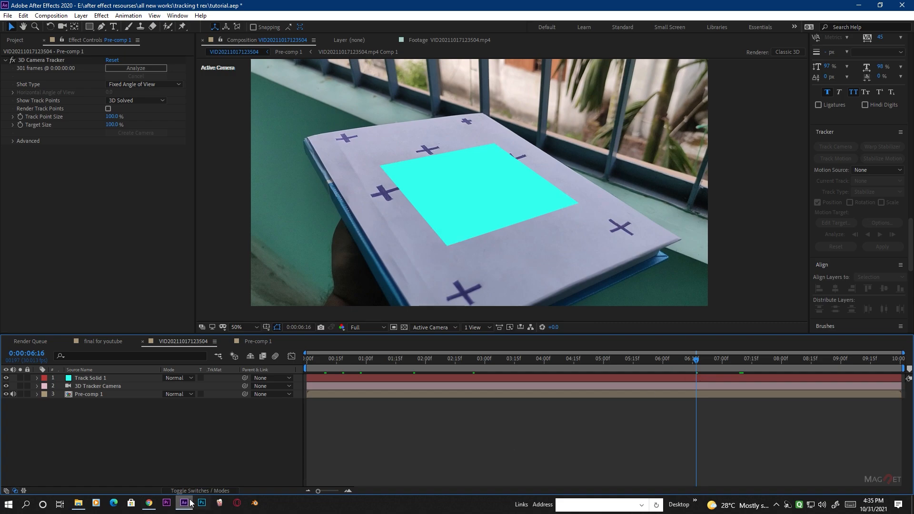
Add a black 1920 x 1080 px solid above all layers and apply the Video Copilot Element effect to it.
click(81, 15)
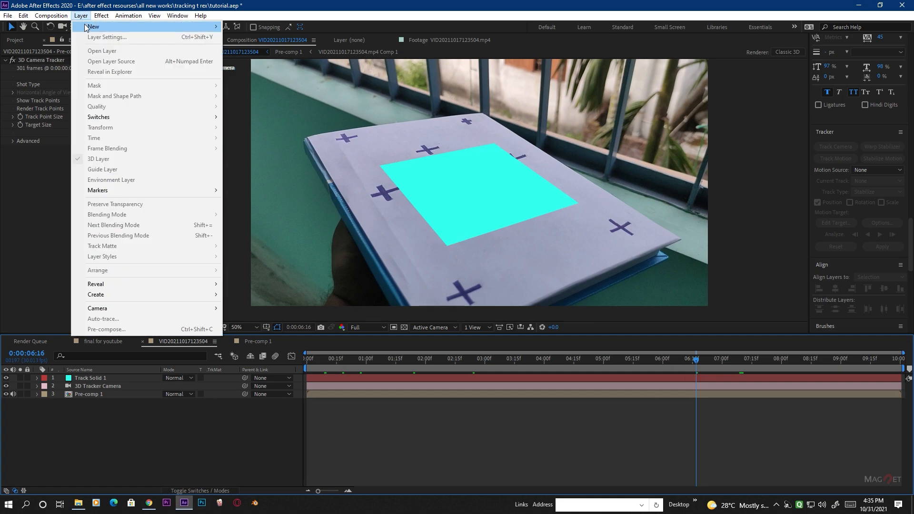
mouse_move(93, 27)
click(269, 36)
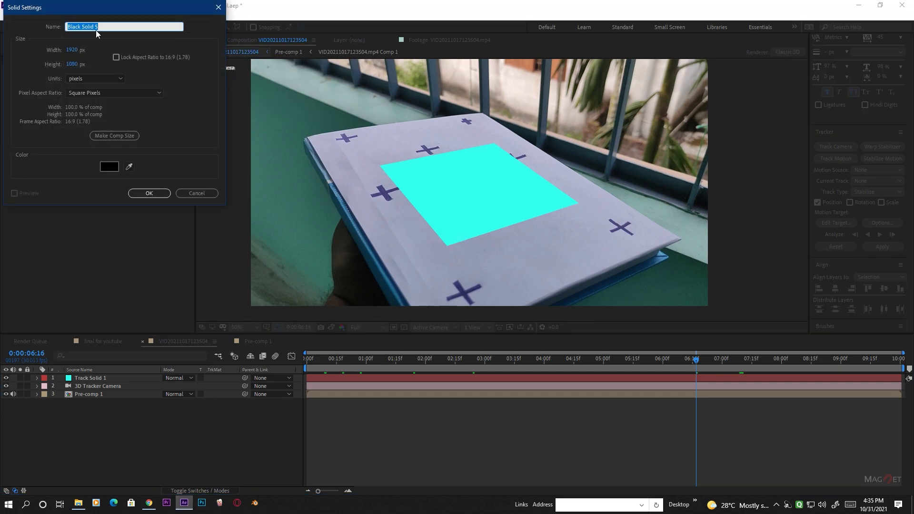
click(145, 190)
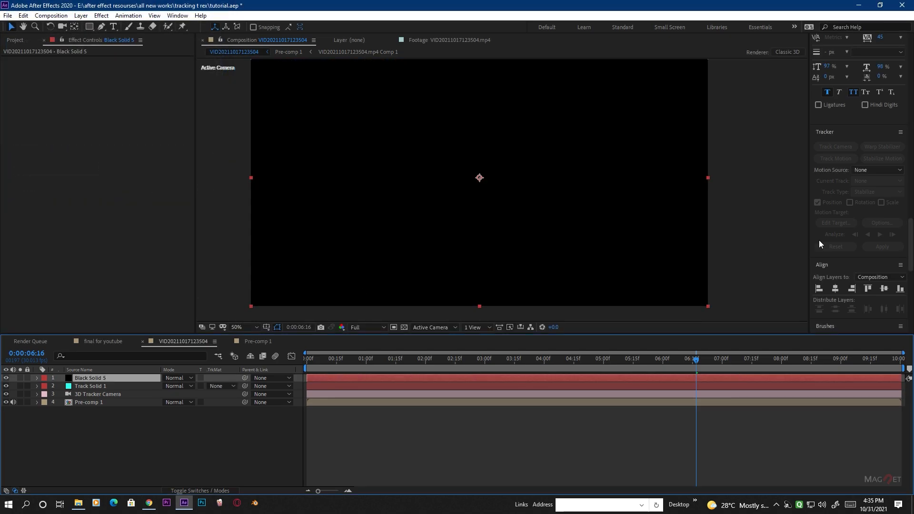
drag(911, 245, 911, 131)
scroll(867, 59, down, 5)
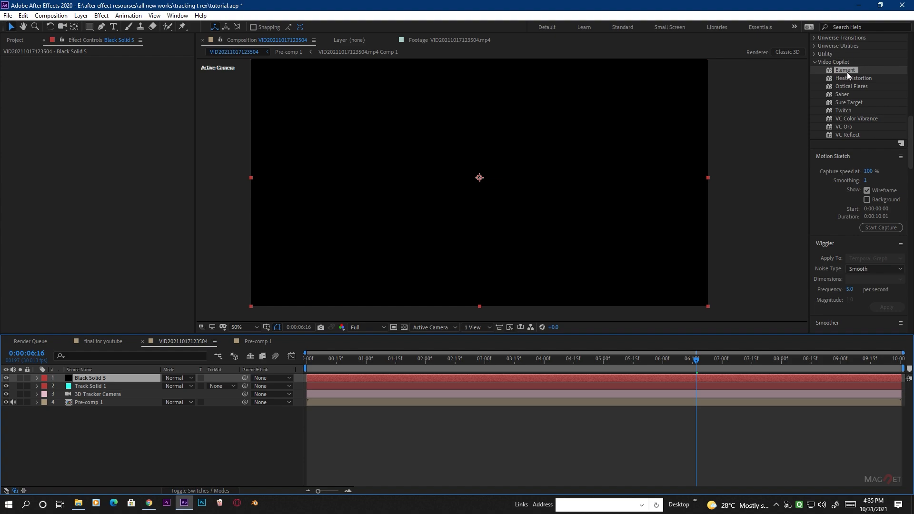
double_click(847, 73)
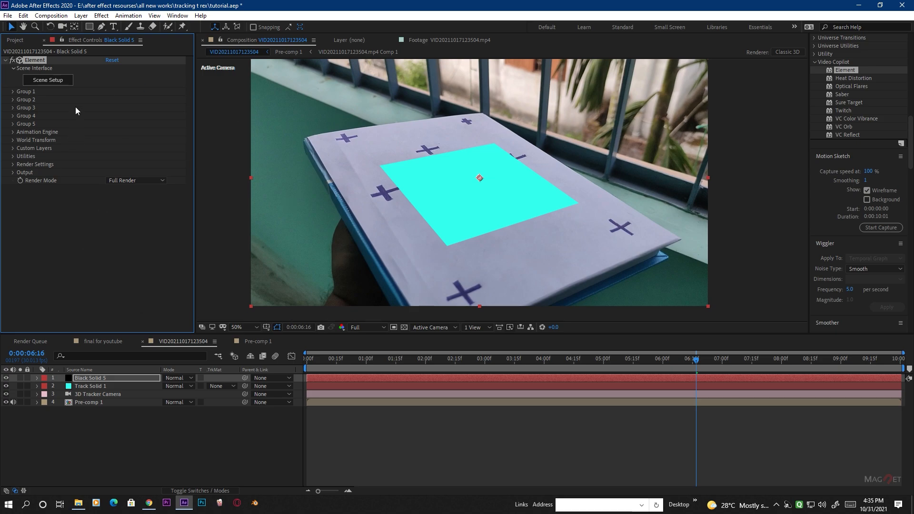
Create a plane model in Element's Scene Setup, change its group folder's group assignment, and accept the scene.
click(53, 84)
click(341, 36)
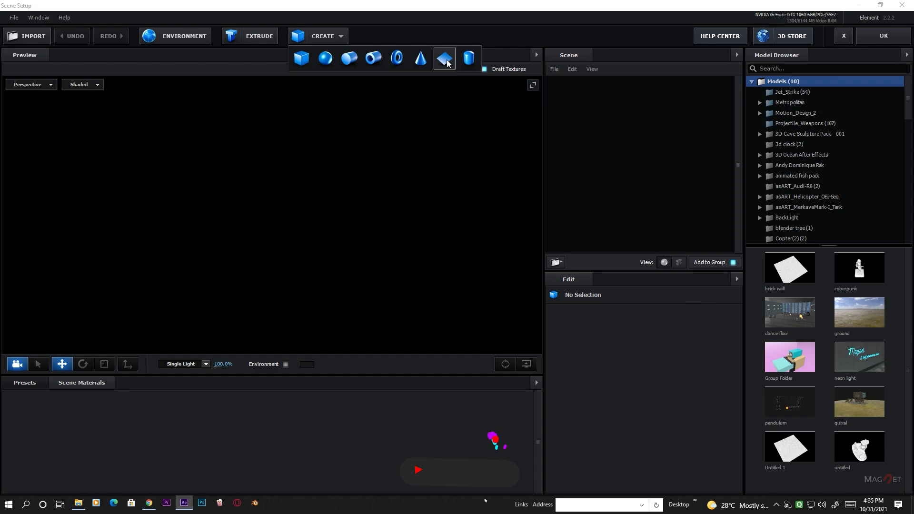
click(446, 59)
drag(369, 256, 325, 281)
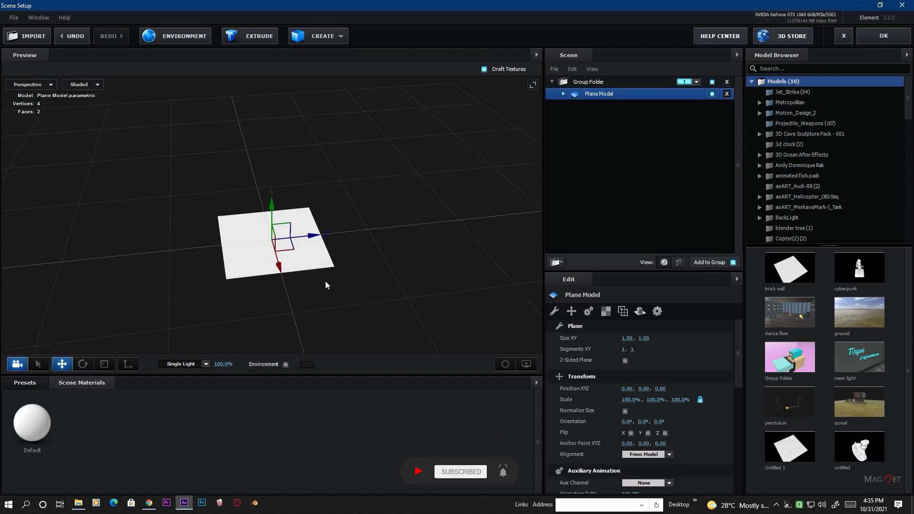
click(696, 82)
click(745, 97)
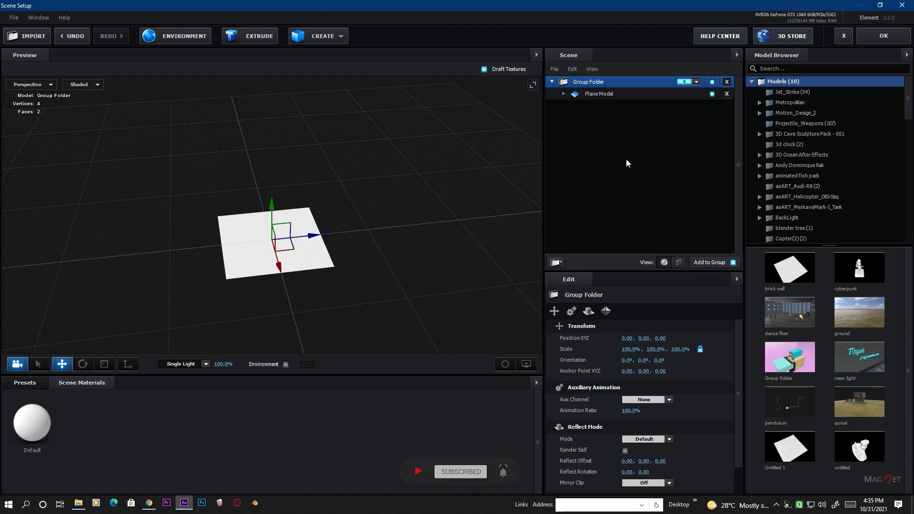
click(870, 35)
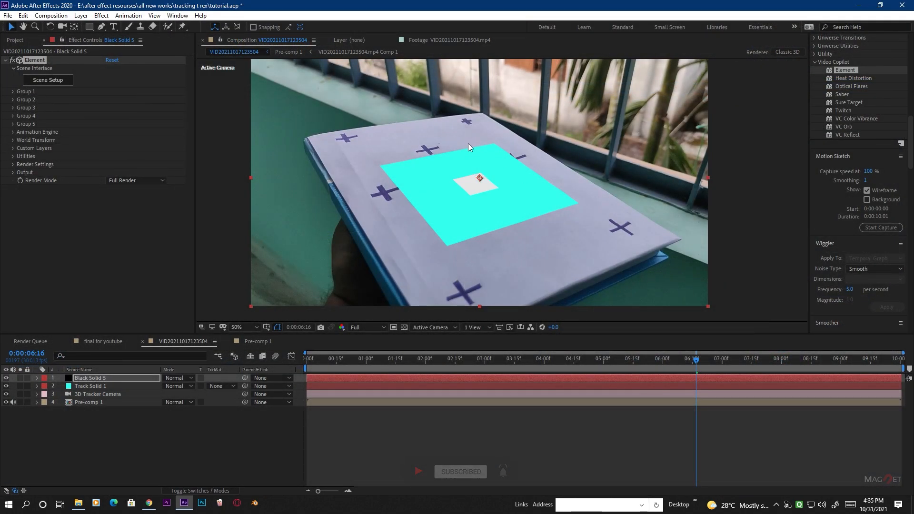
Hide the track solid layer and select the black solid that carries the Element effect.
click(90, 378)
click(90, 387)
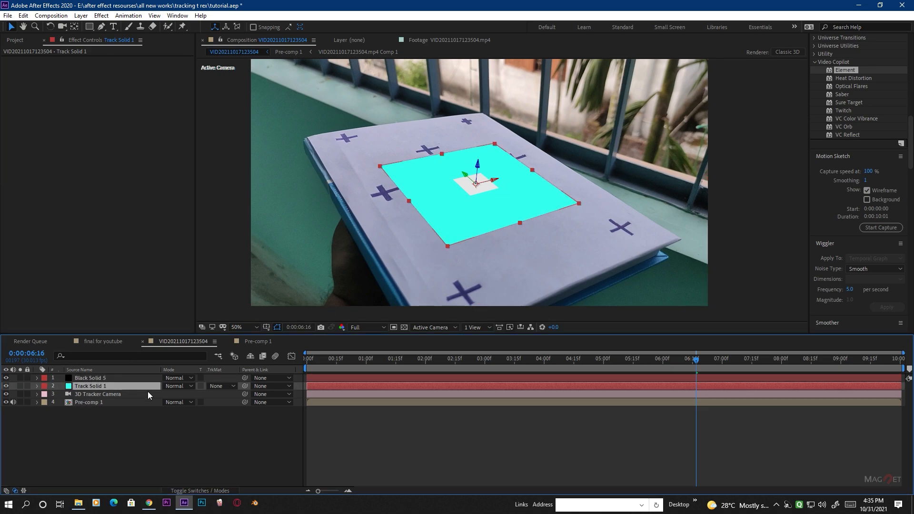
click(6, 386)
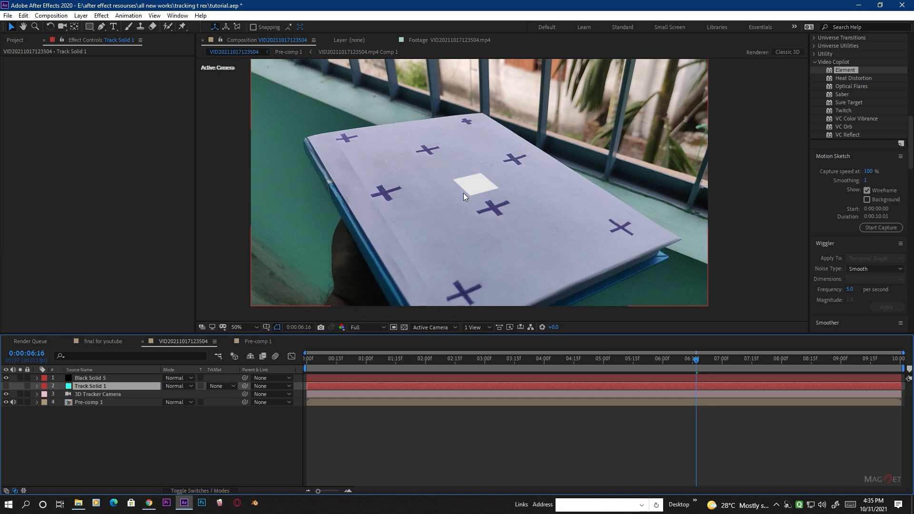
click(90, 378)
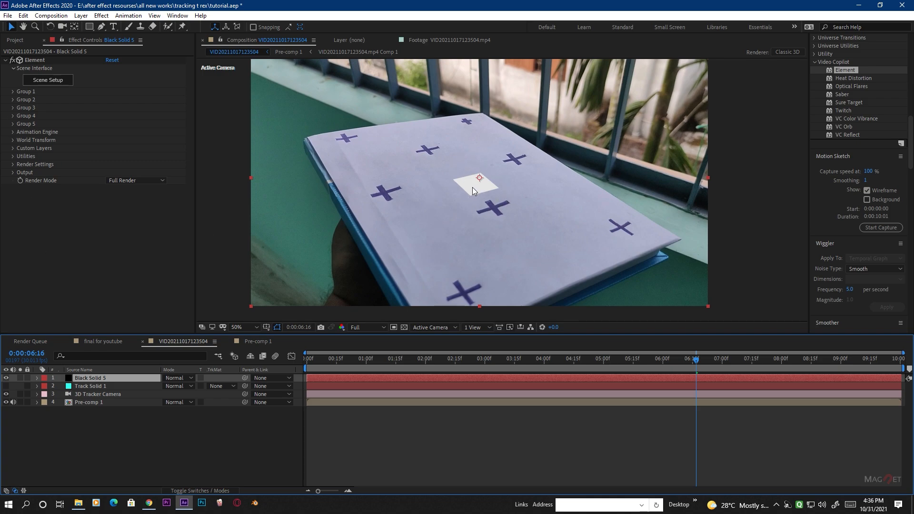
Create a group null for Group 5 of the Element effect on the black solid.
click(13, 124)
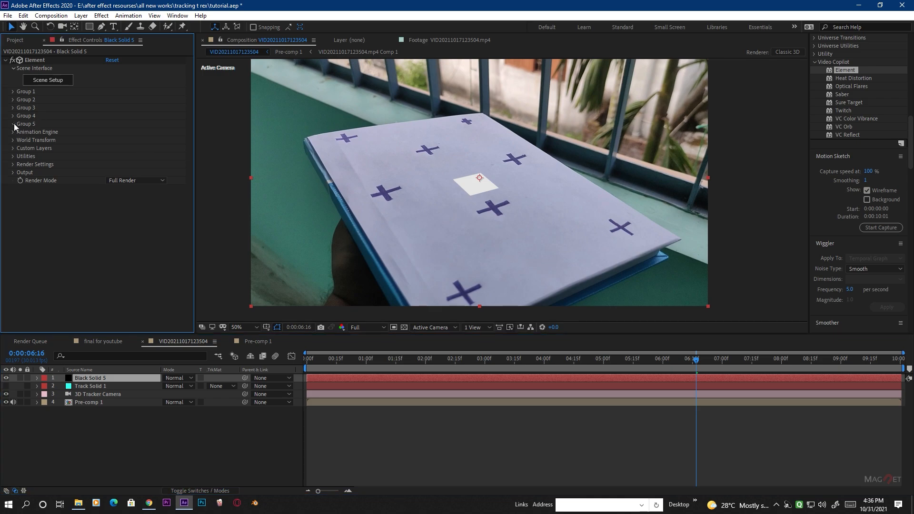
click(29, 180)
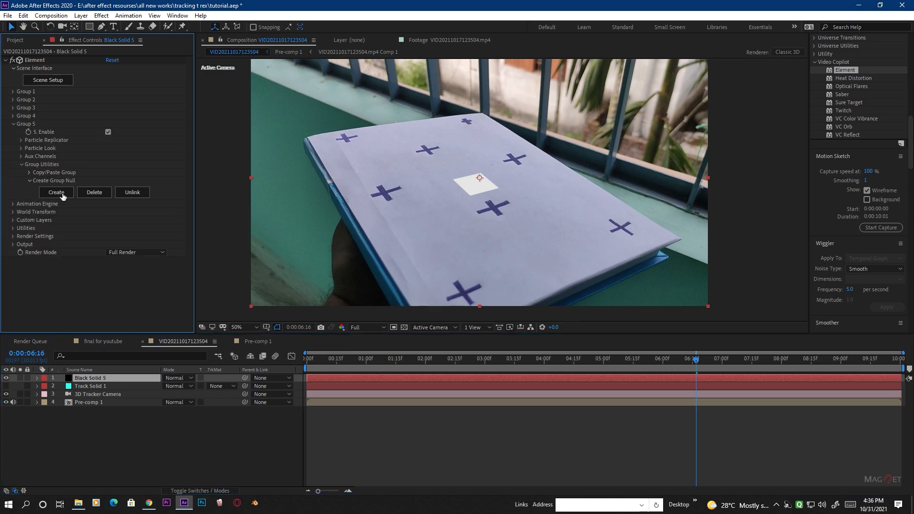
click(57, 192)
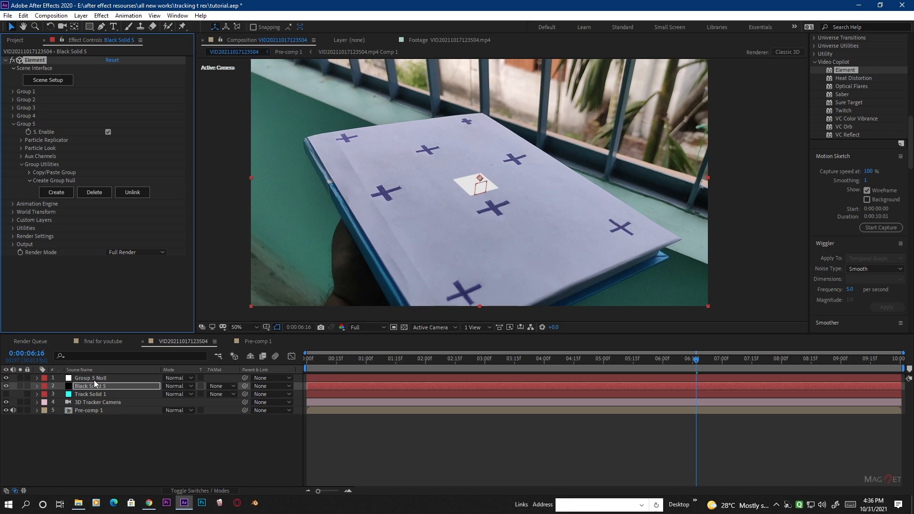
Scale the Group 5 null to about 667% in X and 895% in Z to spread the plane over the book cover.
click(107, 379)
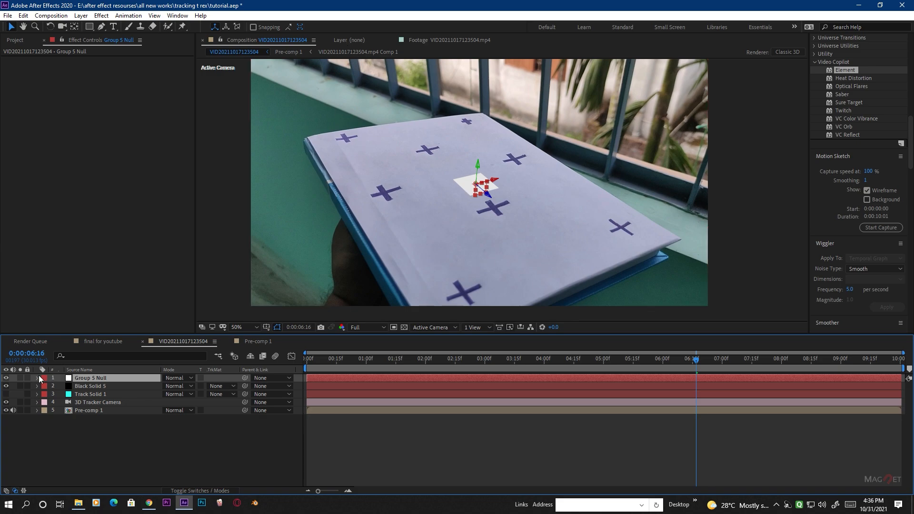
key(s)
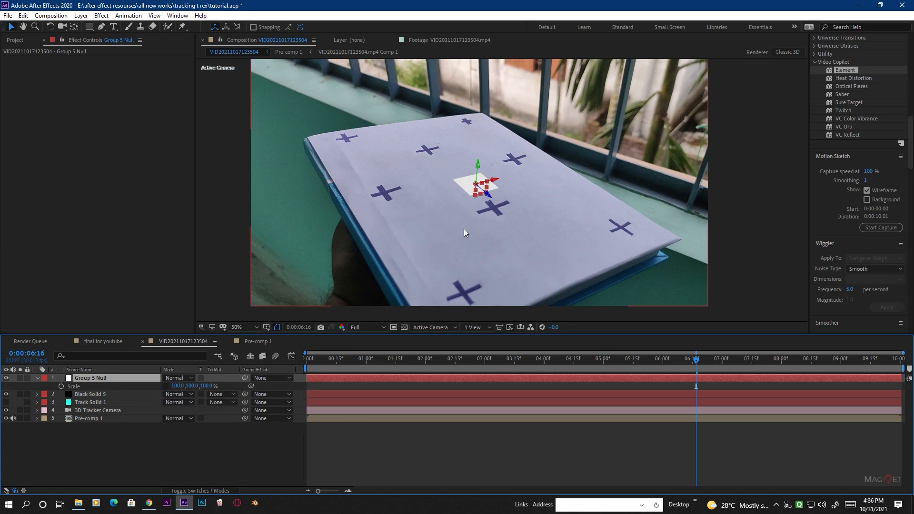
drag(207, 387, 607, 421)
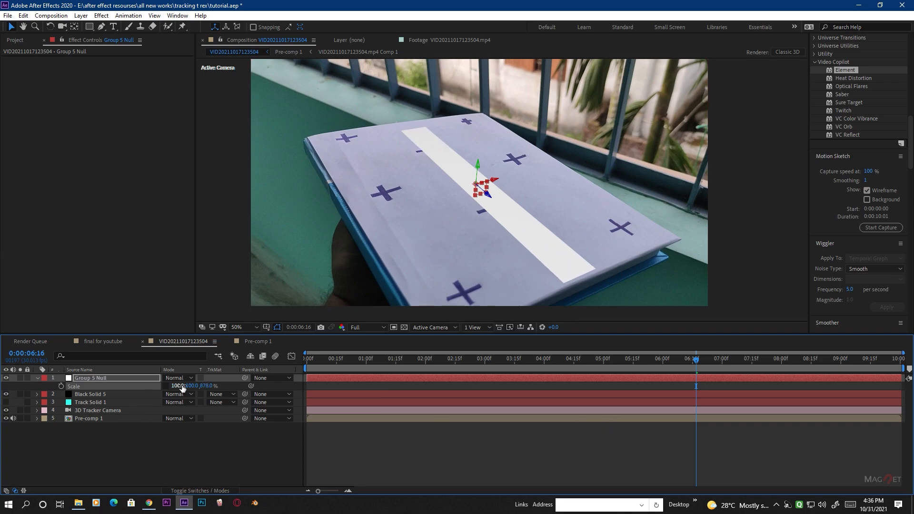
drag(182, 386, 444, 378)
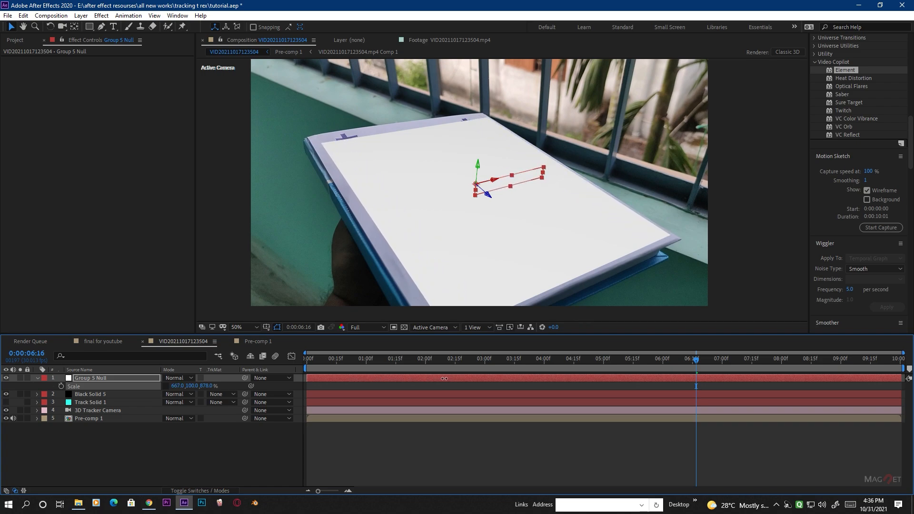
drag(209, 386, 217, 387)
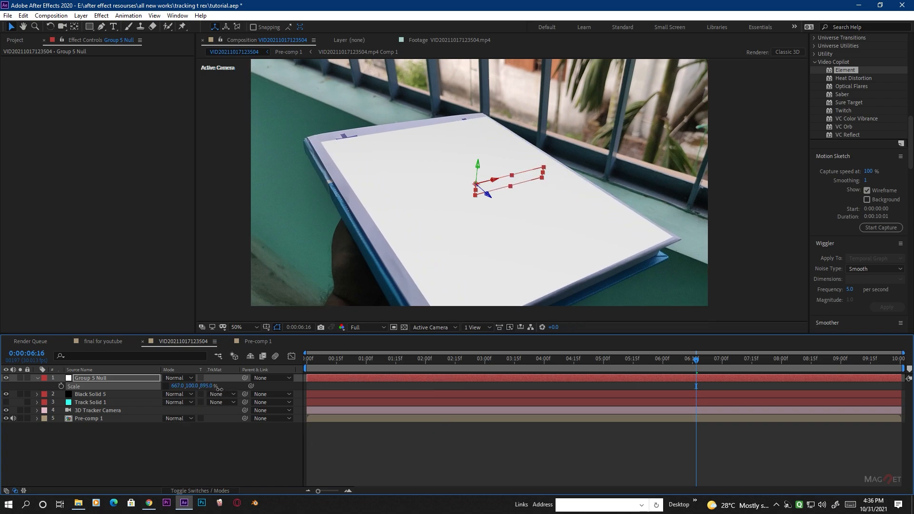
Shift the Group 5 null and fine-tune its scale to 714.2% in X and 950% in Z to fit the plane to the book's edges.
mouse_move(481, 191)
mouse_down()
mouse_move(467, 184)
mouse_move(482, 176)
mouse_move(478, 192)
mouse_up()
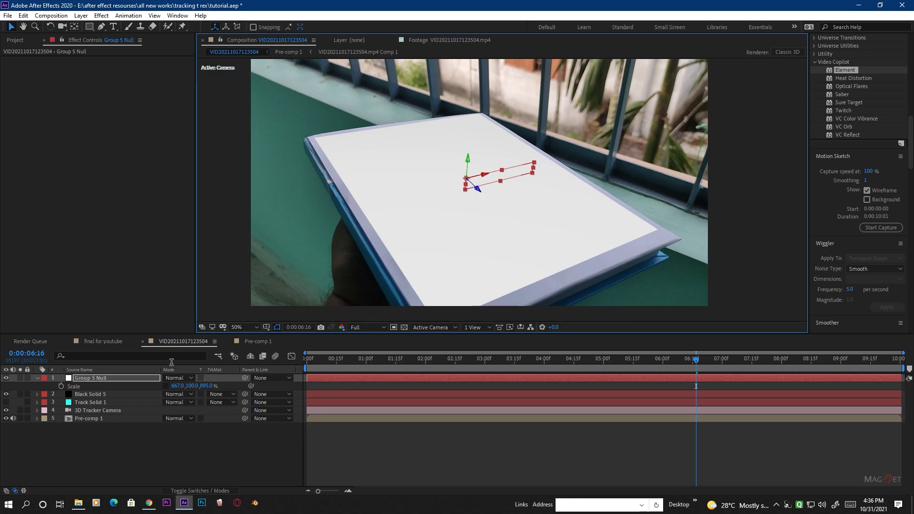
mouse_move(183, 387)
mouse_down()
mouse_move(242, 386)
mouse_move(187, 390)
mouse_up()
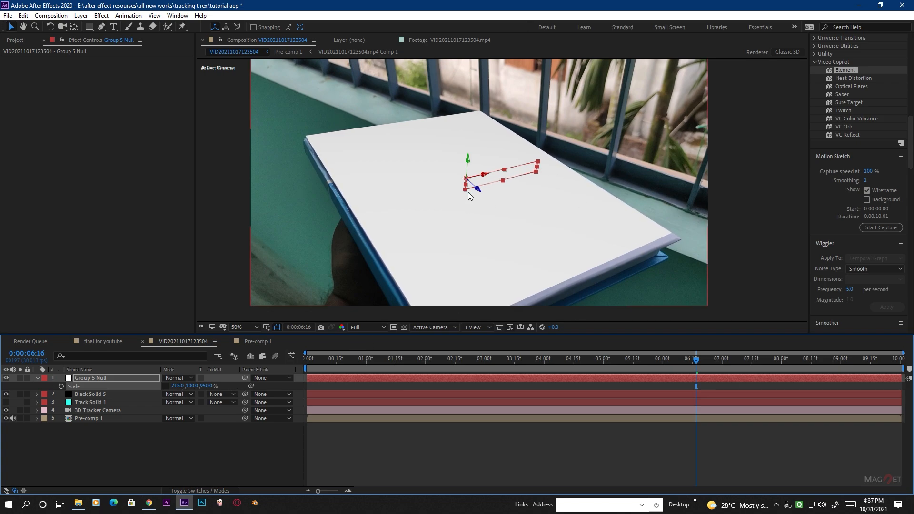
click(478, 189)
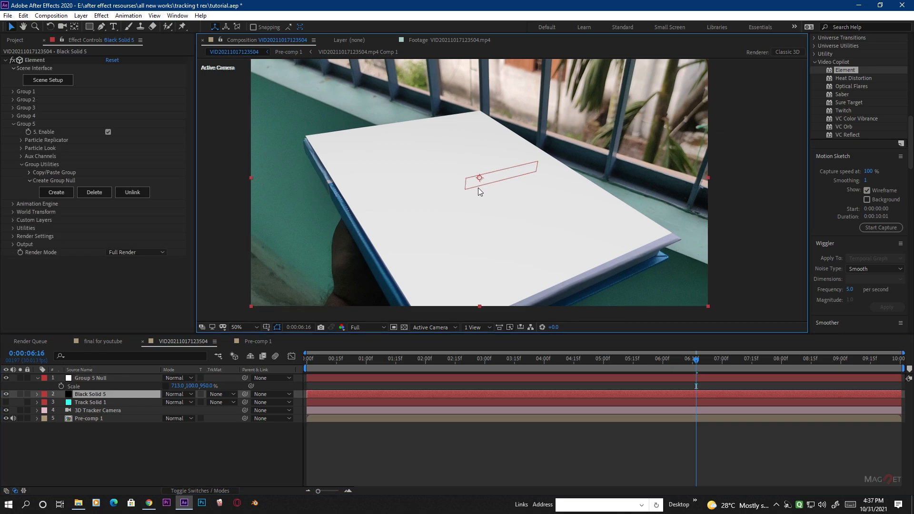
click(80, 370)
click(82, 378)
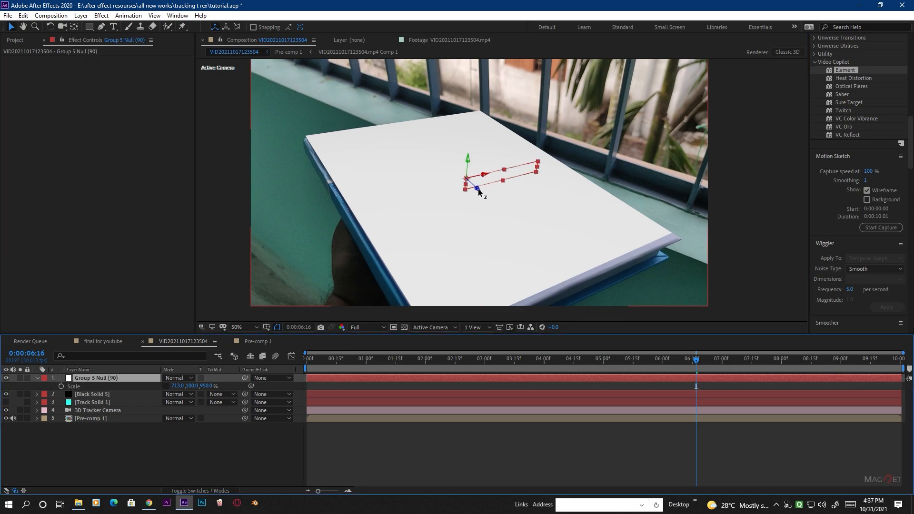
drag(478, 188, 483, 195)
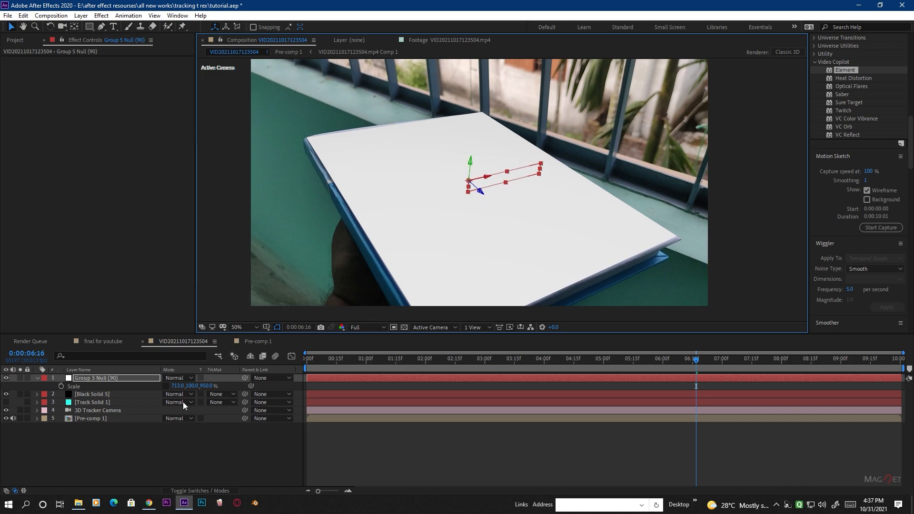
click(184, 386)
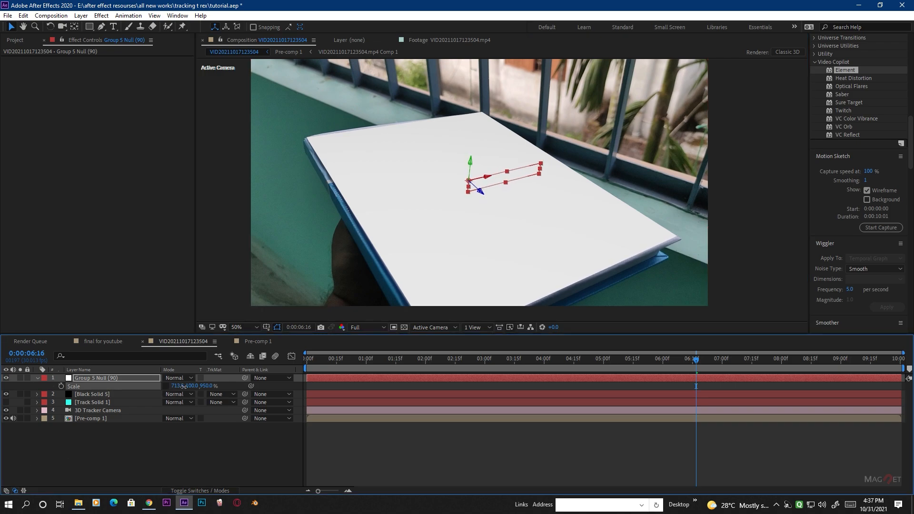
drag(183, 386, 187, 386)
Try a slight Z rotation on the Group 5 null at 0:00:09:21, and undo it.
drag(598, 362, 885, 376)
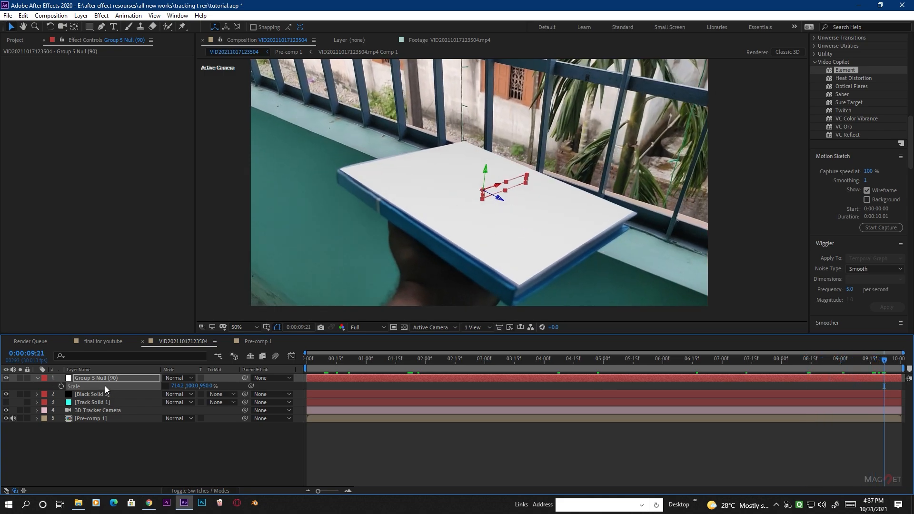
key(r)
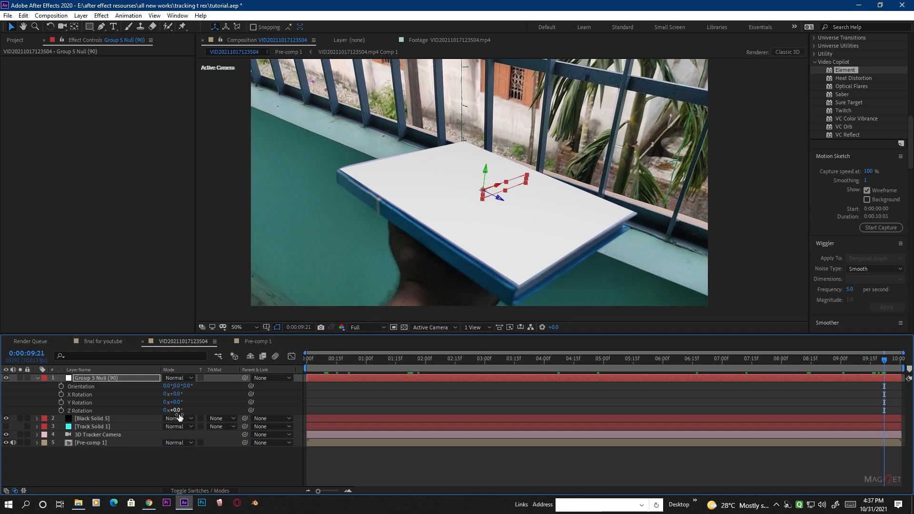
drag(180, 410, 184, 410)
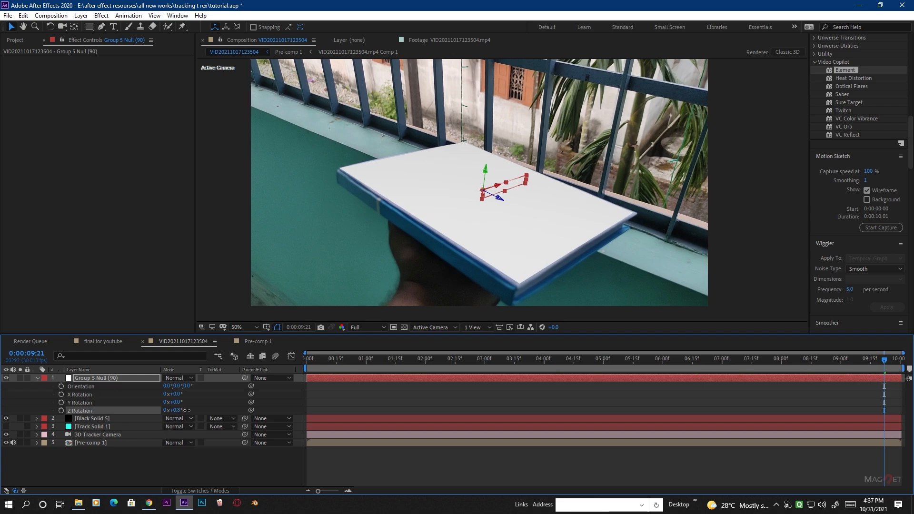
key(ctrl+z)
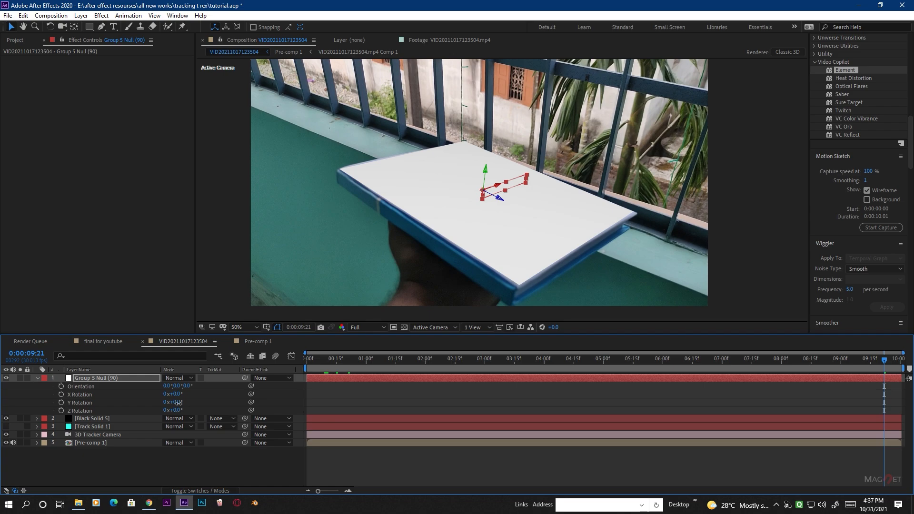
Set the Group 5 null's Y rotation to 0.6° and check the plane's fit at 0:00:02:29, 0:00:07:09 and 0:00:09:10.
drag(179, 403, 182, 402)
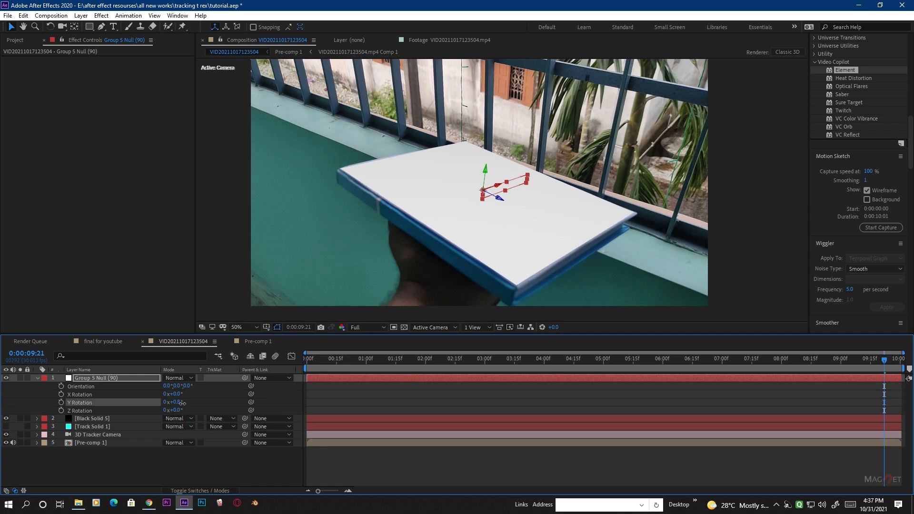
drag(183, 403, 183, 402)
click(500, 188)
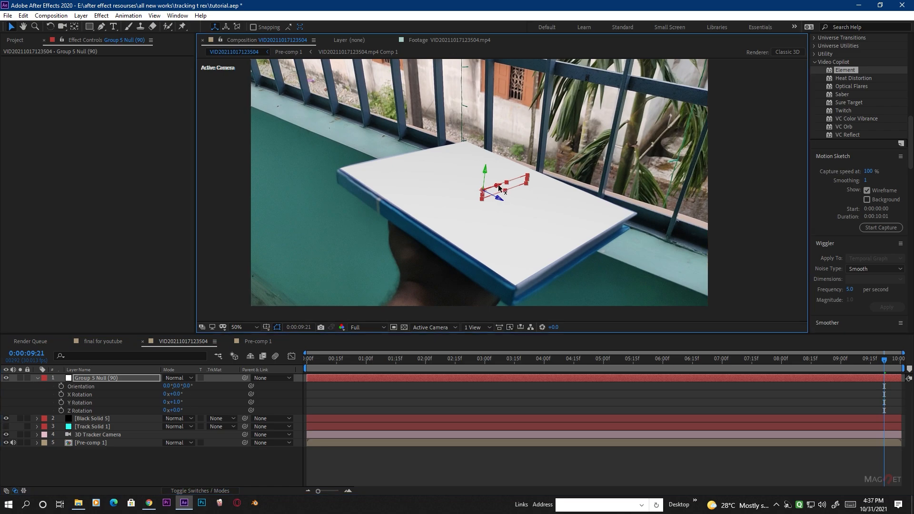
click(486, 366)
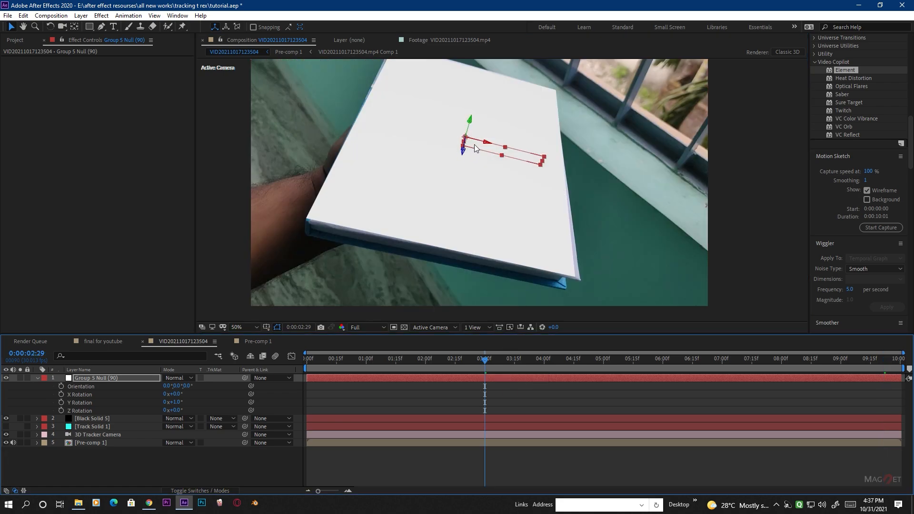
drag(176, 403, 177, 405)
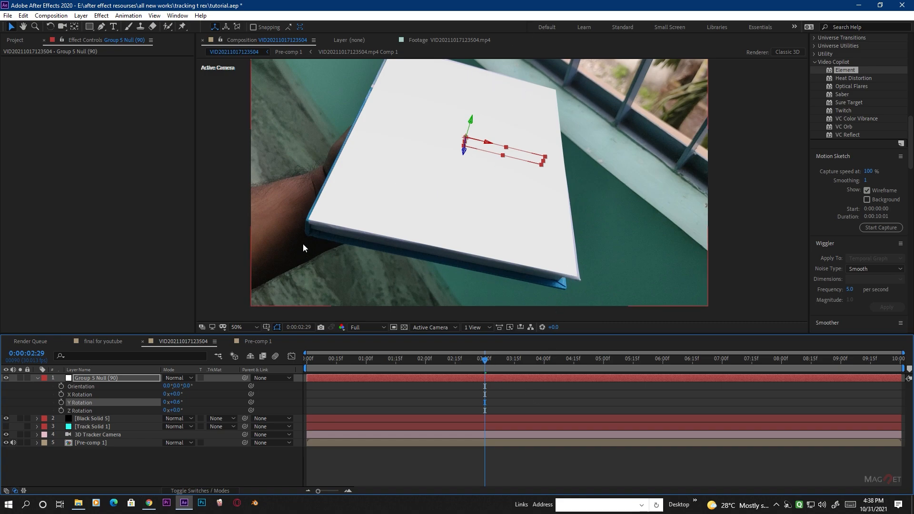
drag(489, 360, 741, 368)
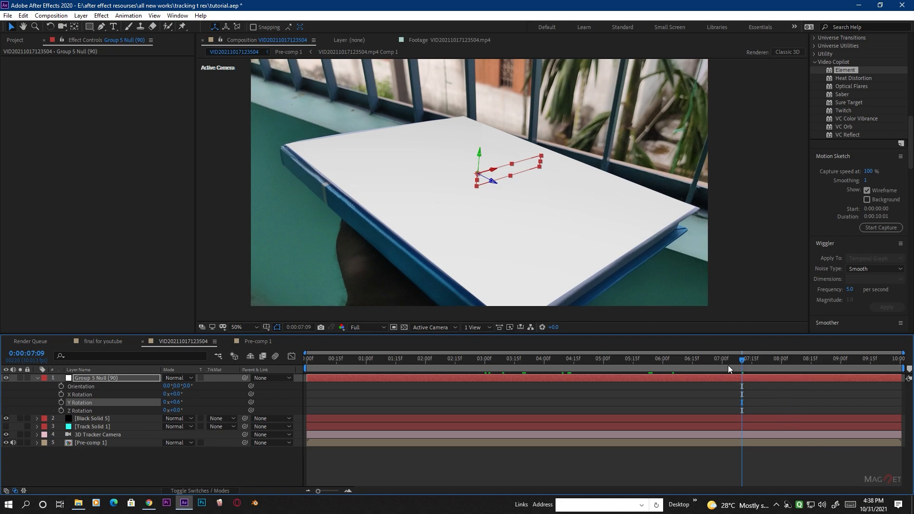
drag(742, 361, 863, 370)
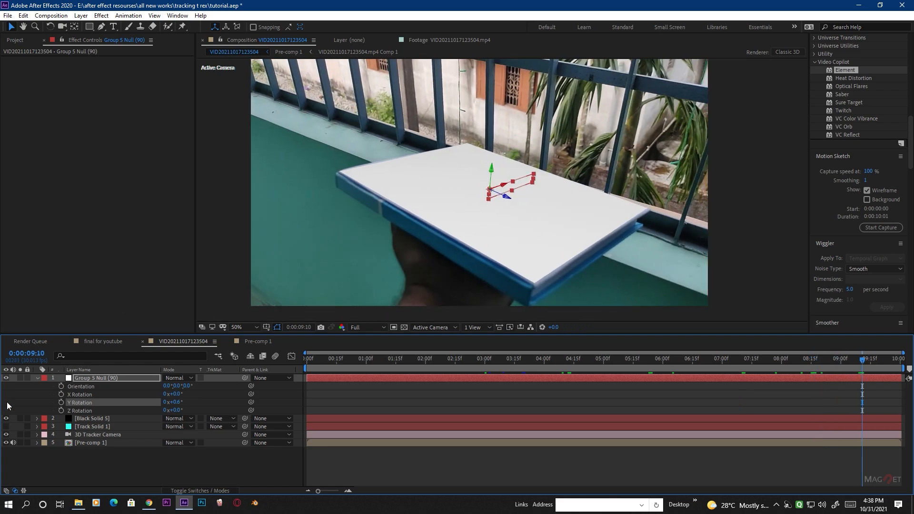
Open the black solid's Element Scene Setup and apply the Physical preset Matte_Shadow to the plane model.
click(93, 419)
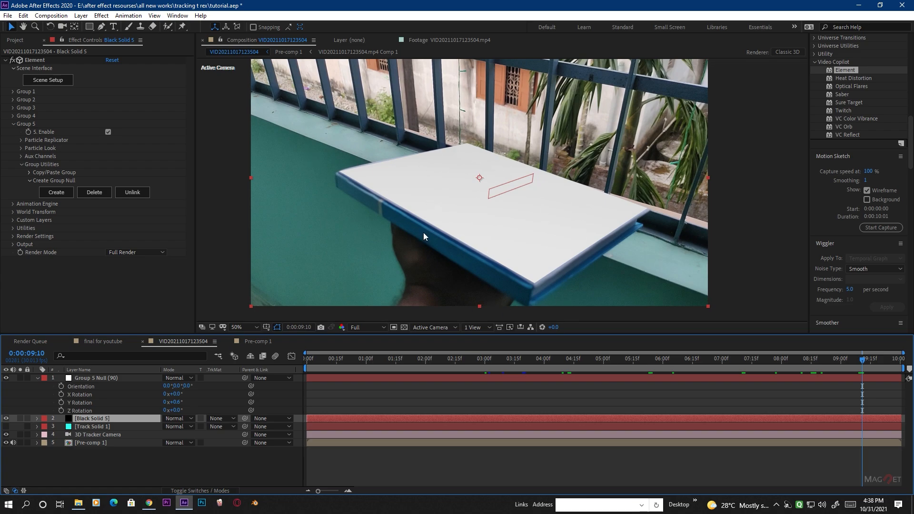
click(51, 83)
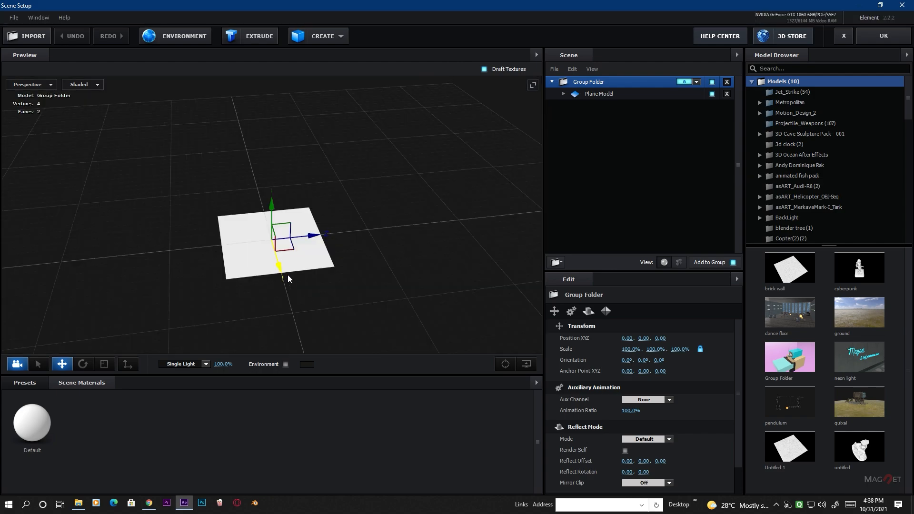
click(26, 382)
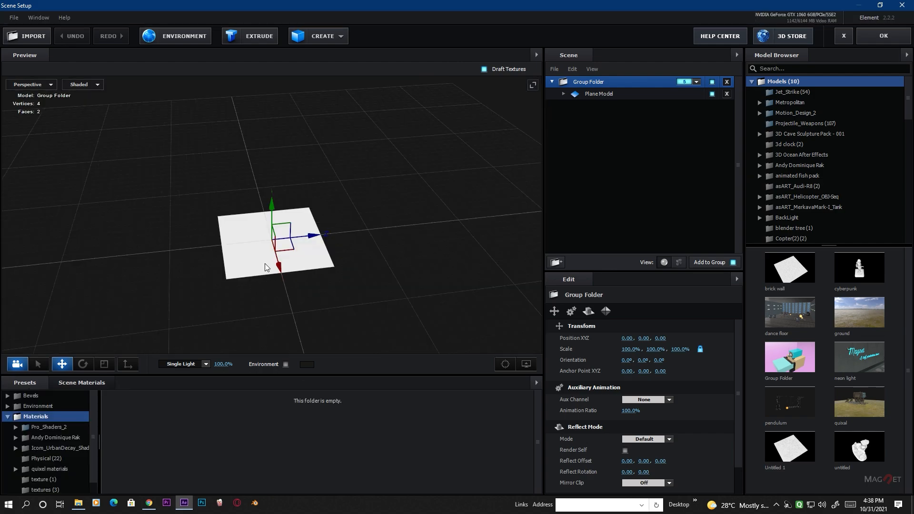
scroll(184, 245, down, 1)
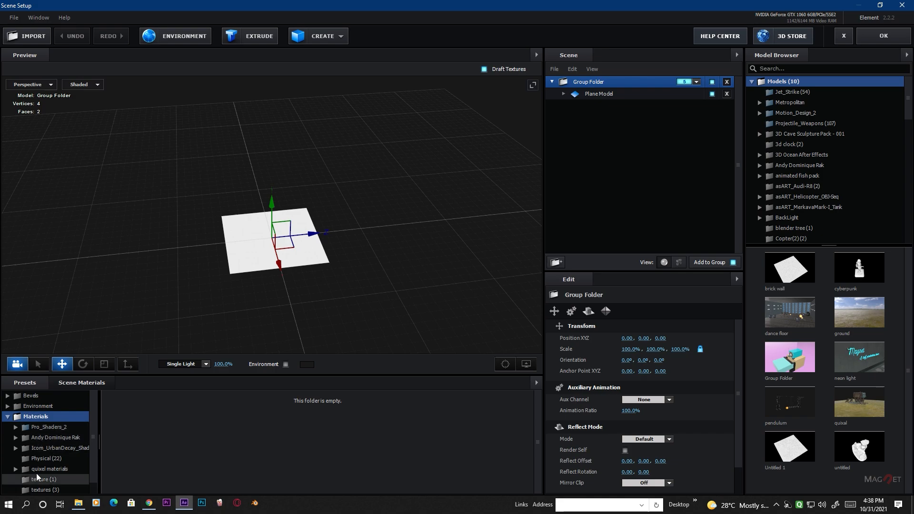
scroll(37, 473, down, 1)
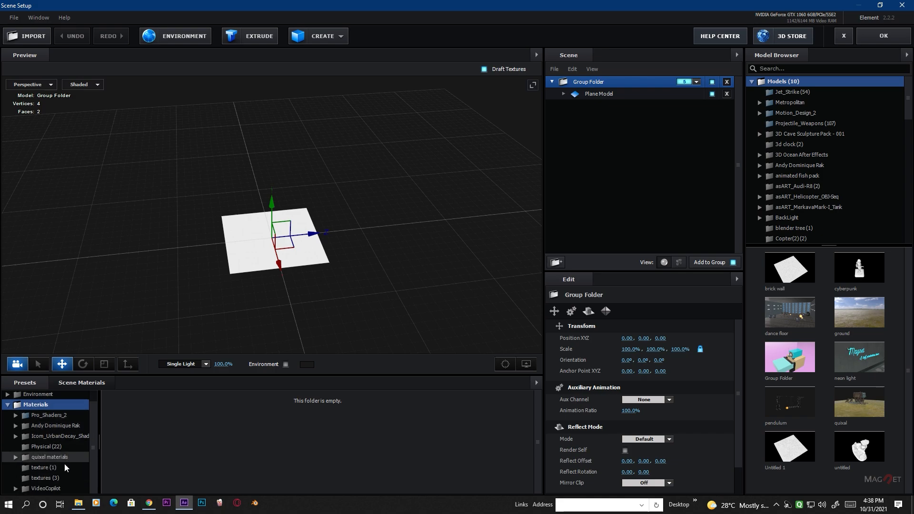
click(46, 447)
scroll(197, 427, down, 1)
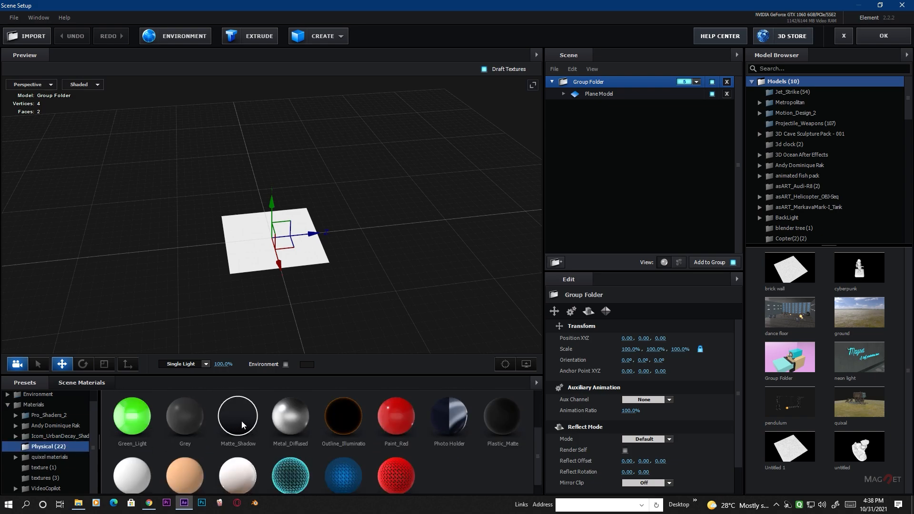
drag(241, 421, 261, 297)
drag(250, 264, 254, 256)
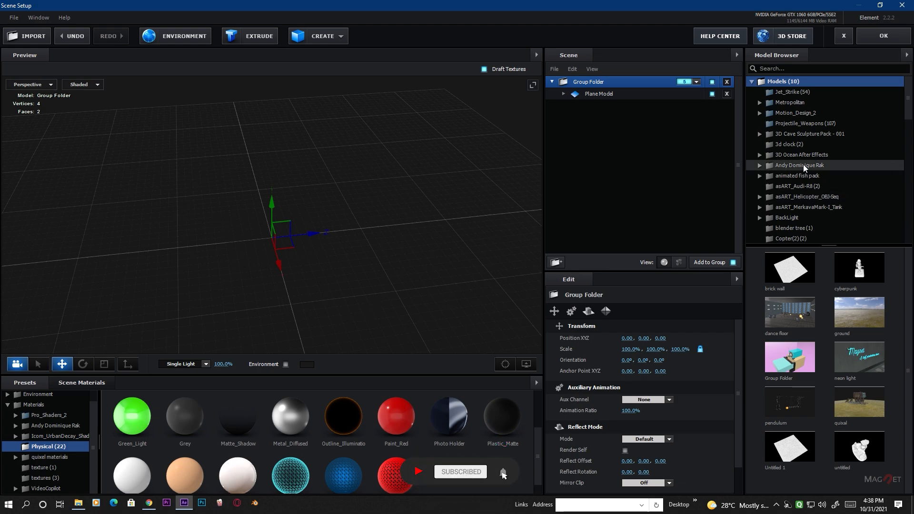
Add the idle investigate loop model from the T-rex_mega_pack folder to the scene.
drag(909, 107, 909, 231)
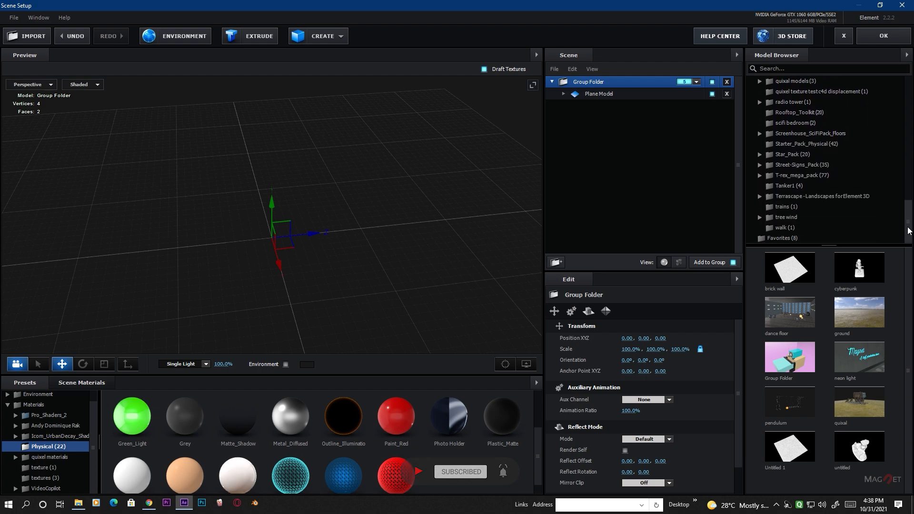
double_click(803, 178)
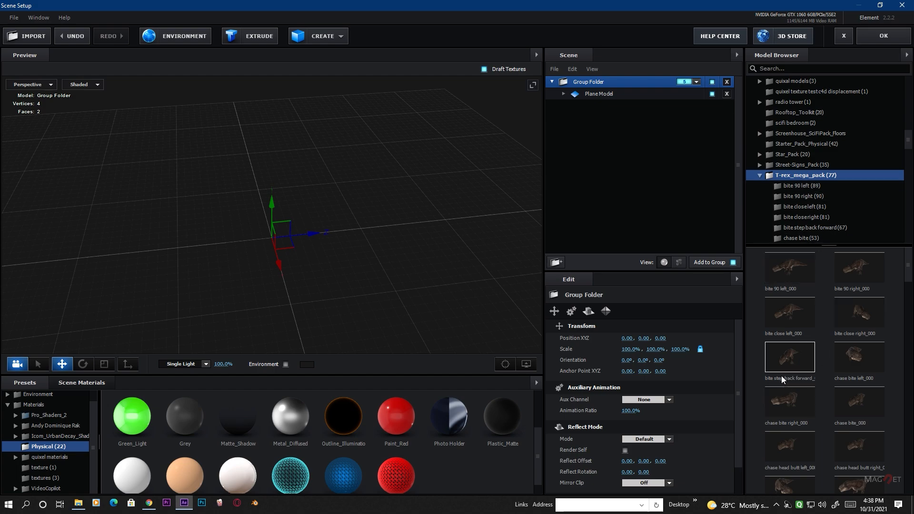
drag(908, 267, 912, 357)
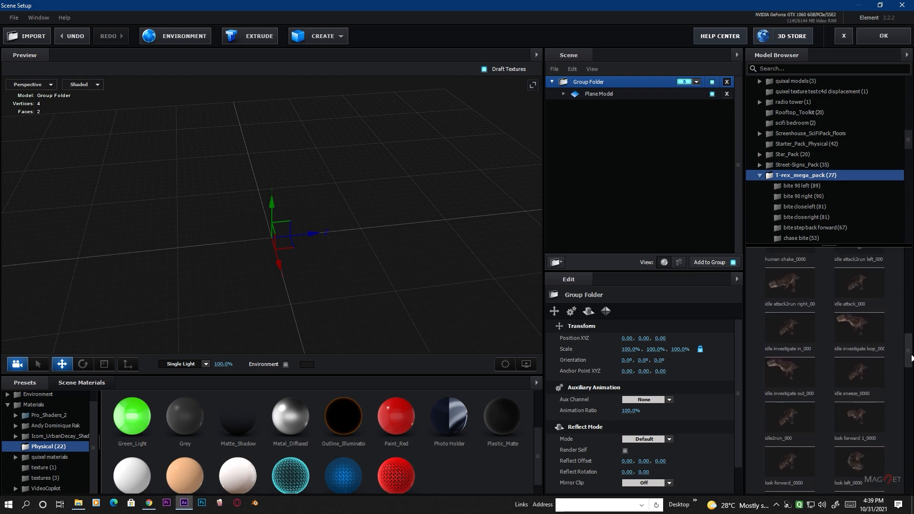
click(874, 329)
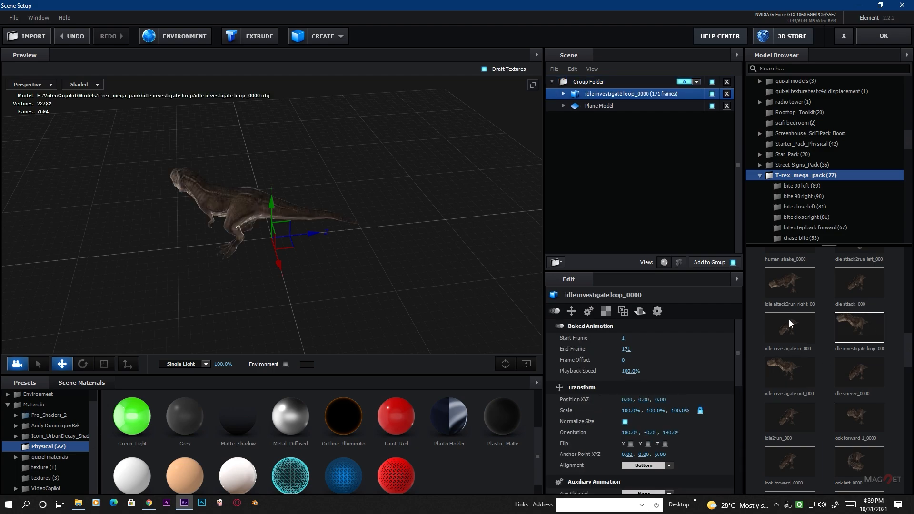
Move the idle investigate loop model out of the plane's group folder and assign it to group 1.
drag(139, 269, 281, 263)
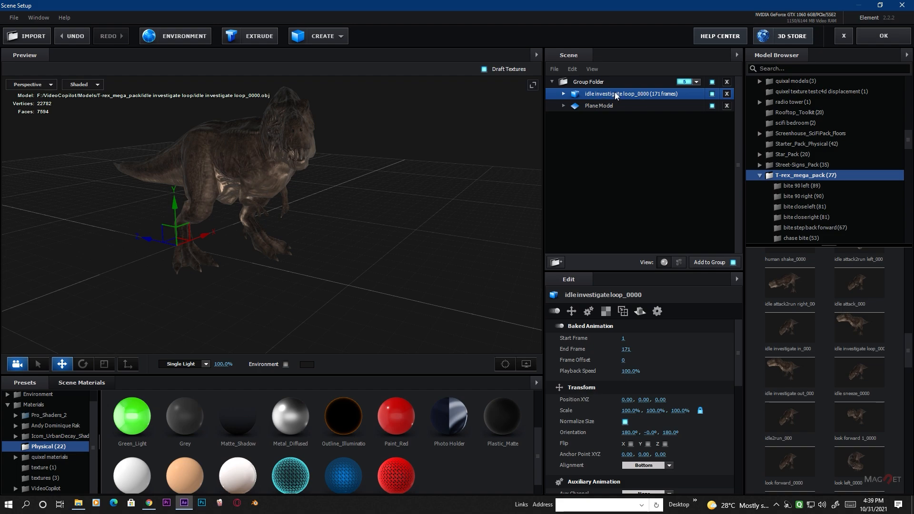
drag(616, 95, 629, 187)
click(698, 105)
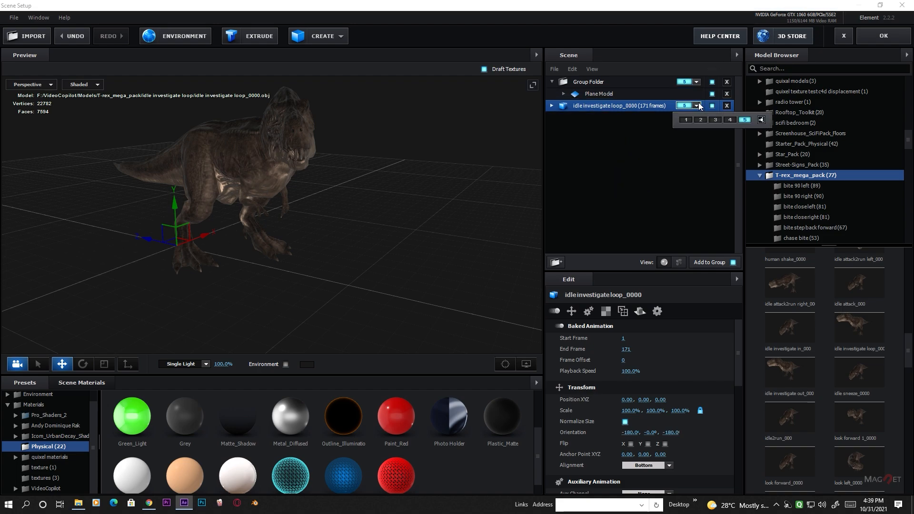
click(686, 119)
In the T-rex material's diffuse texture, set the saturation to -38% and the middle input level to 0.23.
click(551, 106)
click(625, 117)
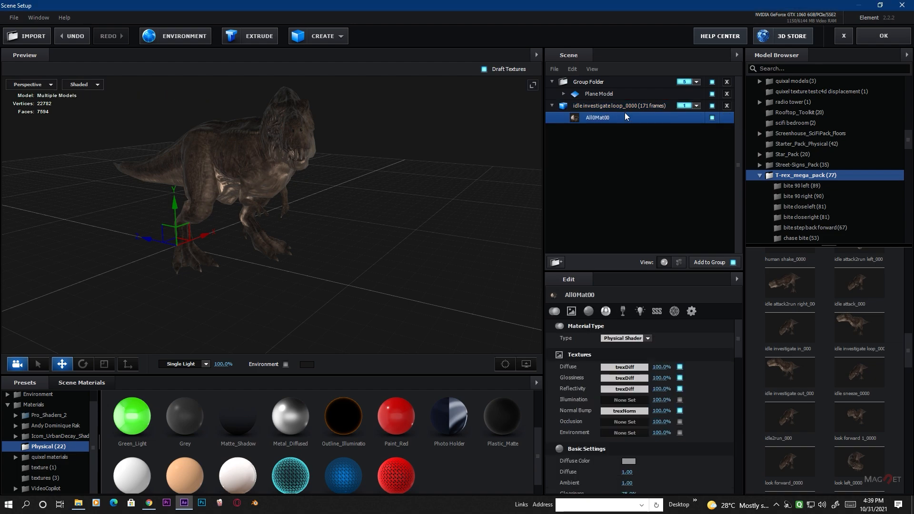
scroll(217, 201, up, 3)
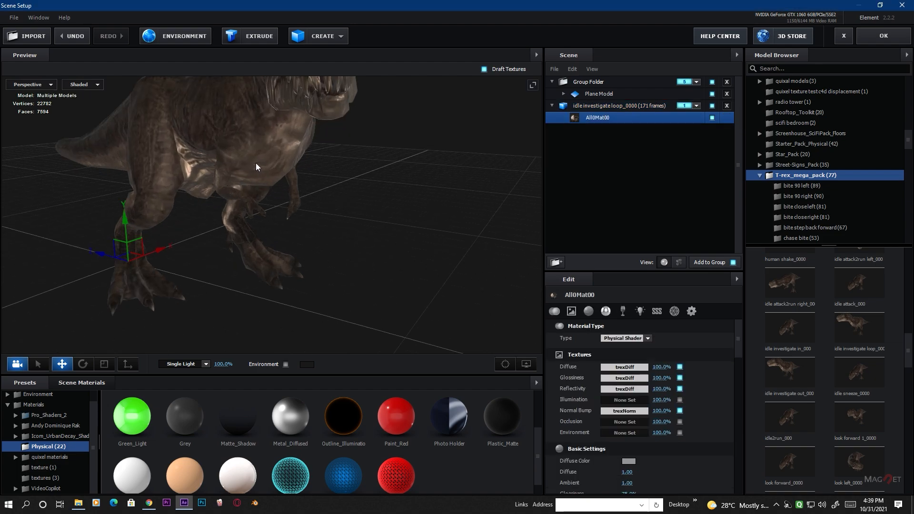
drag(256, 167, 304, 267)
scroll(303, 267, up, 2)
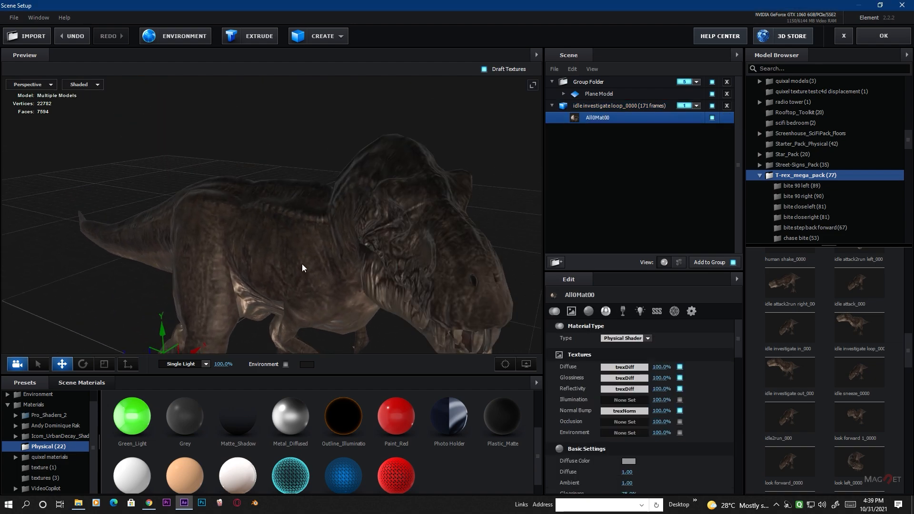
scroll(301, 245, down, 2)
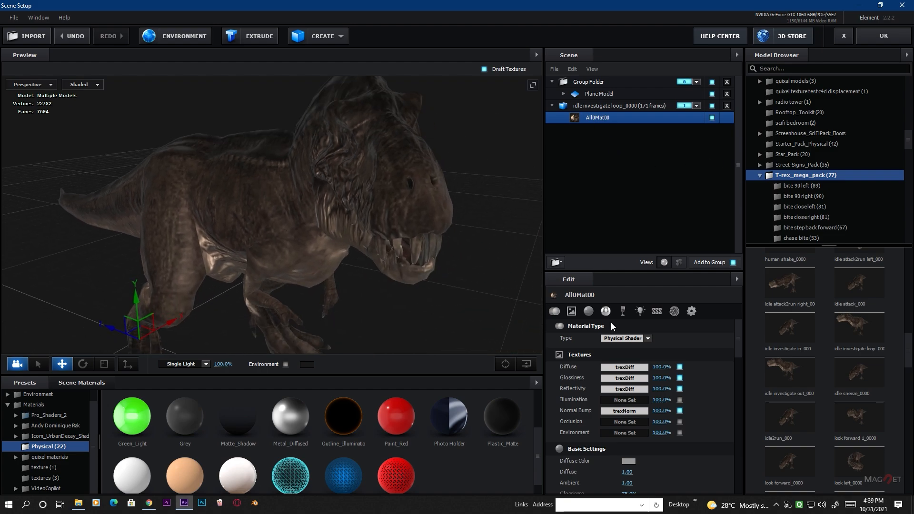
click(626, 368)
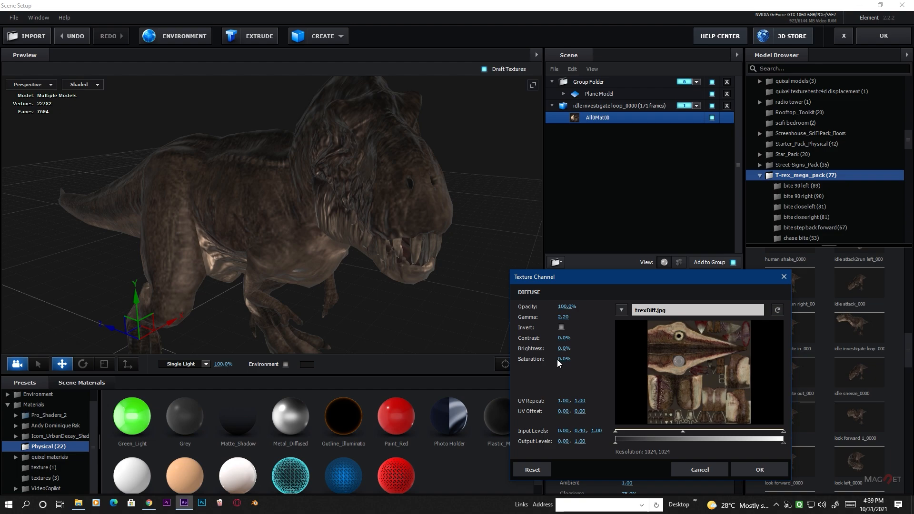
drag(568, 363, 563, 363)
drag(684, 433, 655, 436)
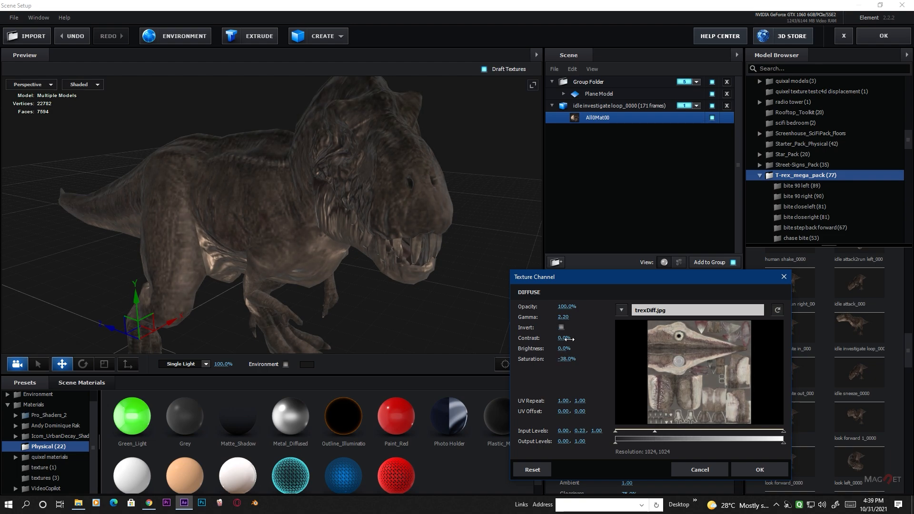
Set the diffuse texture's contrast to 13%, lower its white input level, and apply the texture changes.
drag(566, 339, 577, 341)
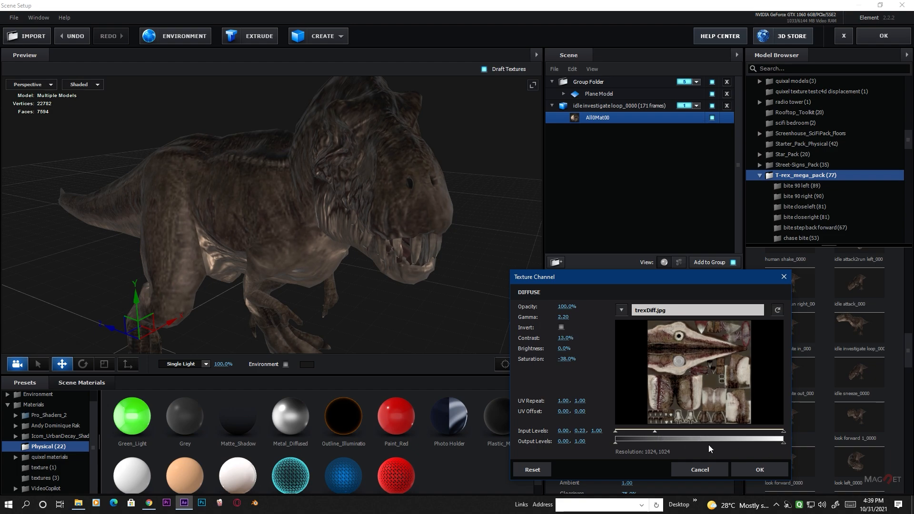
drag(768, 445, 785, 444)
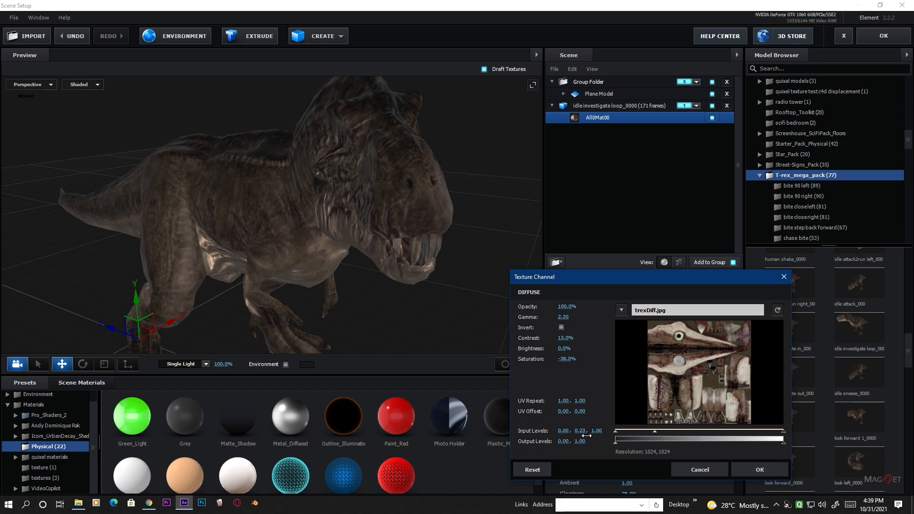
mouse_move(616, 445)
mouse_down()
mouse_move(640, 446)
mouse_move(606, 446)
mouse_up()
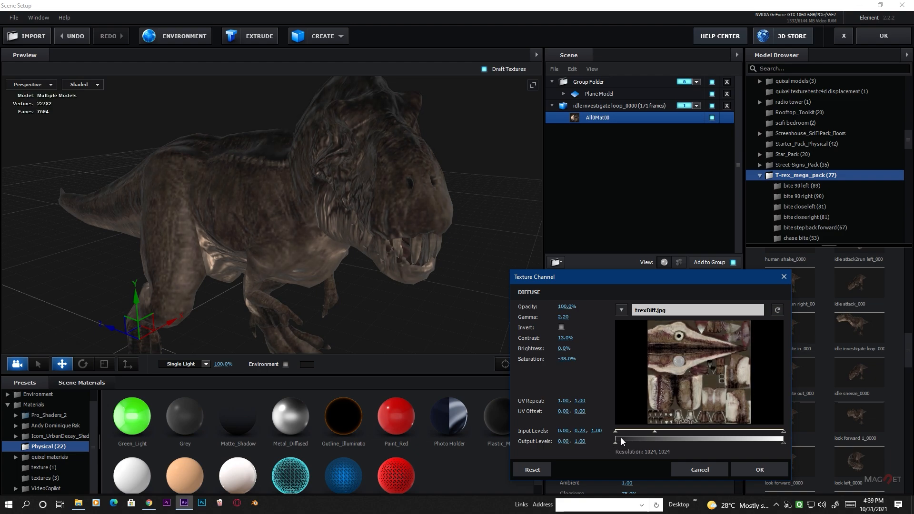
drag(784, 433, 723, 432)
click(762, 470)
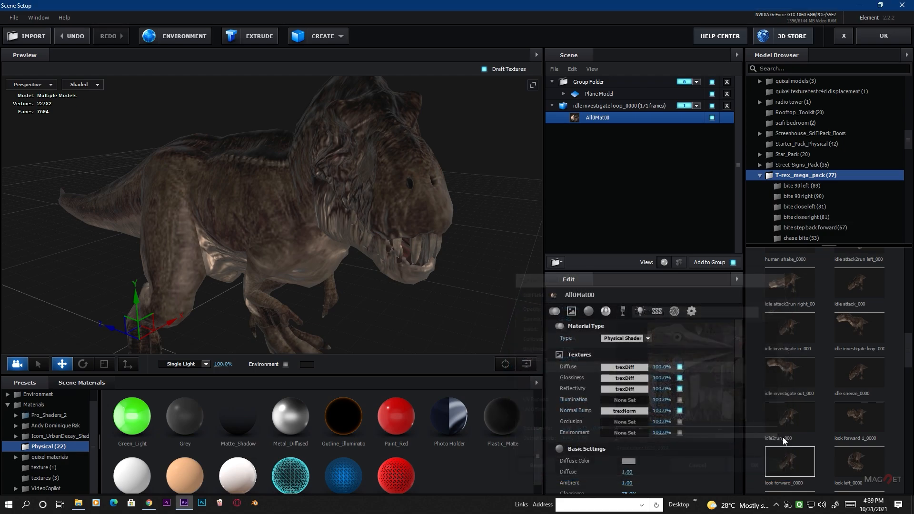
drag(360, 240, 298, 239)
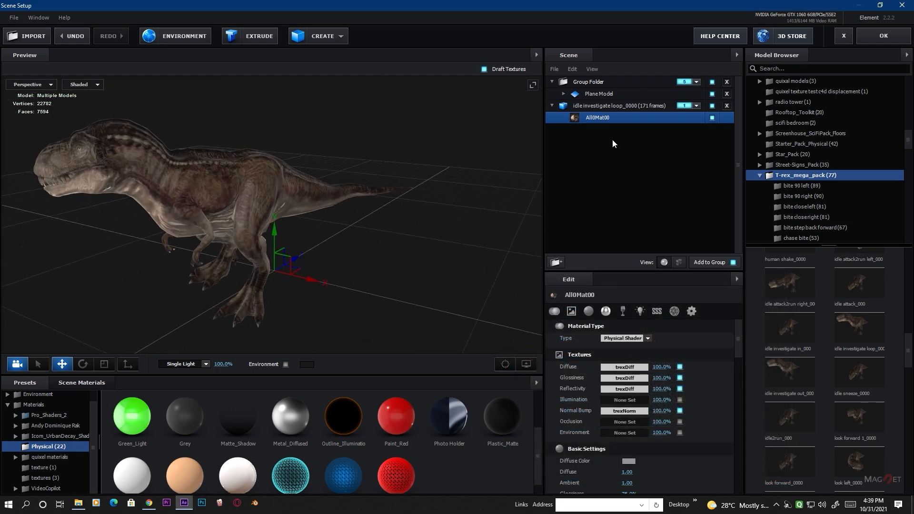
Try subsurface scattering on the T-rex material, leave it disabled, and apply the scene setup to the composition.
click(657, 312)
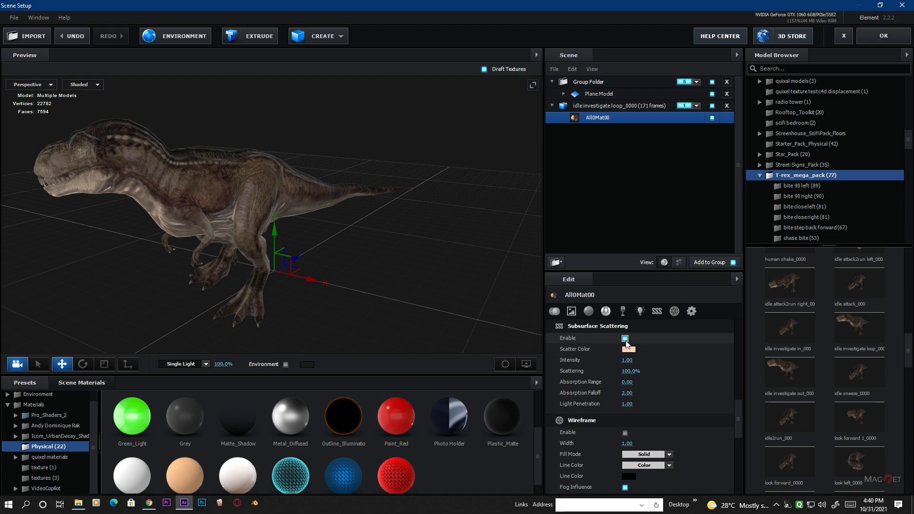
drag(235, 265, 220, 226)
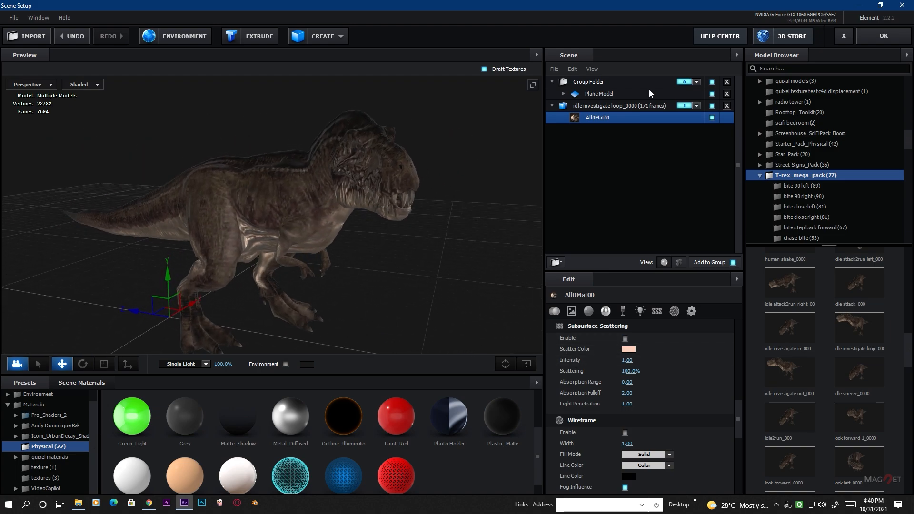
click(885, 36)
Examine the T-rex's size and placement on the book at 0:00:09:10 and 0:00:01:28.
scroll(513, 211, up, 2)
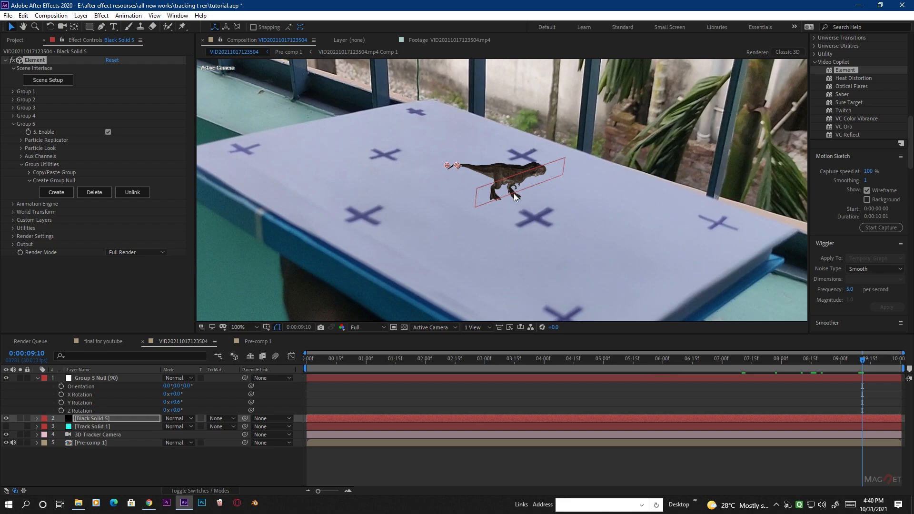
scroll(514, 196, down, 2)
scroll(539, 224, up, 4)
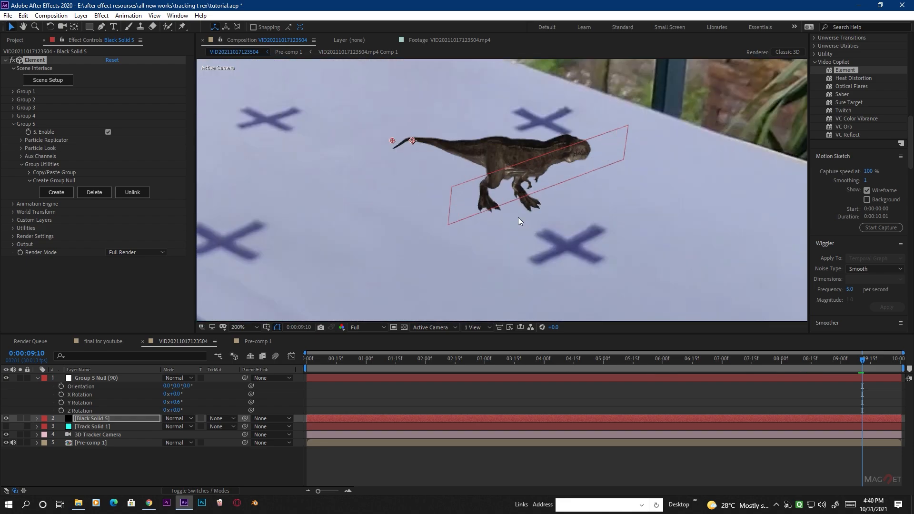
scroll(518, 217, down, 4)
scroll(518, 217, up, 2)
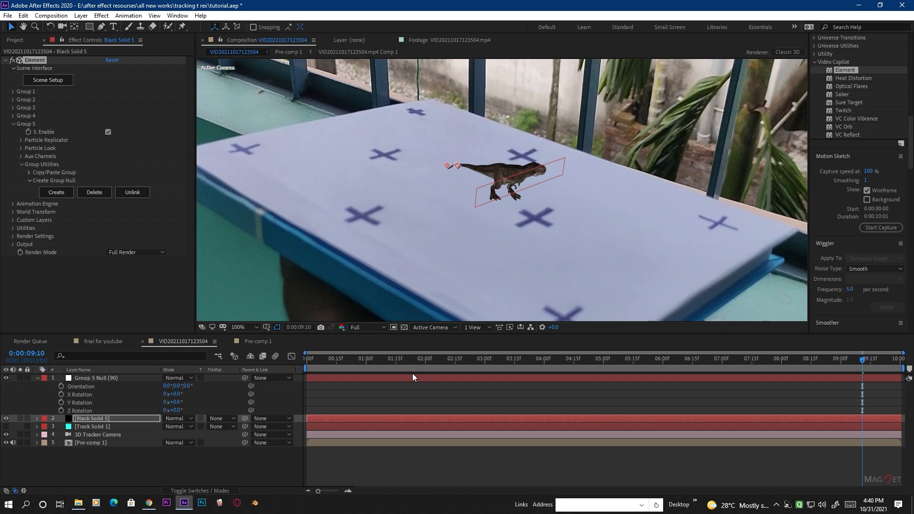
click(423, 361)
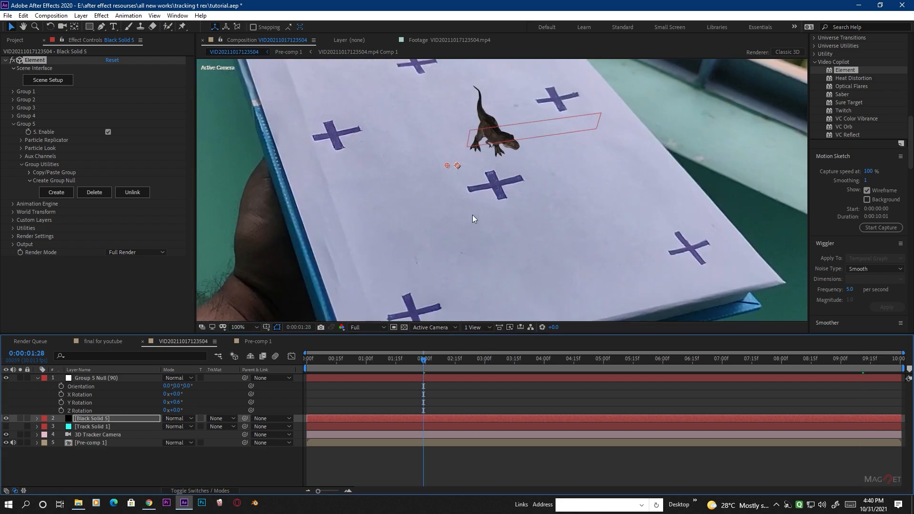
scroll(473, 215, down, 2)
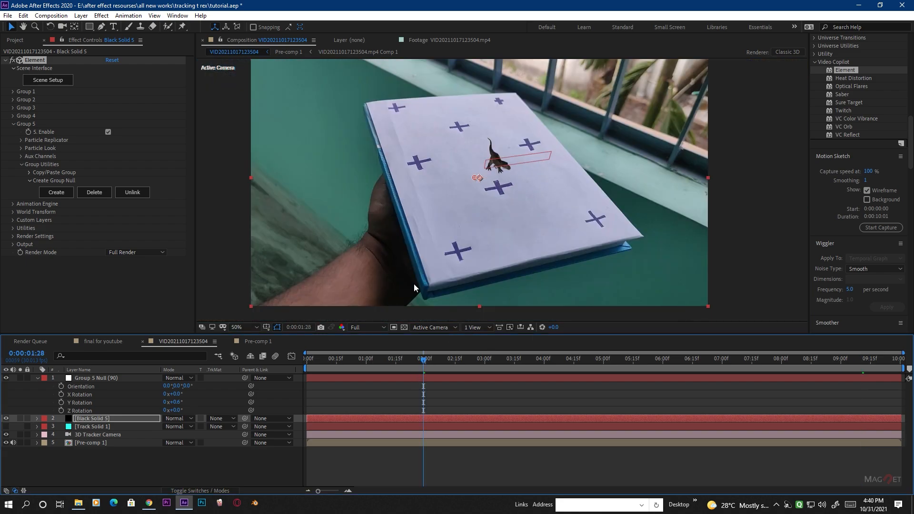
Create a group null for Group 1 in the black solid's Element effect.
click(16, 124)
click(11, 92)
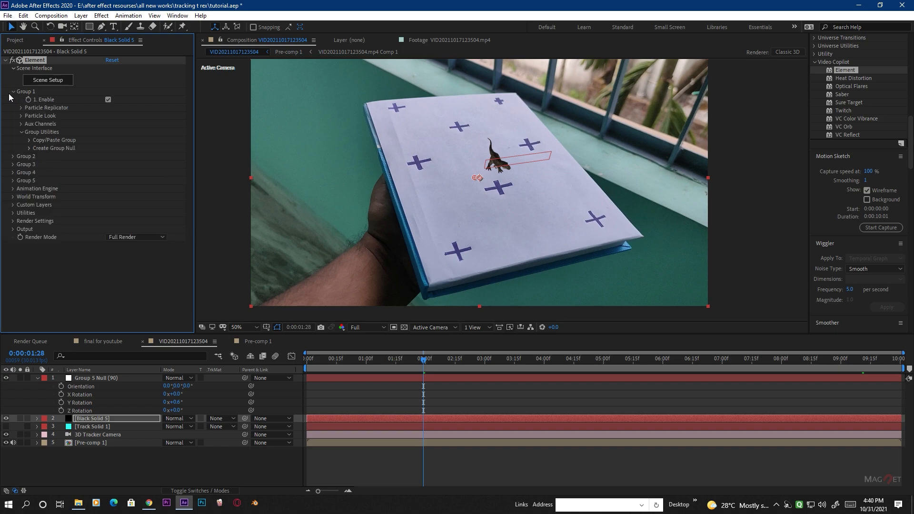
click(29, 147)
click(57, 160)
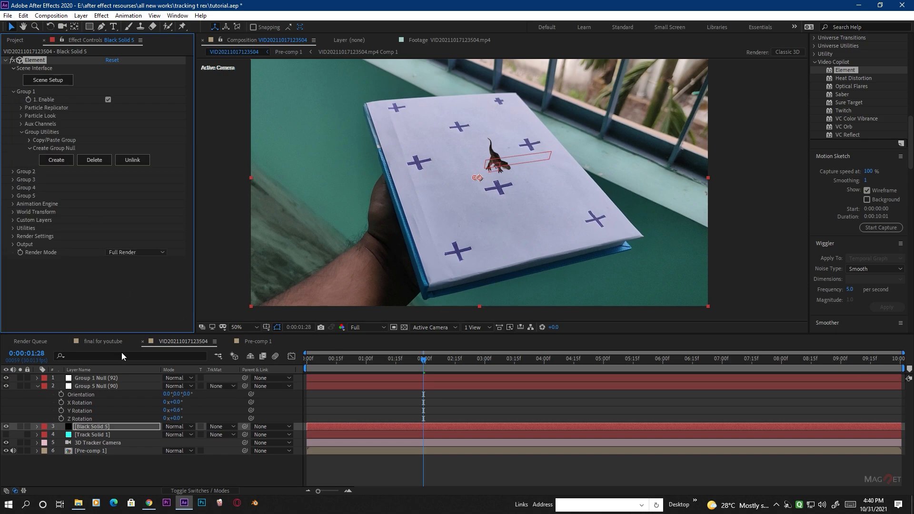
Set the Group 1 null's scale to 345% to enlarge the T-rex.
click(97, 378)
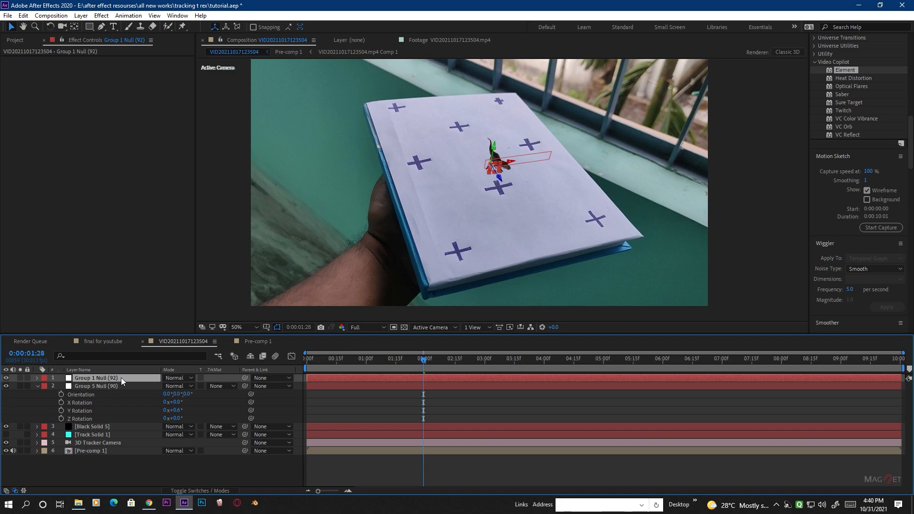
key(s)
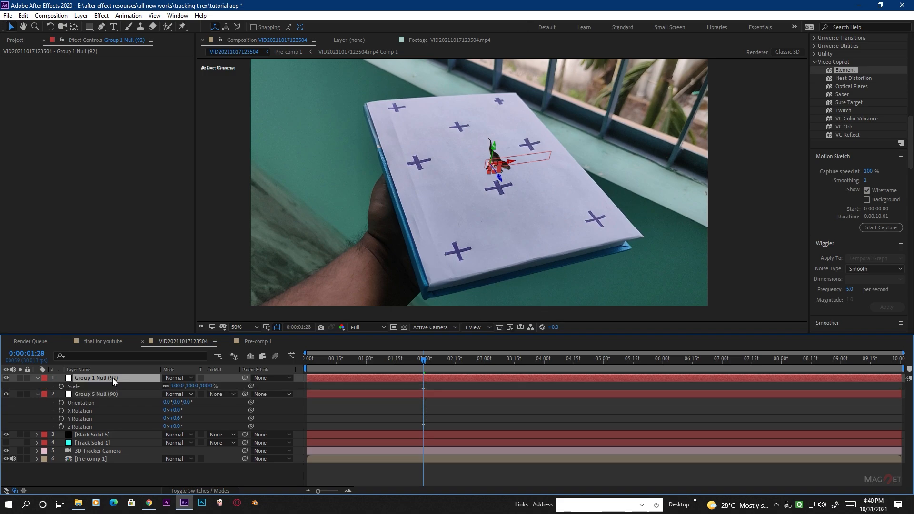
drag(180, 386, 305, 395)
Set the preview resolution to Half and play the composition from 0:00:00:24.
drag(424, 362, 442, 362)
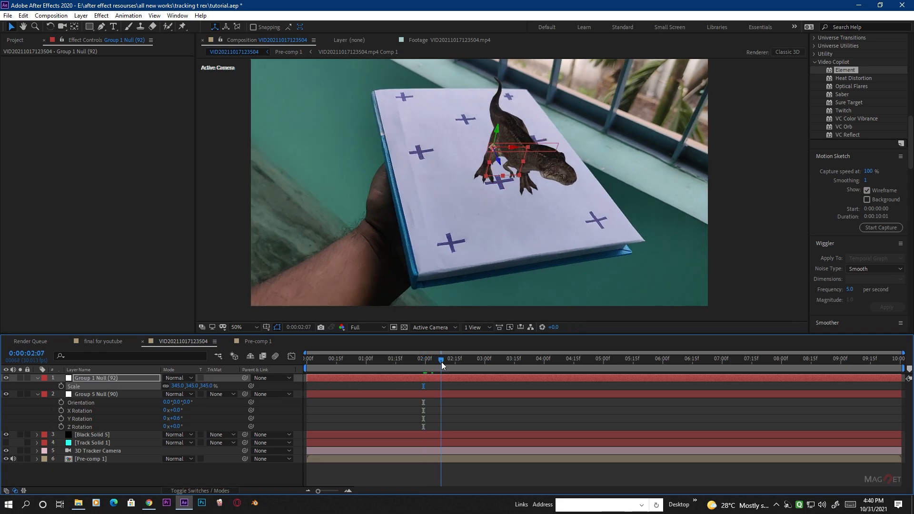
click(376, 329)
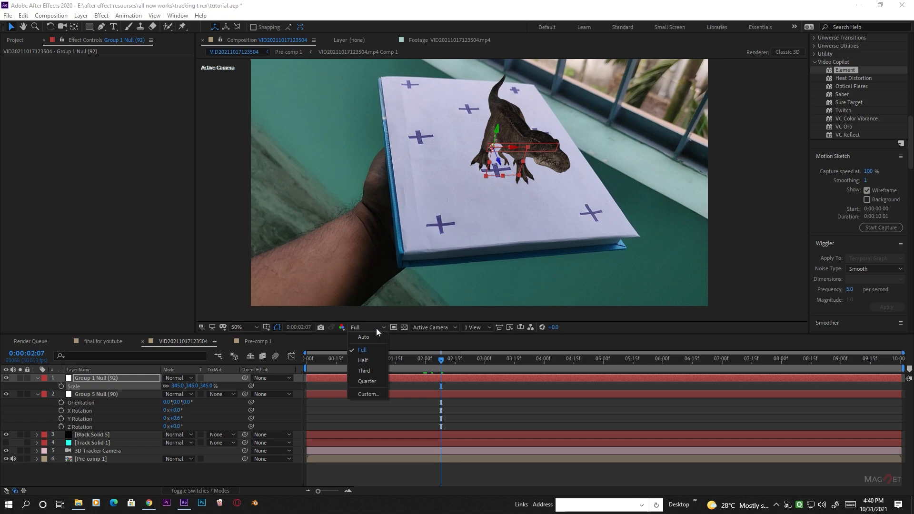
click(365, 360)
drag(402, 362, 357, 361)
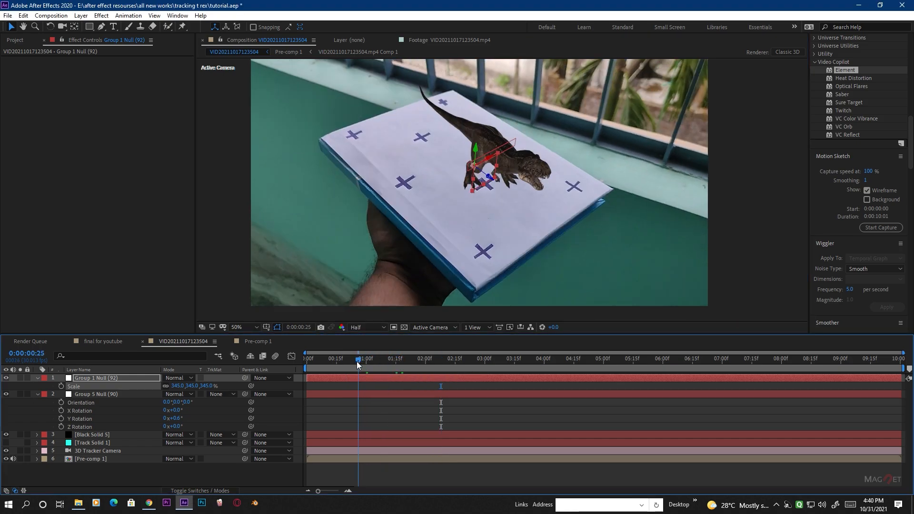
key(space)
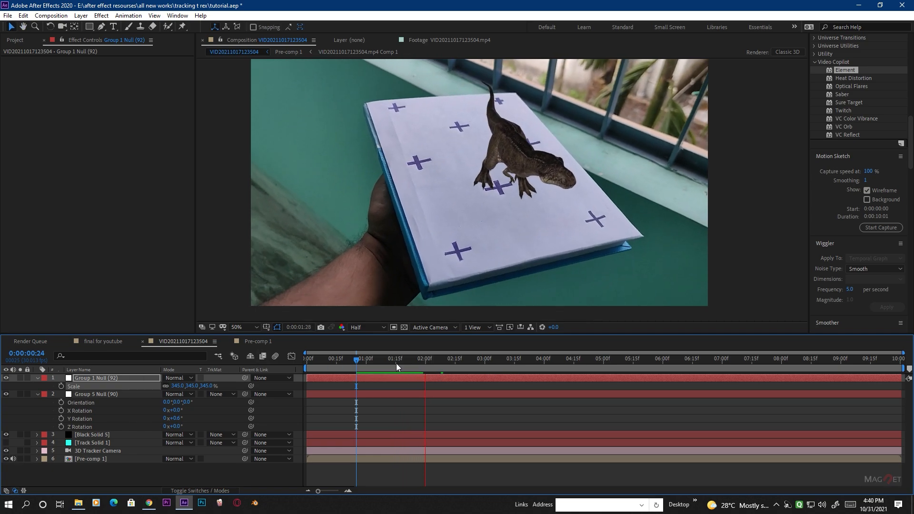
click(395, 361)
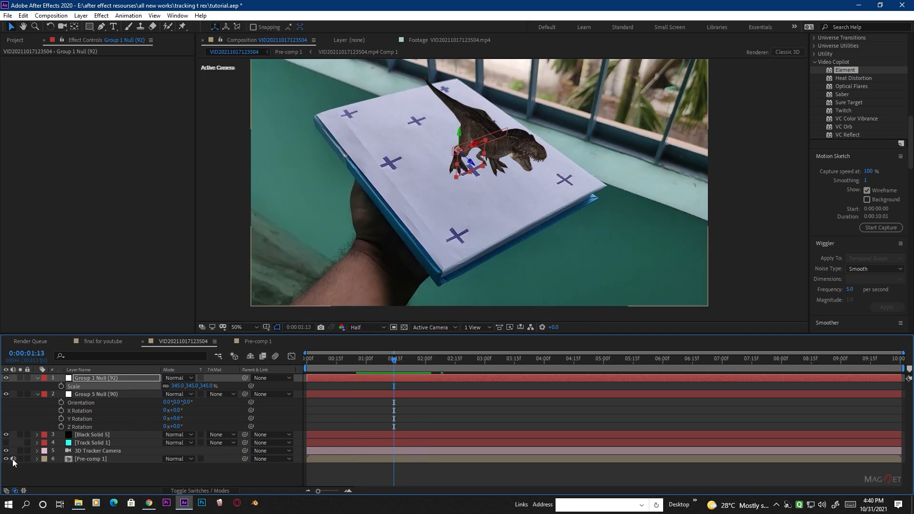
Play the composition from 0:00:00:09 to check the T-rex's tracking, and return to 0:00:01:21.
drag(380, 361, 327, 362)
key(space)
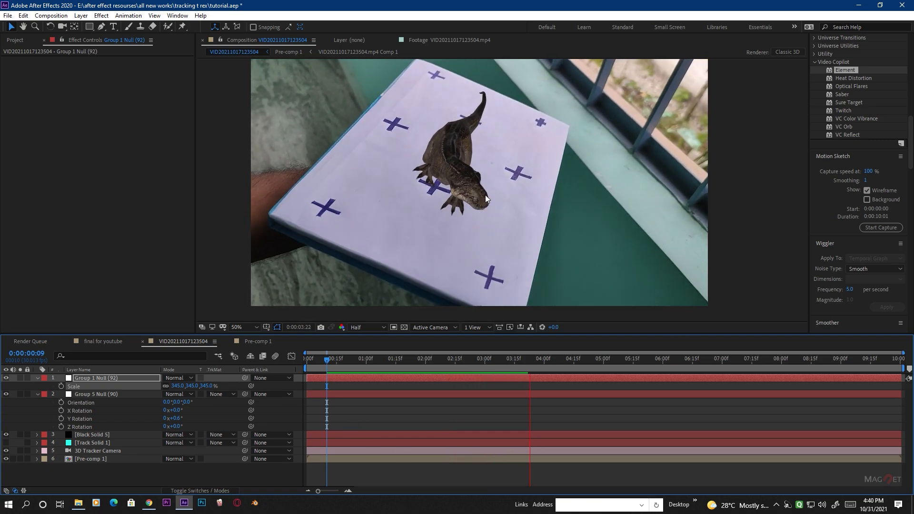
key(space)
drag(527, 358, 409, 376)
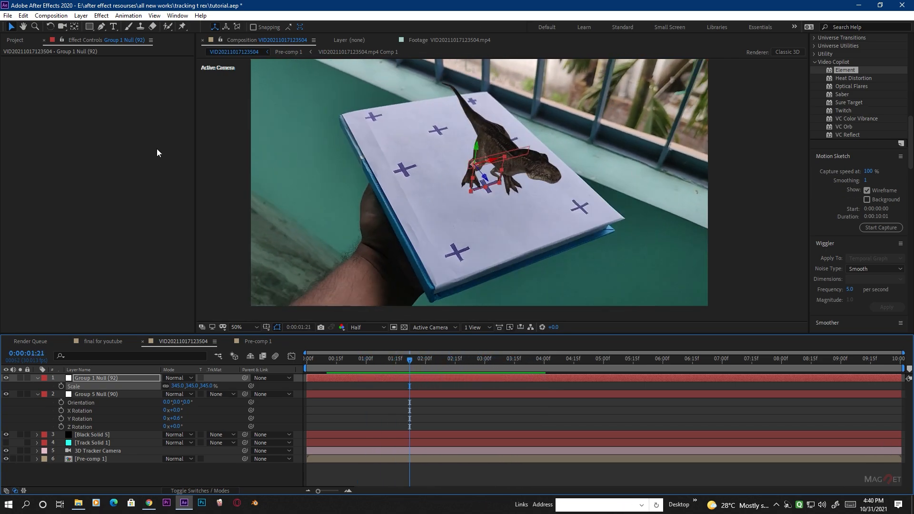
Add a shadow-casting spot light with 495% intensity, 90° cone angle, Smooth falloff and 100% shadow darkness.
click(80, 17)
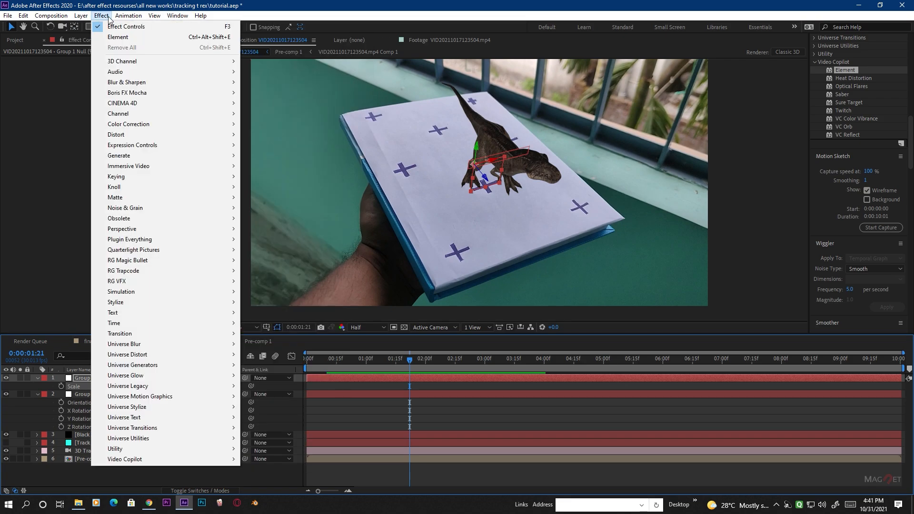
mouse_move(200, 26)
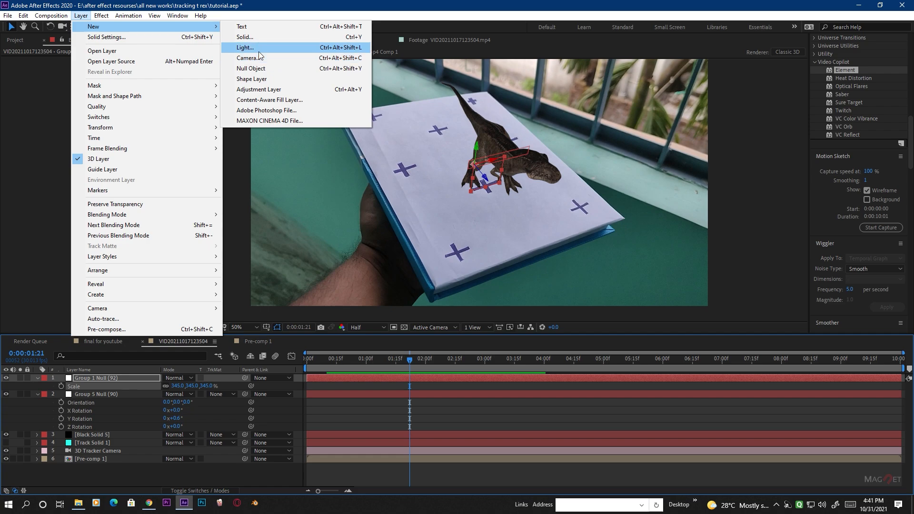
click(252, 47)
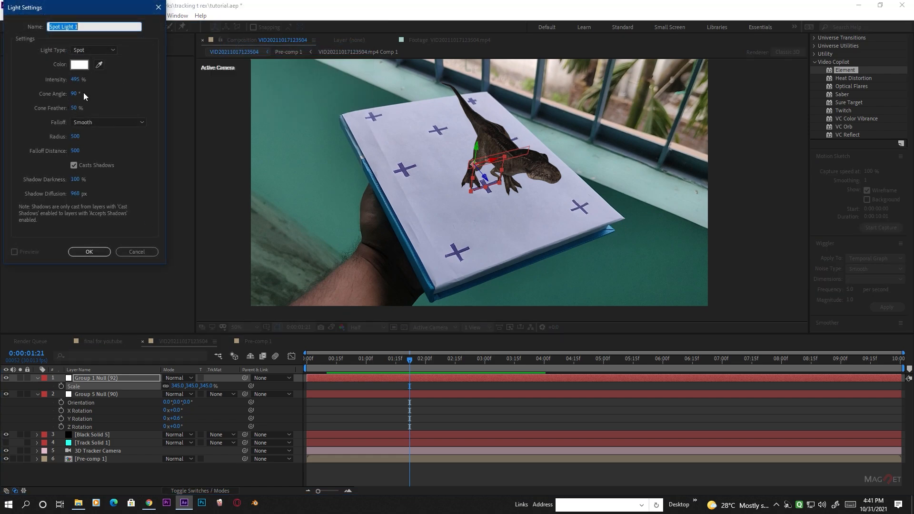
click(94, 252)
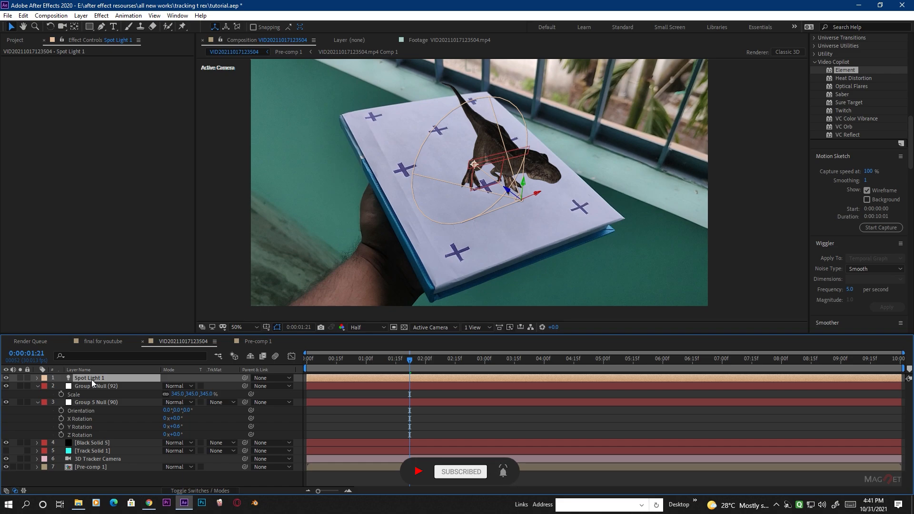
Move the spot light to position 2340.0, -620.0, -706.7.
key(p)
mouse_move(202, 386)
mouse_down()
mouse_move(232, 386)
mouse_move(138, 379)
mouse_move(310, 385)
mouse_move(210, 399)
mouse_up()
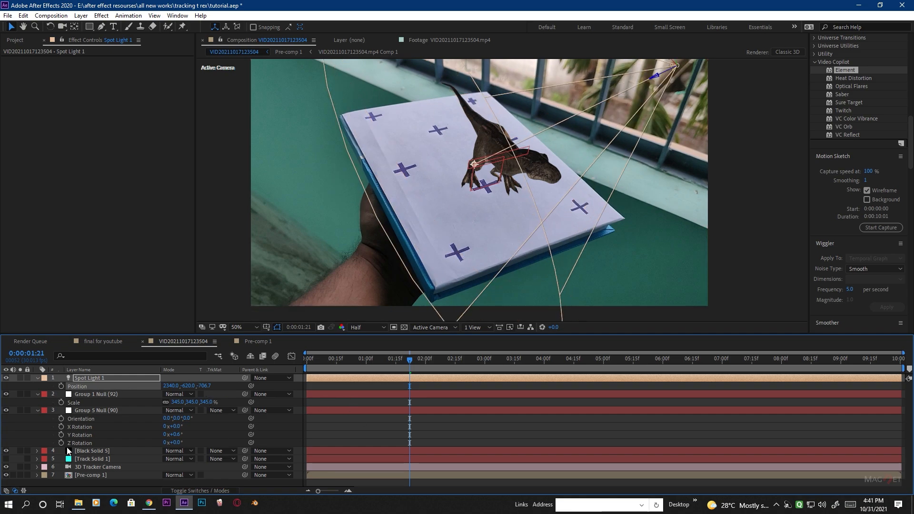
Enable shadows in the render settings of the Element effect on the Black Solid 5 layer.
click(86, 450)
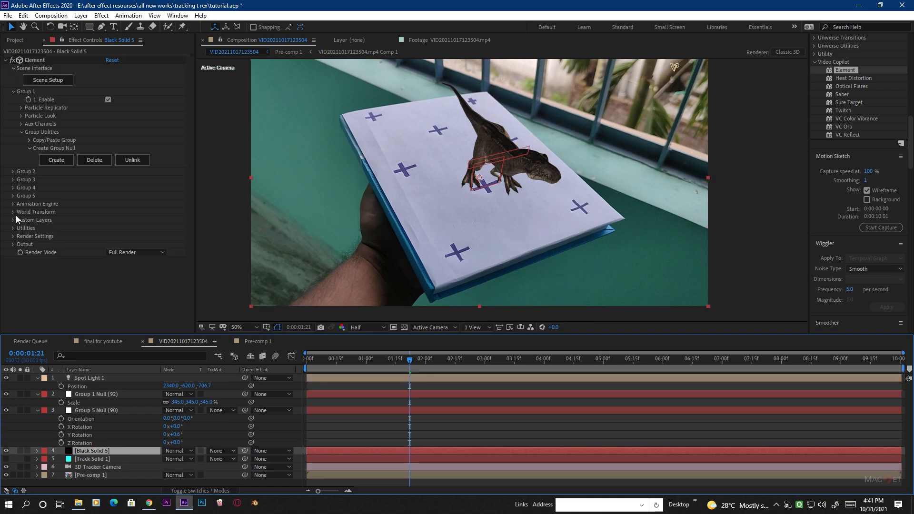
click(13, 236)
scroll(20, 280, down, 1)
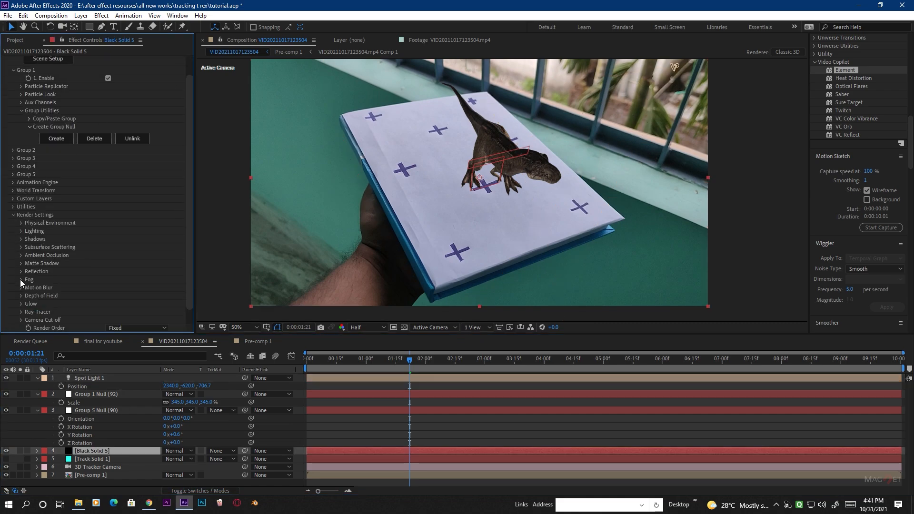
click(21, 239)
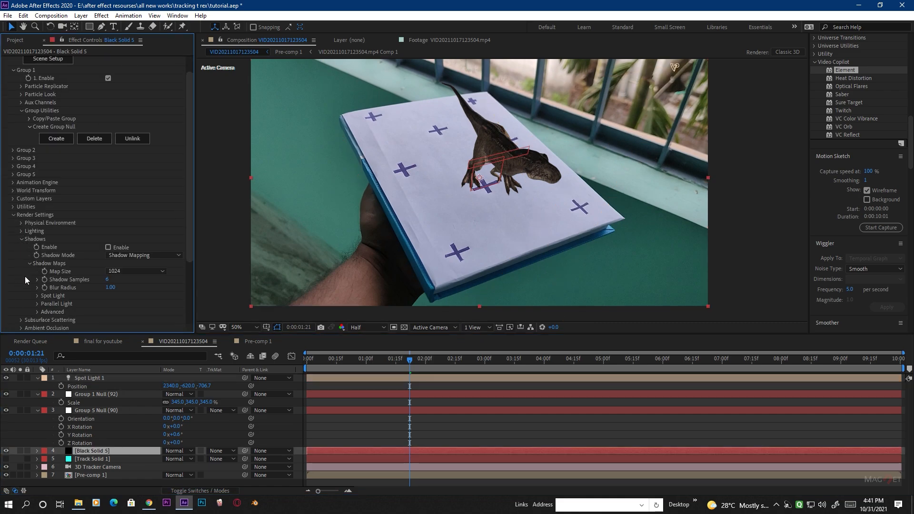
click(108, 248)
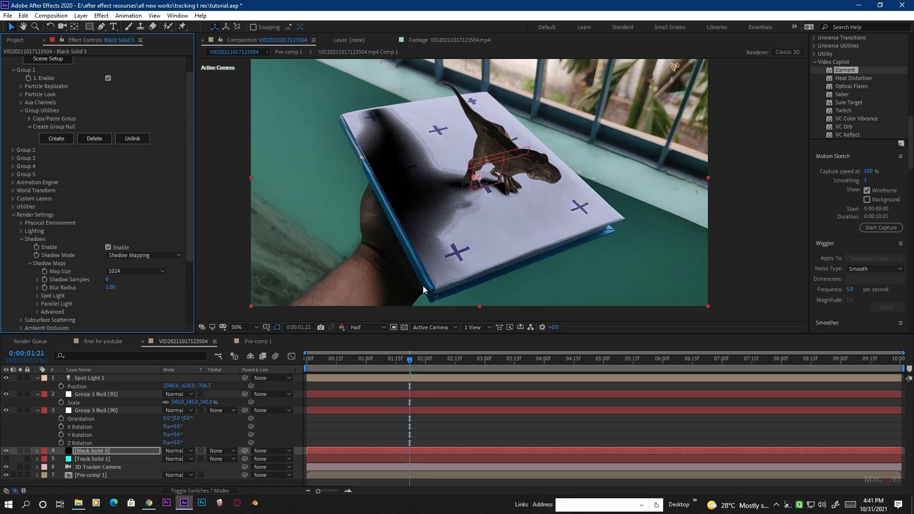
scroll(447, 206, up, 1)
scroll(387, 207, down, 1)
Reposition the spot light to 4023.6, -2948.3, -1066.1 so the T-rex's shadow falls across the book cover.
click(126, 378)
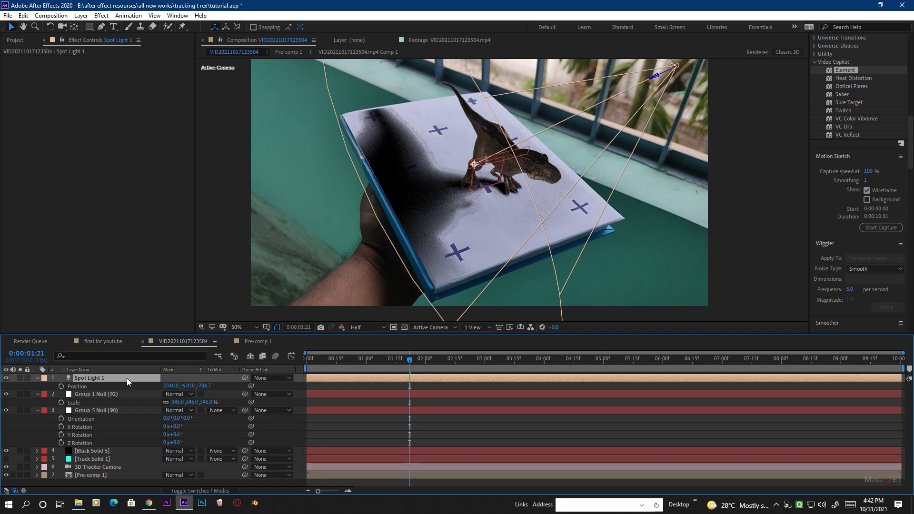
scroll(449, 171, down, 2)
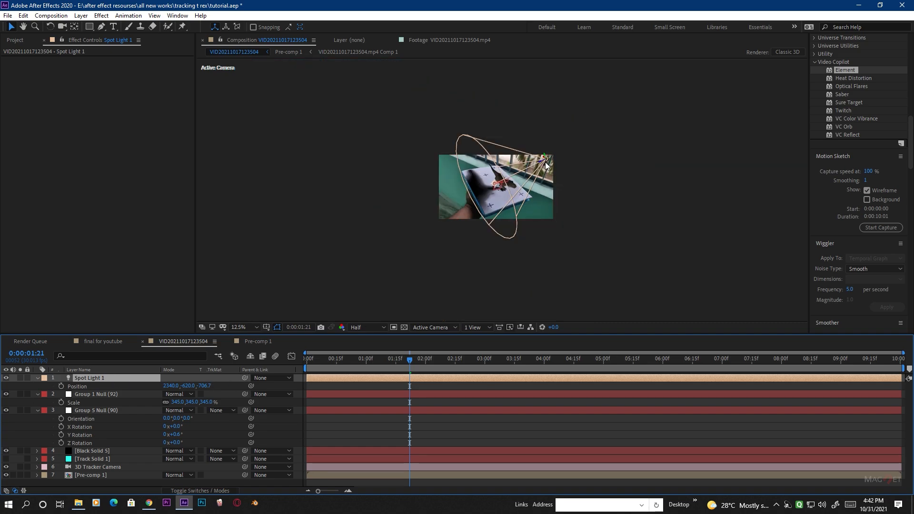
drag(545, 165, 598, 129)
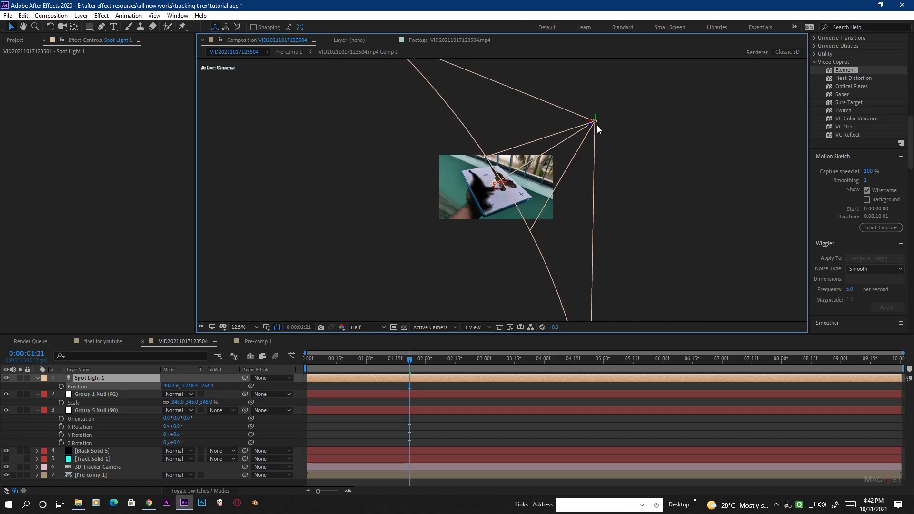
scroll(550, 207, up, 3)
scroll(550, 207, down, 1)
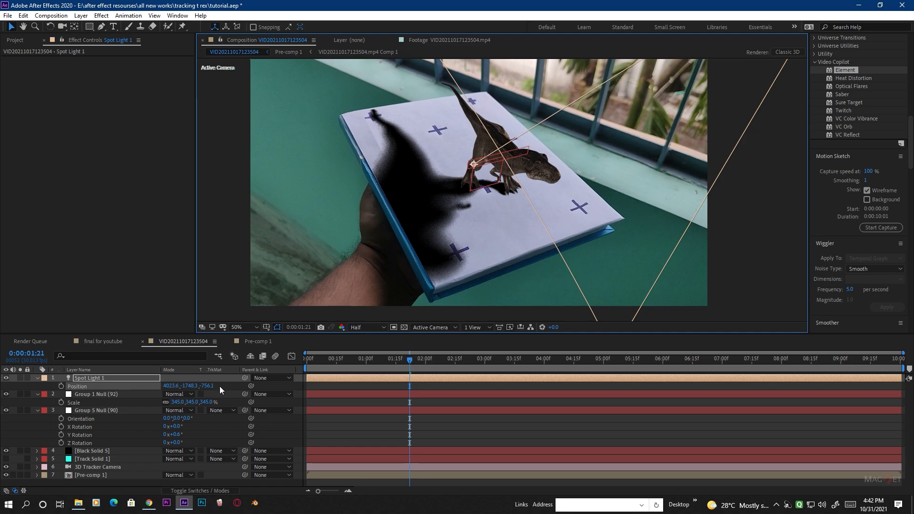
drag(186, 390, 137, 388)
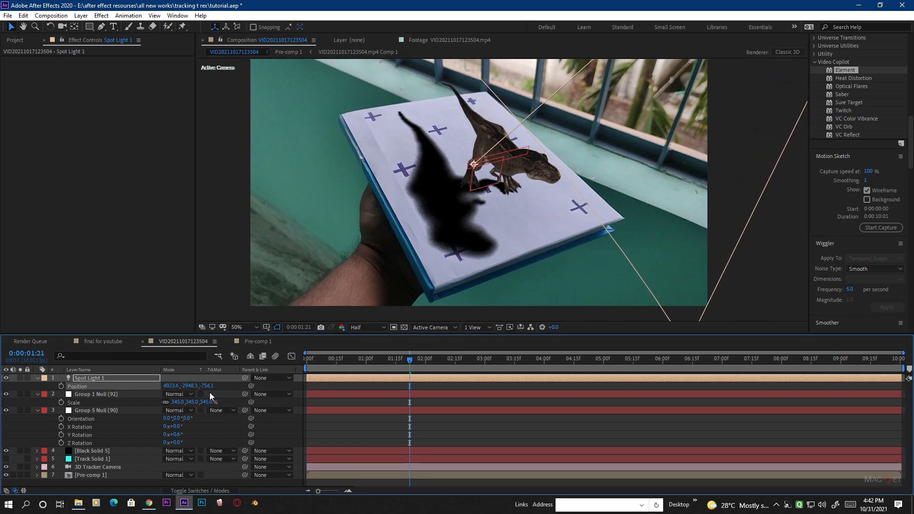
mouse_move(212, 386)
mouse_down()
mouse_move(225, 387)
mouse_move(203, 394)
mouse_up()
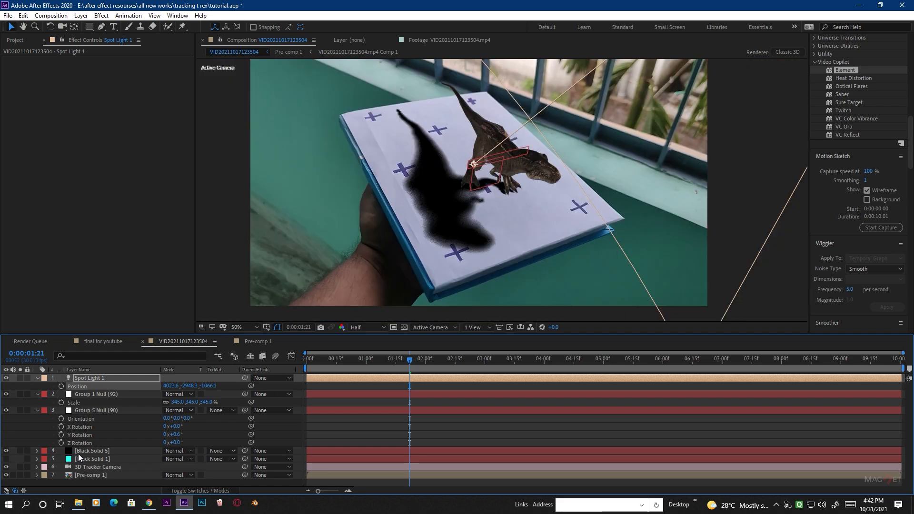
Lower the Element effect's matte shadow opacity to 54% on Black Solid 5.
click(120, 451)
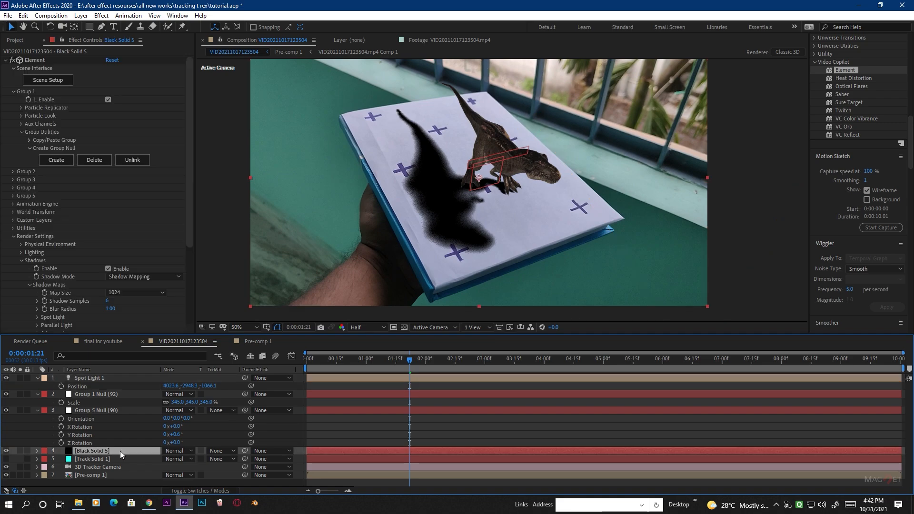
drag(191, 154, 190, 236)
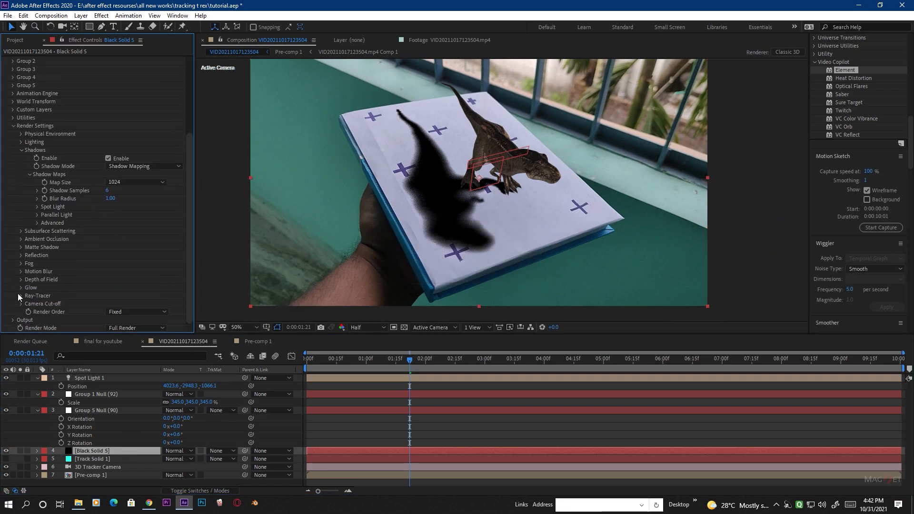
click(19, 247)
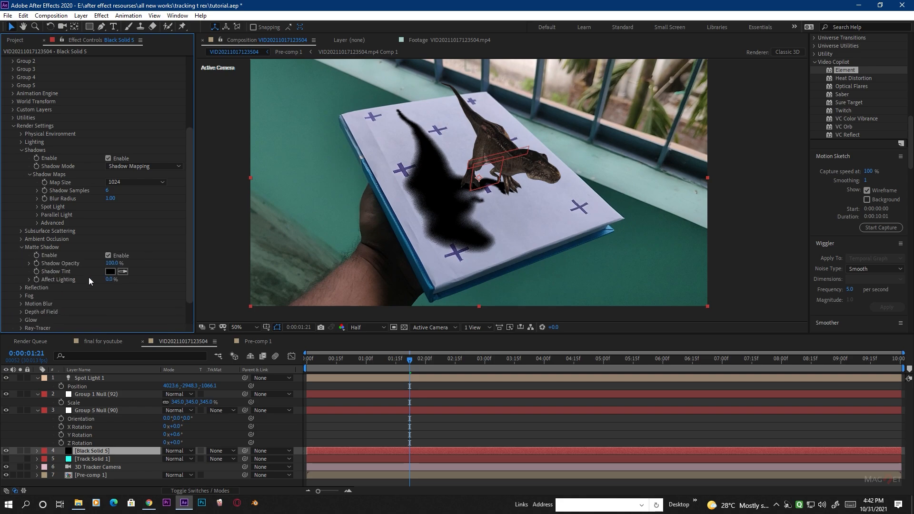
drag(112, 264, 108, 279)
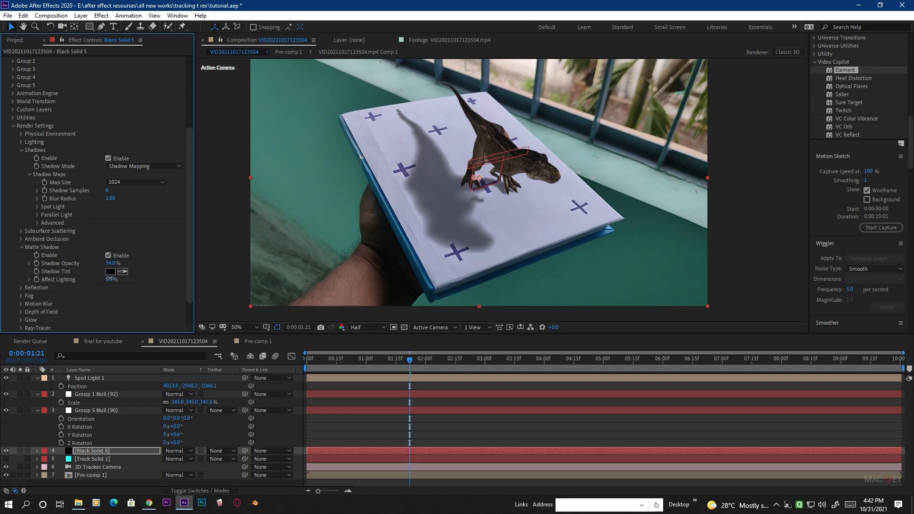
Set Element's shadow map size to 4096 and its shadow samples to 19.
click(135, 182)
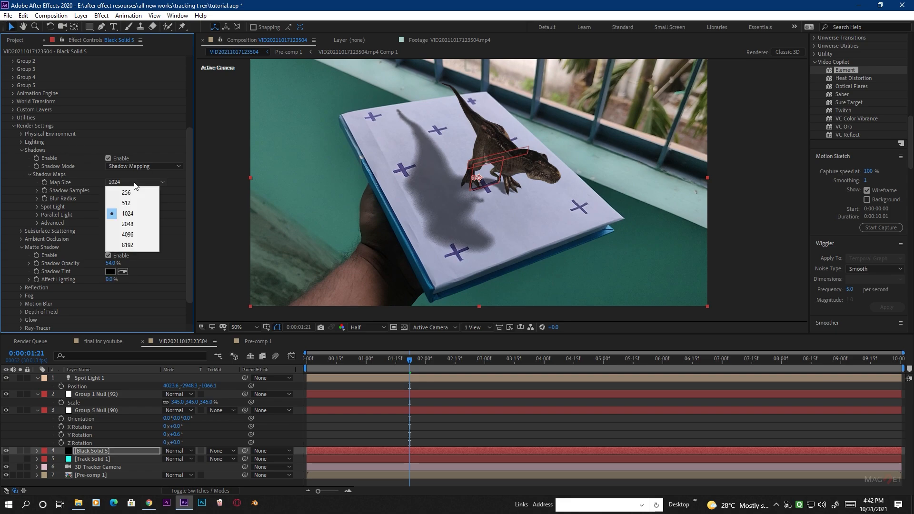
click(141, 236)
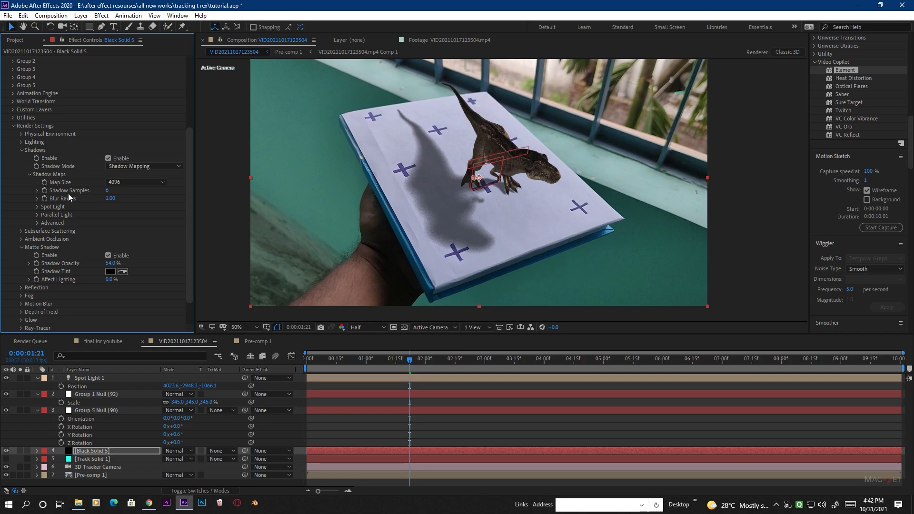
drag(109, 191, 128, 190)
scroll(451, 221, up, 2)
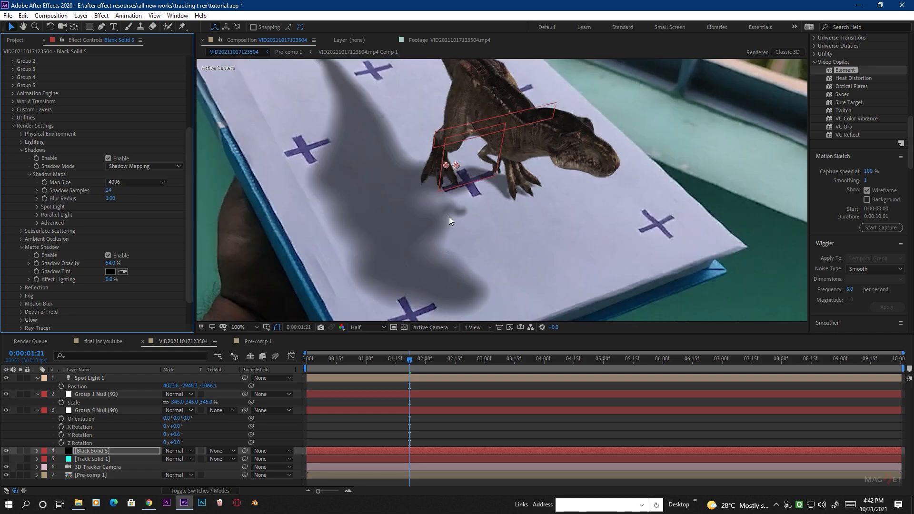
key(space)
drag(255, 183, 510, 175)
scroll(468, 228, down, 2)
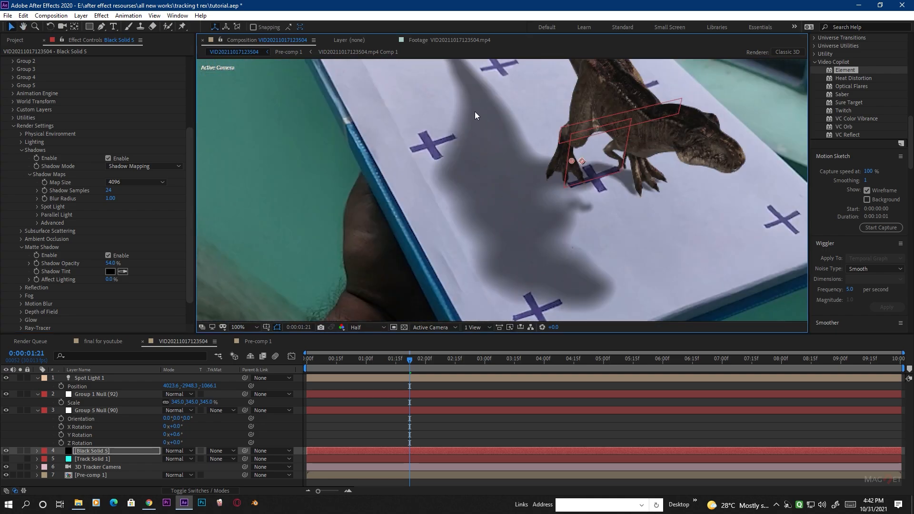
drag(109, 190, 106, 198)
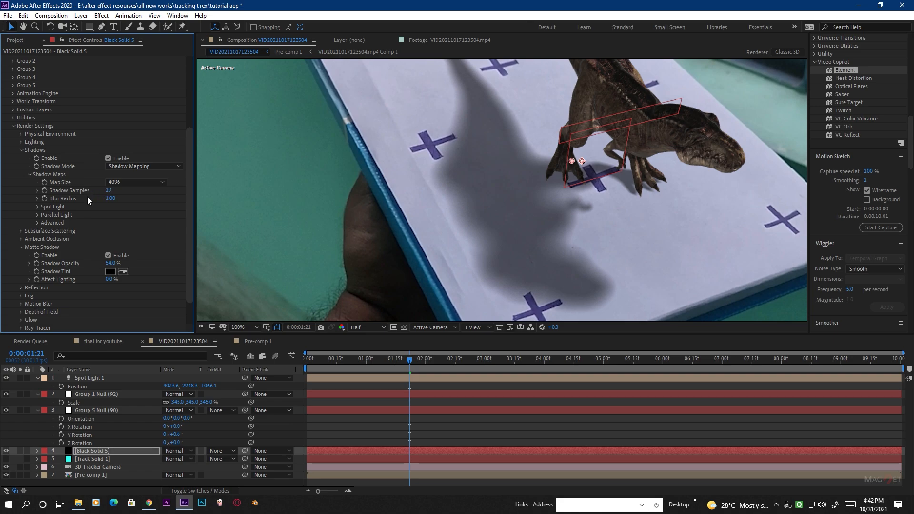
scroll(495, 205, down, 3)
scroll(496, 208, up, 3)
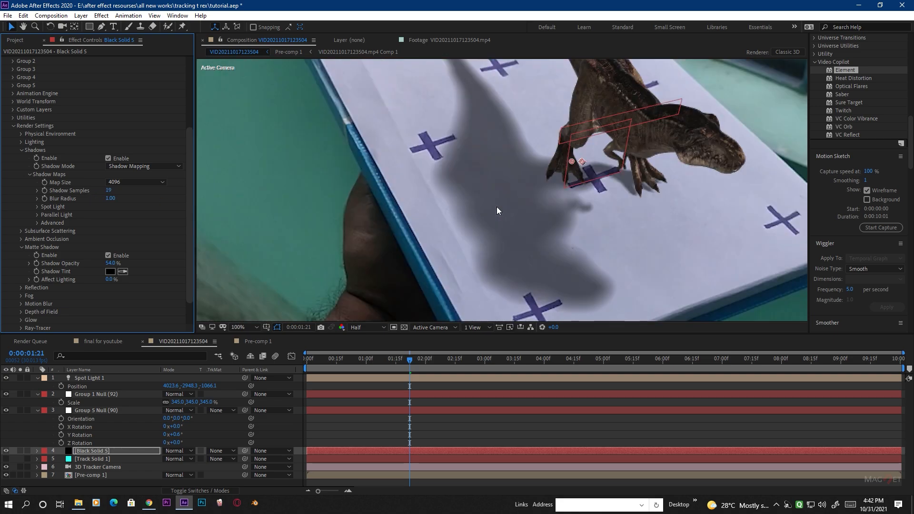
drag(542, 214, 444, 252)
scroll(435, 233, down, 1)
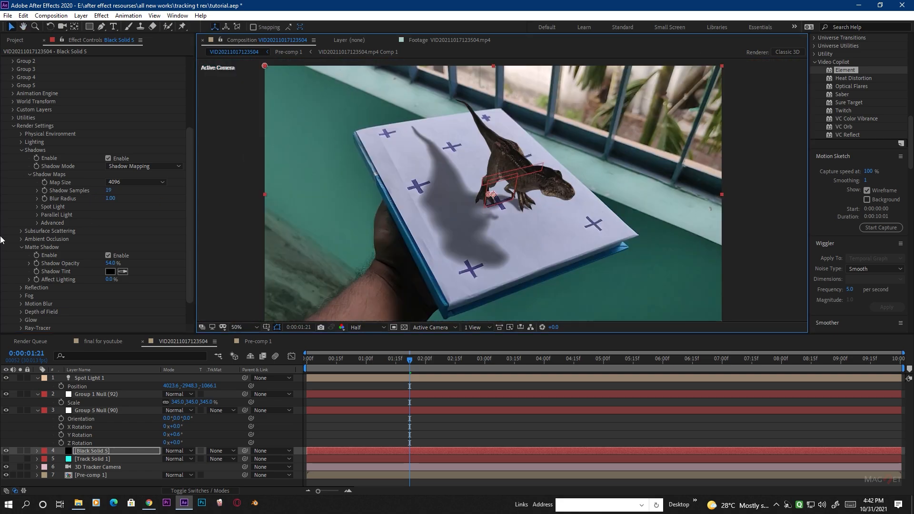
Enable ambient occlusion in Element's render settings and set the AO mode to Ray-Traced.
click(21, 239)
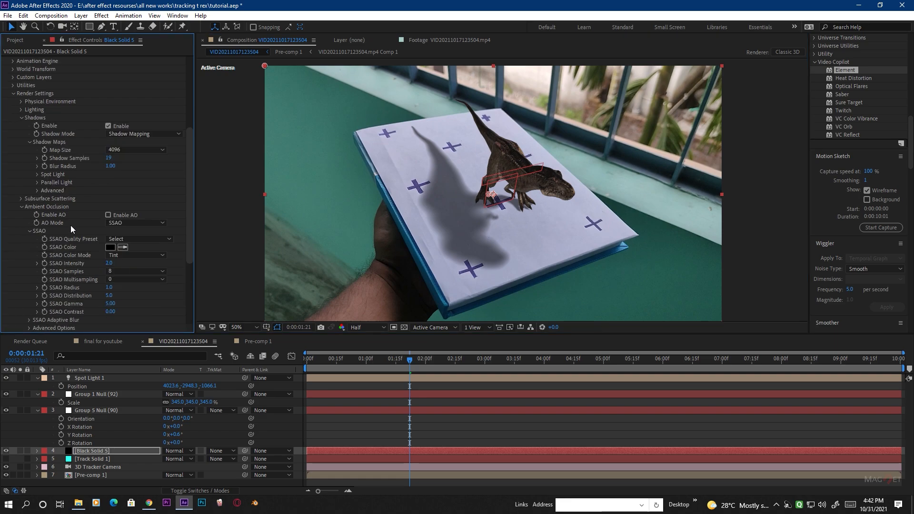
click(108, 215)
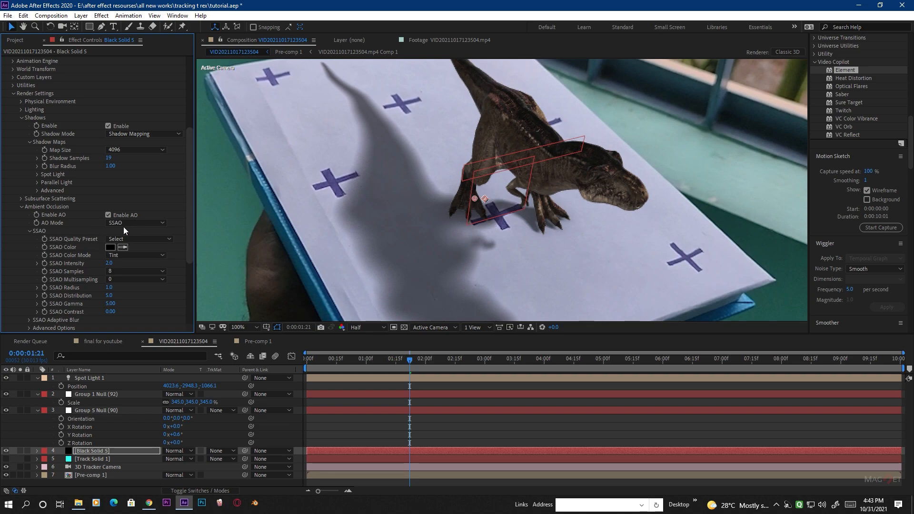
click(135, 239)
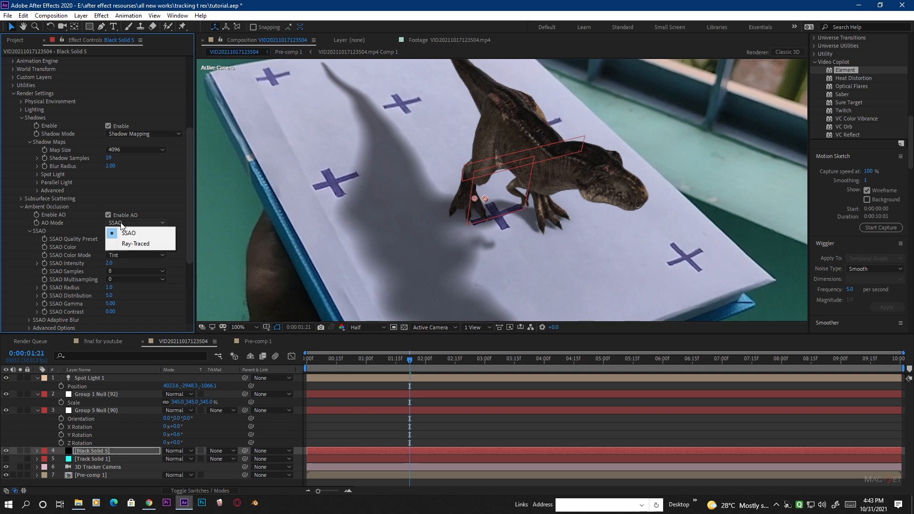
click(138, 244)
key(period)
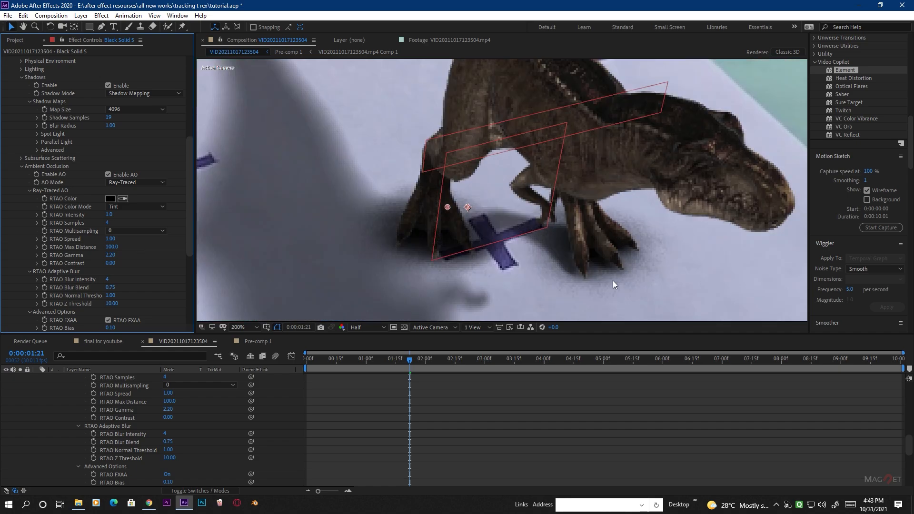
key(comma)
key(period)
Set the ray-traced ambient occlusion's samples to 5, spread to 0.46, max distance to 78 and gamma to 2.07.
drag(109, 225, 132, 224)
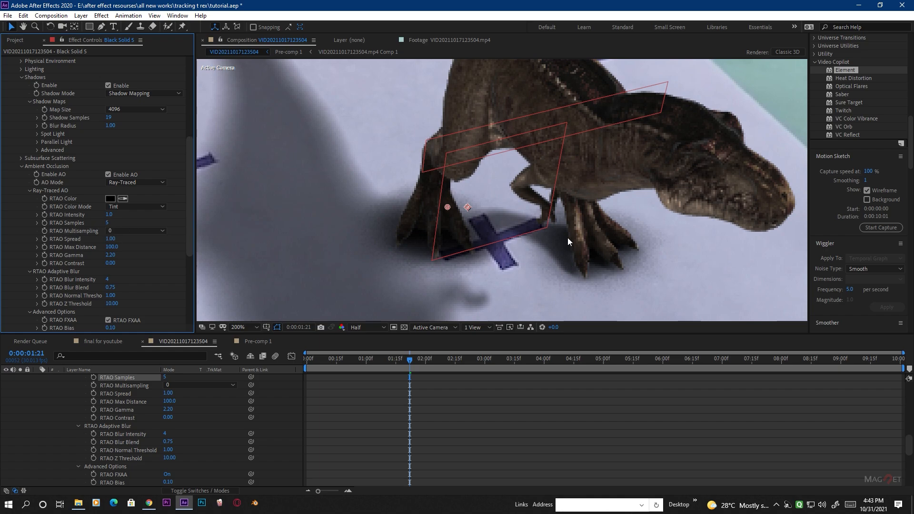
scroll(567, 238, down, 2)
scroll(525, 246, up, 1)
scroll(530, 245, down, 1)
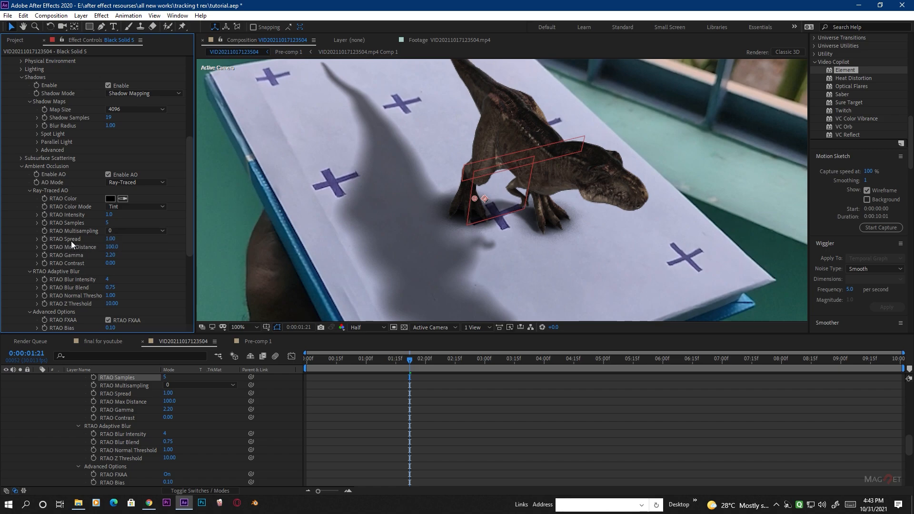
drag(115, 242, 105, 263)
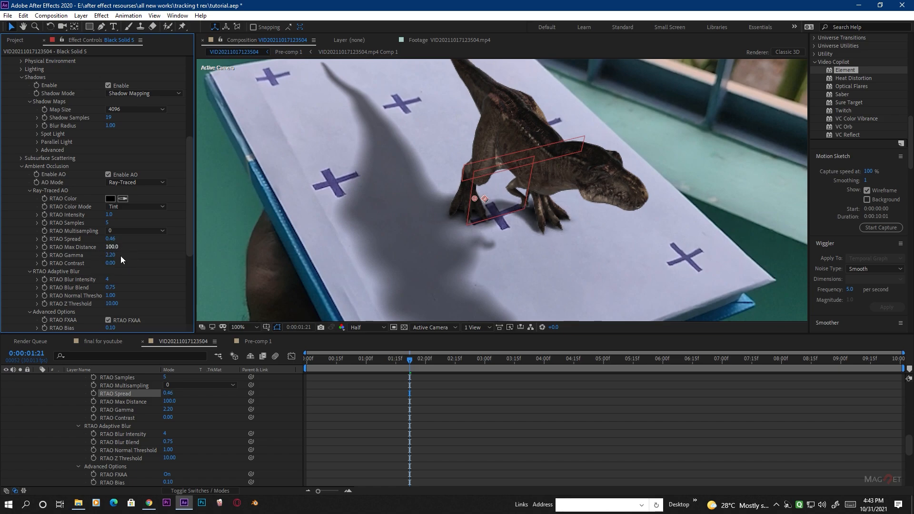
mouse_move(116, 248)
mouse_down()
mouse_move(96, 268)
mouse_move(110, 264)
mouse_up()
drag(175, 260, 125, 264)
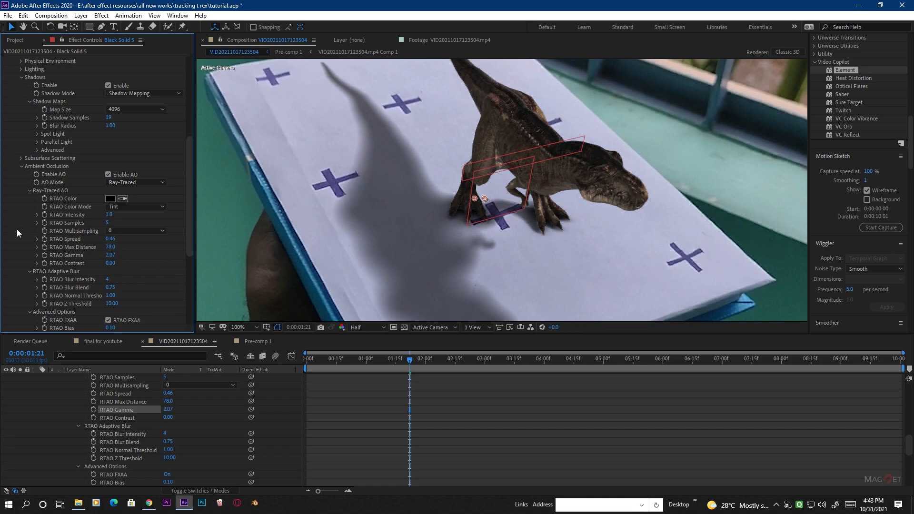
Set the AO Light Influence in the ambient occlusion's advanced options to 22%.
scroll(68, 264, down, 3)
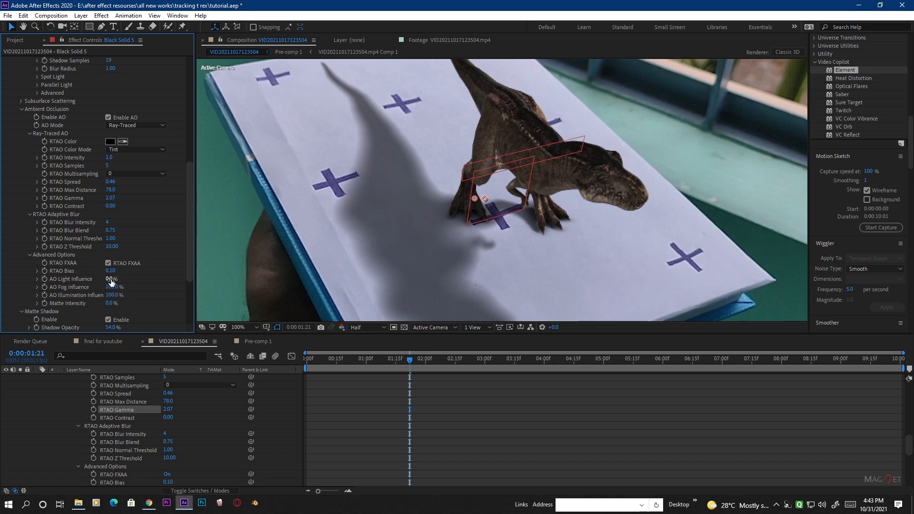
drag(114, 281, 351, 280)
mouse_move(225, 293)
mouse_down()
mouse_move(278, 292)
mouse_move(212, 296)
mouse_up()
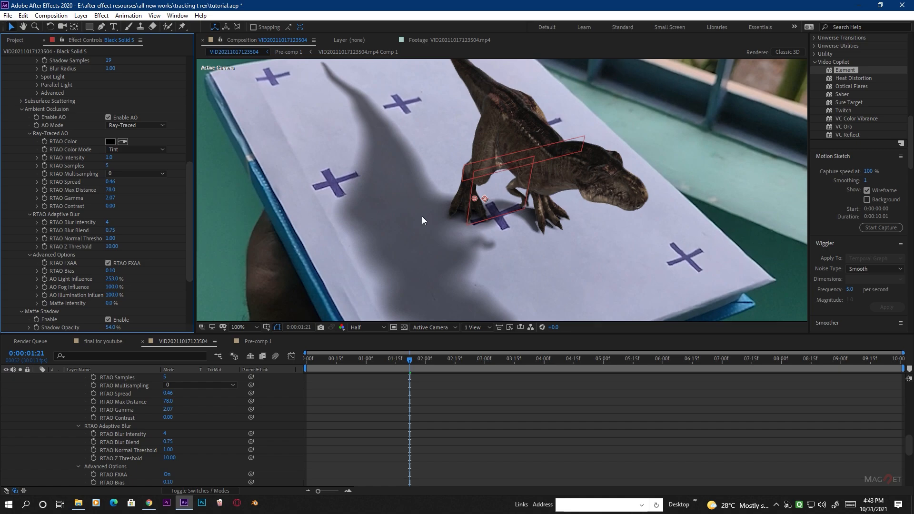
scroll(581, 207, down, 2)
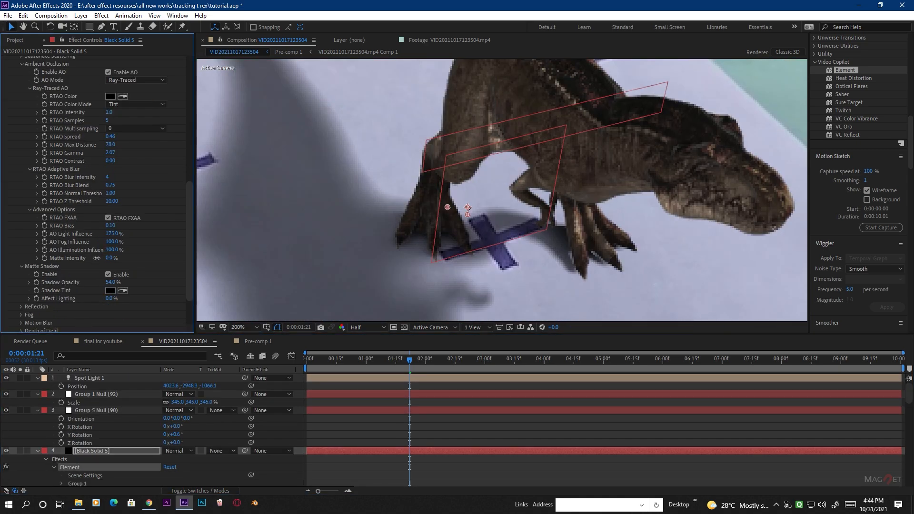
drag(101, 250, 42, 275)
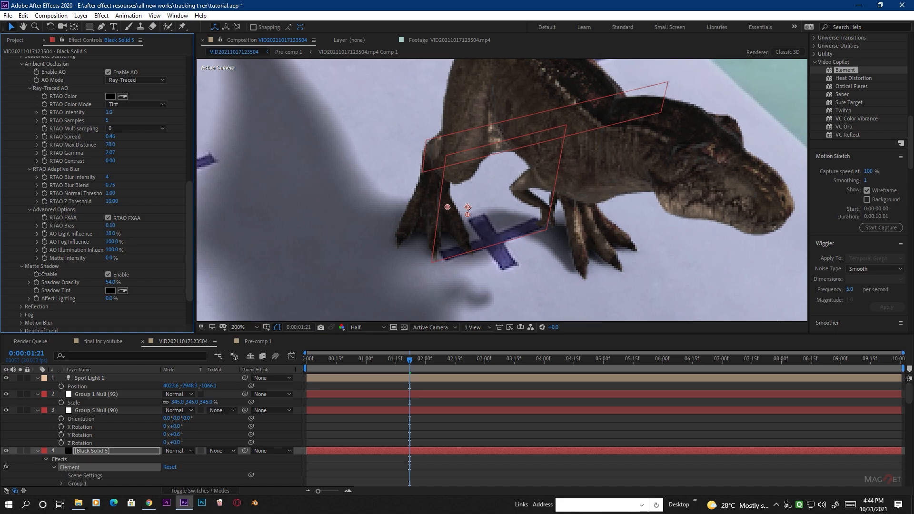
scroll(532, 241, down, 4)
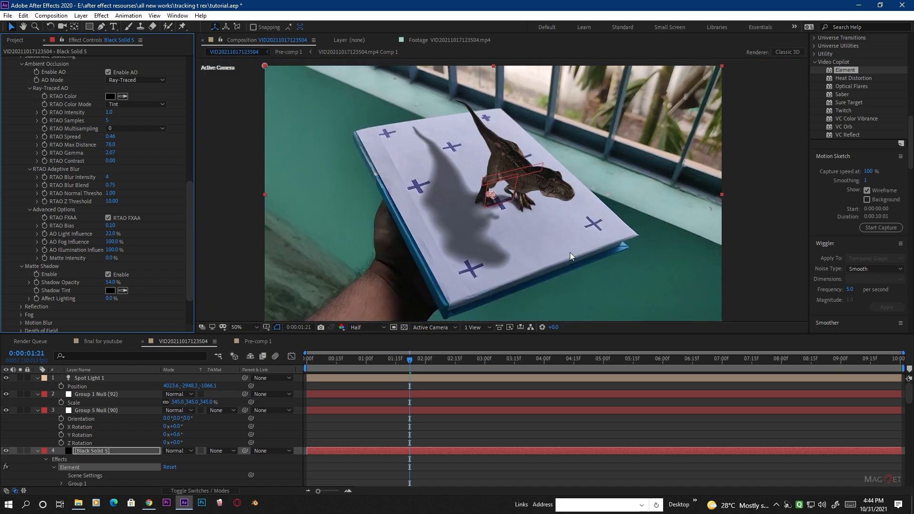
Raise Spot Light 1's intensity to 946% and check the T-rex's lighting.
click(761, 245)
scroll(562, 245, up, 2)
scroll(562, 245, down, 2)
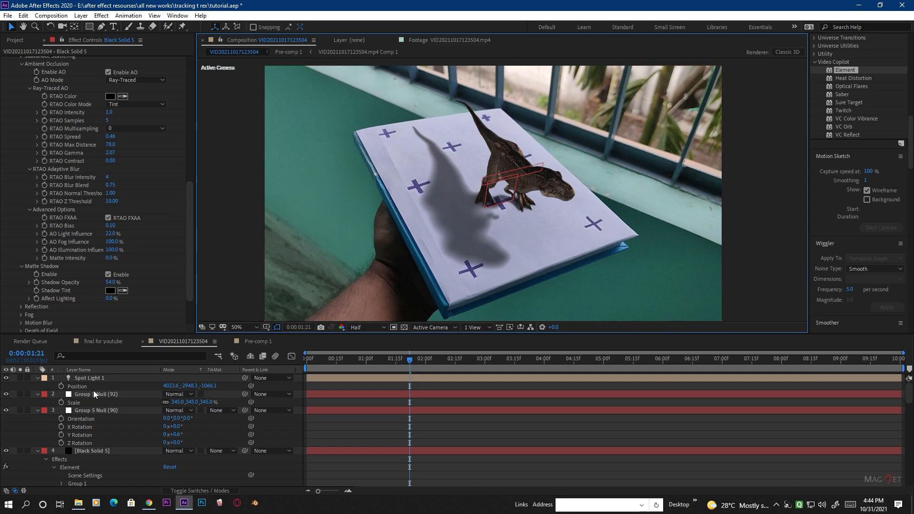
click(87, 378)
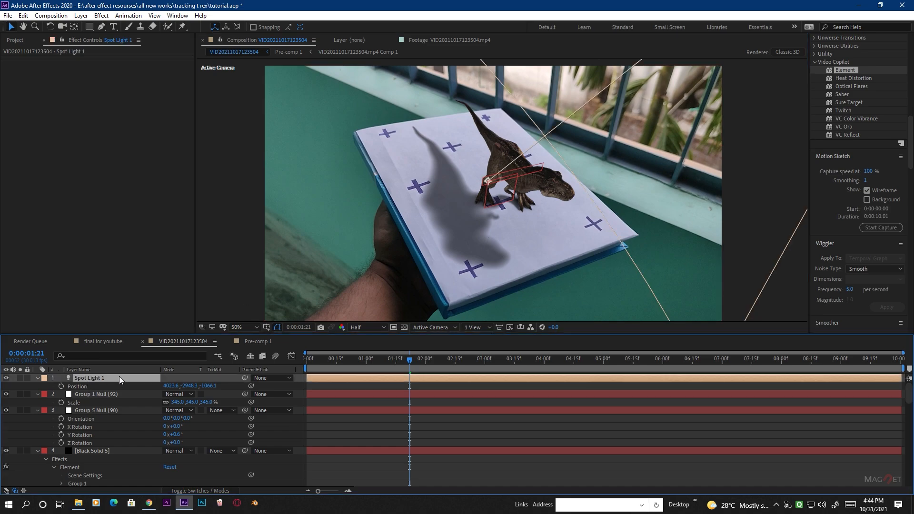
key(t)
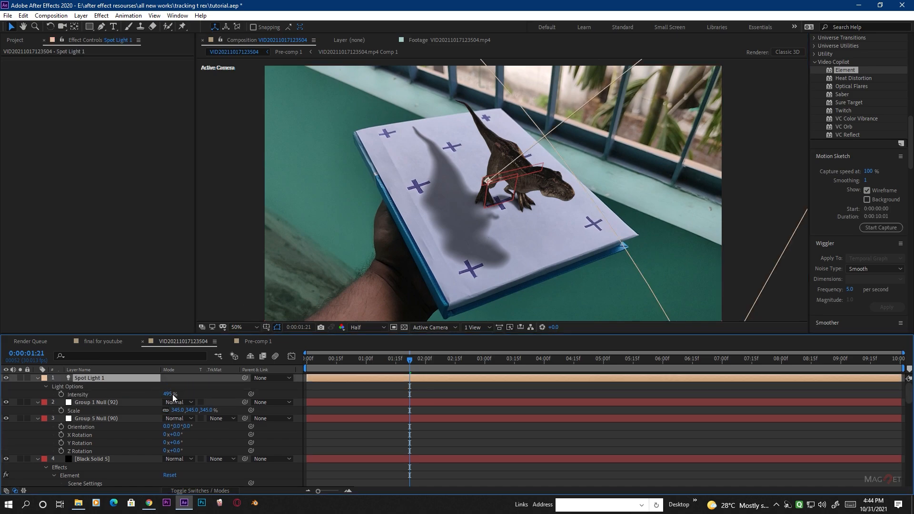
drag(169, 397, 315, 407)
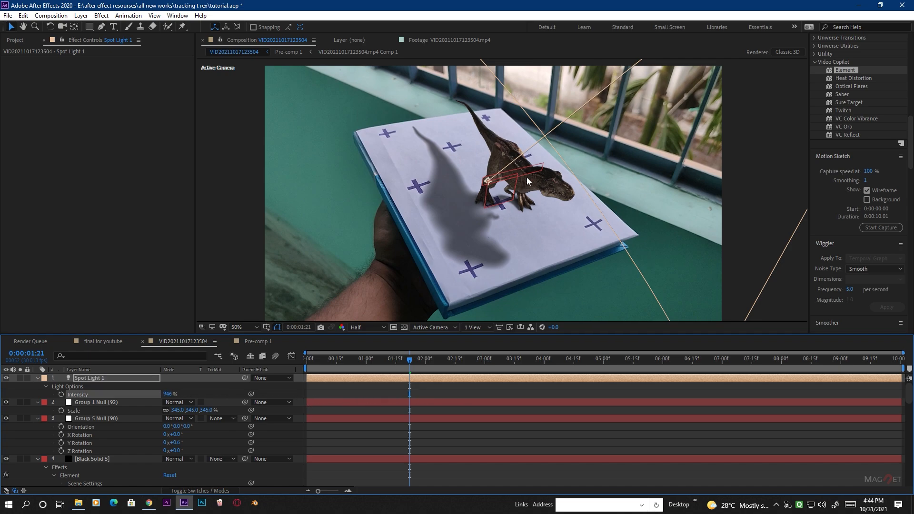
scroll(569, 215, up, 2)
scroll(567, 214, down, 2)
scroll(567, 214, up, 2)
scroll(541, 209, down, 2)
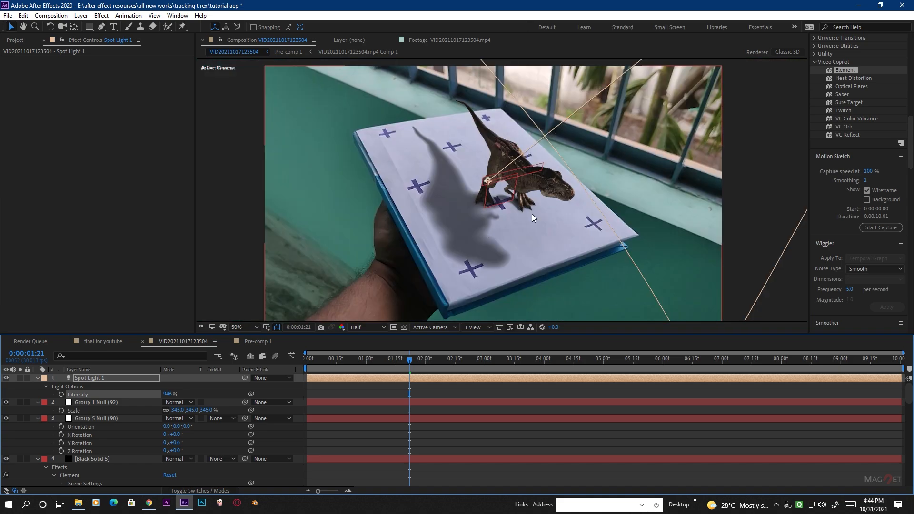
mouse_move(402, 365)
mouse_down()
mouse_move(373, 363)
mouse_move(643, 364)
mouse_move(406, 376)
mouse_up()
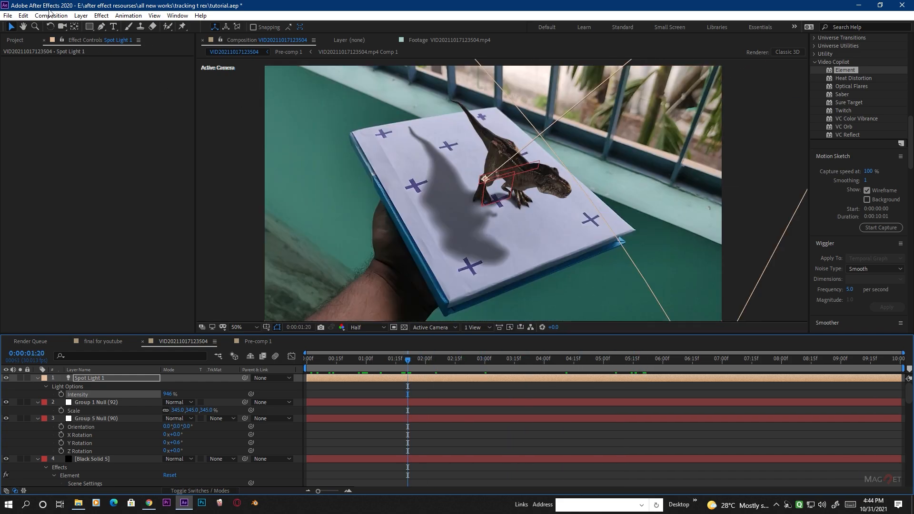
Add an Ambient light with its intensity set to 89% and check its effect on the T-rex.
click(81, 15)
mouse_move(90, 27)
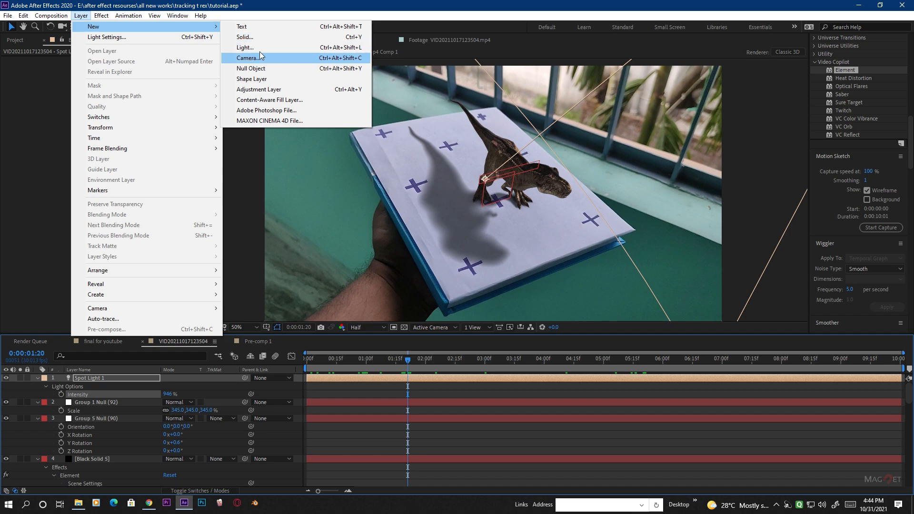
click(257, 47)
click(93, 51)
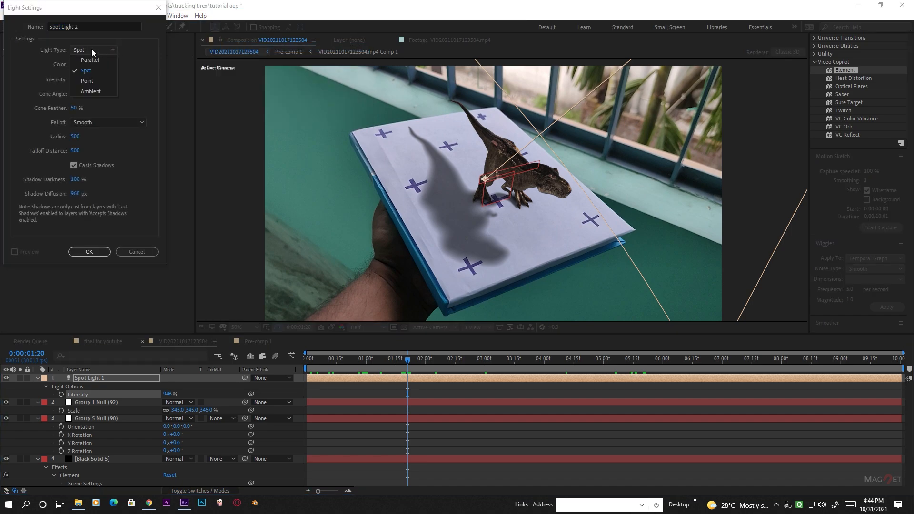
click(93, 92)
drag(77, 80, 59, 199)
drag(77, 80, 81, 106)
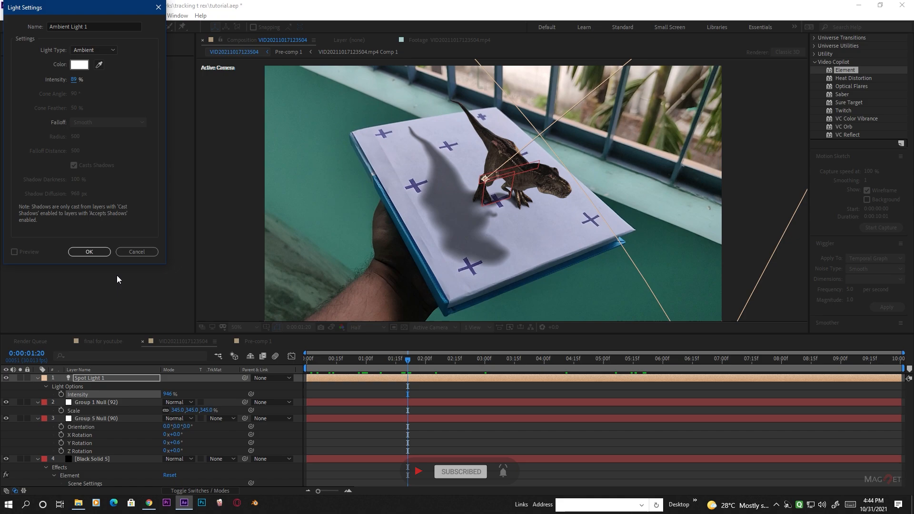
click(91, 251)
scroll(489, 196, up, 2)
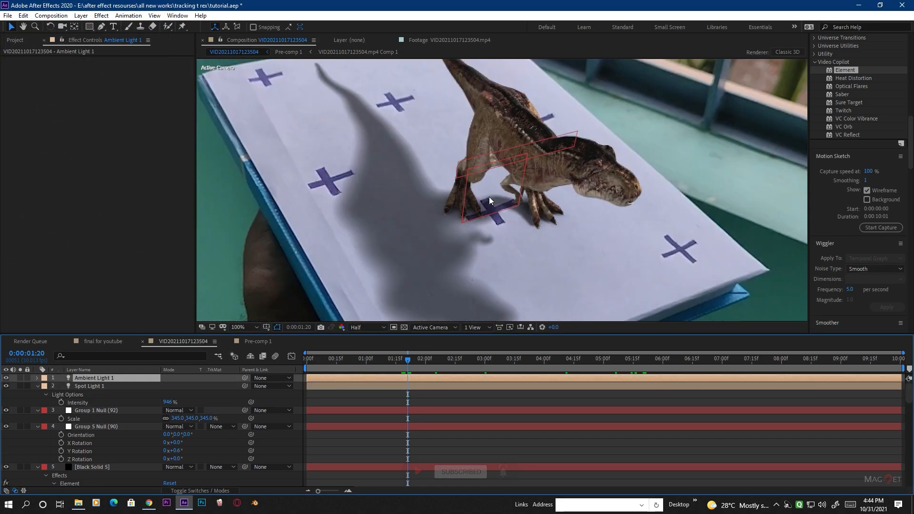
scroll(500, 192, down, 2)
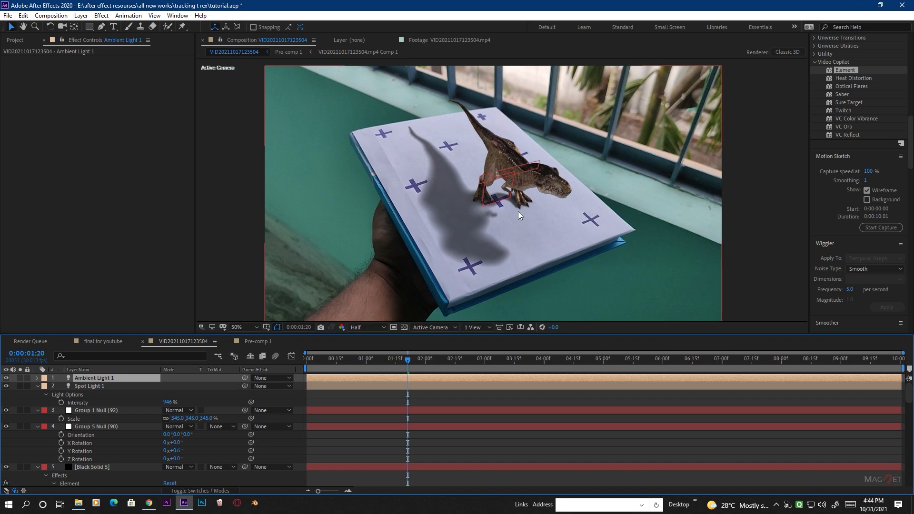
scroll(523, 201, up, 2)
scroll(523, 201, down, 2)
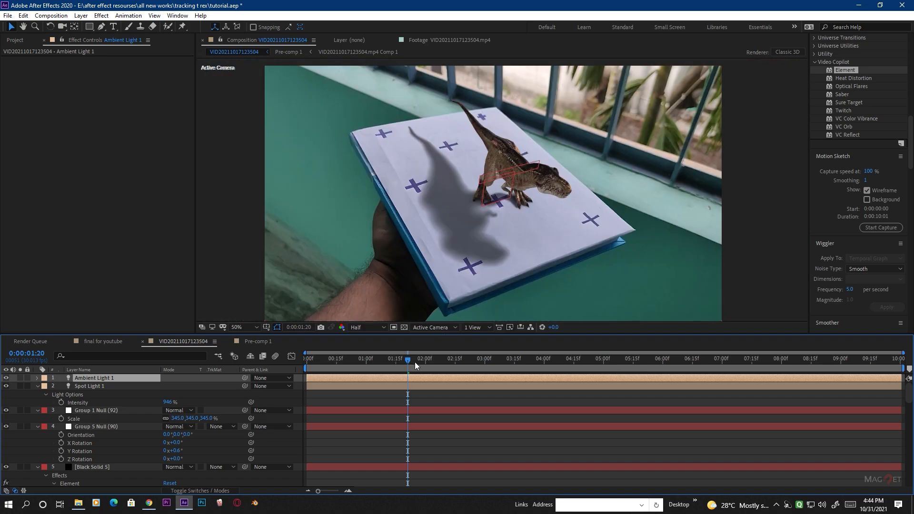
Set Spot Light 1's intensity to 501% and check the lighting at other frames, ending on the first frame.
drag(415, 362, 370, 384)
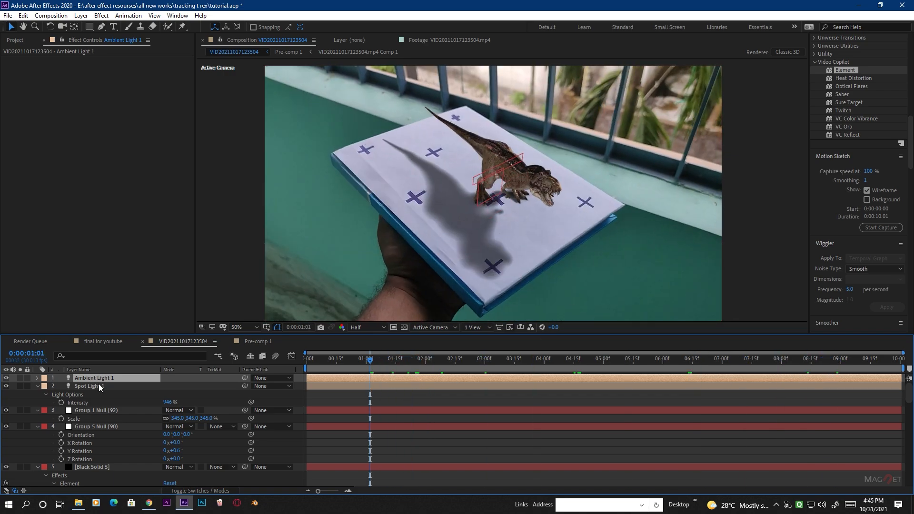
click(94, 387)
mouse_move(167, 403)
mouse_down()
mouse_move(100, 475)
mouse_move(167, 414)
mouse_up()
scroll(547, 242, up, 1)
scroll(551, 242, down, 1)
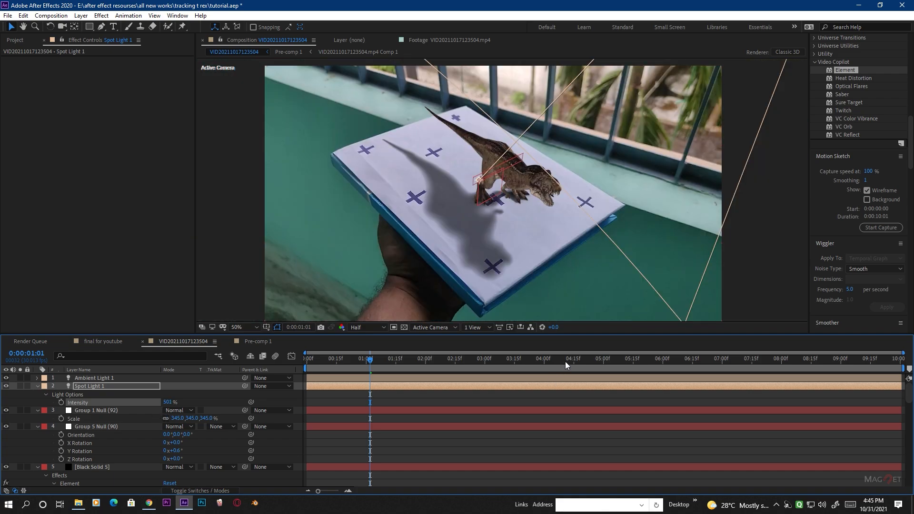
drag(564, 362, 304, 367)
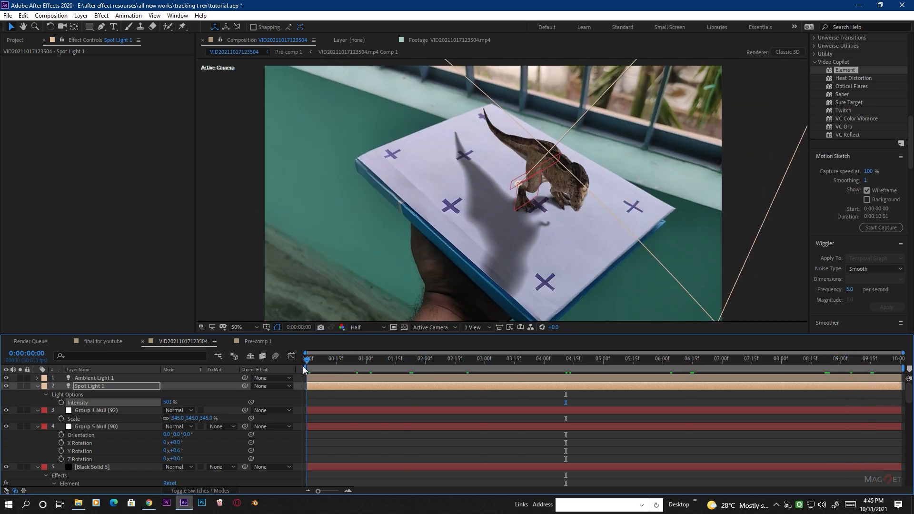
click(571, 229)
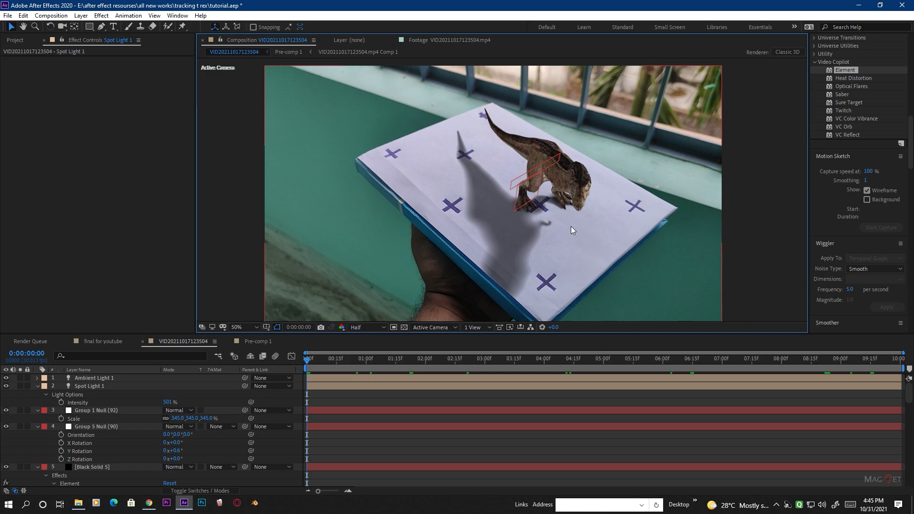
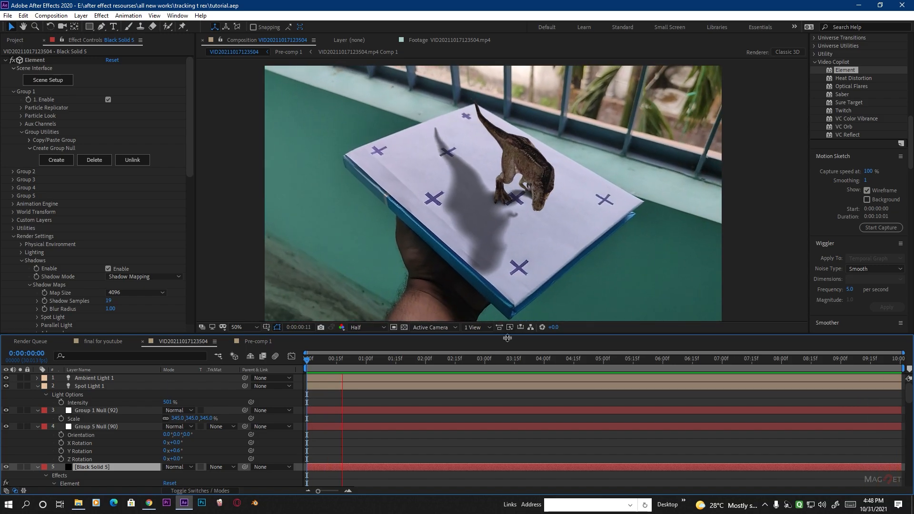
Collapse the expanded layer properties and hide the Black Solid 5 layer to expose the bare tracked book.
drag(544, 361, 414, 368)
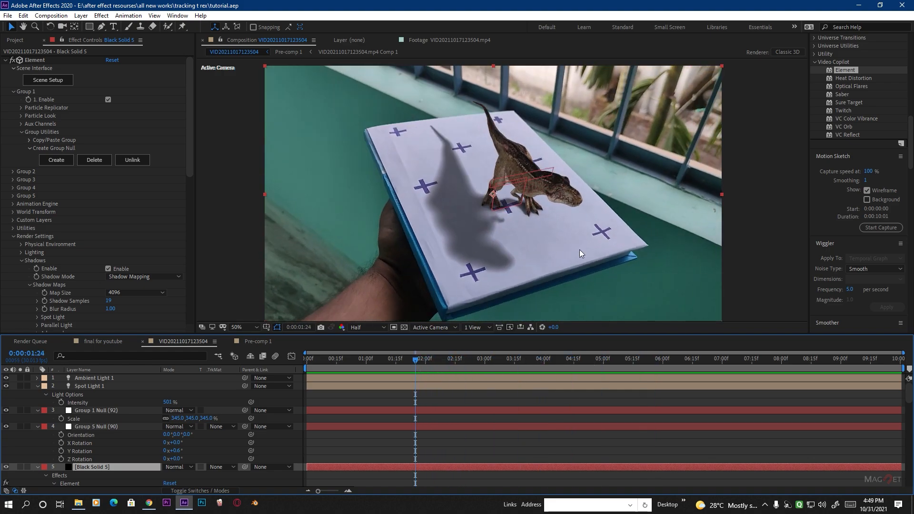
click(38, 426)
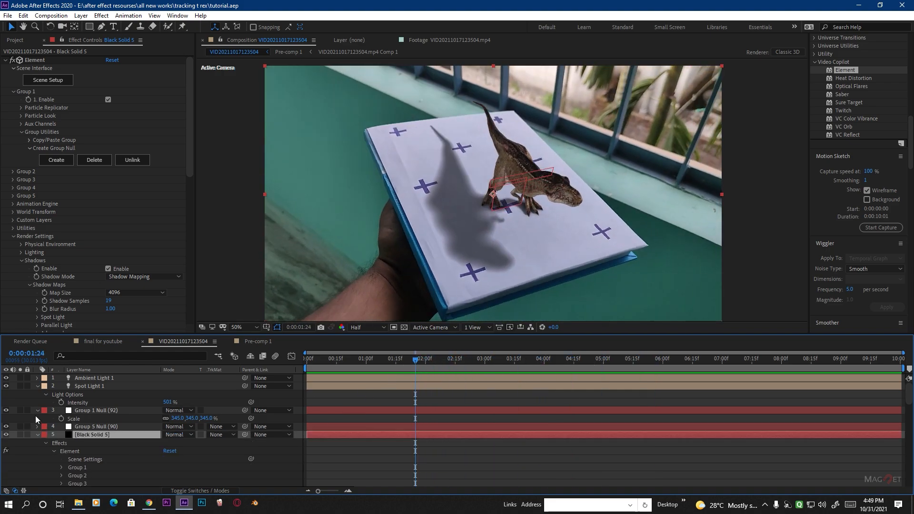
click(37, 410)
click(37, 386)
click(37, 410)
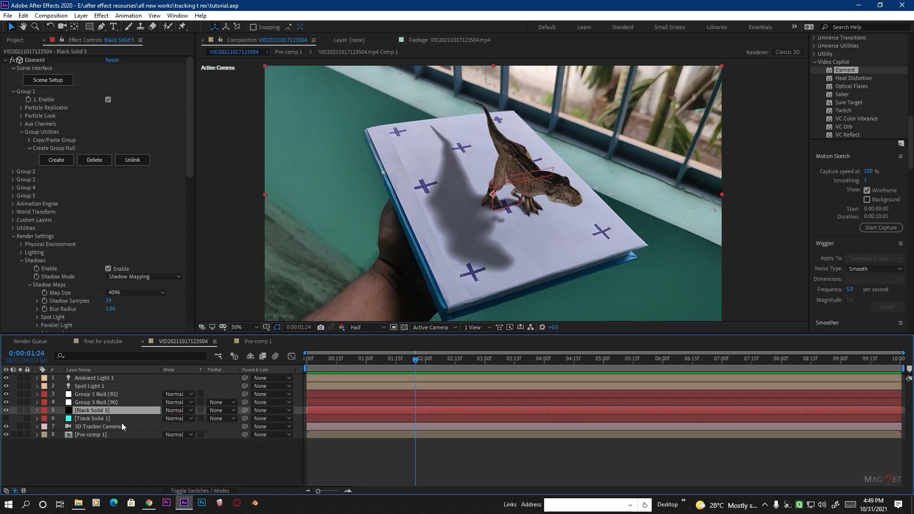
click(6, 411)
drag(413, 359, 449, 363)
Show the Track Solid 1 layer and examine how it sits over the book's markers at different frames.
click(98, 418)
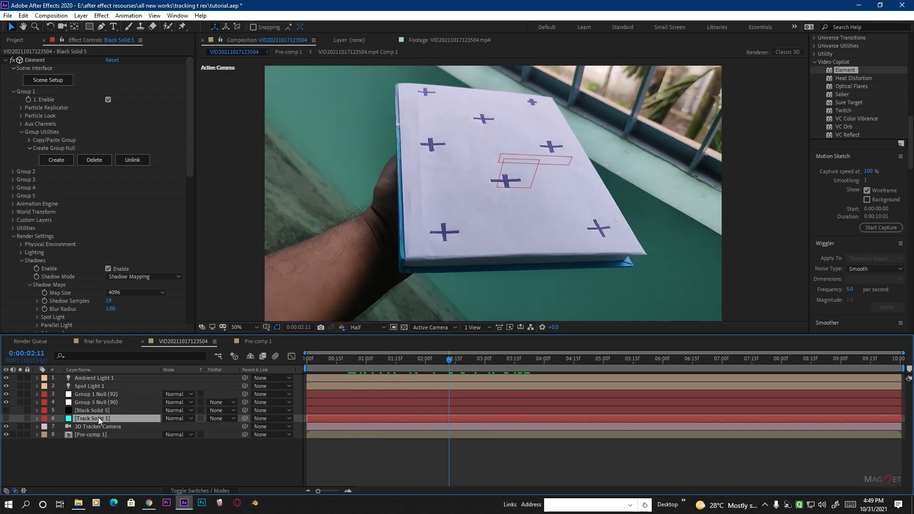
click(6, 418)
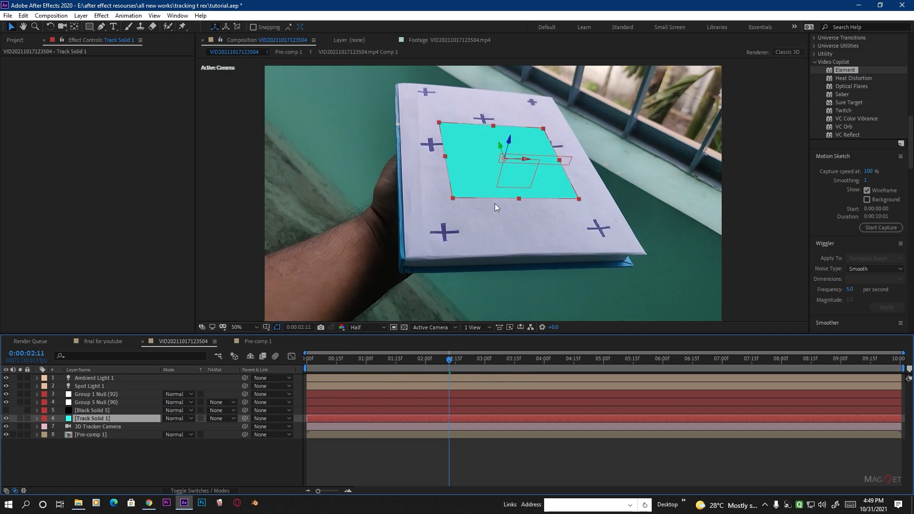
scroll(495, 204, up, 2)
scroll(495, 204, down, 2)
scroll(490, 225, up, 1)
scroll(490, 226, down, 1)
drag(448, 362, 382, 362)
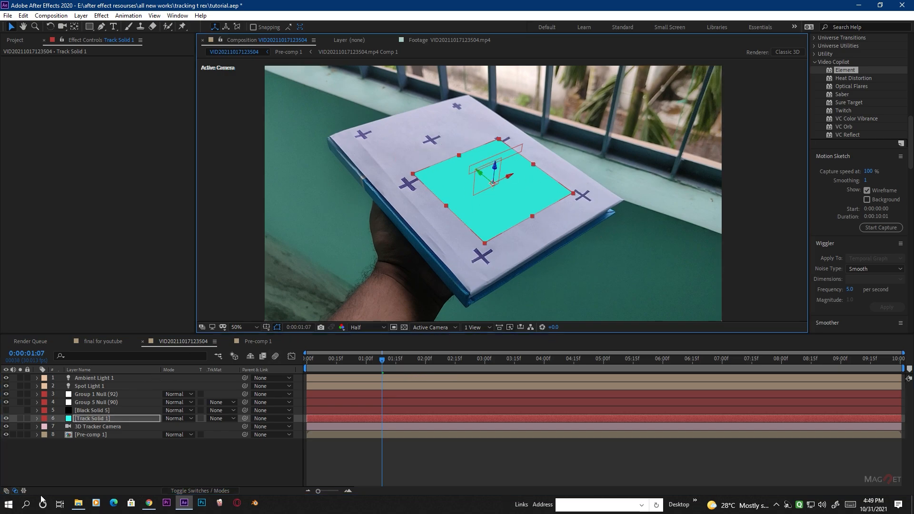
Hide Track Solid 1, draw a closed Pen mask around the cross marker beneath it, and show the layer again.
click(5, 418)
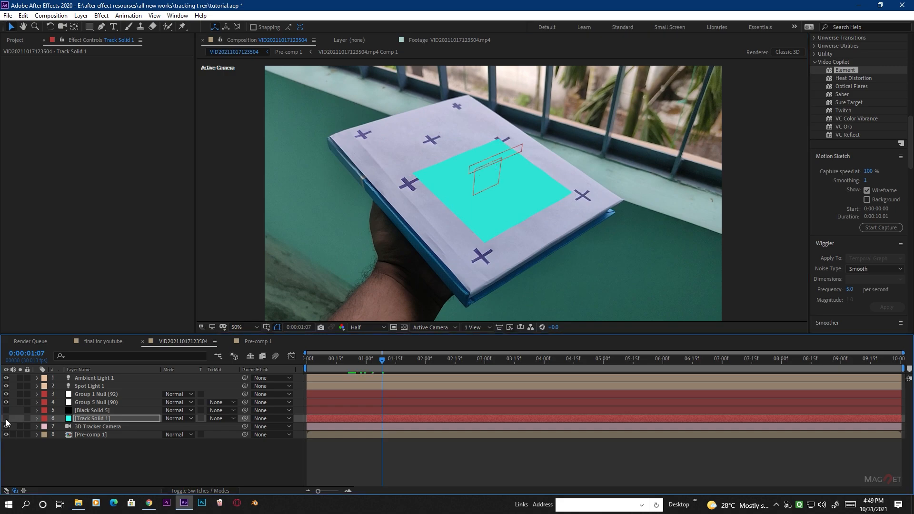
click(101, 28)
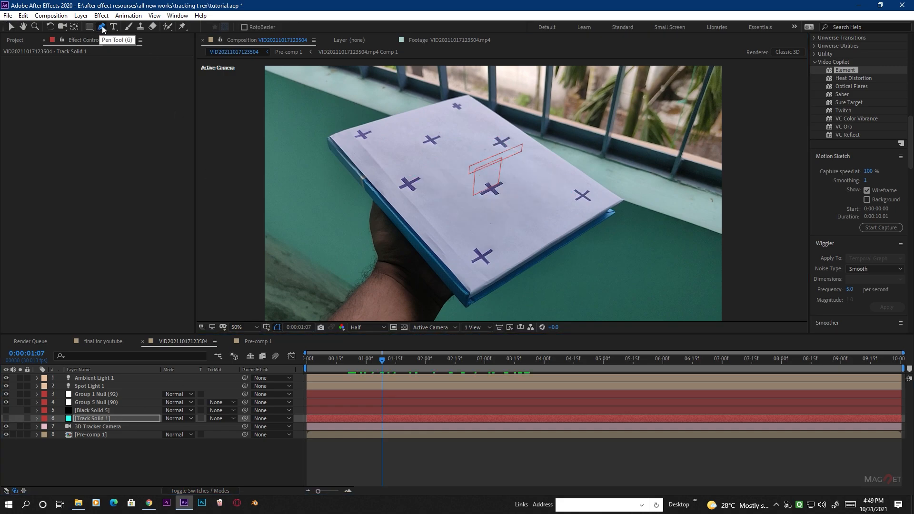
click(469, 185)
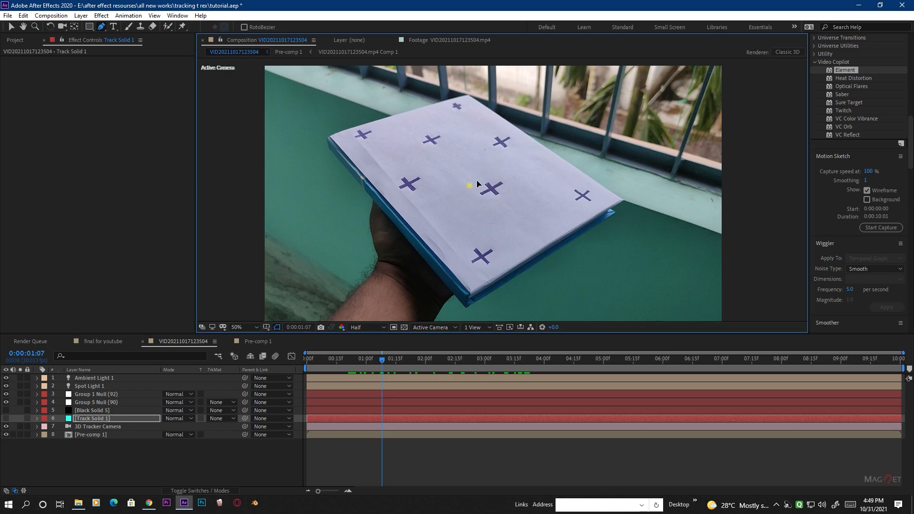
click(492, 168)
click(509, 169)
click(501, 217)
click(470, 201)
click(7, 419)
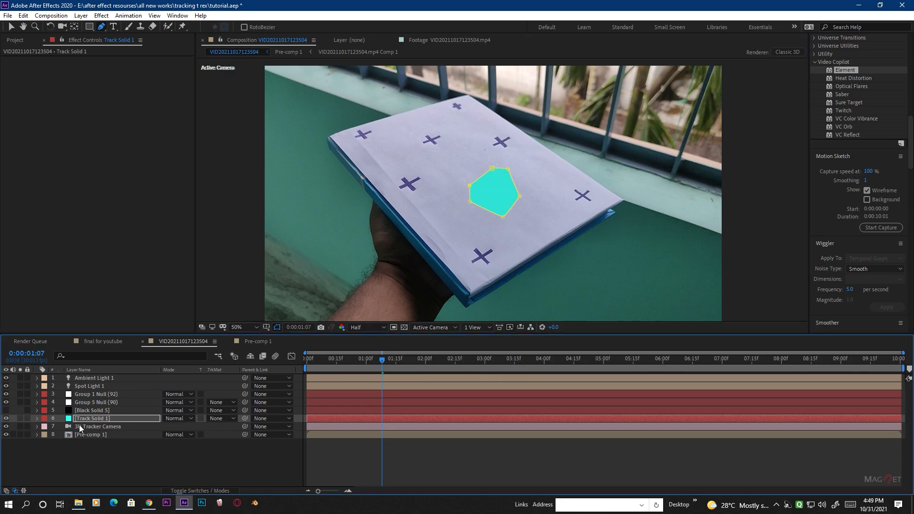
click(100, 417)
key(period)
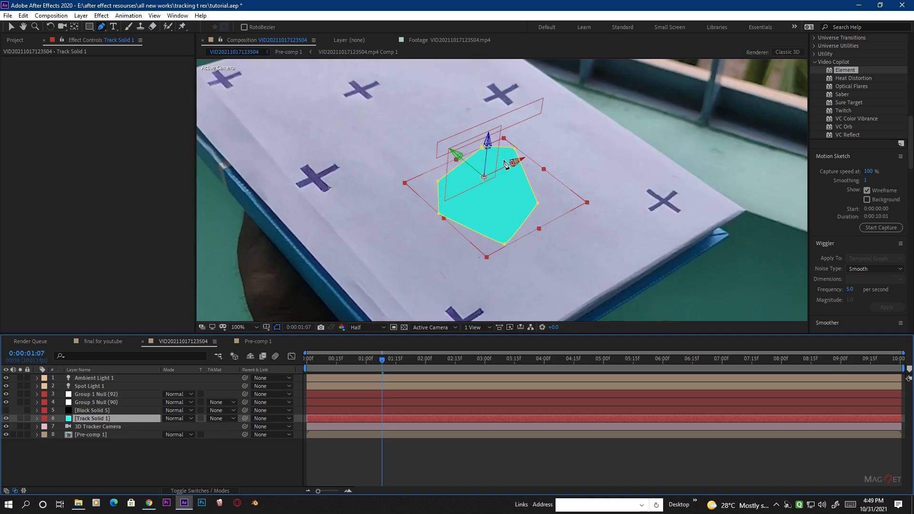
Return to the first frame and apply the Fill effect to the masked Track Solid 1 layer.
drag(388, 355, 291, 369)
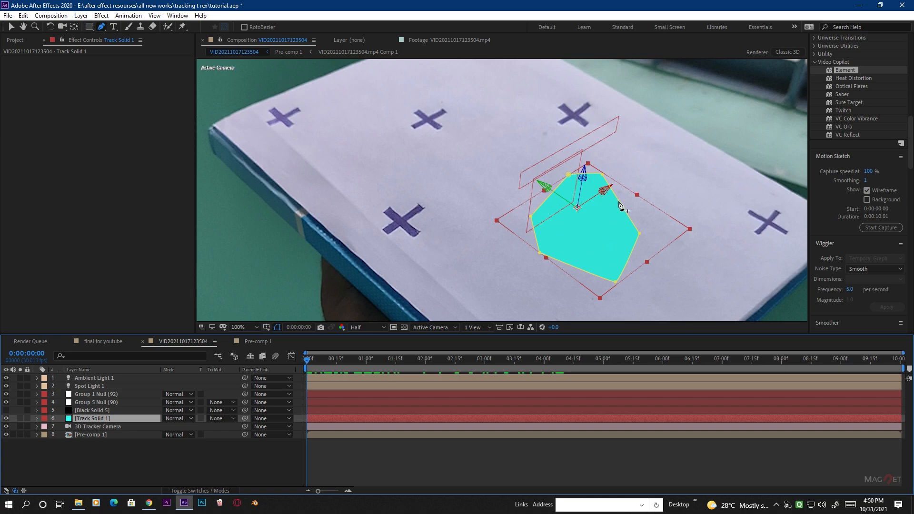
click(100, 17)
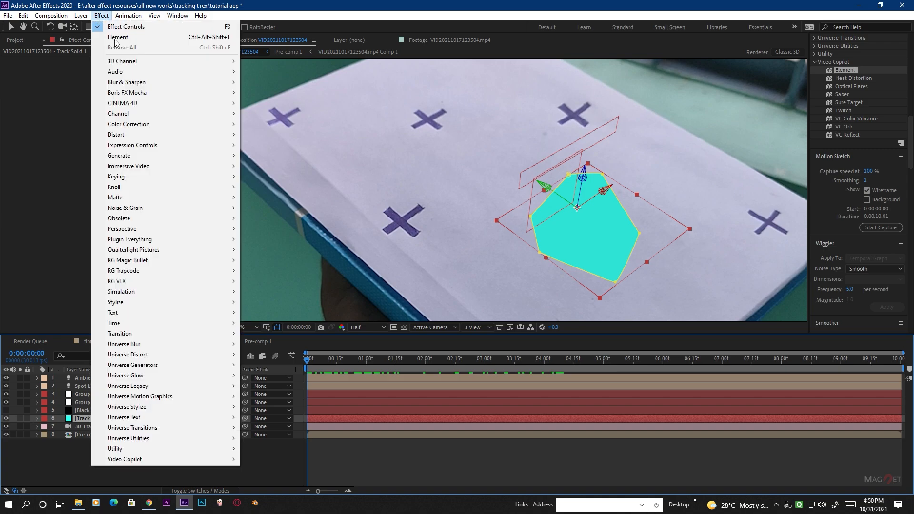
mouse_move(146, 161)
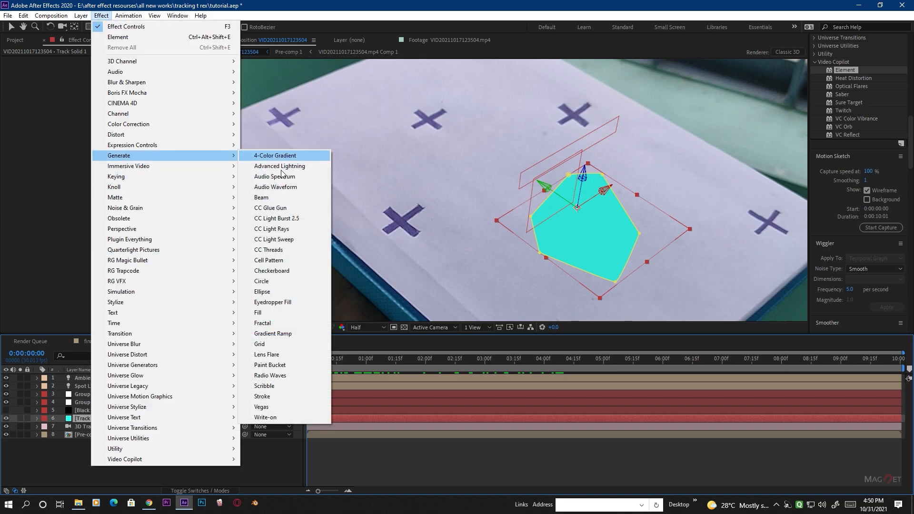
click(267, 313)
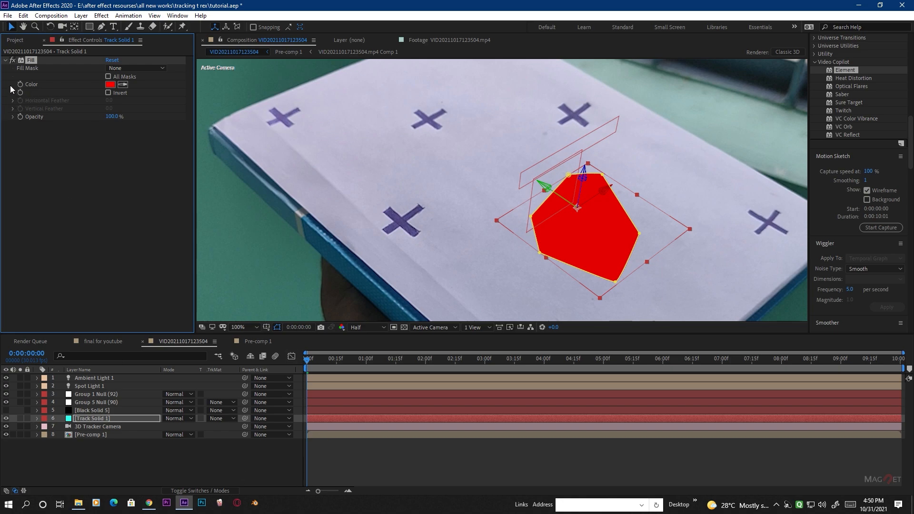
Keyframe the fill colour at the first frame, sampling it from the paper beside the masked patch.
click(123, 85)
click(533, 241)
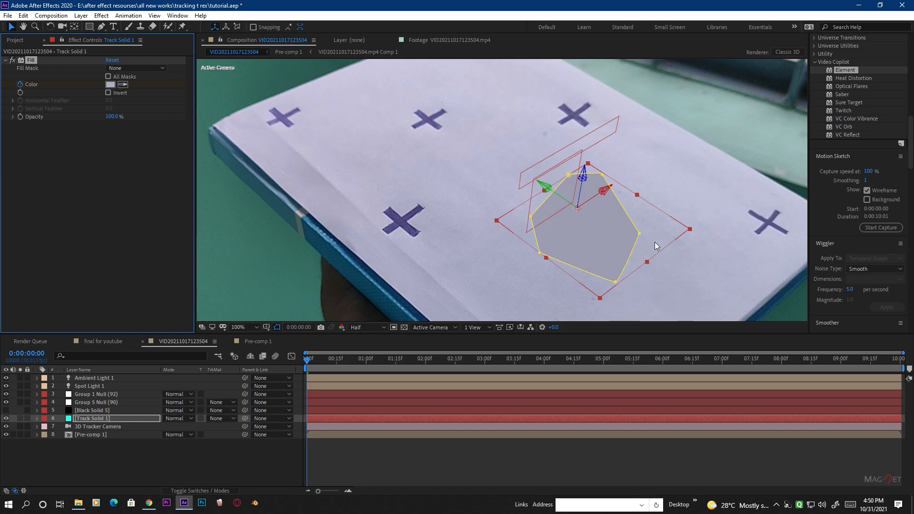
click(255, 465)
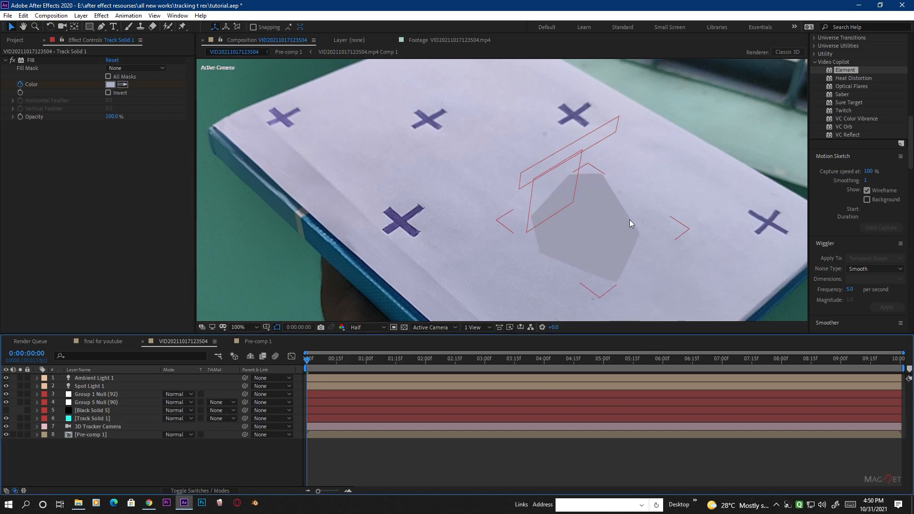
scroll(630, 219, up, 2)
drag(597, 257, 461, 184)
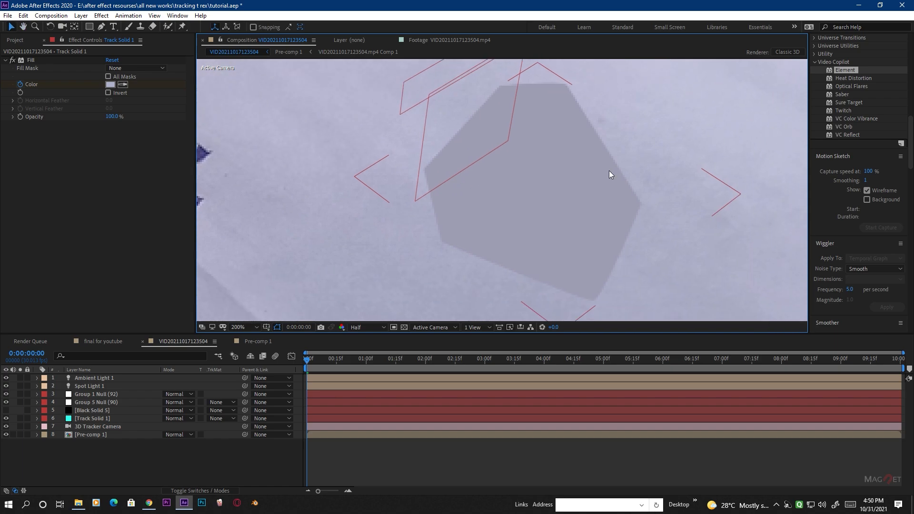
Set Track Solid 1's mask feather to 140 pixels and its mask expansion to 77 pixels.
click(90, 419)
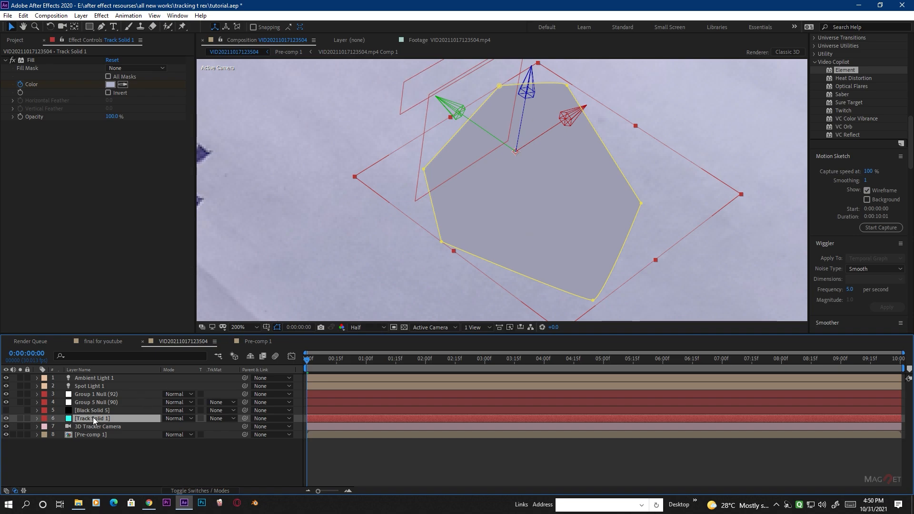
key(f)
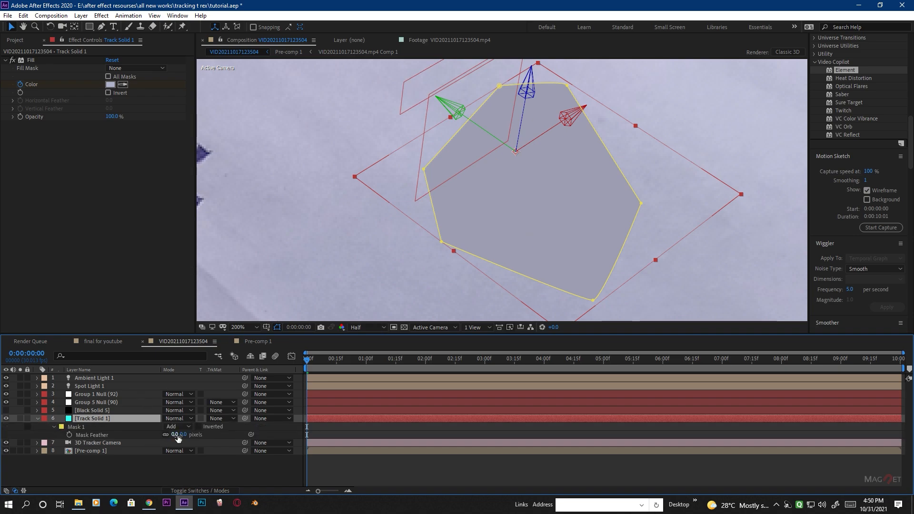
drag(178, 438, 248, 436)
click(102, 424)
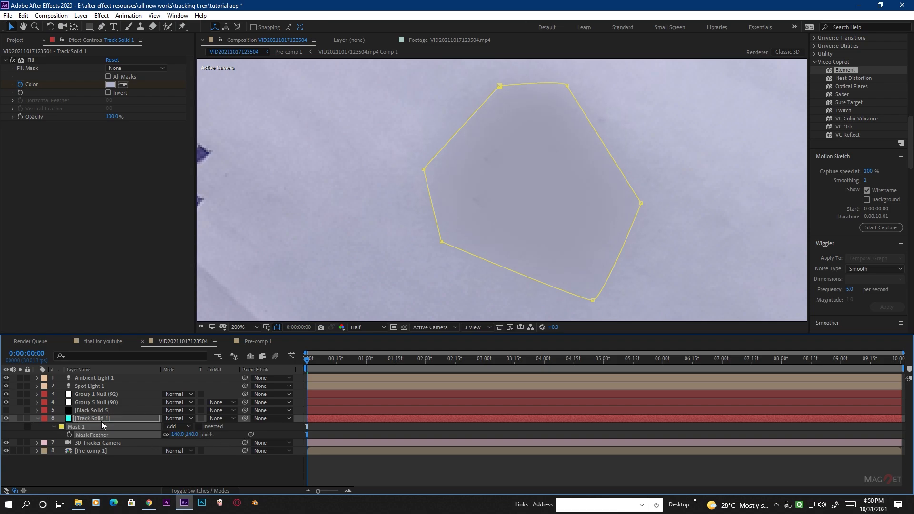
click(55, 428)
click(54, 427)
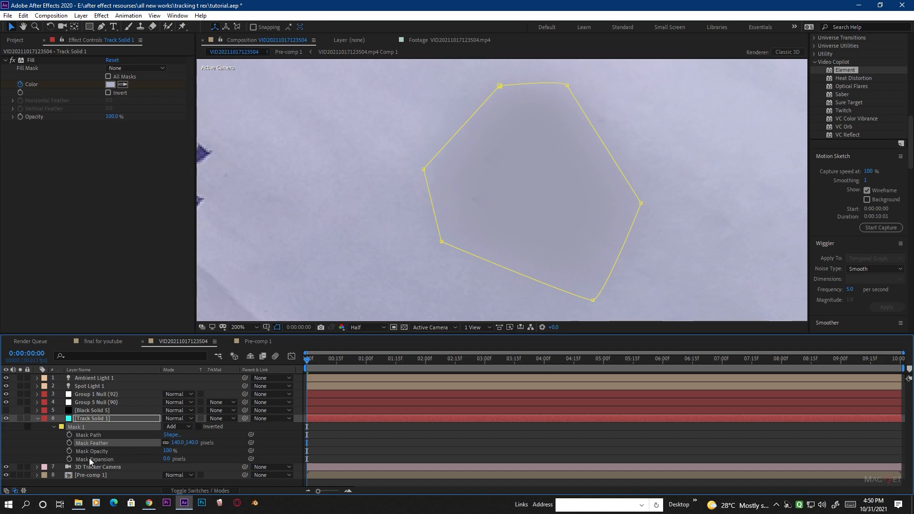
drag(166, 459, 207, 455)
scroll(564, 226, down, 2)
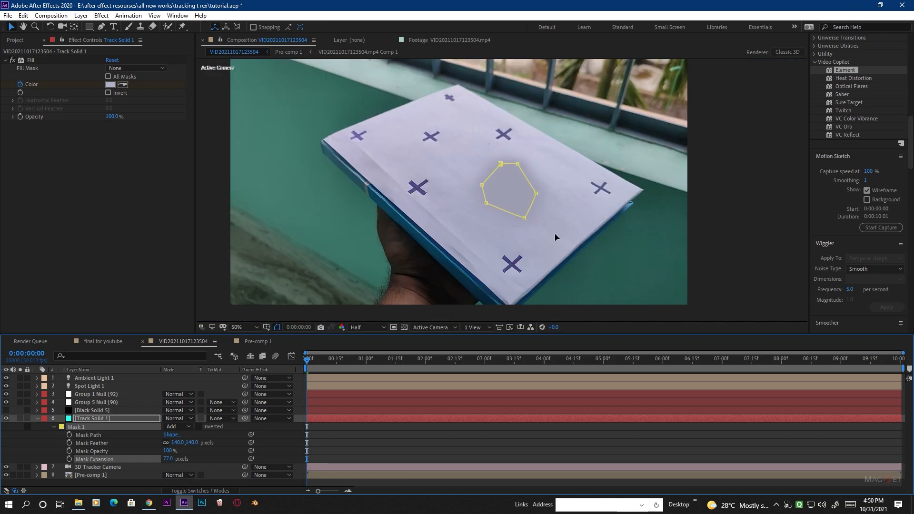
scroll(553, 234, up, 1)
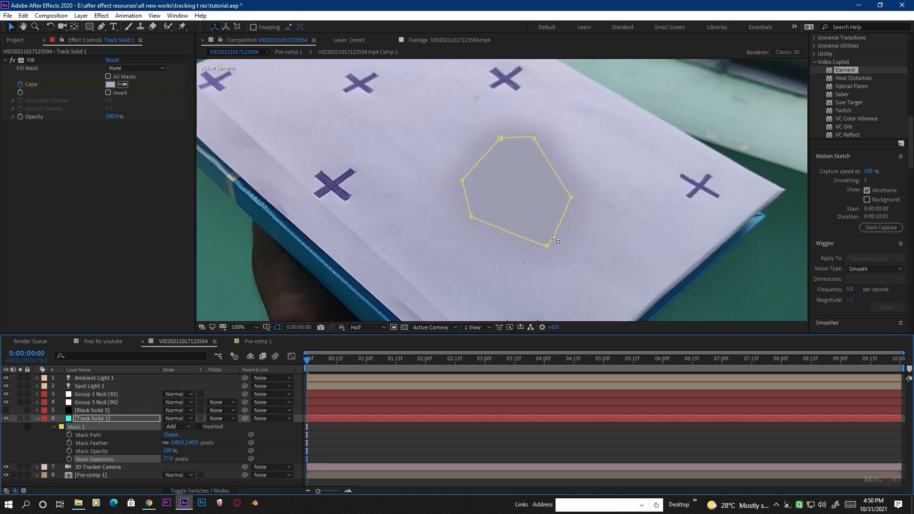
click(38, 419)
Resample Track Solid 1's fill colour at the first frame from the paper between the patch and the far-side marker.
click(95, 418)
click(123, 85)
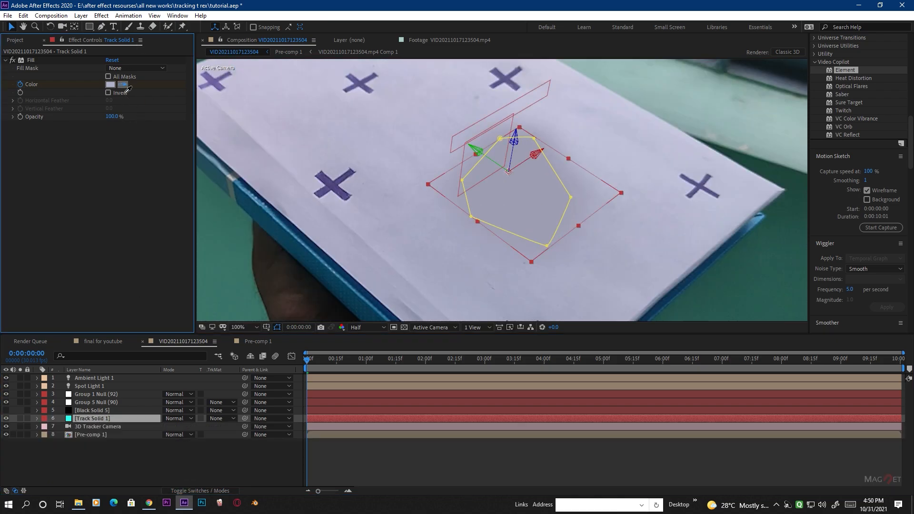
click(418, 164)
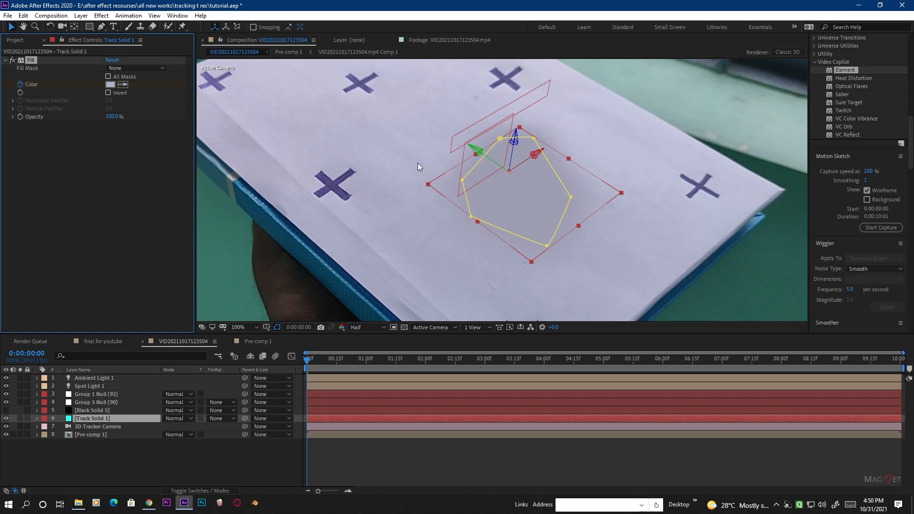
click(122, 86)
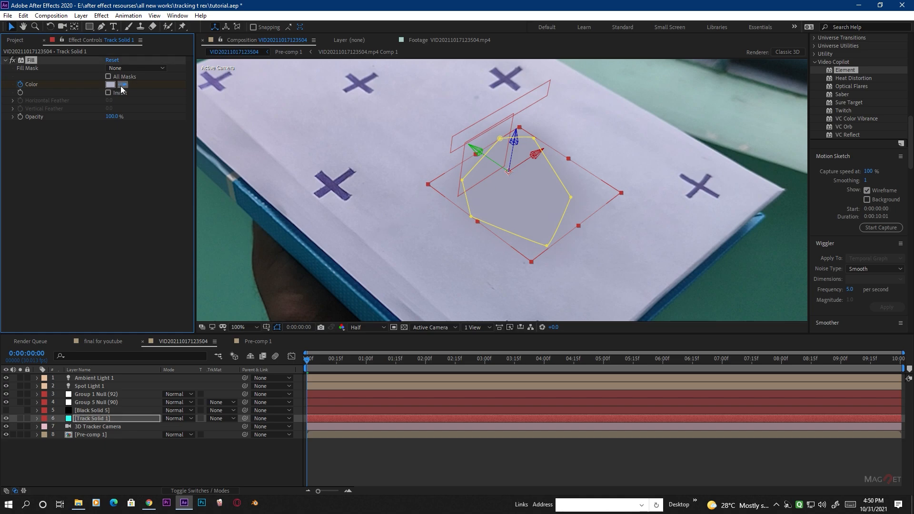
click(643, 177)
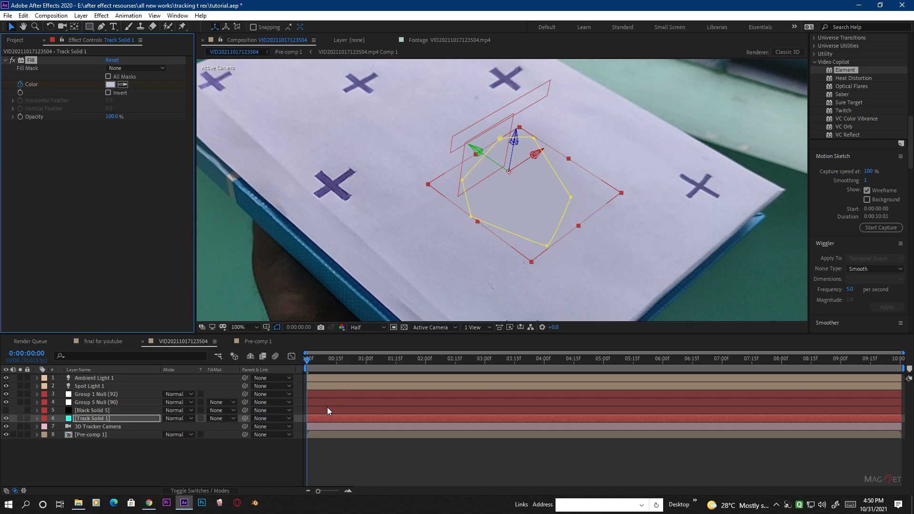
click(20, 85)
Keyframe the patch's fill colour at 0:00:03:13, sampling it from the paper just beside the patch.
drag(315, 361, 512, 364)
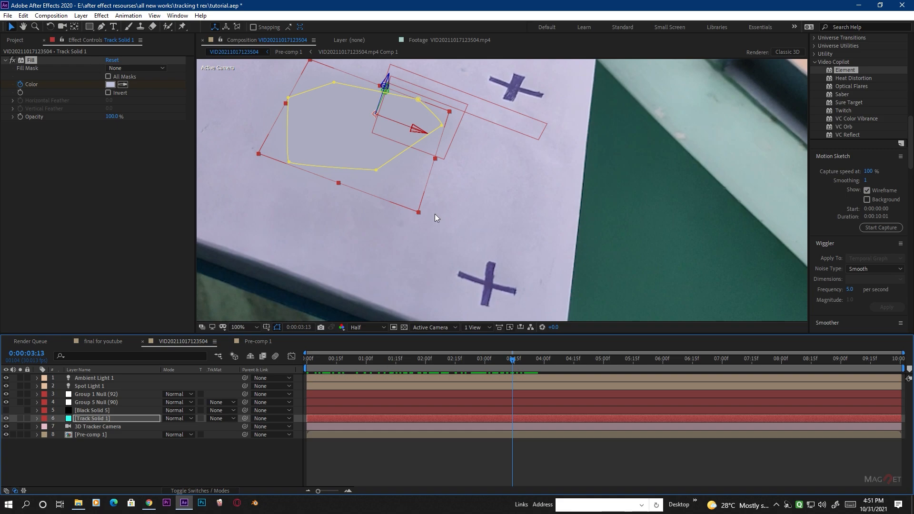
click(123, 84)
click(451, 183)
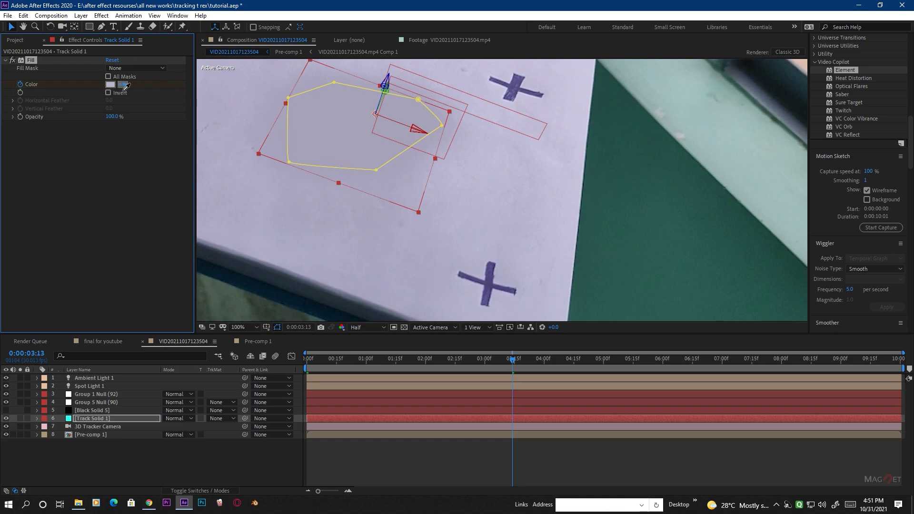
scroll(288, 142, down, 2)
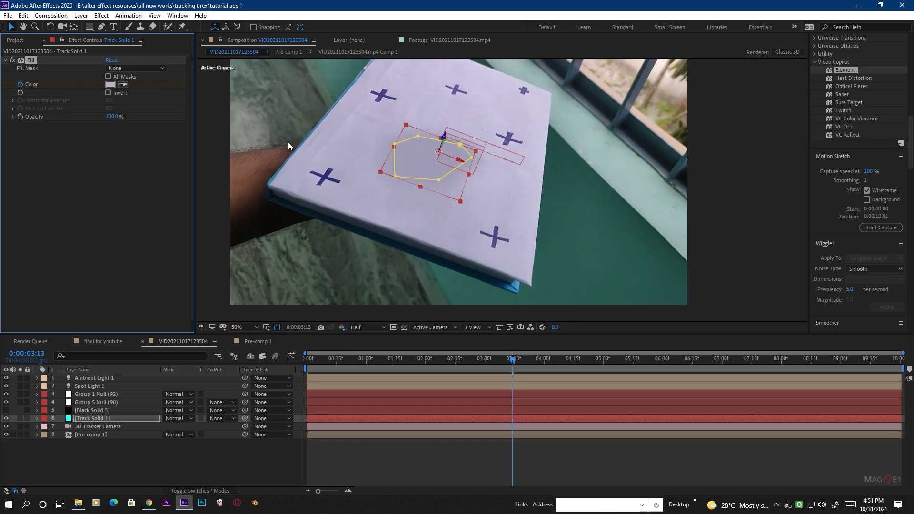
click(124, 85)
click(416, 196)
click(122, 85)
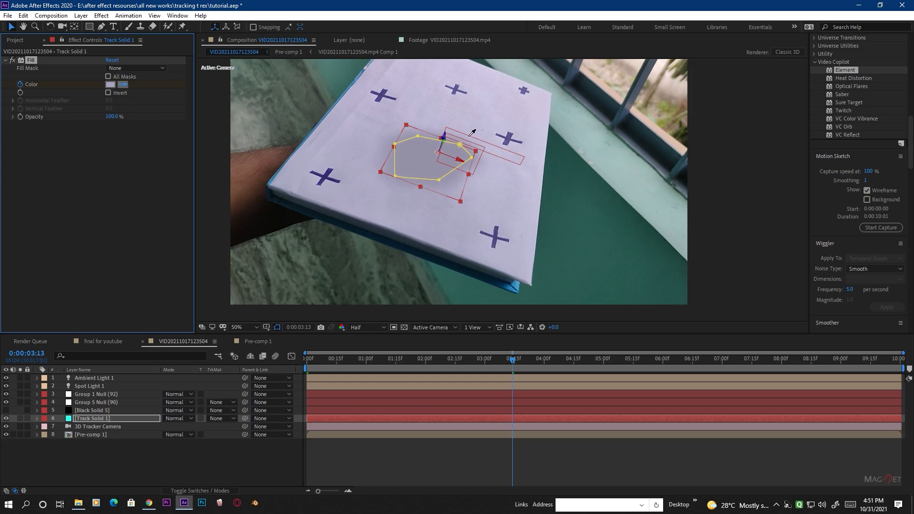
click(433, 123)
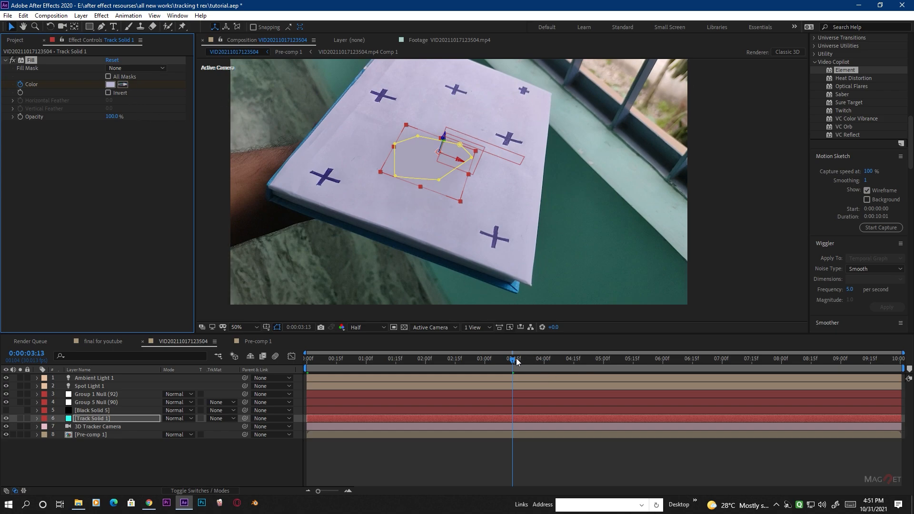
Keyframe the patch's fill colour at 0:00:07:08 by sampling the nearby paper.
drag(513, 360, 741, 366)
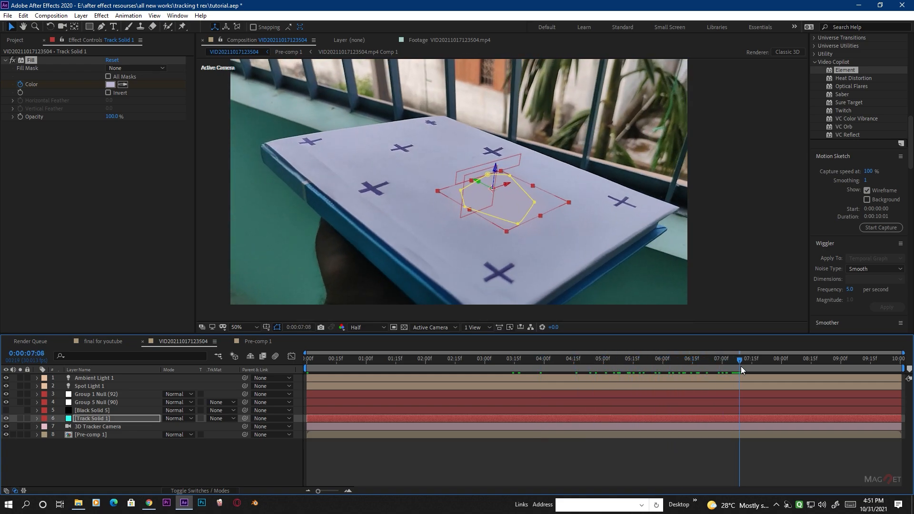
click(124, 85)
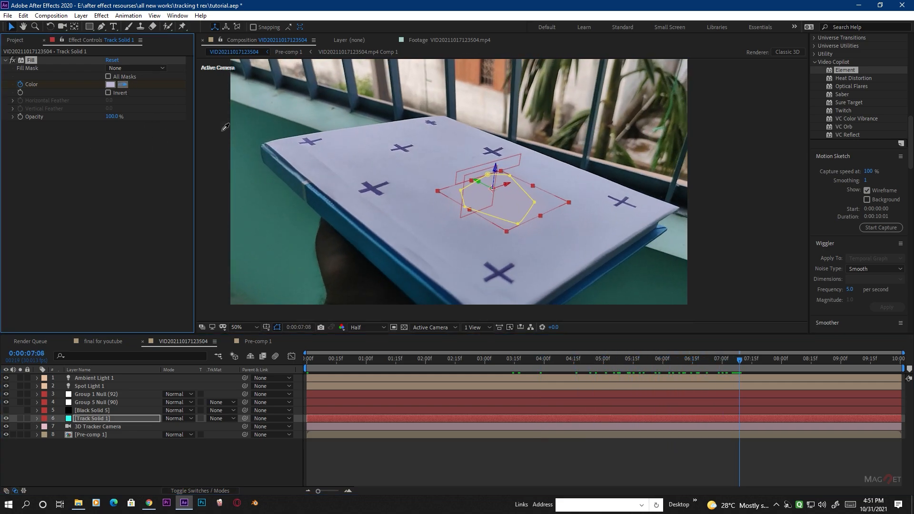
click(426, 180)
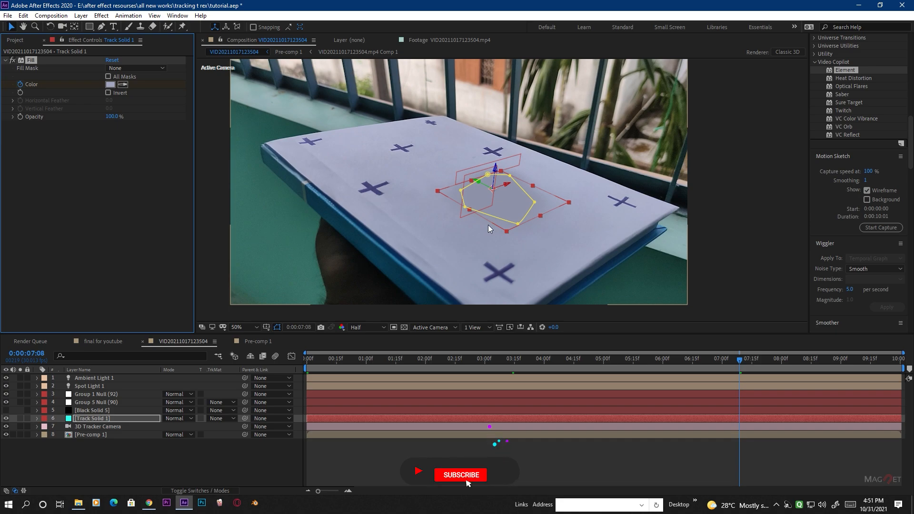
click(124, 85)
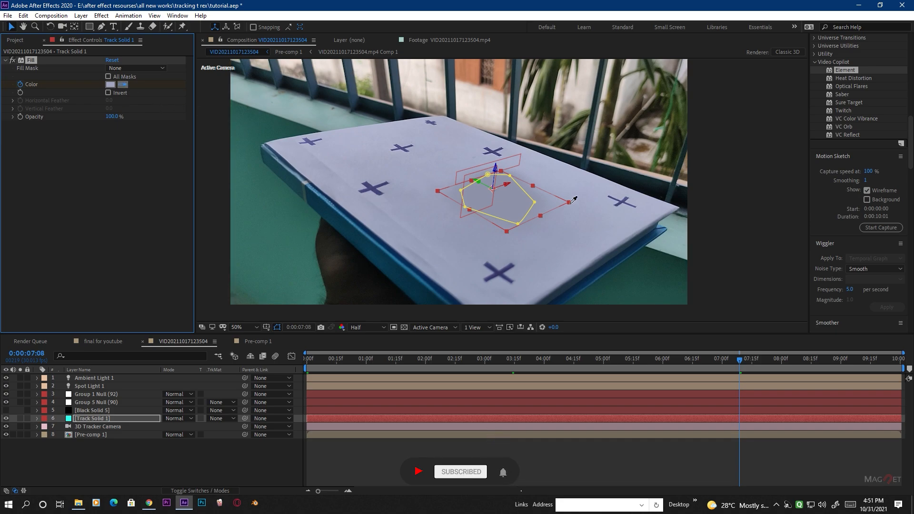
click(559, 184)
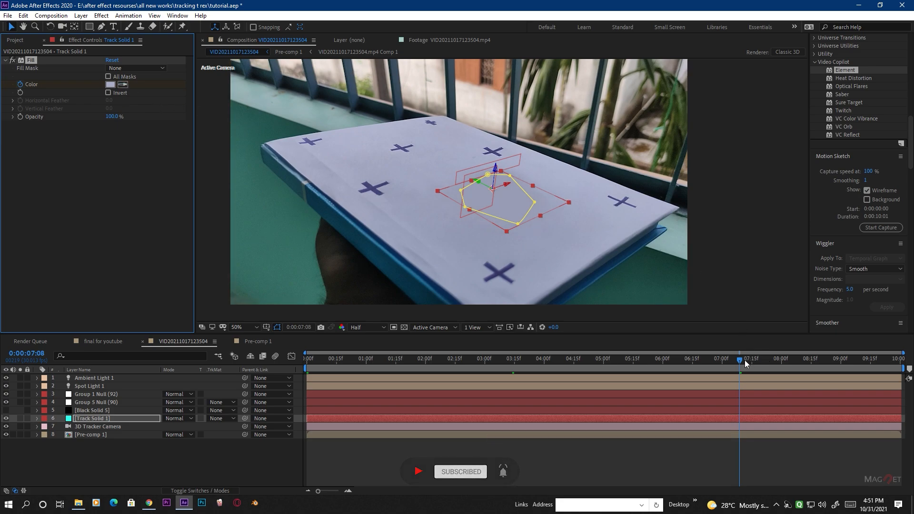
Keyframe the patch's fill colour at the last frame, 0:00:09:29, with a colour sampled from the adjacent paper.
drag(748, 359, 900, 362)
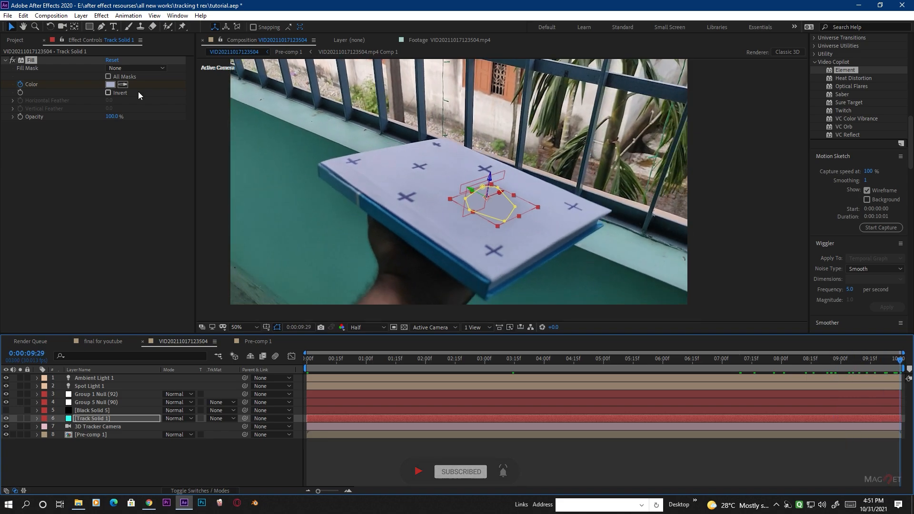
click(124, 85)
click(557, 197)
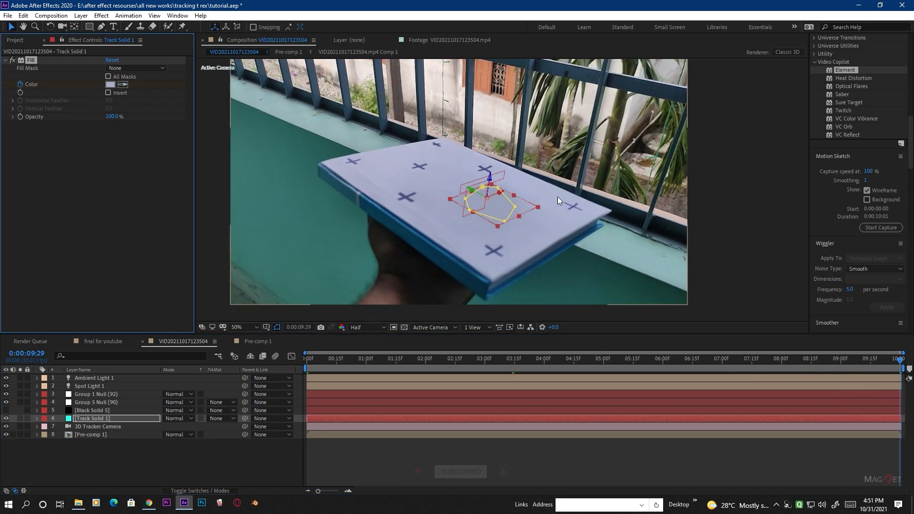
scroll(515, 242, up, 1)
Deselect the layer and examine how the patch blends with the paper at 0:00:01:14, 0:00:01:05 and the first frame.
click(418, 449)
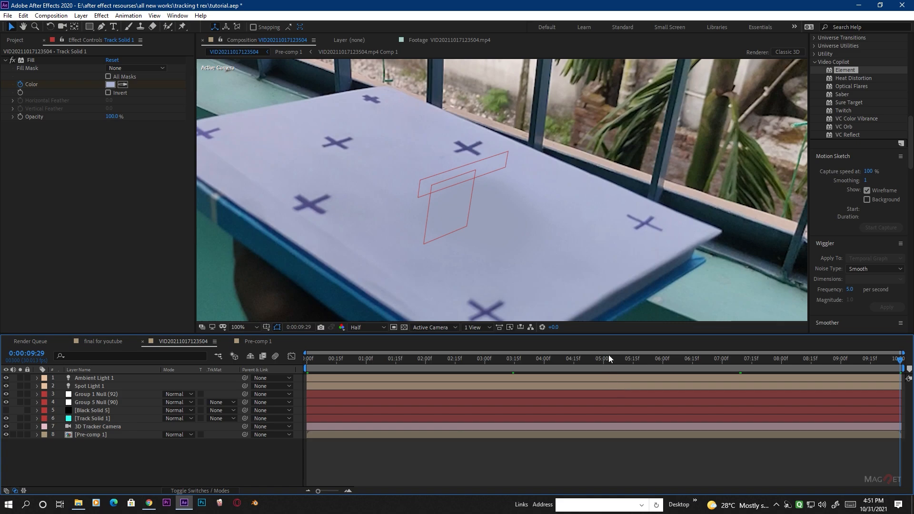
drag(476, 360, 395, 364)
scroll(361, 218, down, 1)
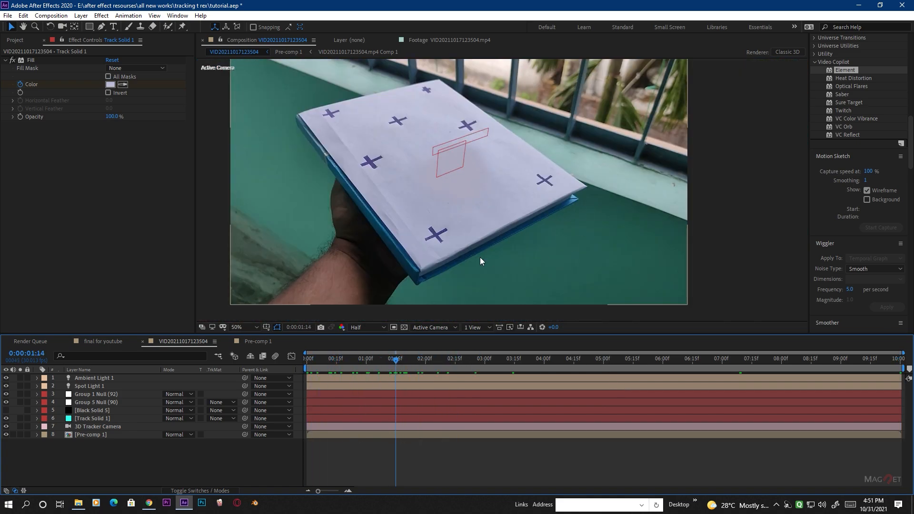
scroll(479, 257, up, 1)
drag(421, 228, 537, 305)
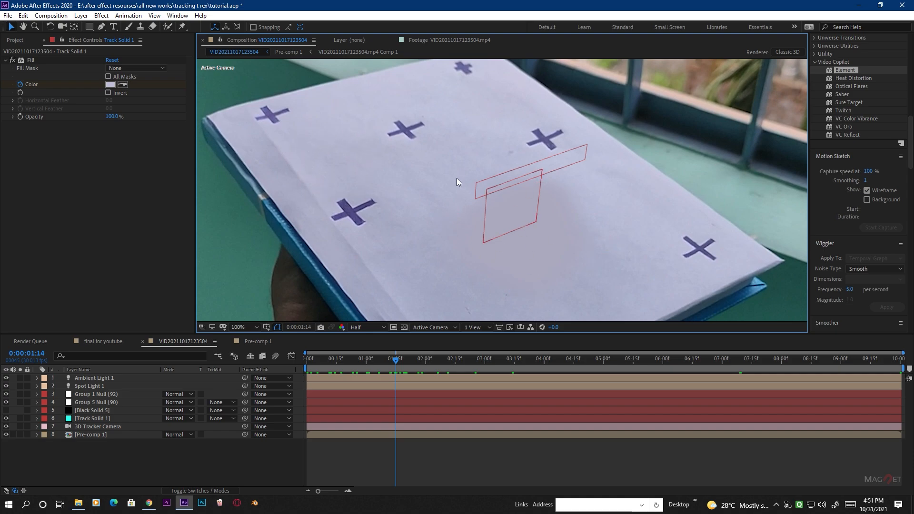
click(358, 358)
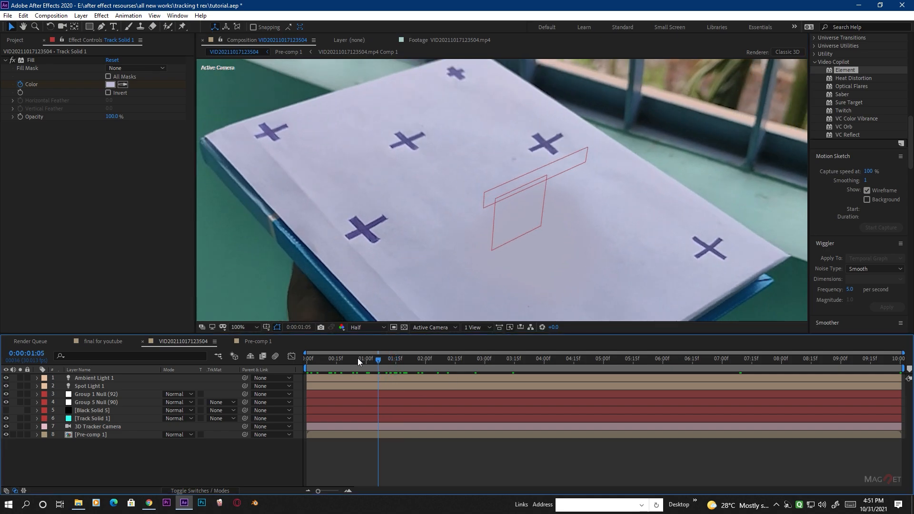
drag(361, 358, 307, 377)
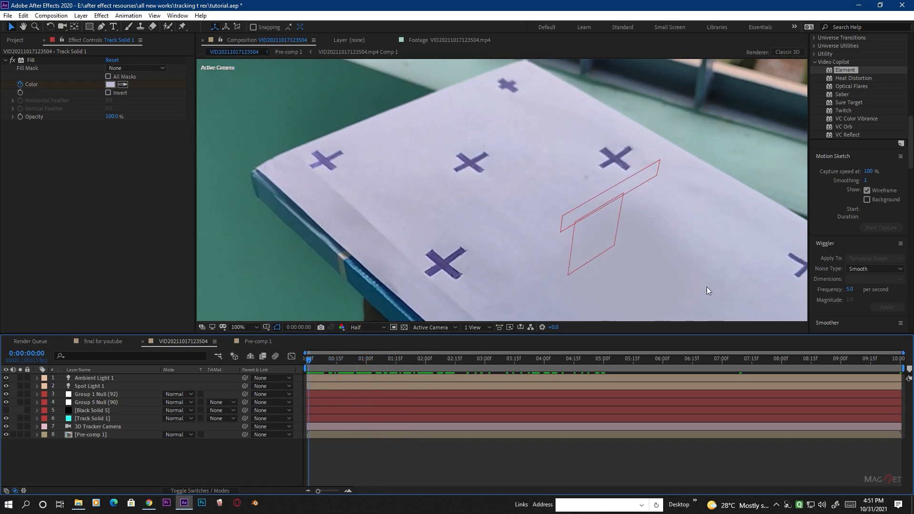
scroll(562, 253, up, 1)
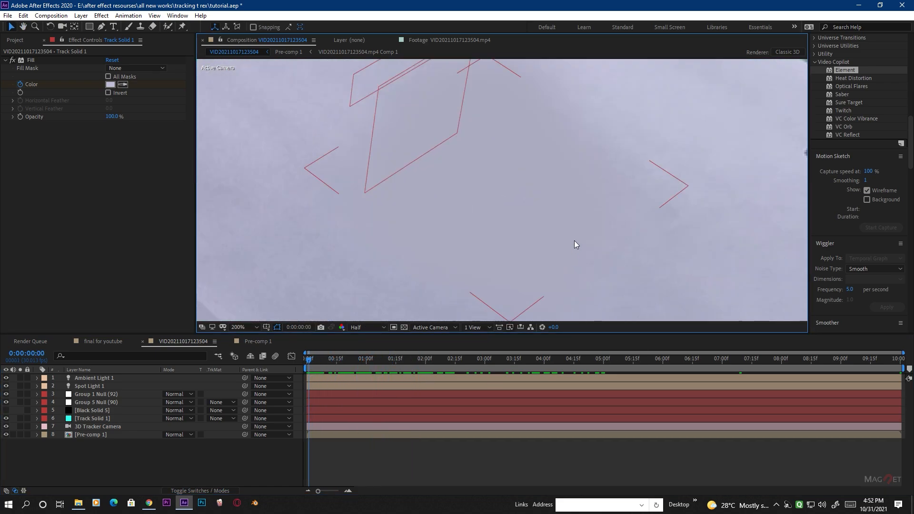
scroll(577, 243, down, 1)
drag(606, 279, 703, 388)
scroll(466, 236, up, 1)
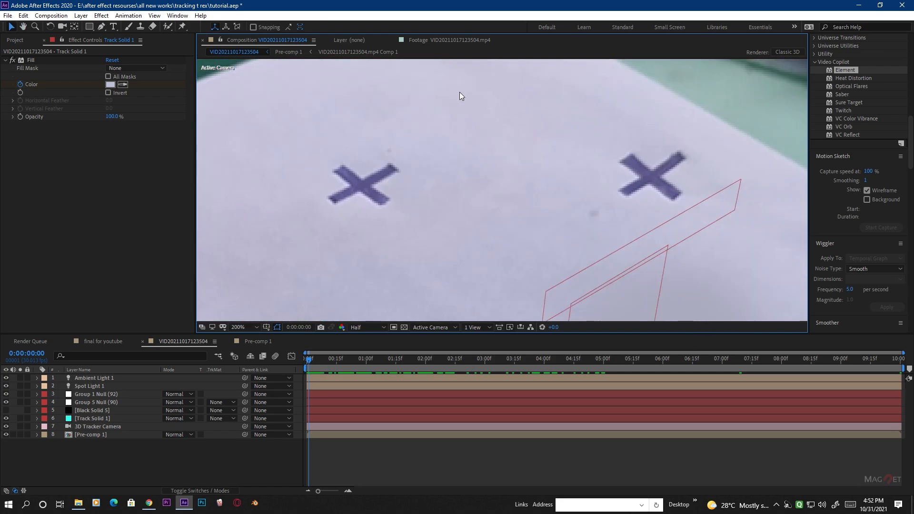
scroll(505, 180, down, 2)
scroll(512, 202, up, 1)
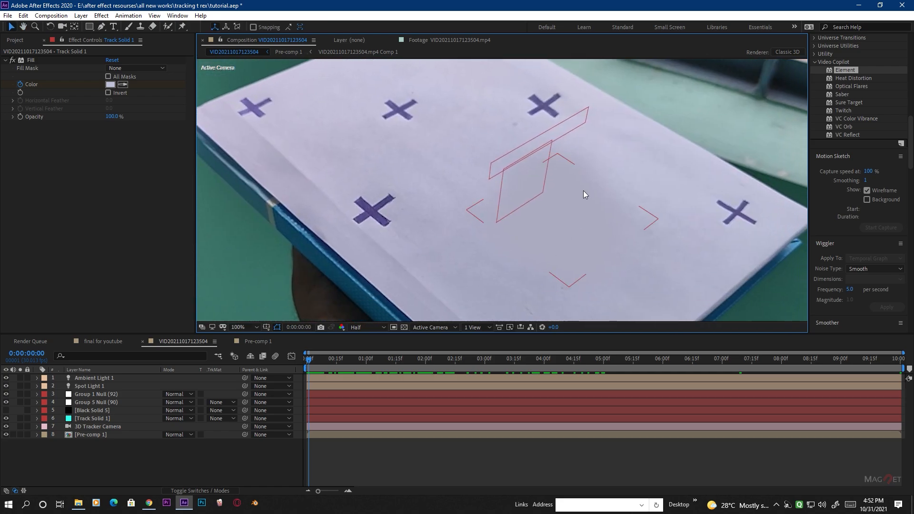
Duplicate Track Solid 1 and move the copy across the book to cover the middle cross marker of the back row.
click(84, 418)
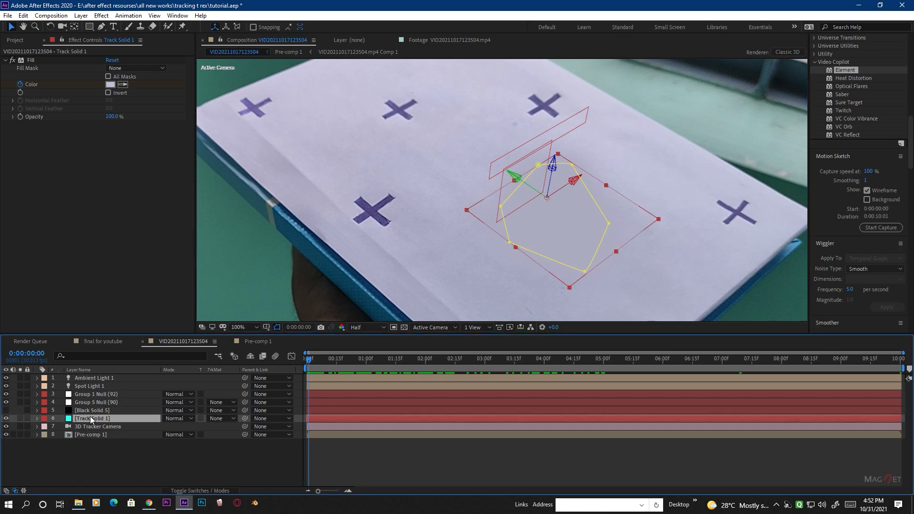
key(ctrl+d)
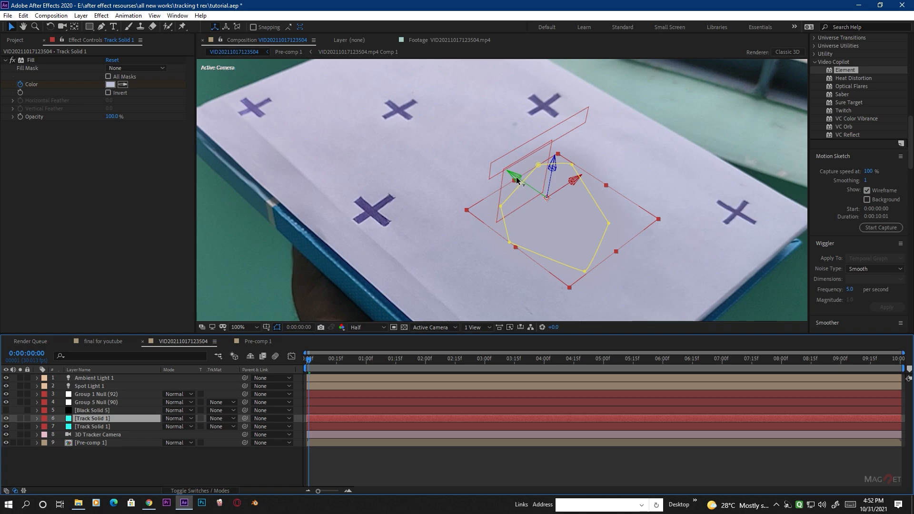
drag(517, 180, 403, 152)
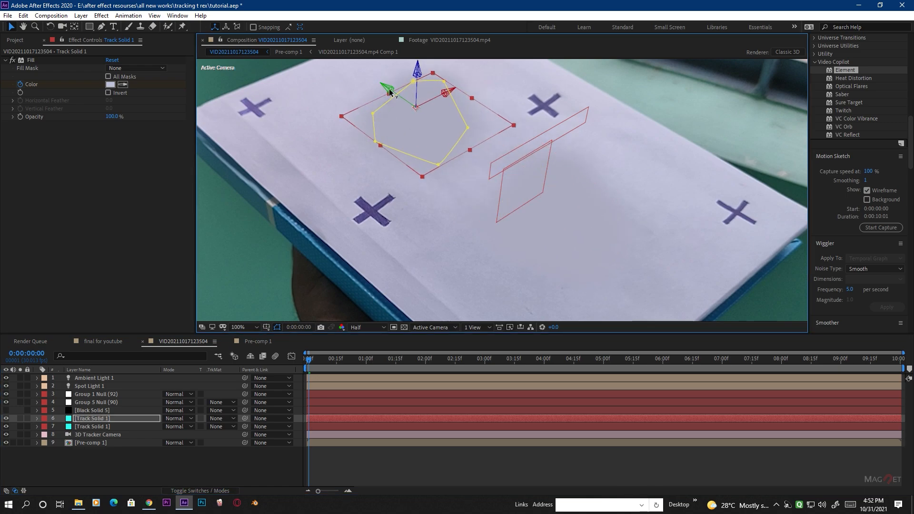
drag(390, 90, 300, 48)
drag(526, 197, 626, 286)
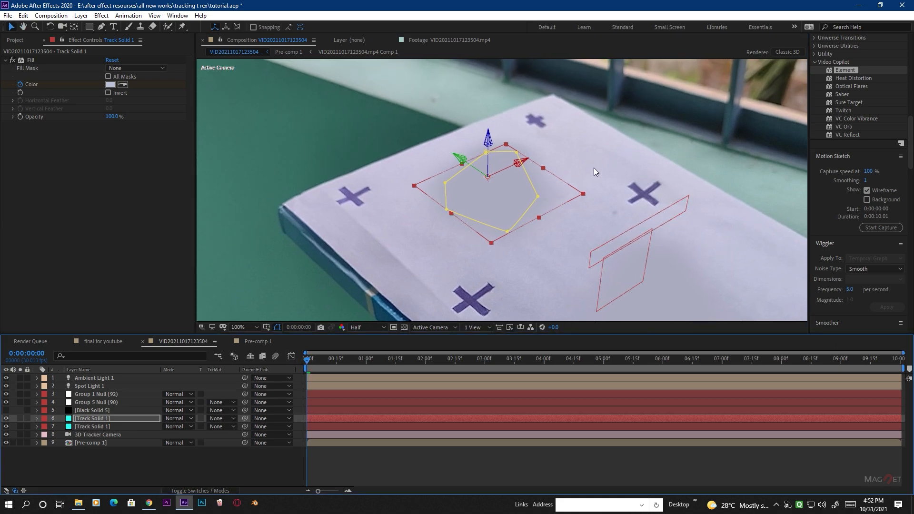
click(192, 464)
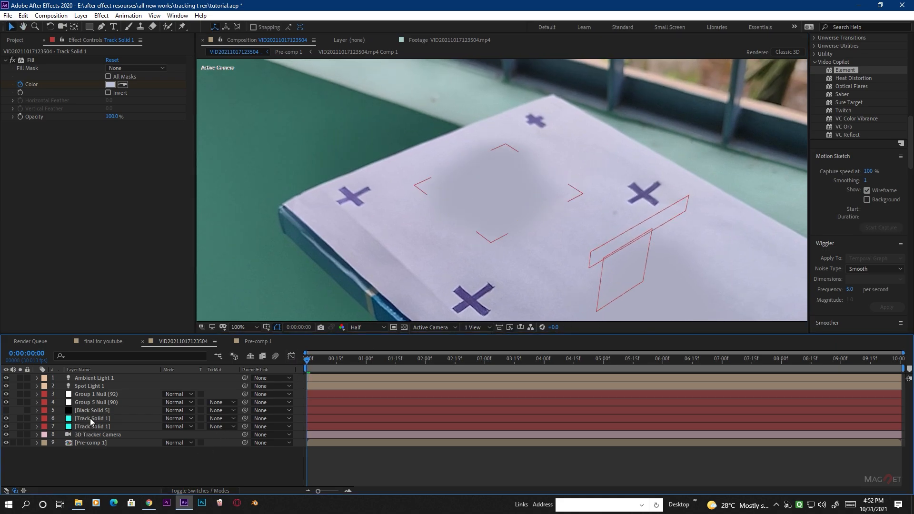
Set the duplicated patch's fill colour at the first frame by sampling the paper beside it.
click(90, 418)
click(123, 84)
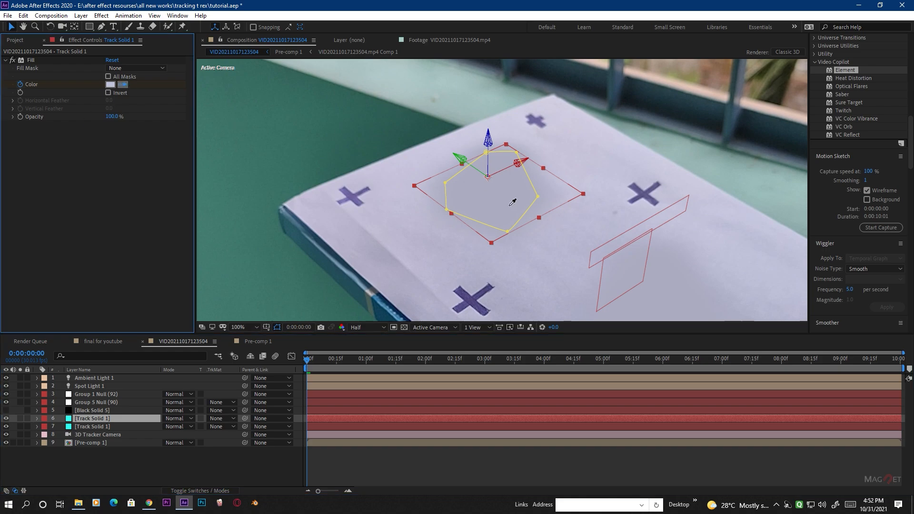
click(418, 210)
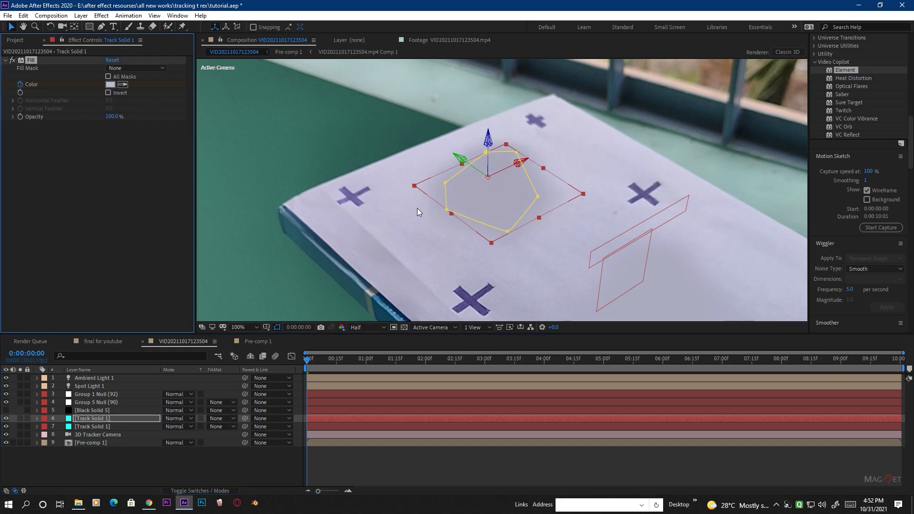
click(123, 84)
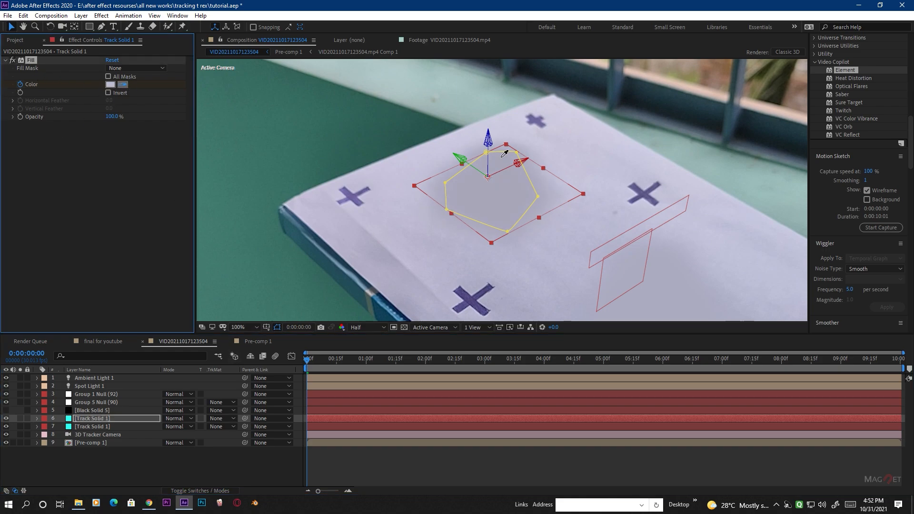
click(608, 190)
Keyframe the duplicated patch's fill colour at 0:00:02:19 with a colour sampled from the paper next to it.
drag(328, 359, 466, 373)
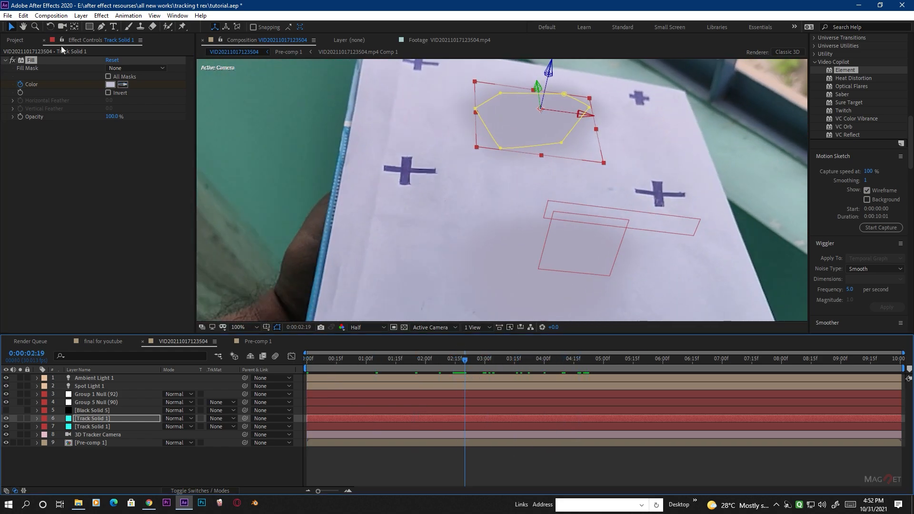
click(123, 85)
click(440, 96)
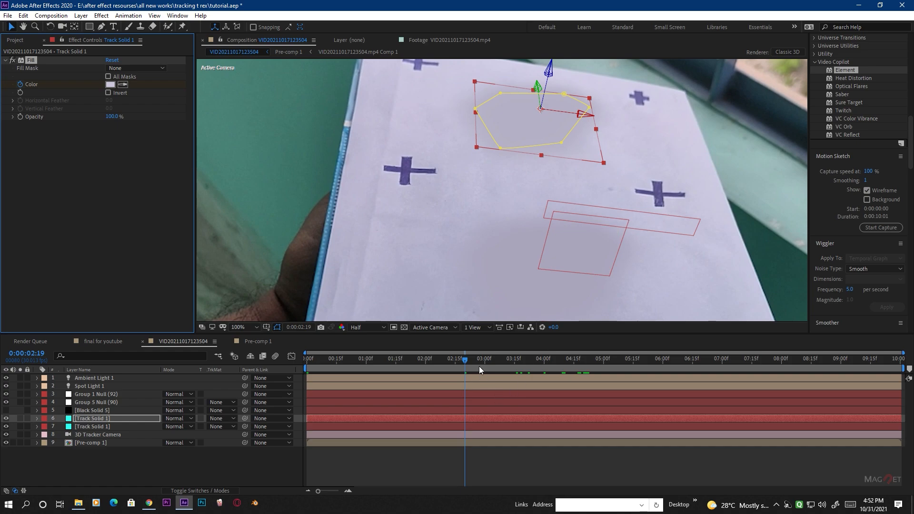
Keyframe the duplicated patch's fill colour at 0:00:08:06 and at the last frame, 0:00:09:29, by sampling the nearby paper.
drag(479, 366, 795, 363)
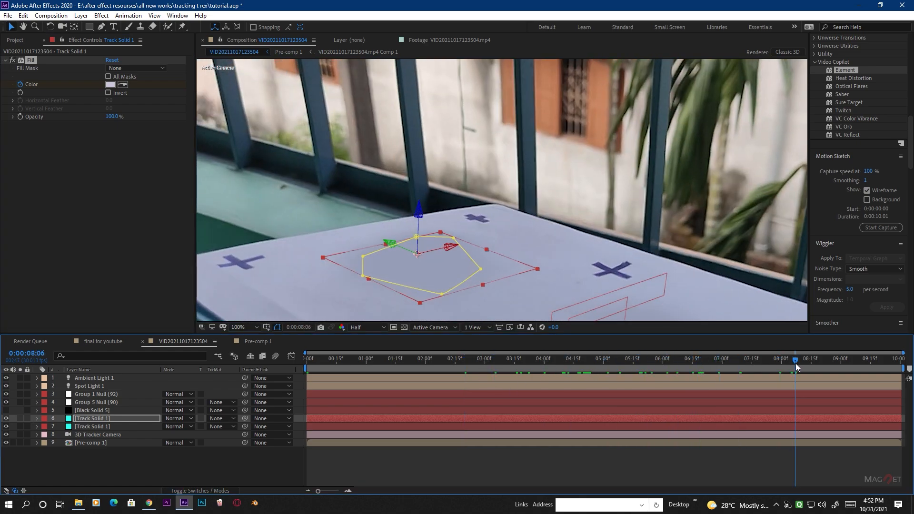
click(125, 84)
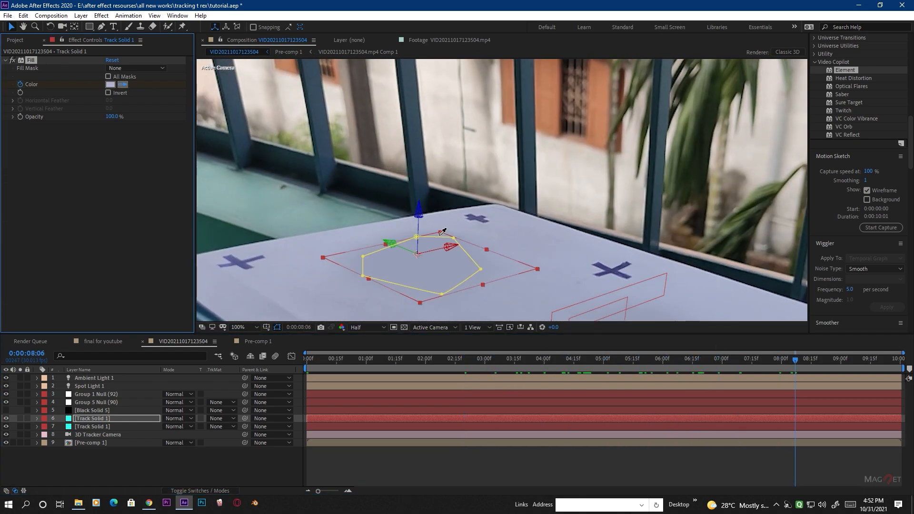
drag(824, 367, 900, 366)
click(125, 87)
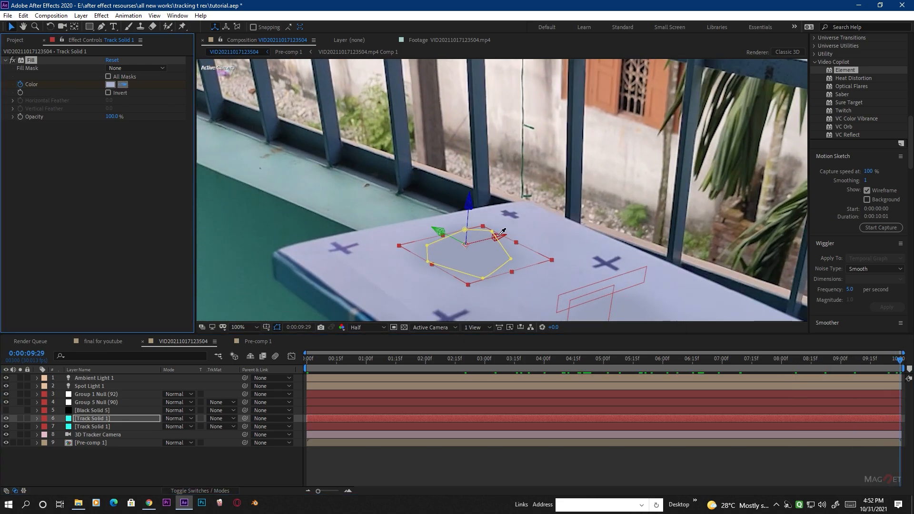
Deselect the patch and examine how both patches blend with the book across the timeline up to 0:00:09:17.
scroll(527, 285, down, 2)
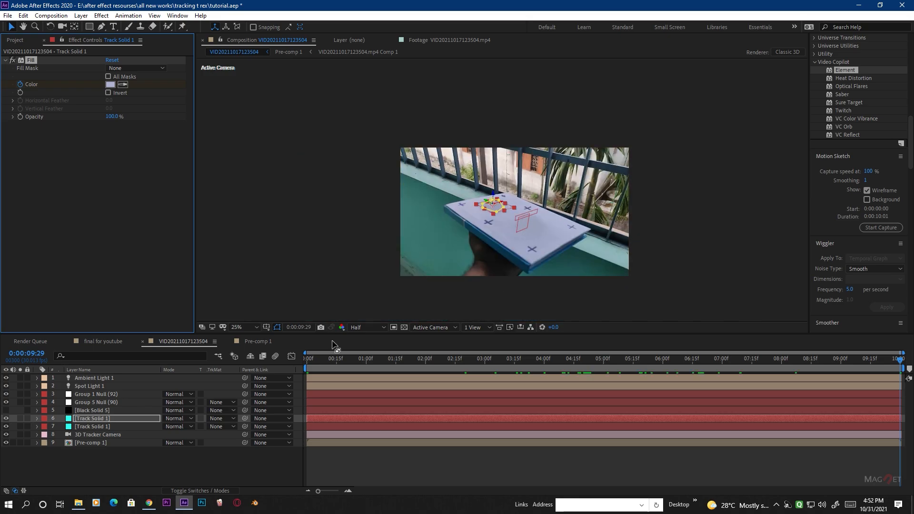
click(220, 458)
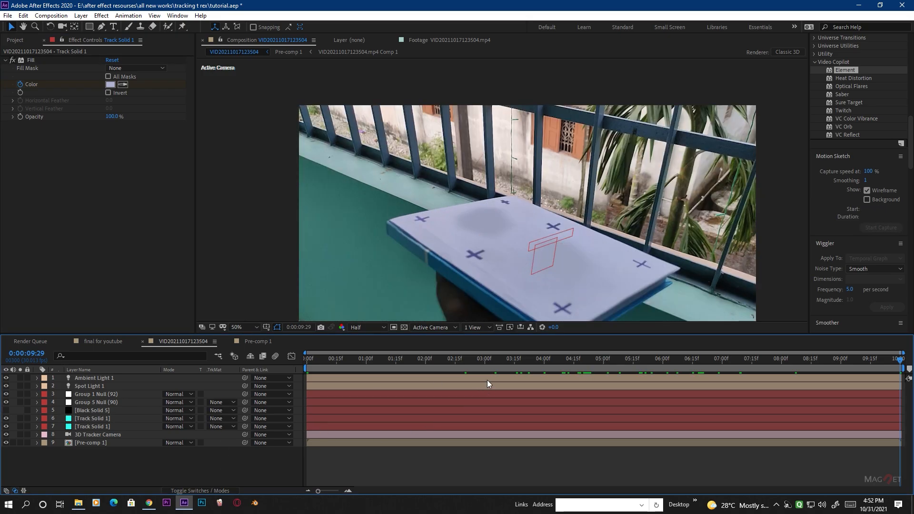
drag(496, 356, 872, 375)
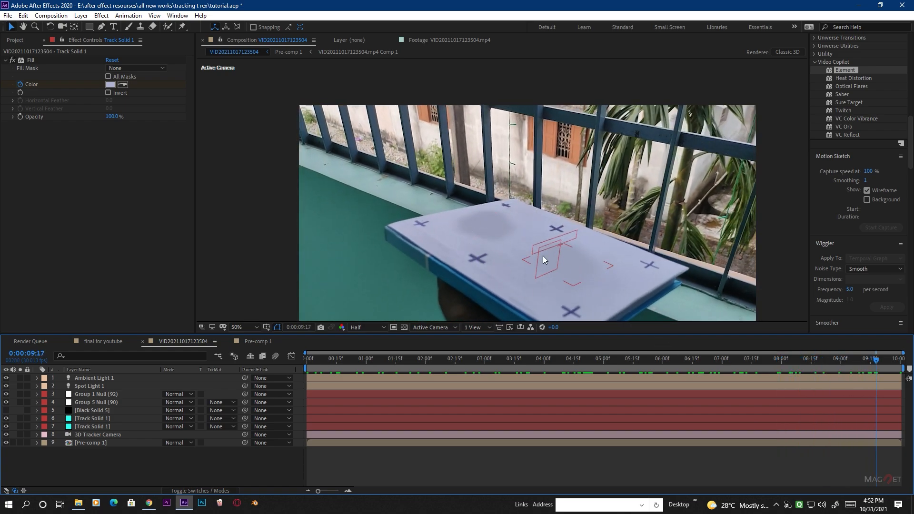
scroll(529, 260, up, 1)
scroll(506, 264, down, 2)
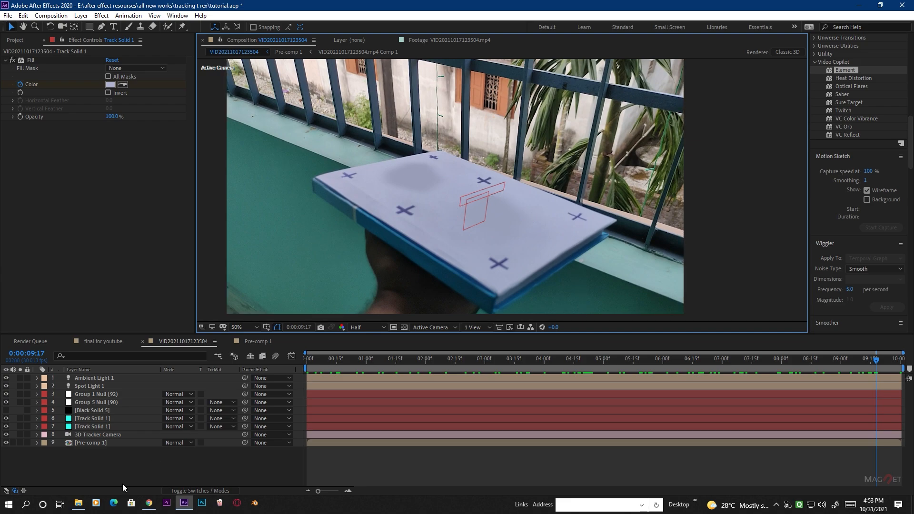
Reveal the layer 7 patch's properties and check the marker cover-up at 0:00:07:23, 0:00:05:22 and 0:00:00:19.
click(37, 427)
drag(335, 370, 770, 379)
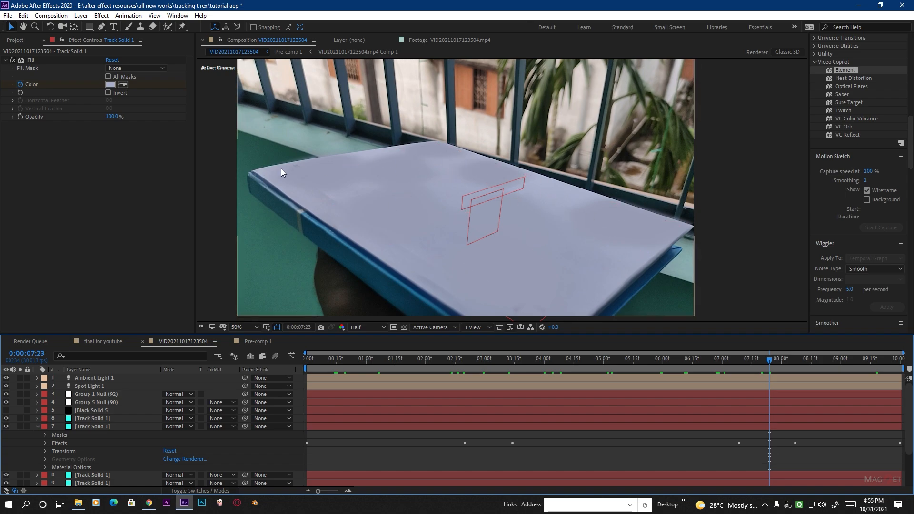
drag(772, 359, 656, 365)
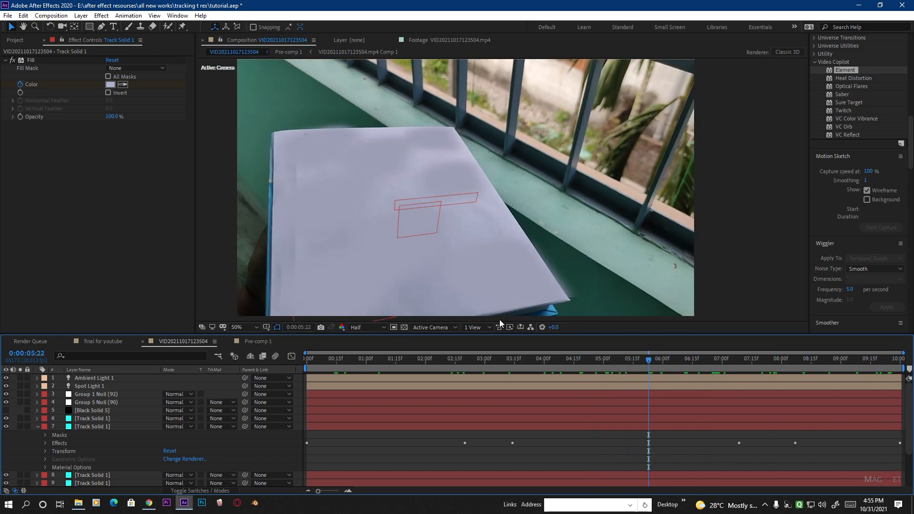
drag(633, 358, 347, 356)
Make the Black Solid 5 layer with the T-rex visible again and return to the first frame.
click(93, 411)
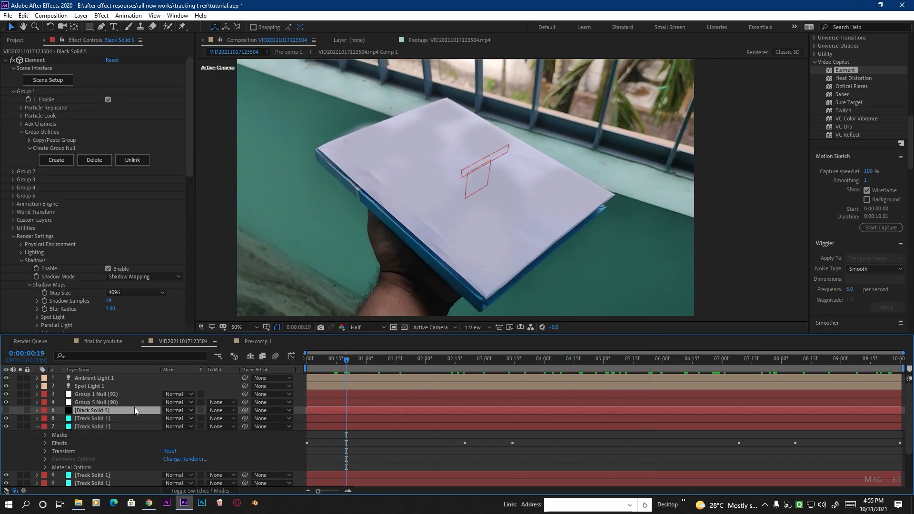
click(7, 411)
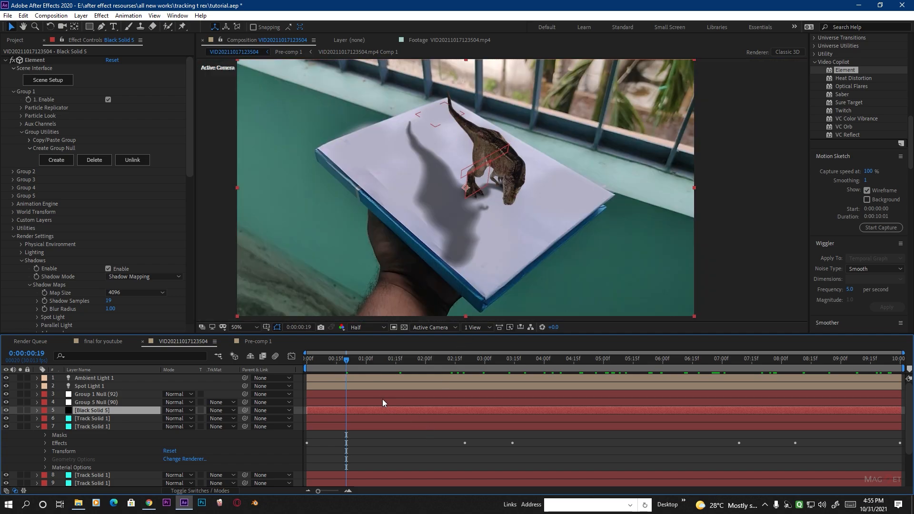
drag(387, 358, 293, 372)
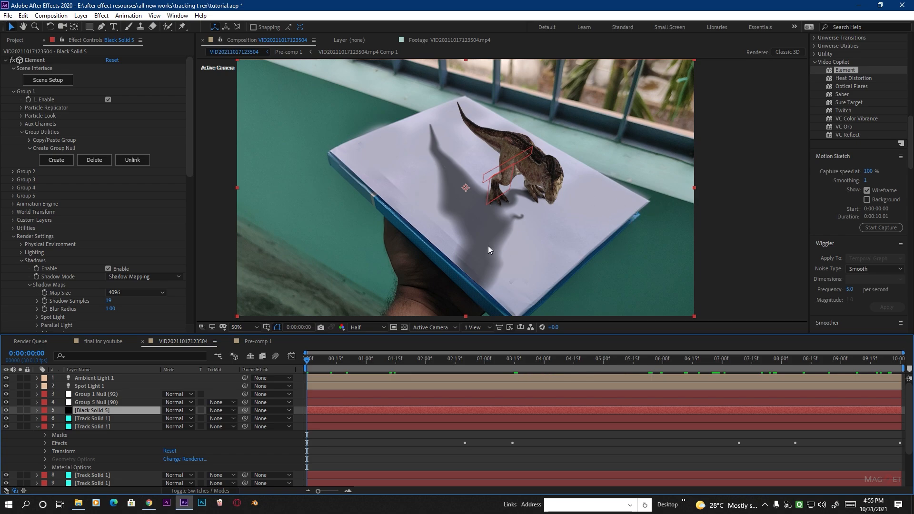
Try to pull the outer mask vertex of the layer 8 patch inward from the book's right corner.
scroll(529, 224, up, 1)
scroll(530, 225, down, 1)
drag(642, 230, 588, 252)
scroll(513, 231, up, 1)
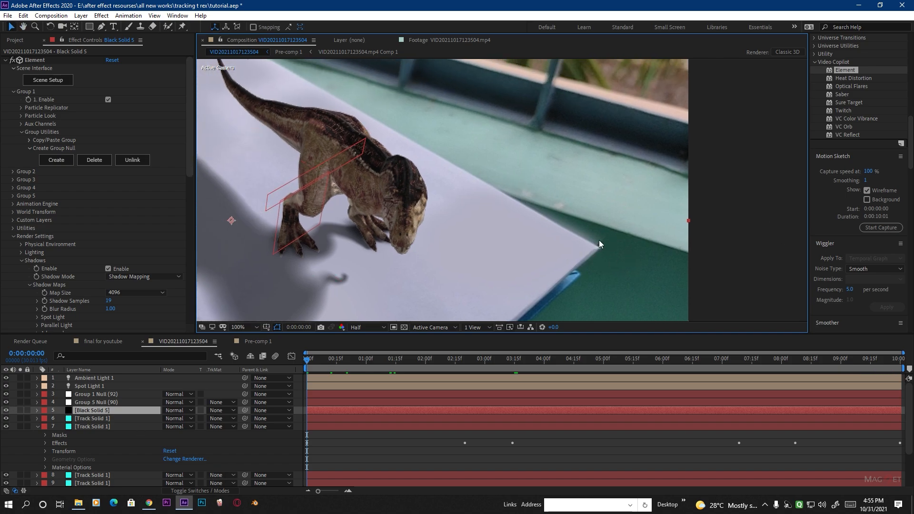
click(95, 425)
scroll(104, 434, down, 3)
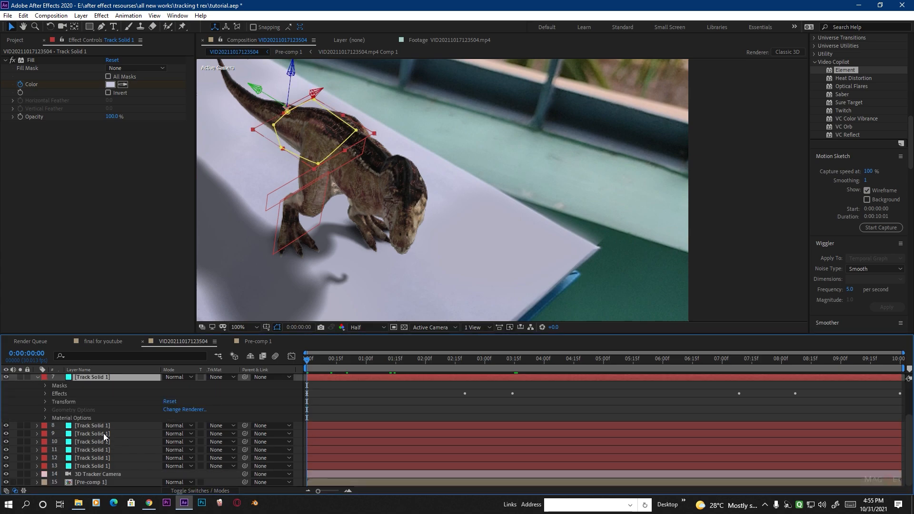
click(87, 426)
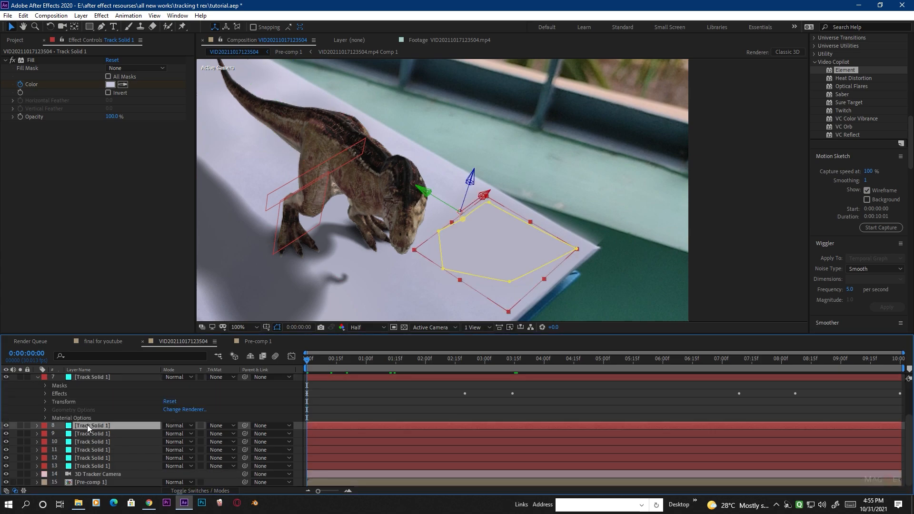
click(527, 226)
drag(576, 249, 546, 257)
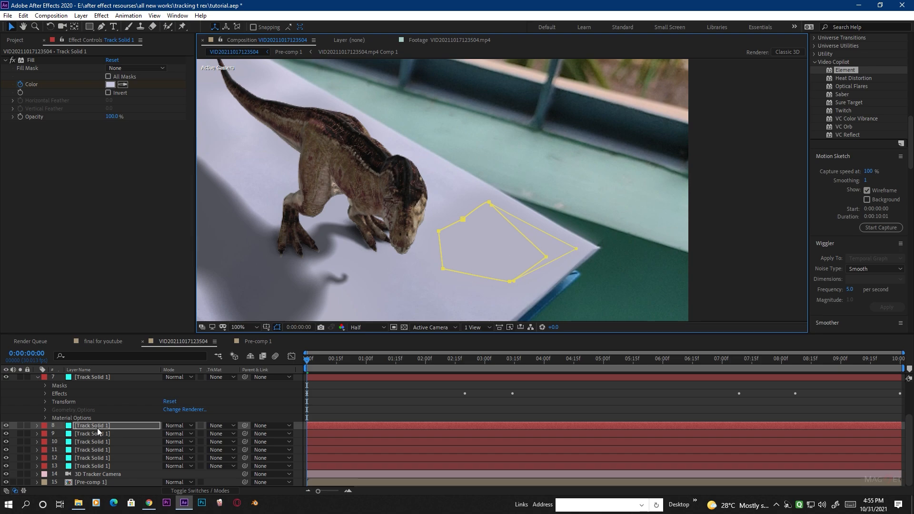
Delete the redundant Mask 1 from the layer 8 Track Solid 1 patch.
click(37, 426)
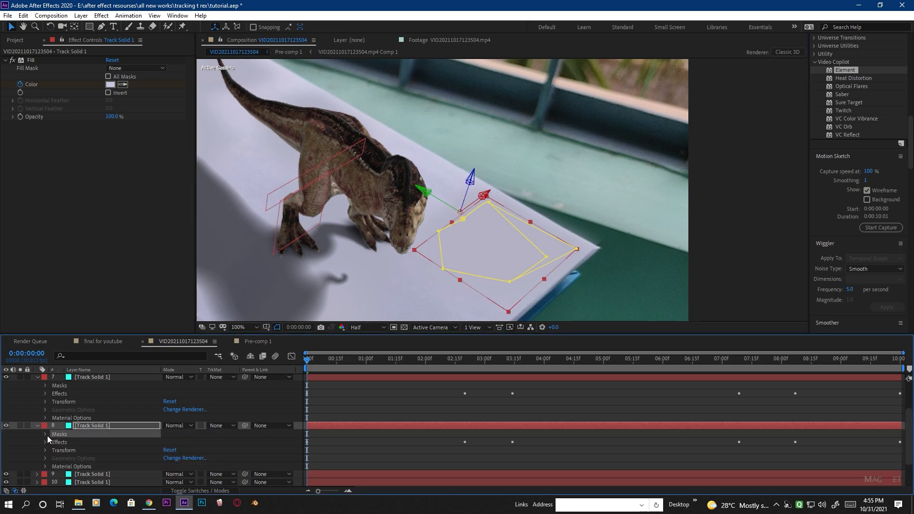
click(45, 434)
click(74, 443)
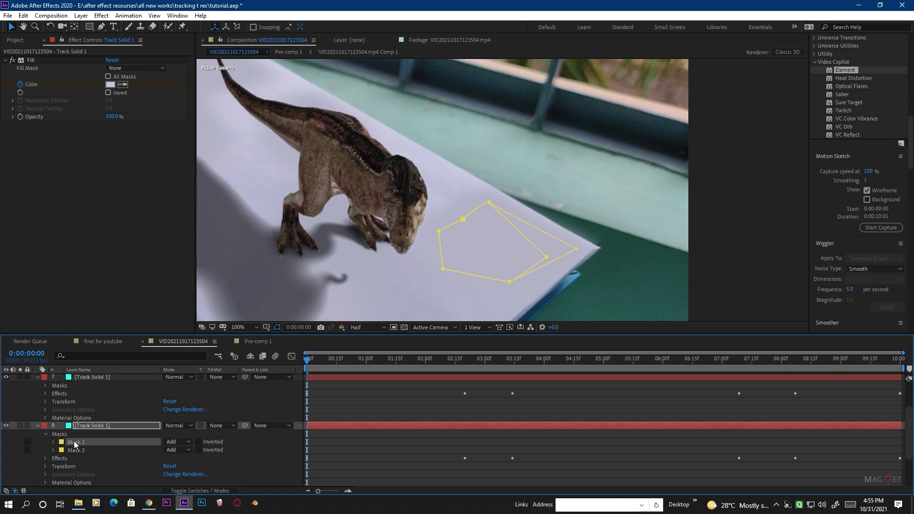
key(Delete)
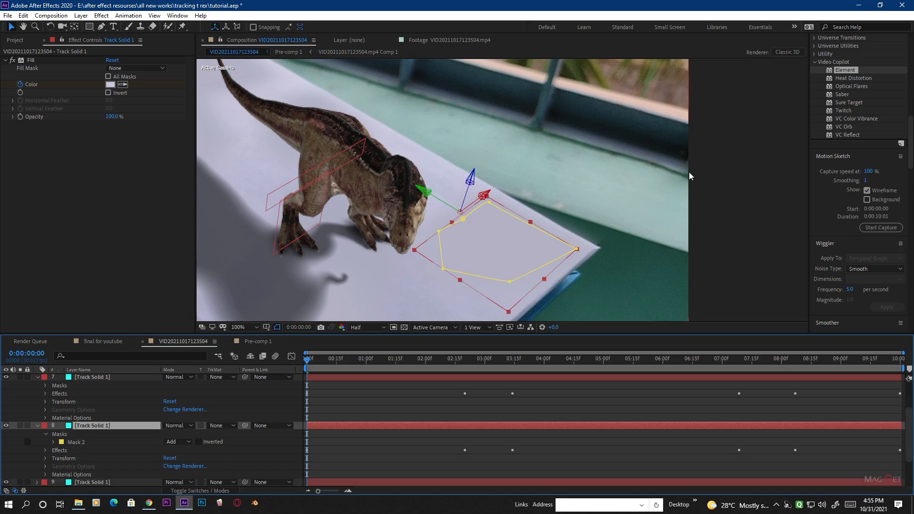
Pull the outer and upper vertices of Mask 2 on the layer 8 patch inward from the book's edge.
click(573, 254)
drag(576, 250, 556, 260)
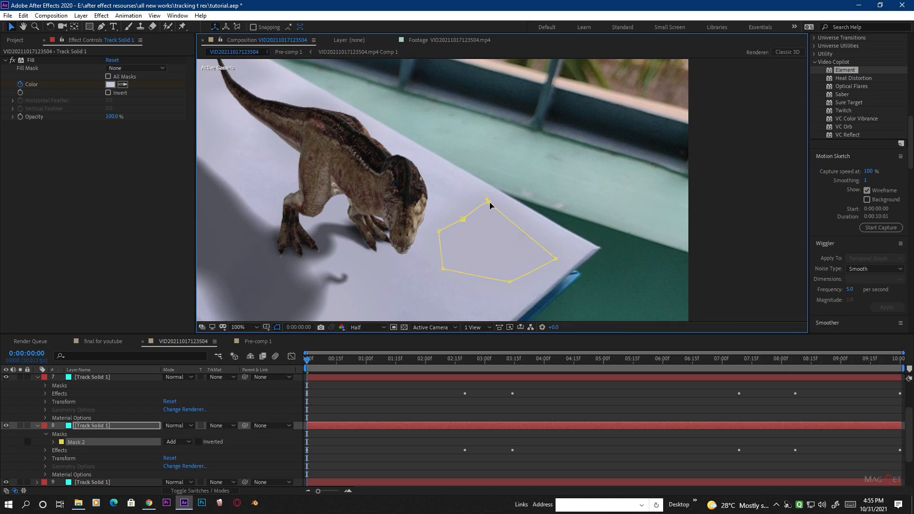
drag(490, 204, 812, 320)
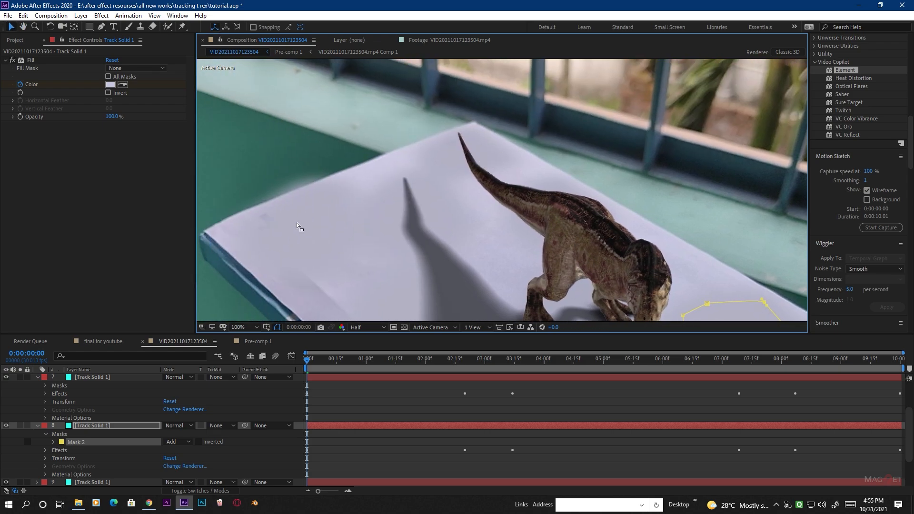
Reshape the mask of the layer 11 patch at the book's left corner to fit inside the paper's edge.
scroll(94, 453, down, 2)
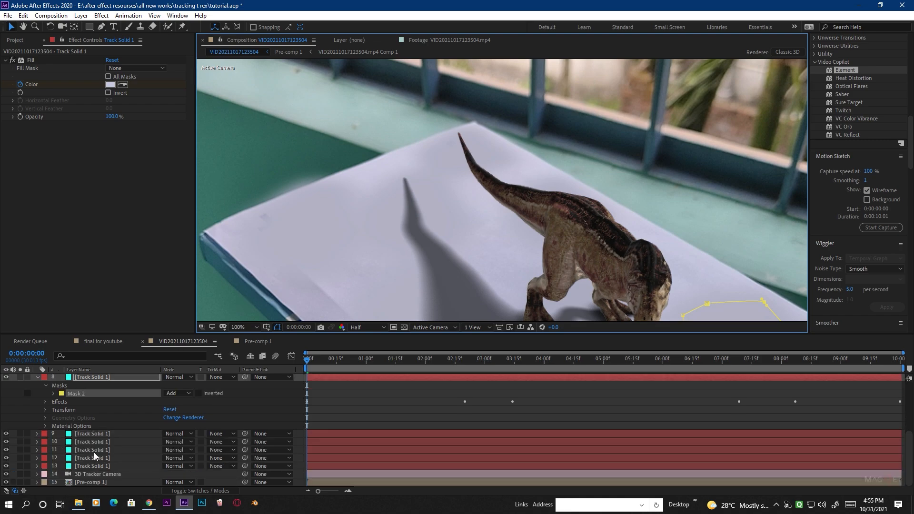
click(92, 450)
drag(310, 192, 321, 206)
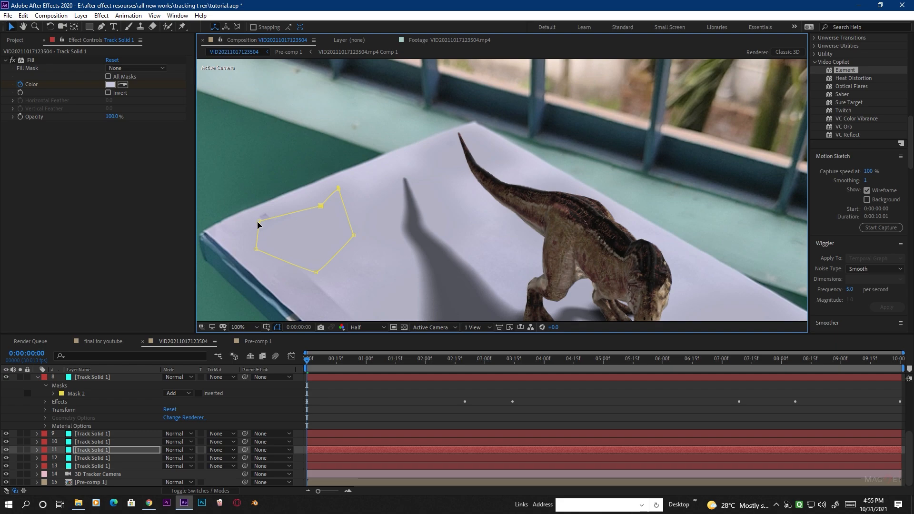
mouse_move(257, 223)
mouse_down()
mouse_move(257, 213)
mouse_move(270, 222)
mouse_move(261, 218)
mouse_up()
drag(319, 210, 281, 212)
Deselect the patch and review the T-rex composite from the first frame to 0:00:07:15.
scroll(419, 234, down, 2)
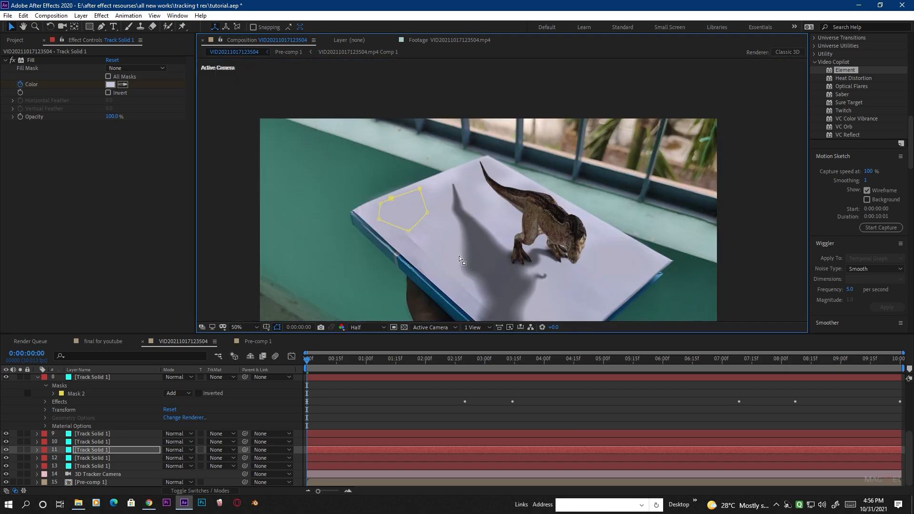
drag(567, 271, 463, 212)
scroll(421, 225, up, 1)
scroll(421, 224, down, 1)
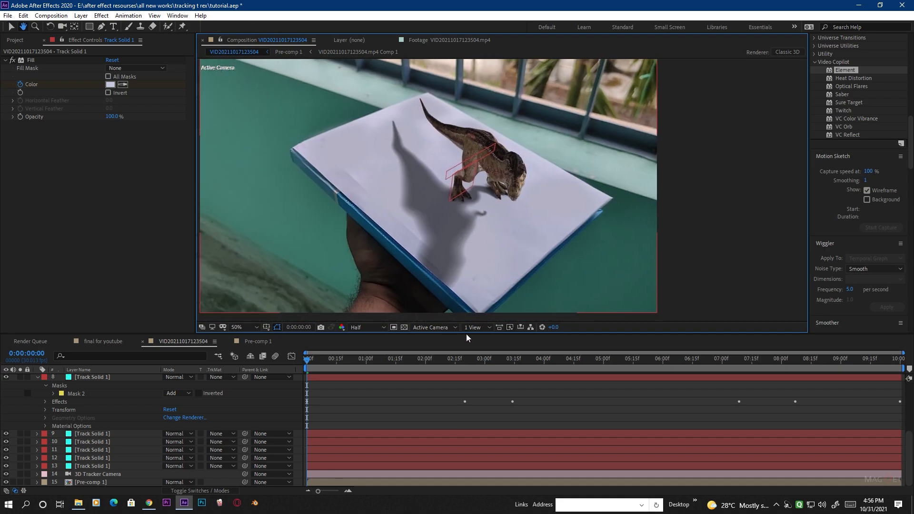
drag(427, 361, 754, 372)
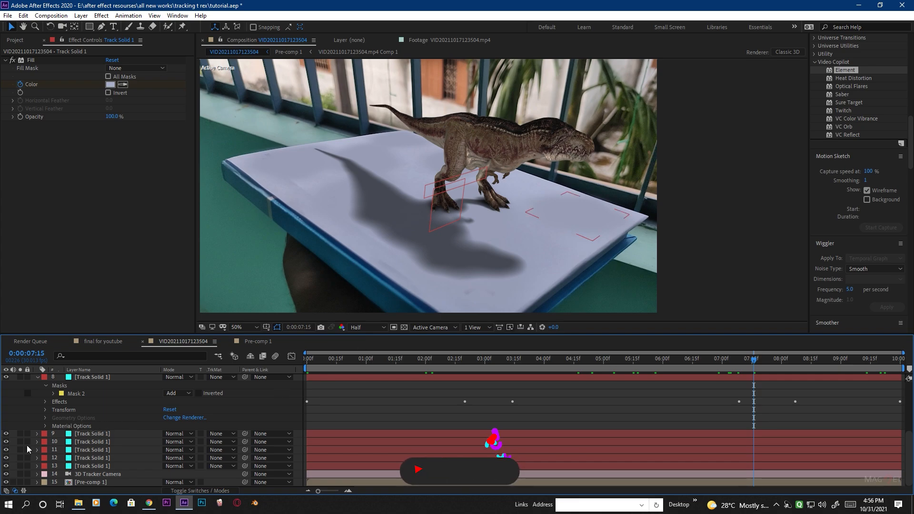
Collapse the expanded properties of the layer 7 and layer 8 Track Solid 1 patches.
scroll(77, 420, up, 5)
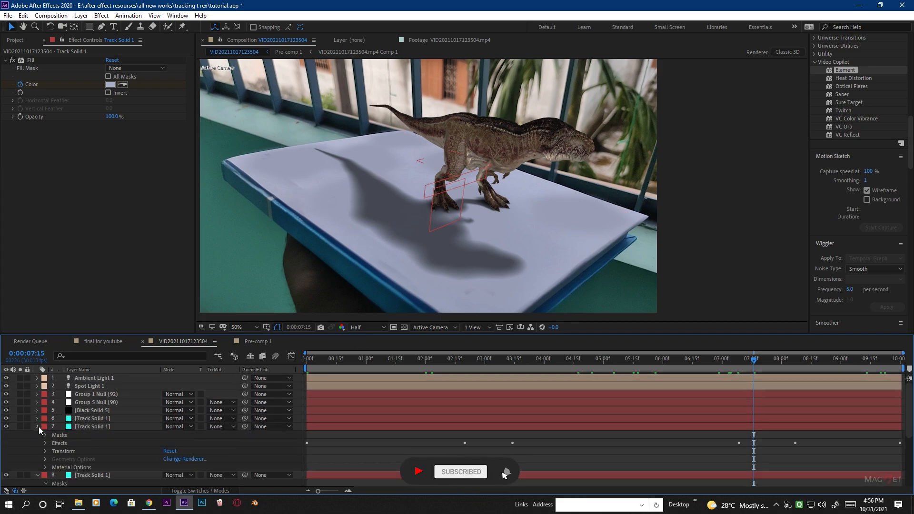
click(38, 427)
click(38, 435)
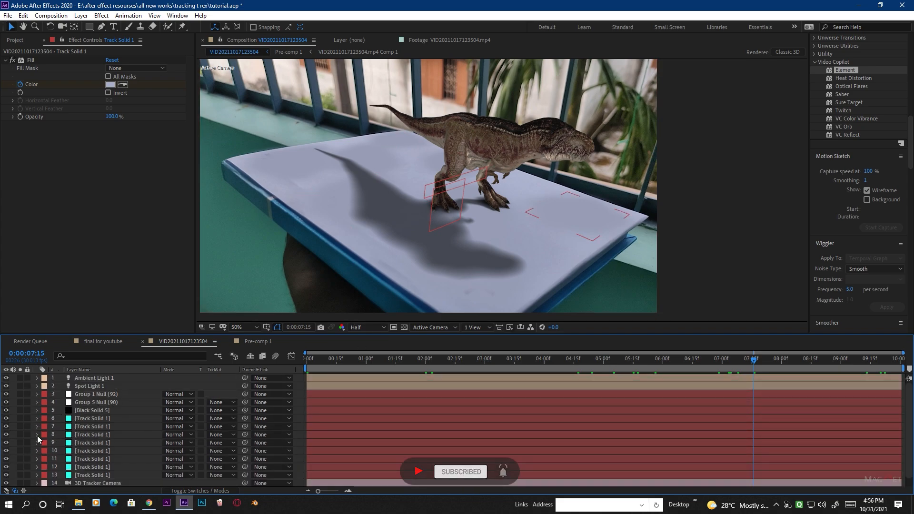
Open the Element Scene Setup for Black Solid 5 and select the idle investigate loop_0000 model with its material collapsed.
click(81, 410)
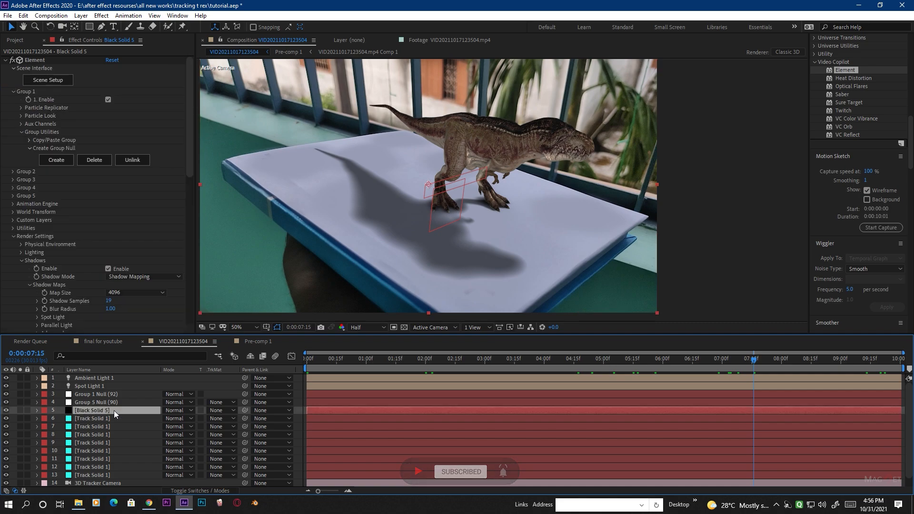
click(48, 80)
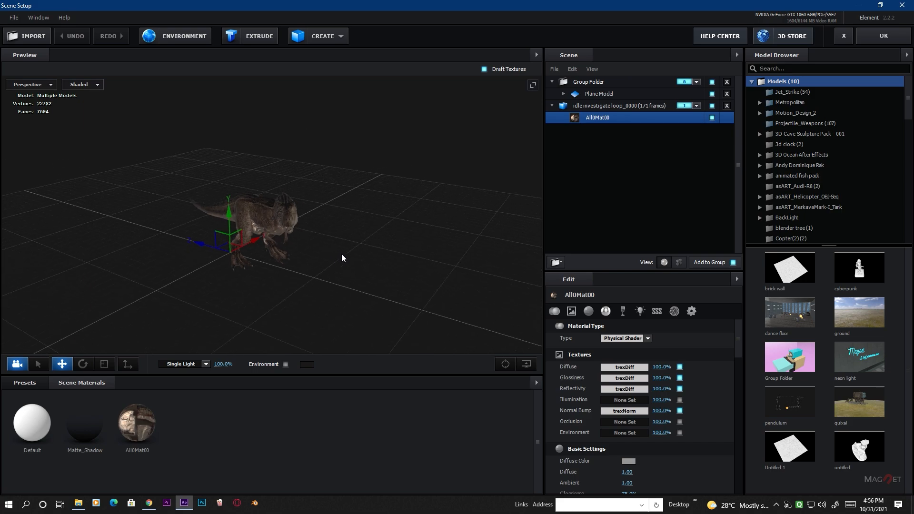
click(551, 106)
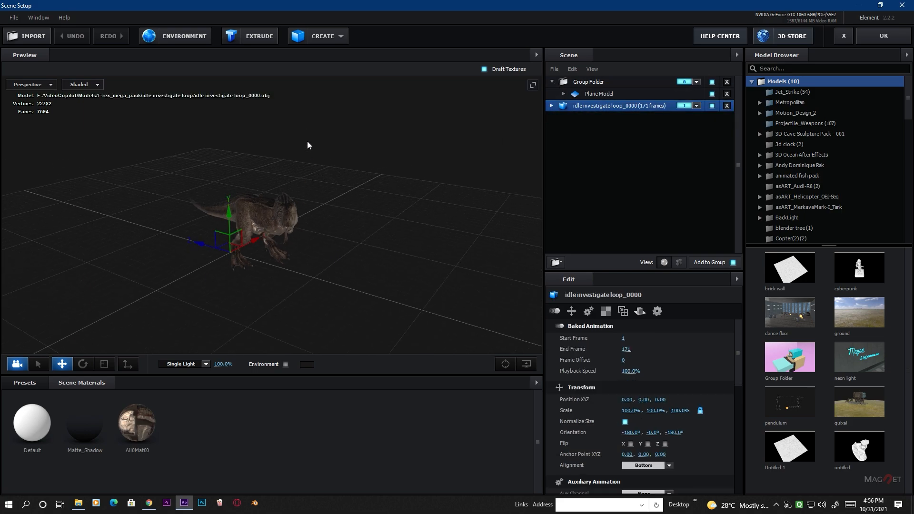
Add the grass_patch model from Starter_Pack_Physical to the Group Folder that holds the plane.
click(552, 81)
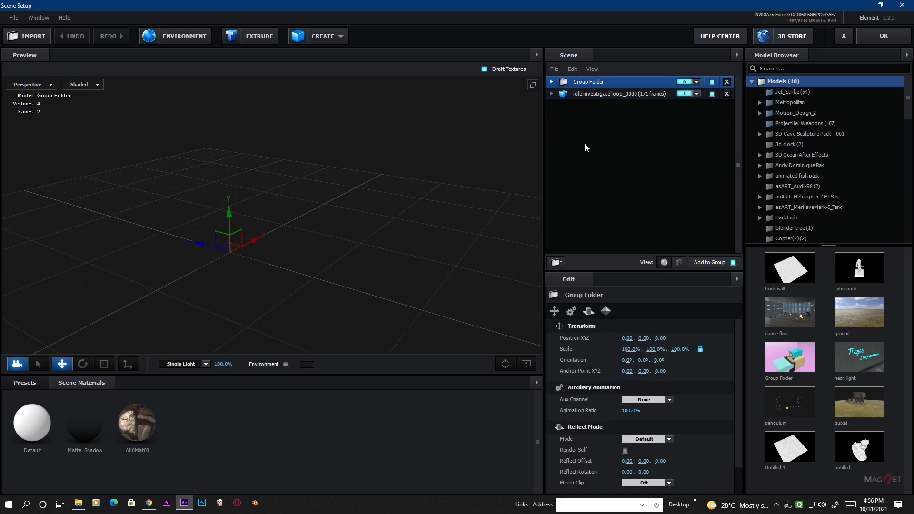
scroll(806, 196, down, 1)
scroll(796, 187, down, 15)
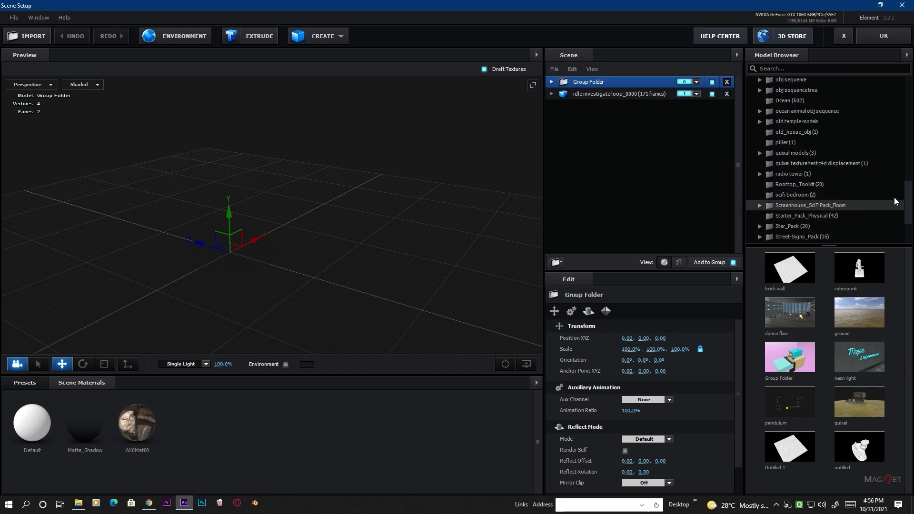
scroll(907, 196, down, 5)
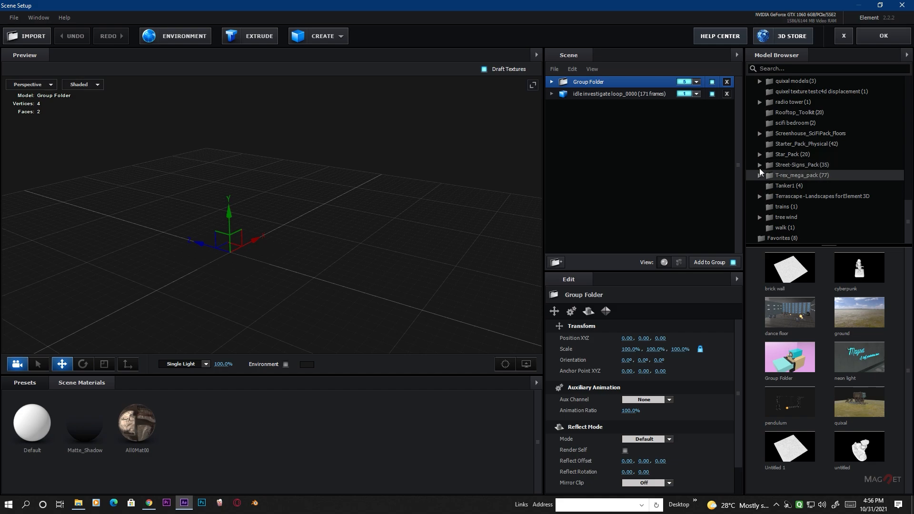
click(831, 147)
scroll(829, 400, down, 3)
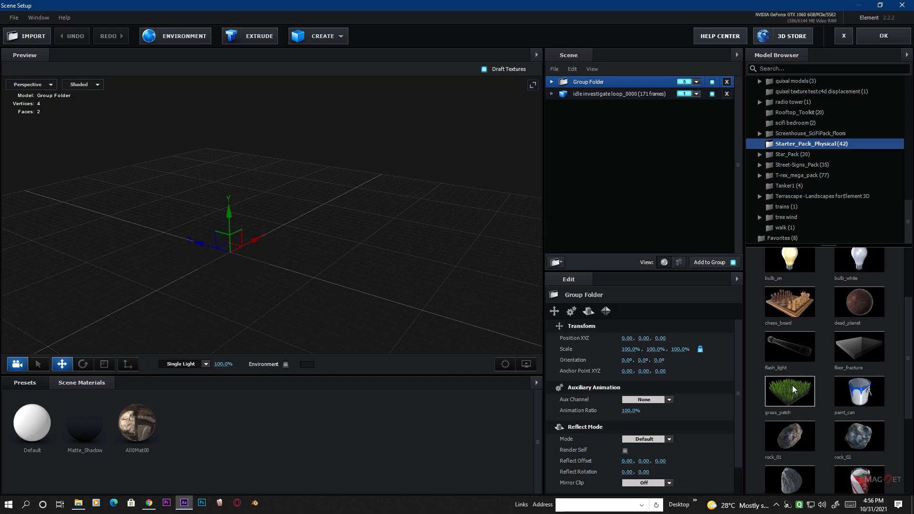
click(793, 389)
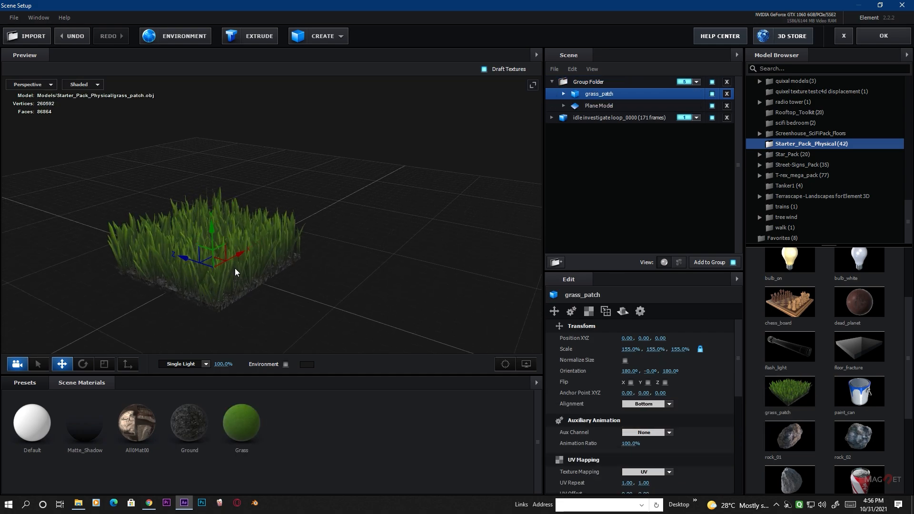
Hide the Ground material of the grass_patch model so only its grass blades are displayed.
click(564, 93)
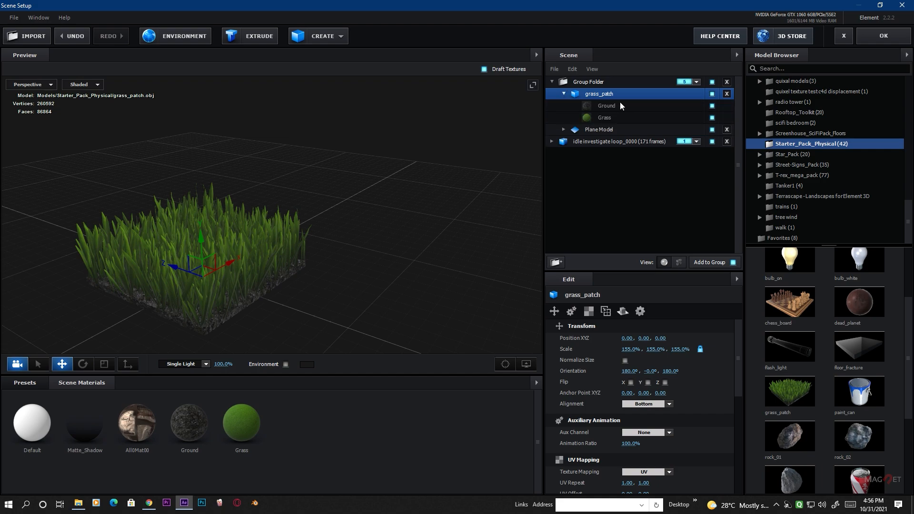
click(609, 106)
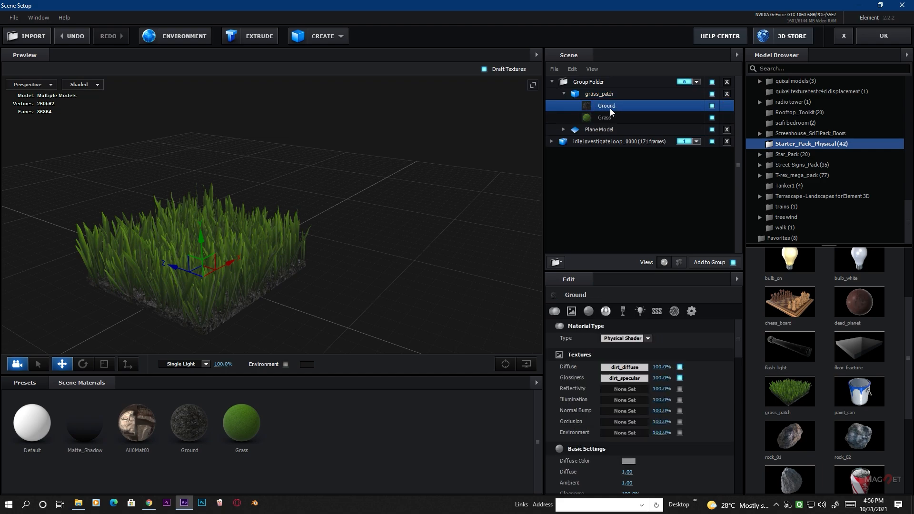
click(713, 107)
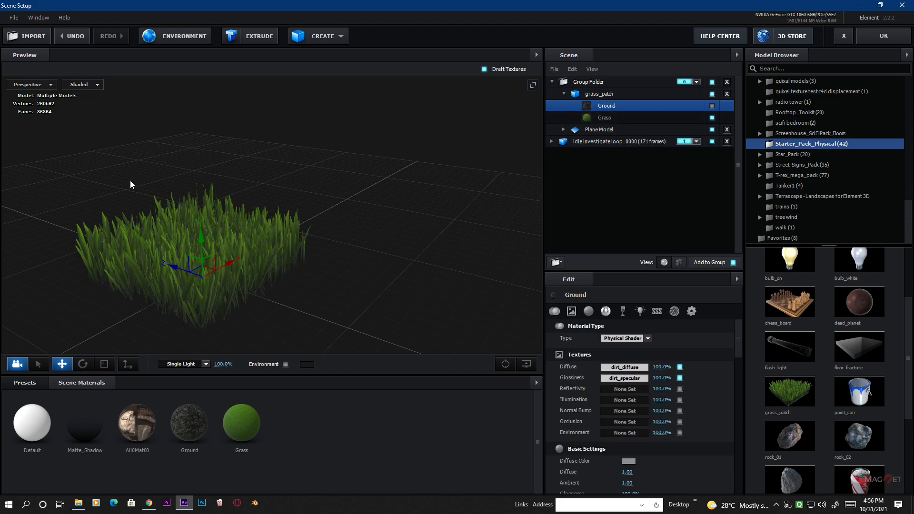
scroll(290, 270, up, 4)
scroll(290, 265, down, 7)
drag(289, 266, 364, 250)
scroll(388, 266, up, 6)
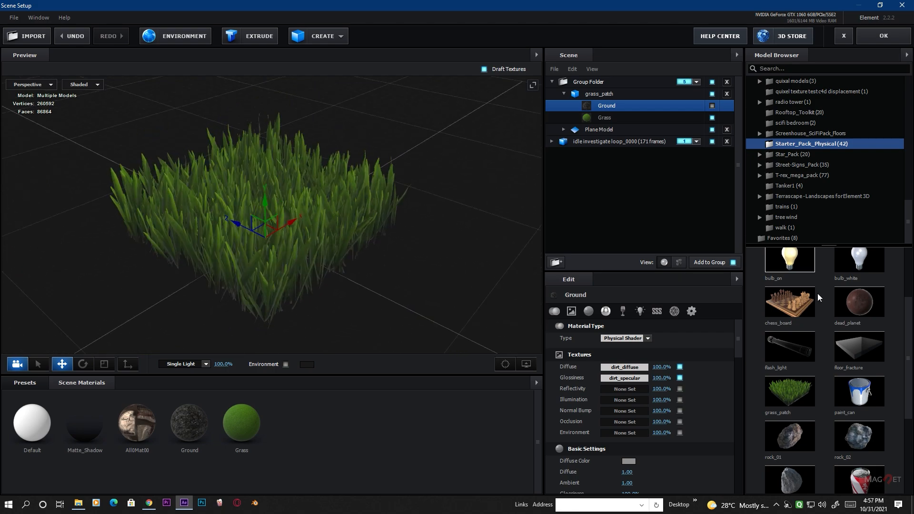
Add the rock_02 model to the group, scale it to 4%, and raise it to about Y 0.24.
scroll(807, 328, down, 2)
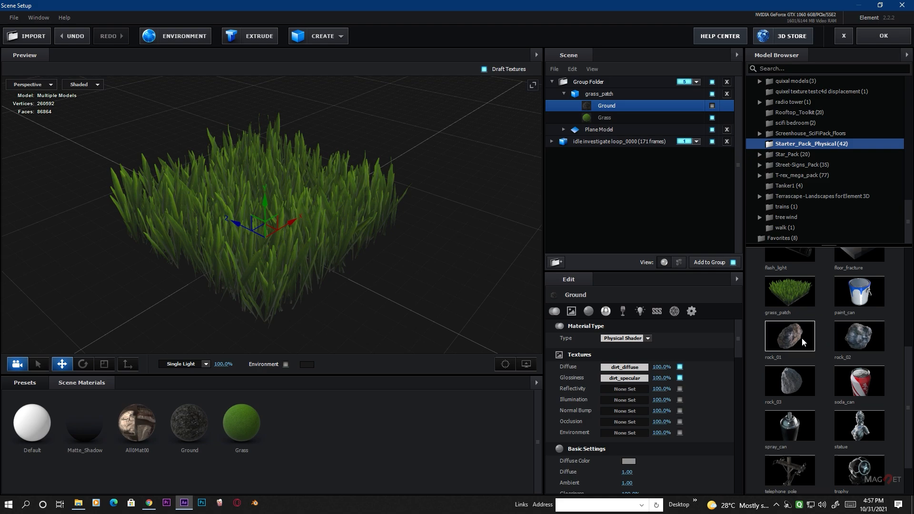
click(860, 338)
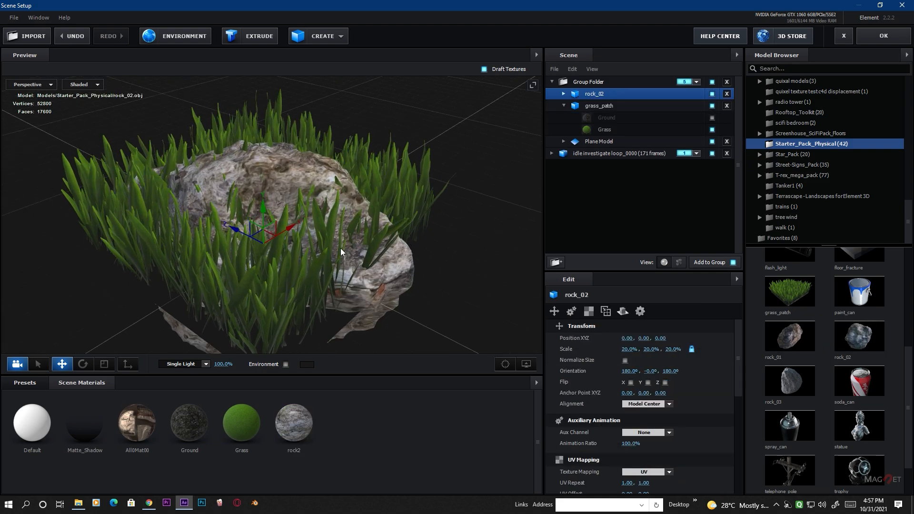
drag(265, 199, 265, 149)
drag(631, 351, 602, 334)
scroll(273, 164, up, 1)
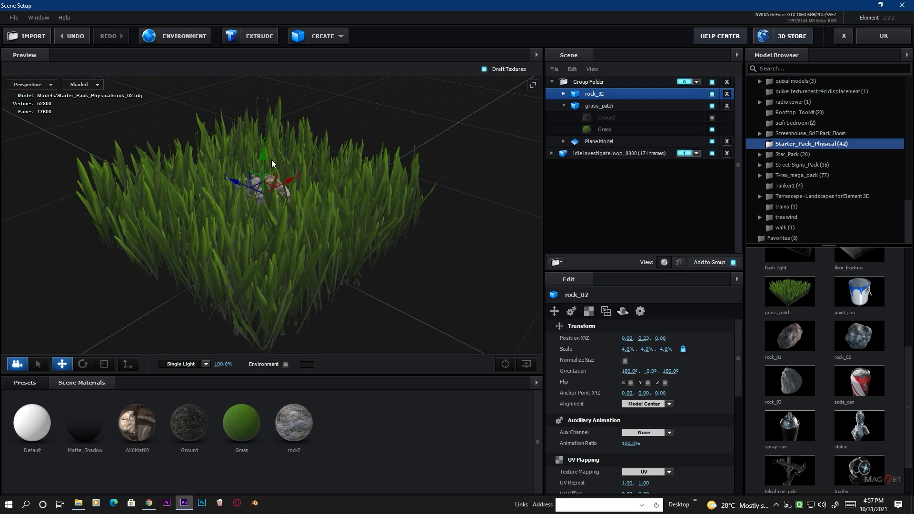
mouse_move(260, 152)
mouse_down()
mouse_move(260, 141)
mouse_move(261, 150)
mouse_up()
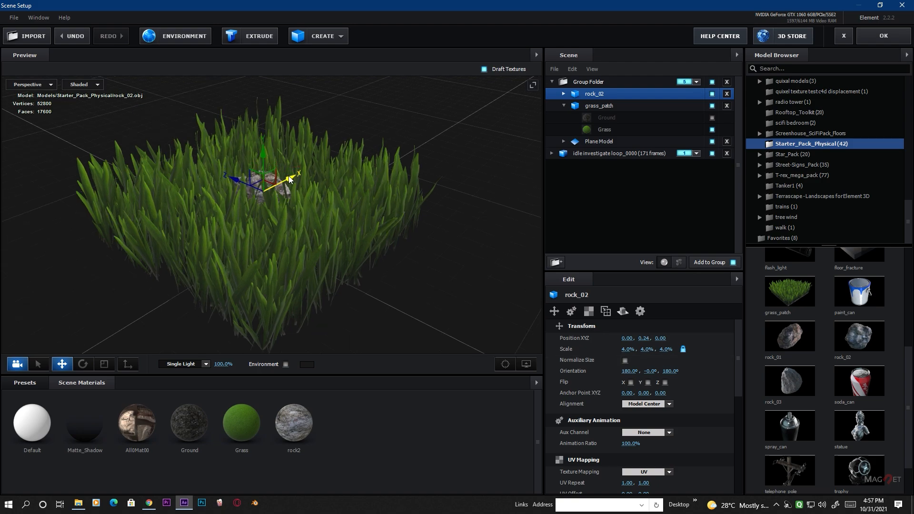
Duplicate the rock, place the copy at about X 0.48, Z -0.31, and rotate it to about 37.3°, 0°, 117.8°.
drag(292, 178, 360, 159)
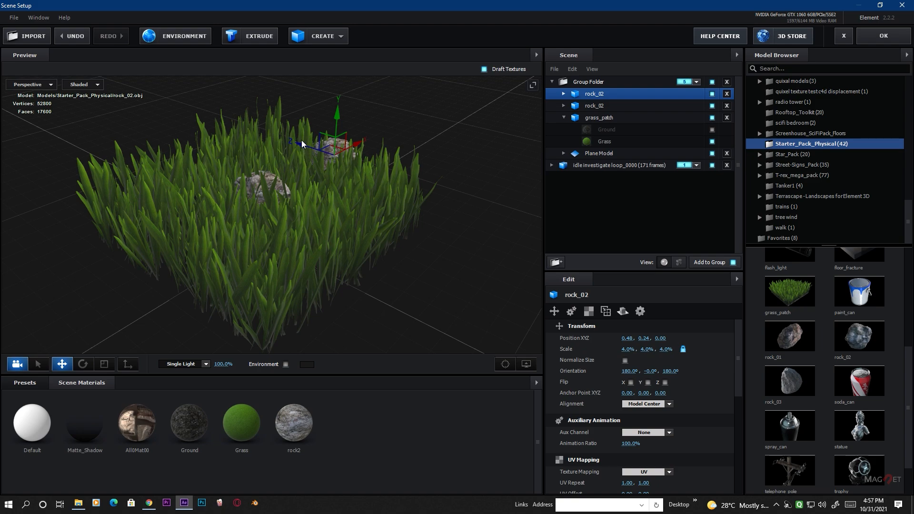
drag(302, 150, 361, 165)
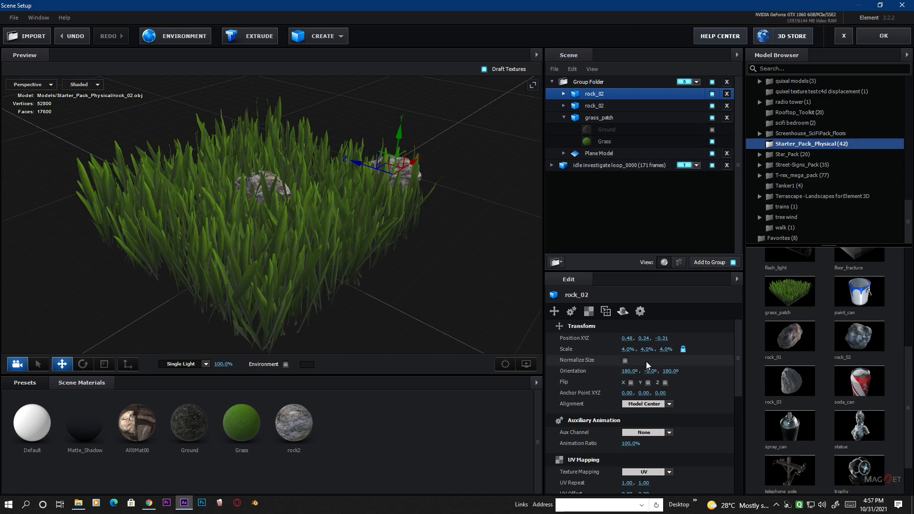
click(86, 365)
drag(368, 215, 265, 226)
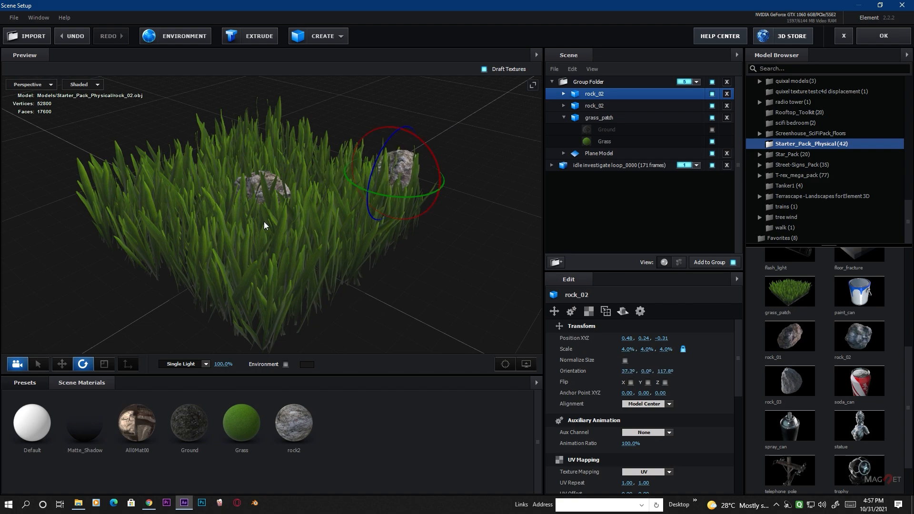
Duplicate the rotated rock, place the copy at about X -0.32, Z 0.40, and turn its X orientation to about 324.2°.
click(62, 364)
drag(419, 164, 172, 234)
key(ctrl+d)
click(83, 364)
click(62, 364)
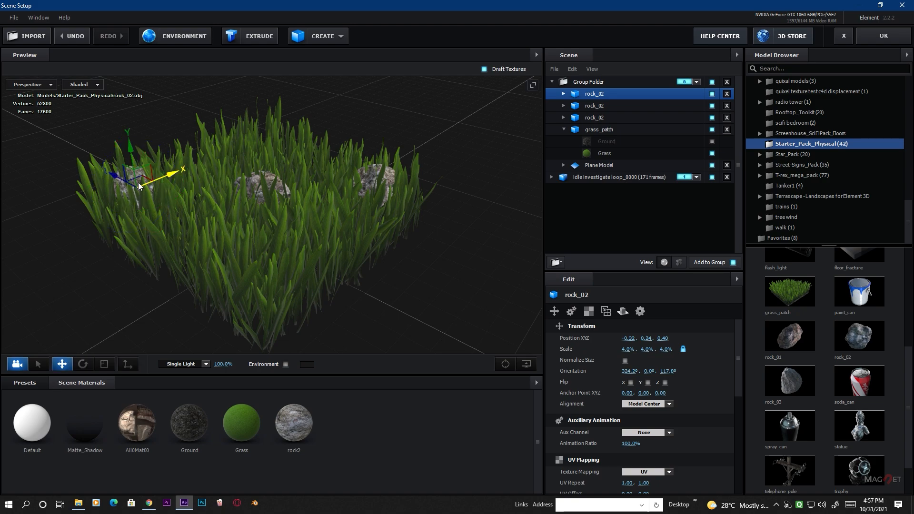
Make a fourth rock_02 copy and place it near the patch's front corner at about -0.32, 0.17, -0.21.
drag(114, 181, 246, 228)
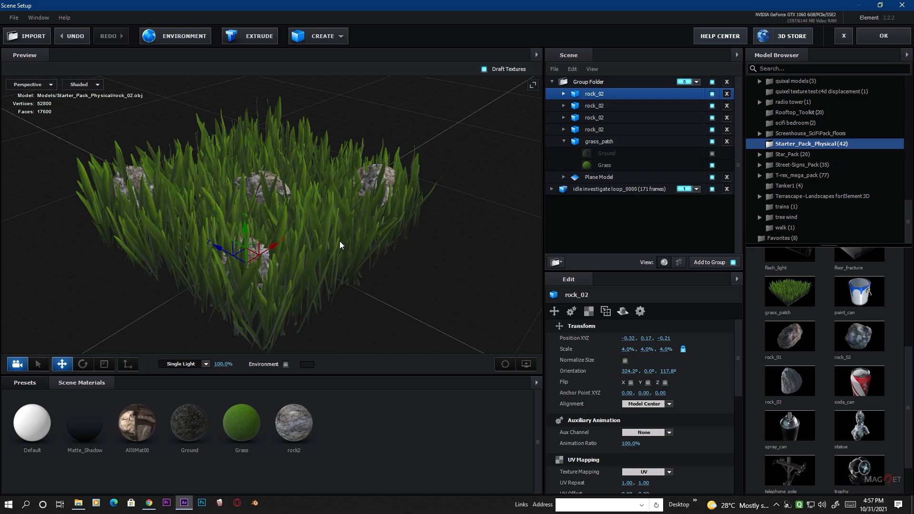
scroll(340, 242, up, 3)
scroll(341, 241, down, 3)
drag(341, 241, 366, 279)
scroll(324, 228, down, 4)
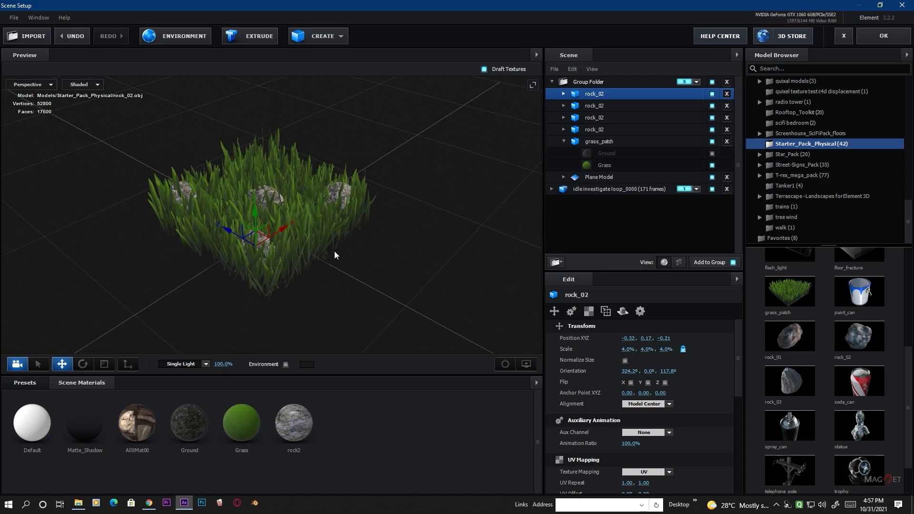
scroll(354, 256, up, 3)
scroll(355, 256, down, 2)
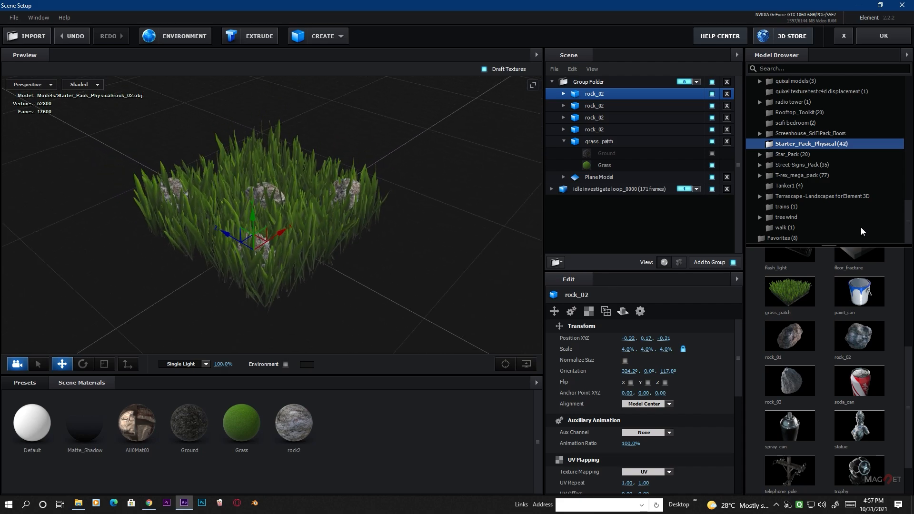
Add the Holcus model from the Grasses_&_Orchids folder of Magnet_Tree_Model_Pack_V1.0 to the group.
scroll(792, 156, up, 6)
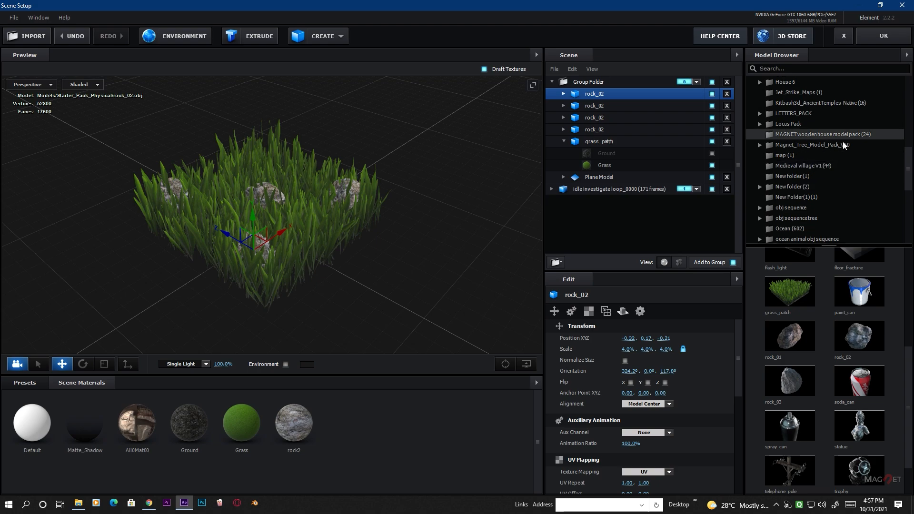
scroll(798, 144, up, 8)
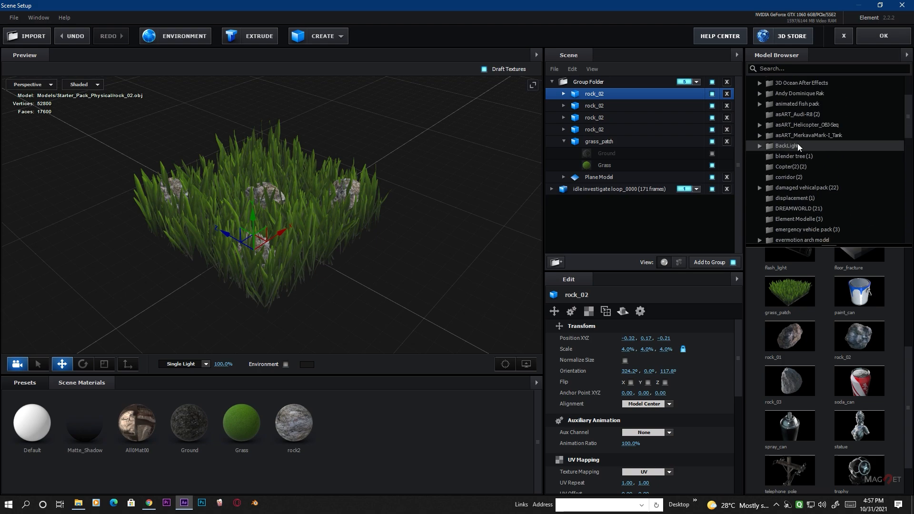
scroll(798, 144, down, 3)
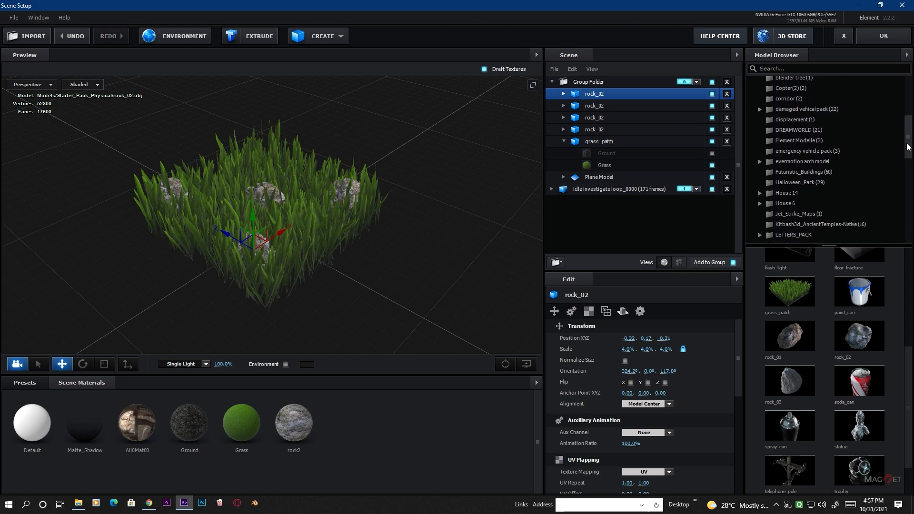
scroll(907, 146, down, 5)
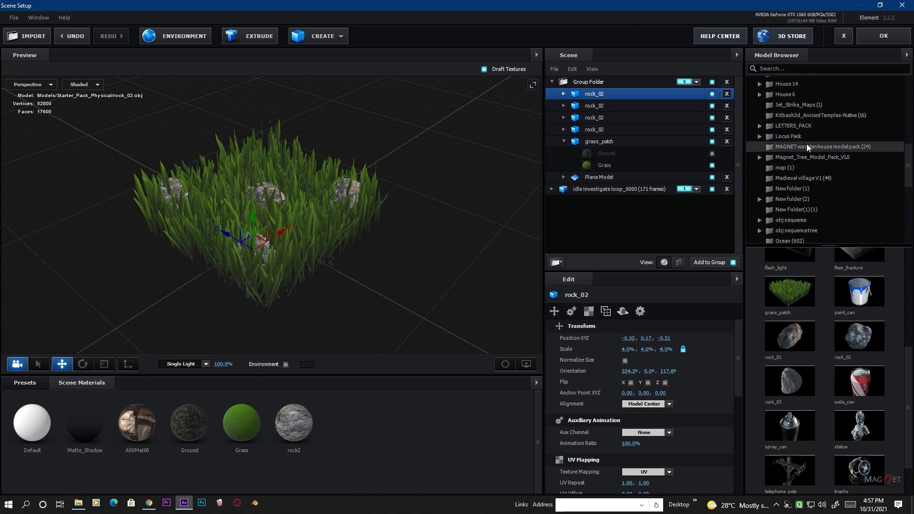
double_click(819, 157)
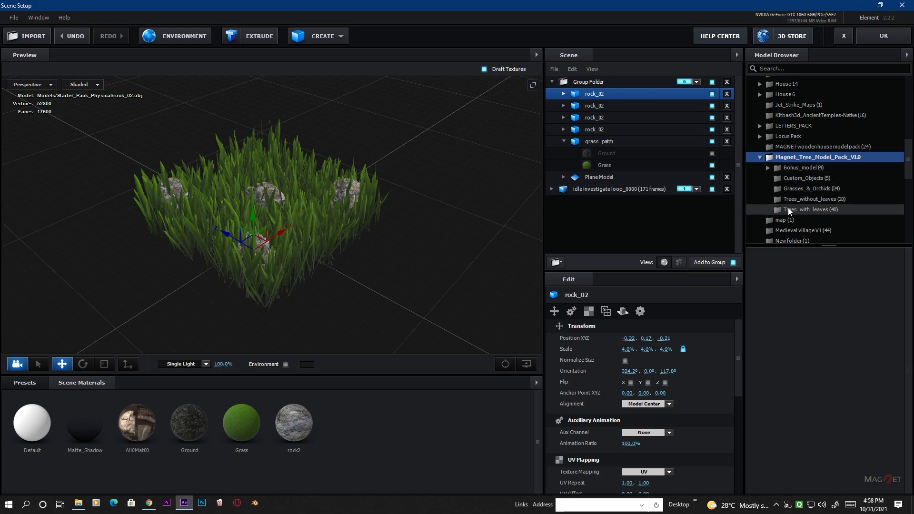
click(813, 188)
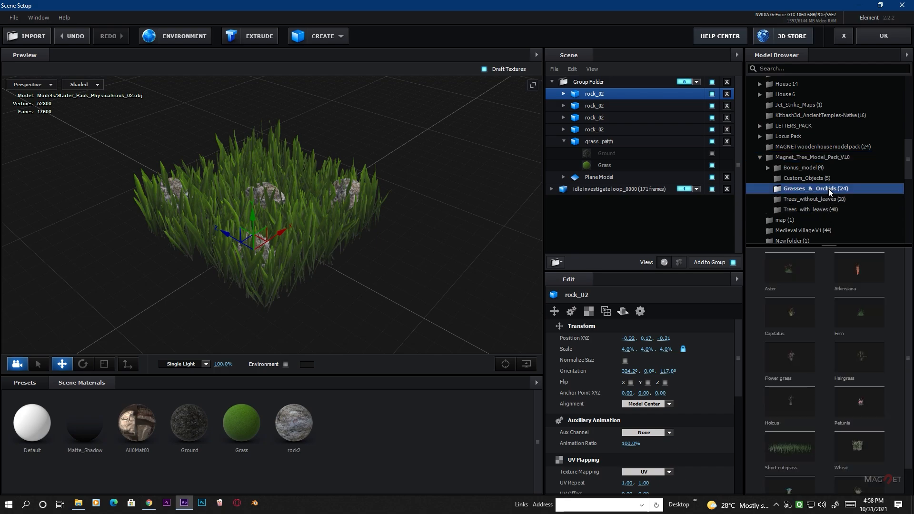
scroll(810, 362, down, 1)
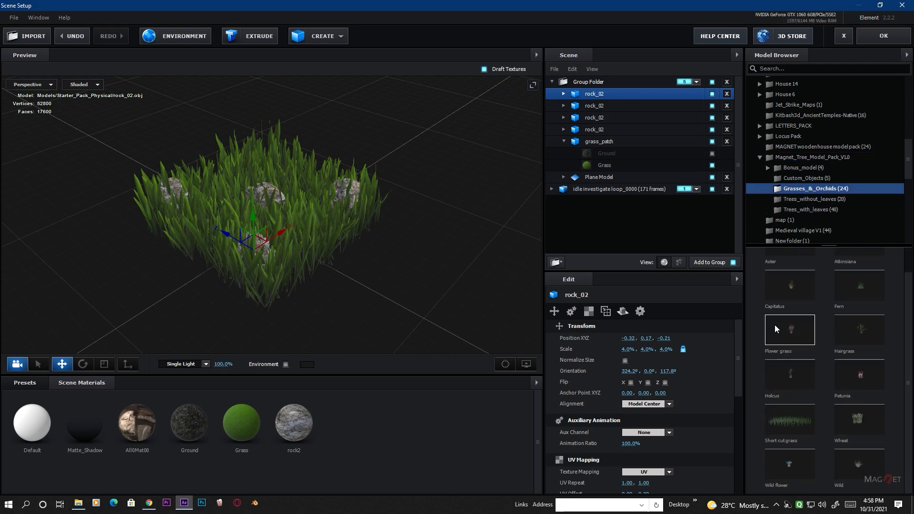
double_click(792, 371)
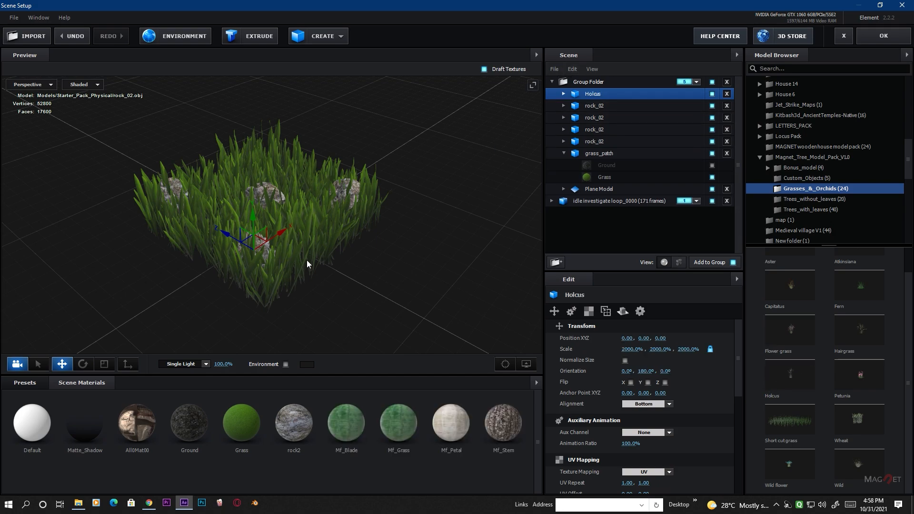
scroll(307, 260, down, 2)
scroll(306, 260, up, 5)
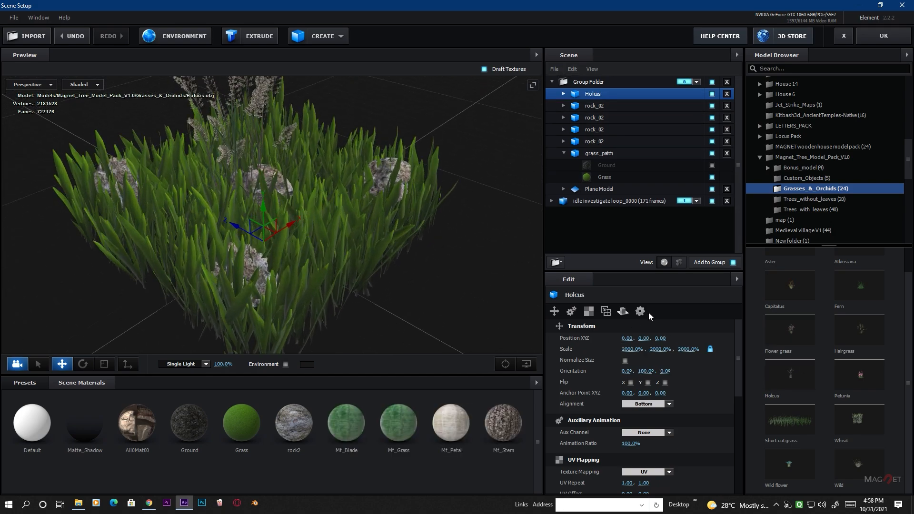
Enable subsurface scattering with an orange-yellow scatter color on Holcus's Mf_Grass material and set the preview lighting to SSS.
click(564, 94)
click(609, 105)
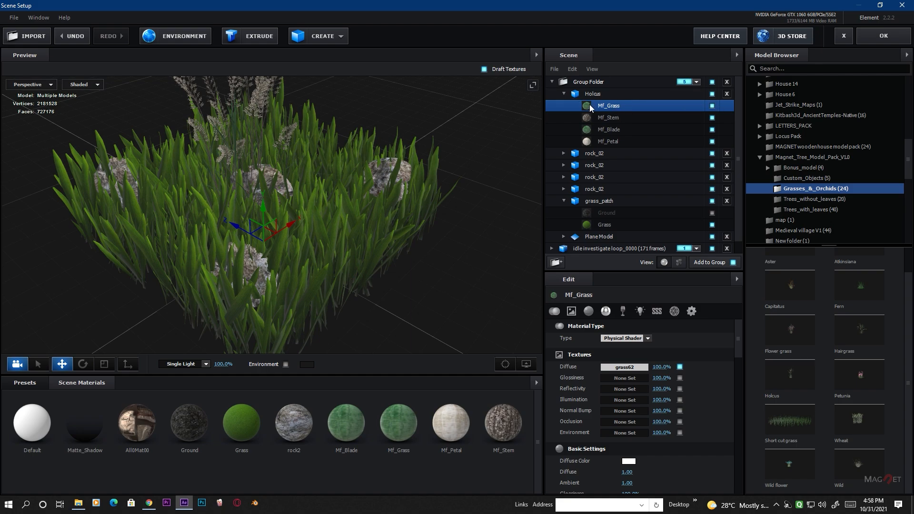
click(657, 311)
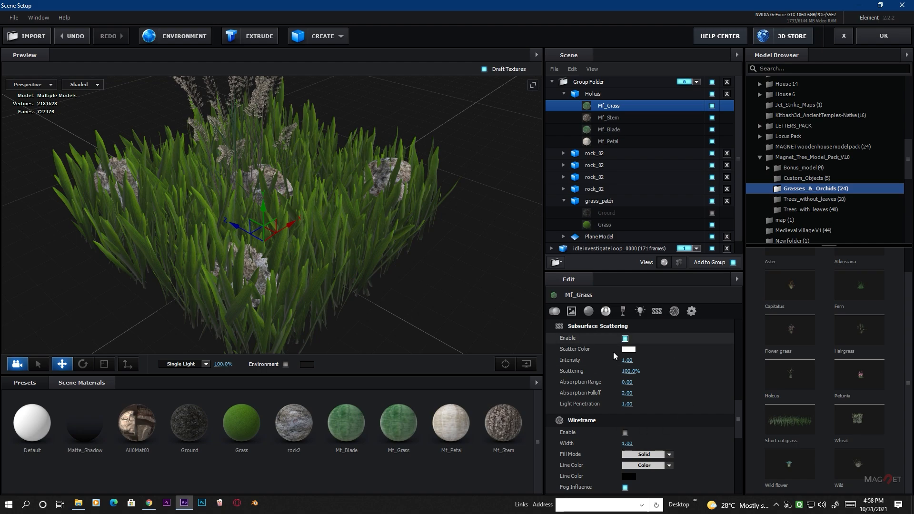
click(628, 349)
drag(674, 426, 678, 410)
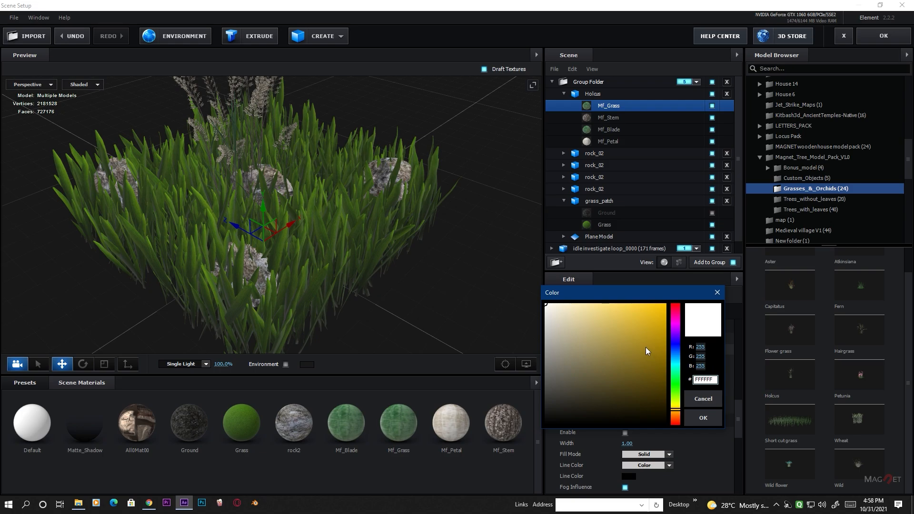
mouse_move(647, 347)
mouse_down()
mouse_move(667, 307)
mouse_move(666, 316)
mouse_up()
click(702, 416)
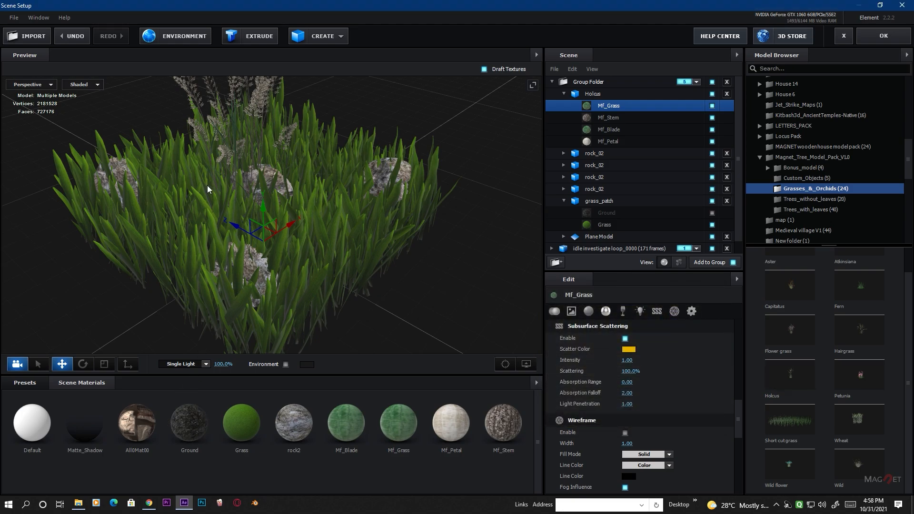
click(206, 364)
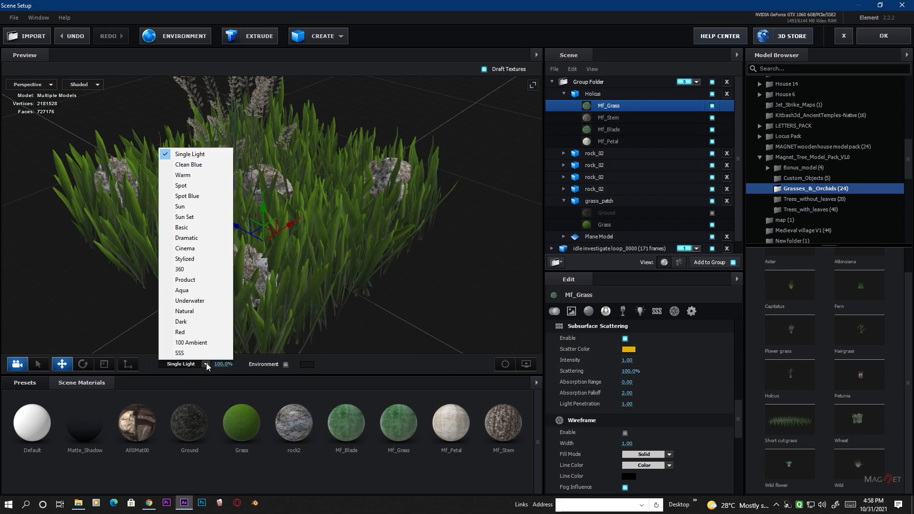
click(197, 355)
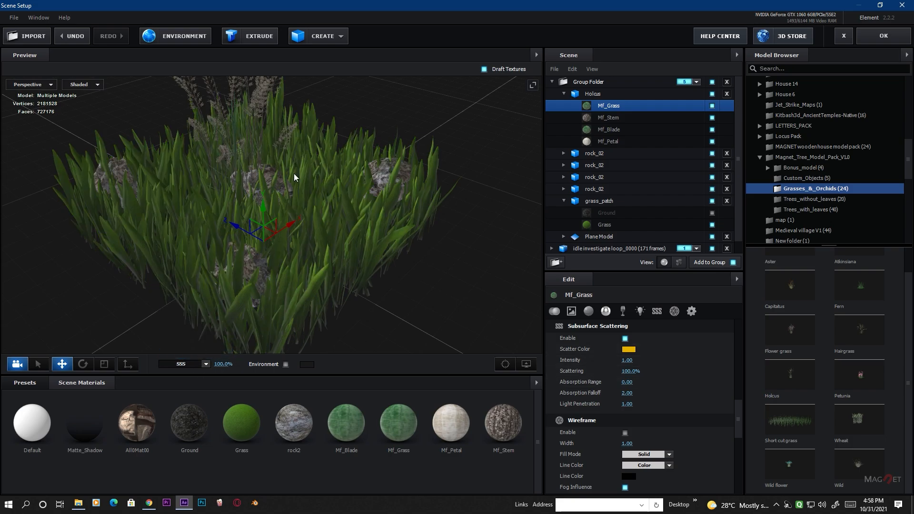
Adjust the preview's SSS lighting intensity, ending at 198.0%, while inspecting the grass patch from several angles.
mouse_move(395, 291)
mouse_down()
mouse_move(350, 294)
mouse_move(385, 276)
mouse_up()
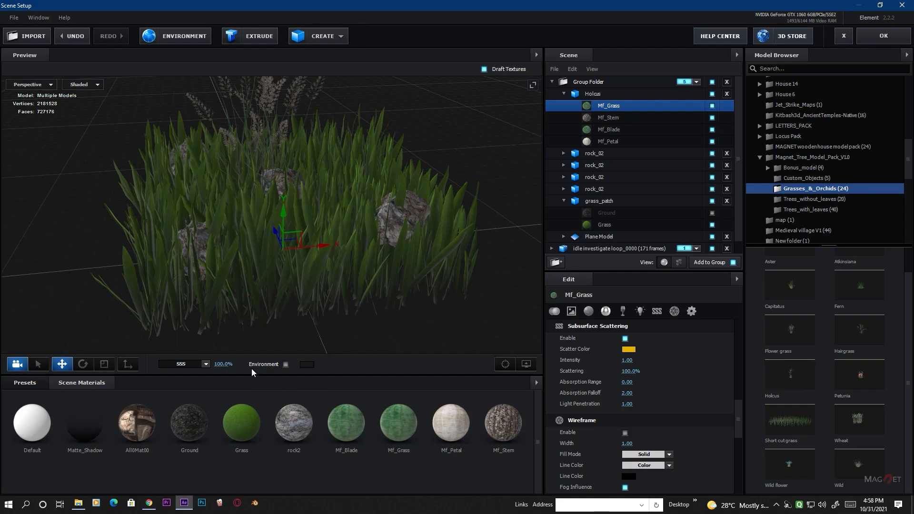
drag(223, 365, 479, 356)
scroll(386, 231, up, 5)
drag(385, 232, 419, 214)
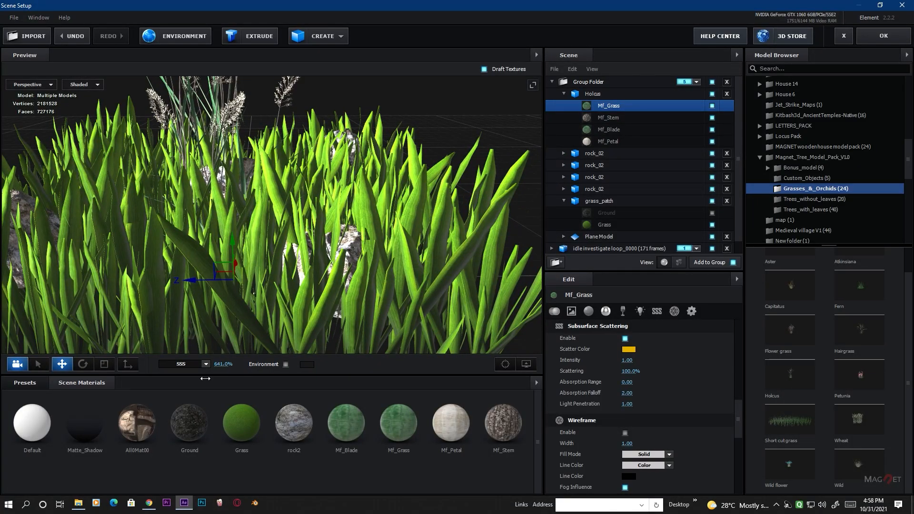
drag(223, 364, 49, 410)
scroll(338, 272, down, 3)
mouse_move(338, 272)
mouse_down()
mouse_move(391, 304)
mouse_move(349, 277)
mouse_up()
Enable subsurface scattering on grass_patch's Grass material and set its scatter color to orange E79800.
click(601, 223)
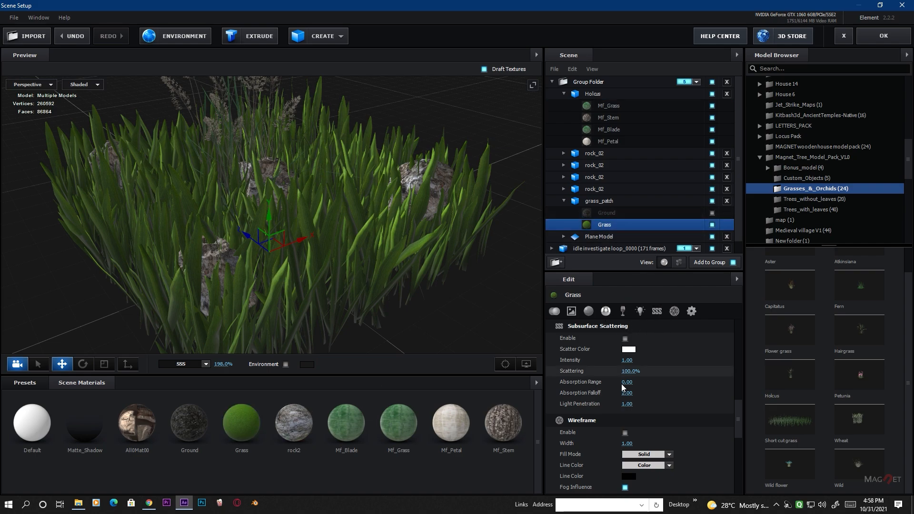
click(625, 338)
click(629, 349)
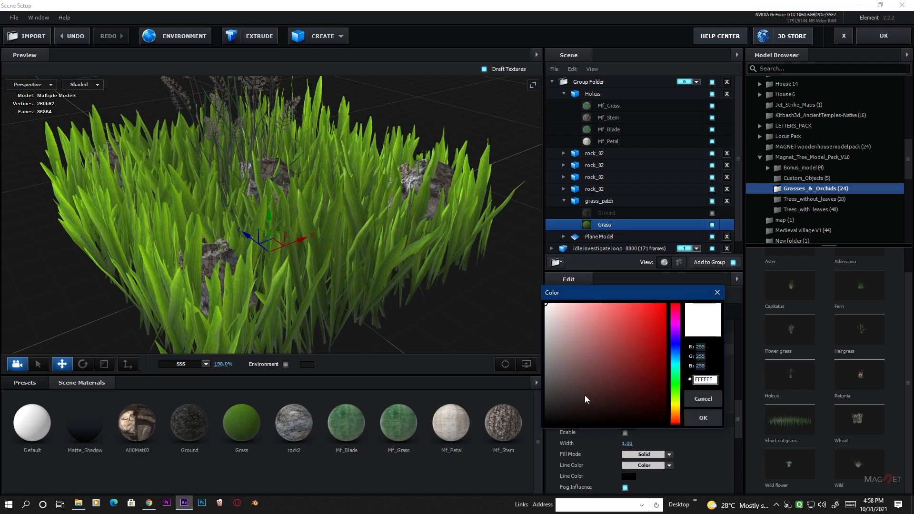
drag(674, 408, 678, 408)
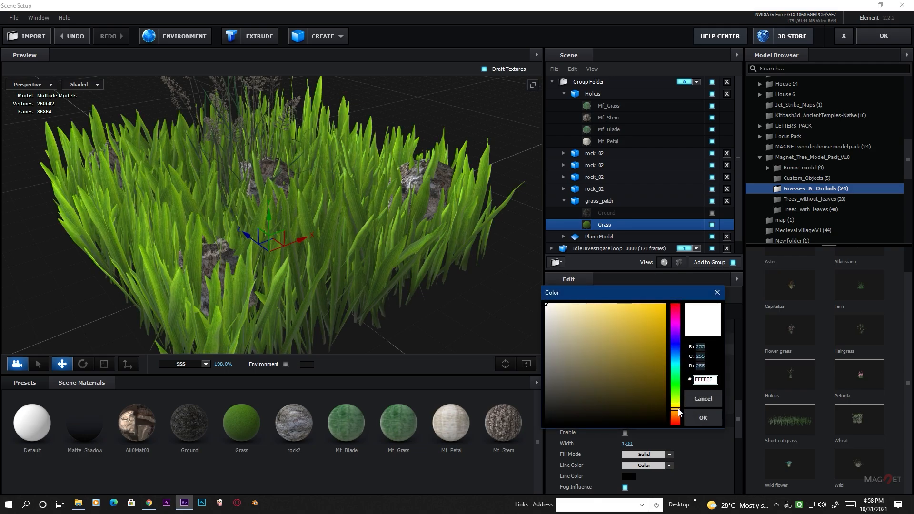
drag(642, 350, 669, 315)
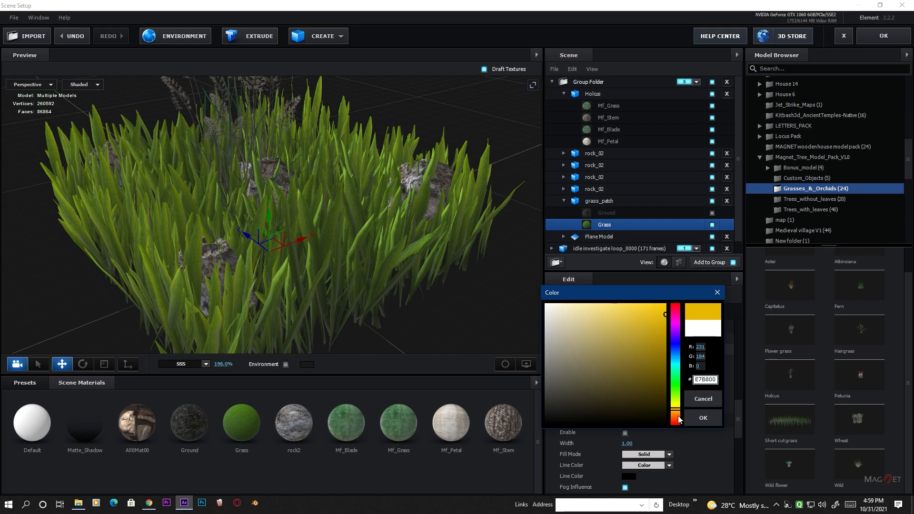
mouse_move(680, 420)
mouse_down()
mouse_move(678, 402)
mouse_move(680, 412)
mouse_up()
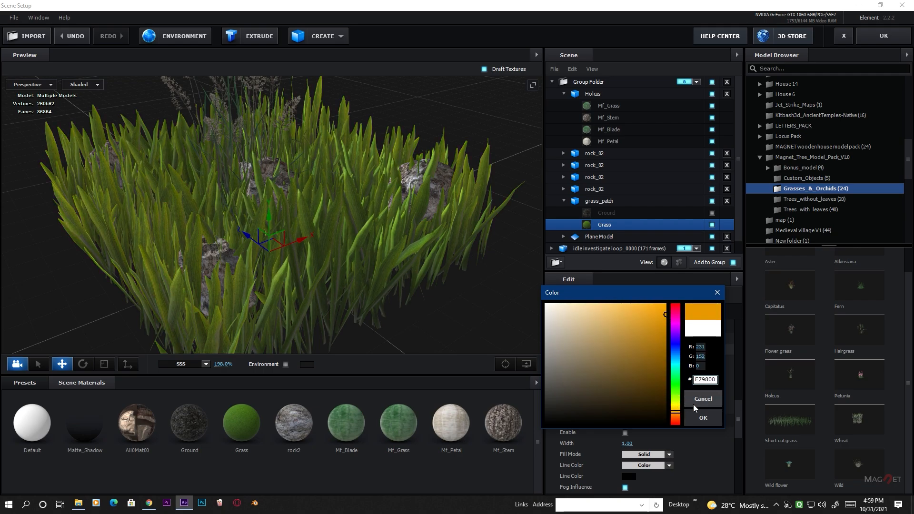
click(704, 419)
Hide and show Holcus's Mf_Stem material to identify which part of the plant it covers.
drag(307, 243, 375, 181)
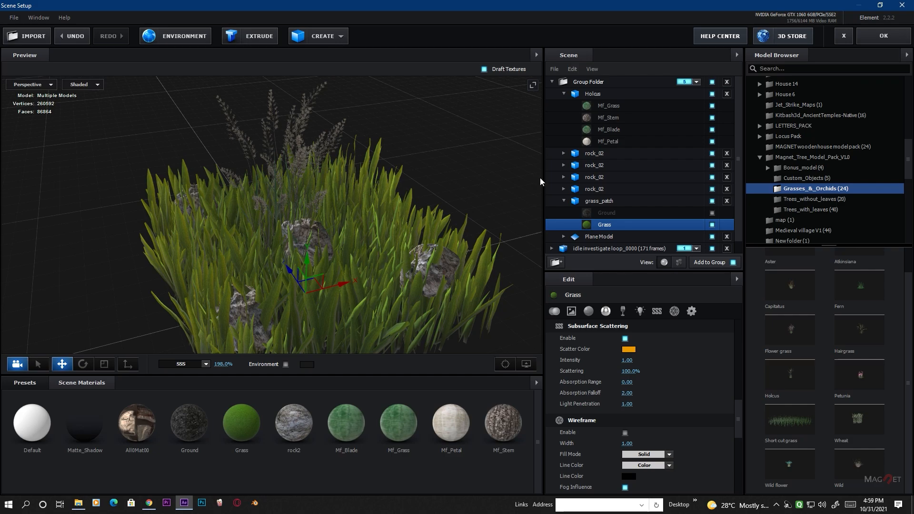
click(604, 127)
click(605, 117)
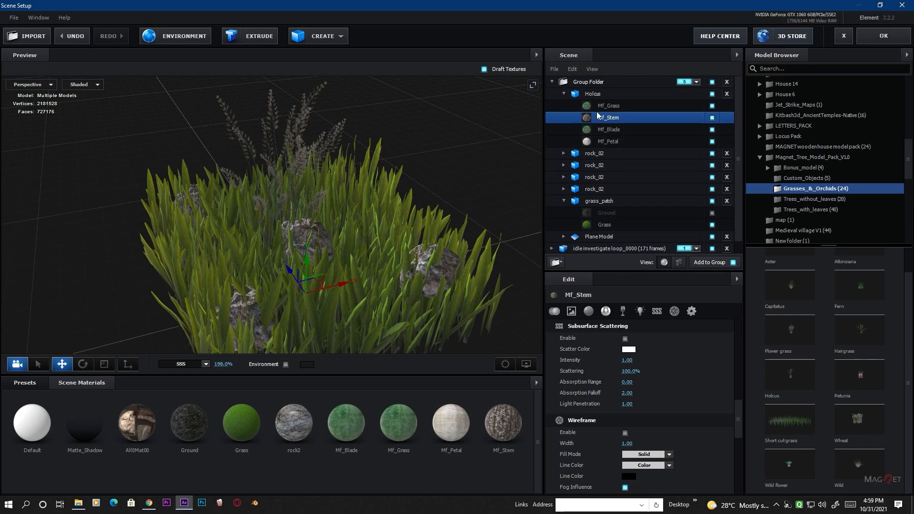
scroll(320, 143, up, 5)
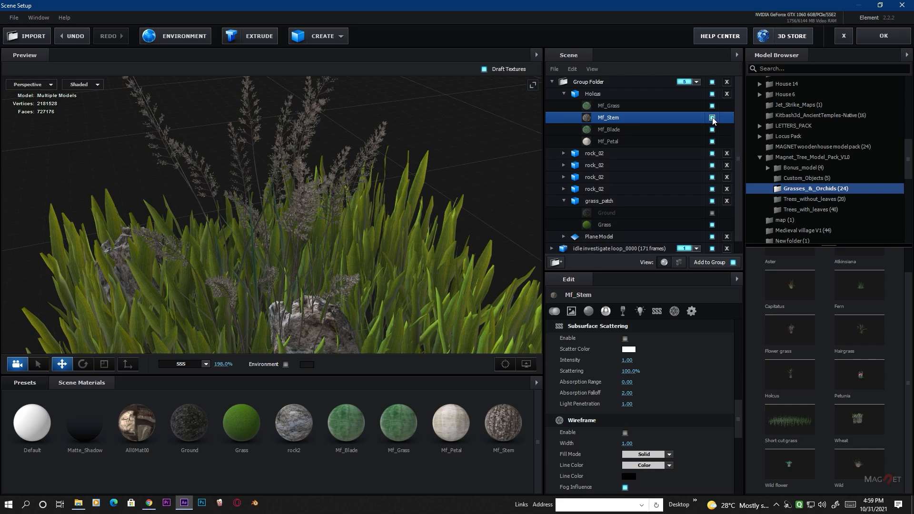
click(713, 118)
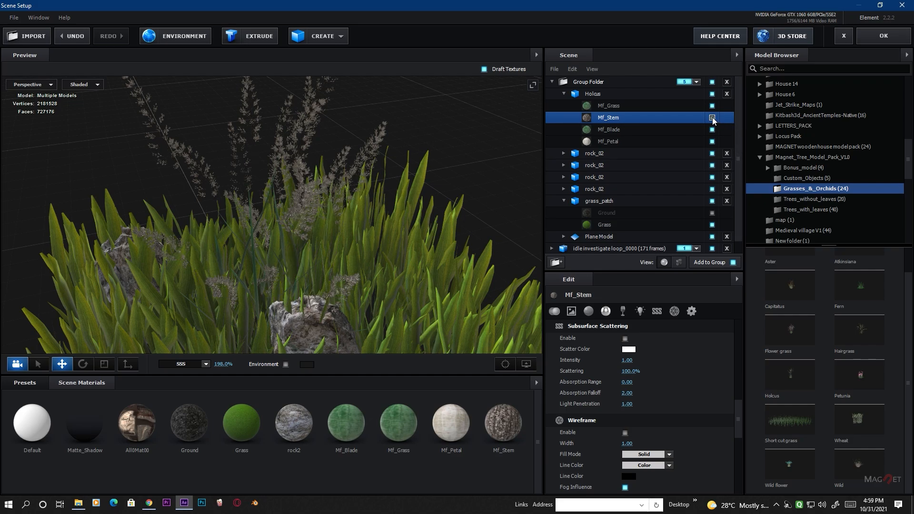
click(712, 117)
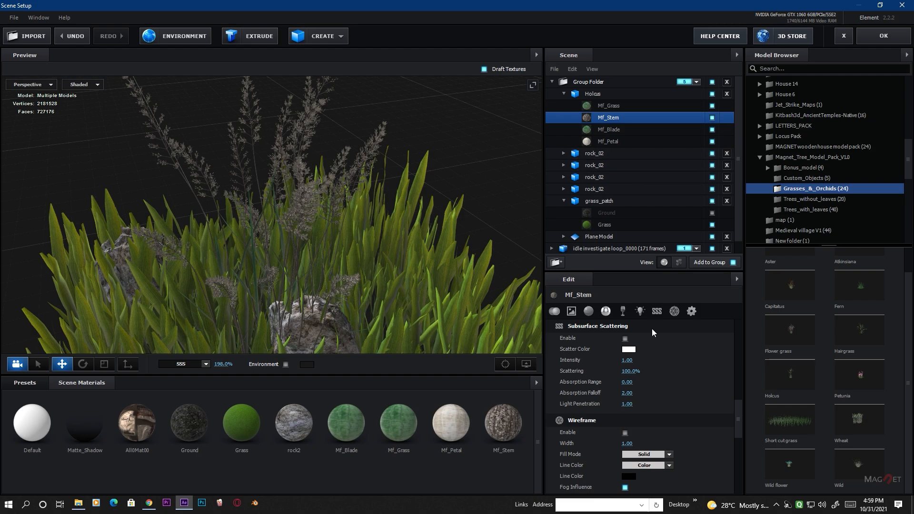
Enable subsurface scattering on Holcus's Mf_Stem material and set its scatter color to light green C7FFA5.
click(625, 339)
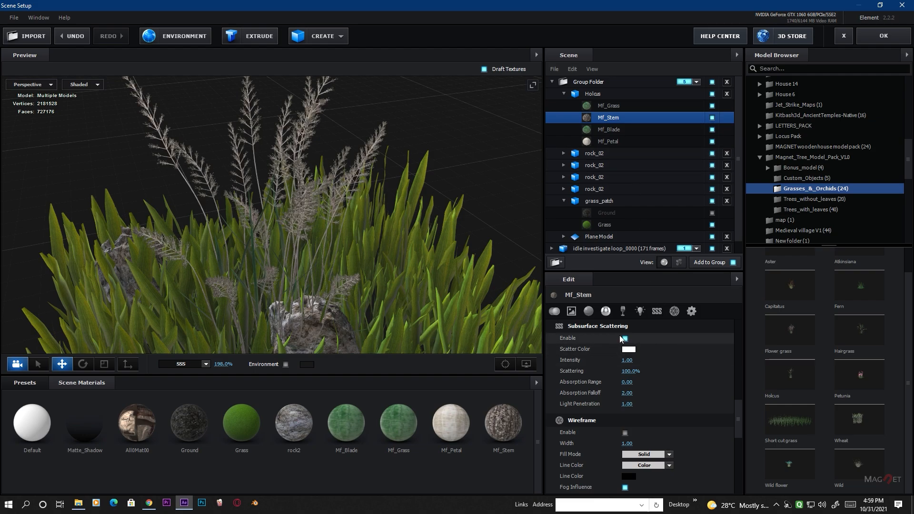
scroll(330, 260, up, 3)
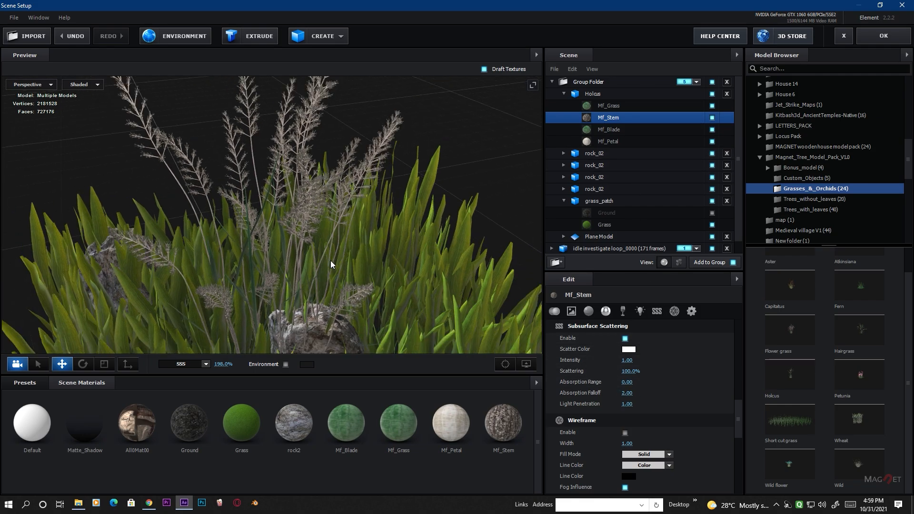
click(628, 349)
drag(675, 418, 676, 393)
drag(601, 309, 588, 302)
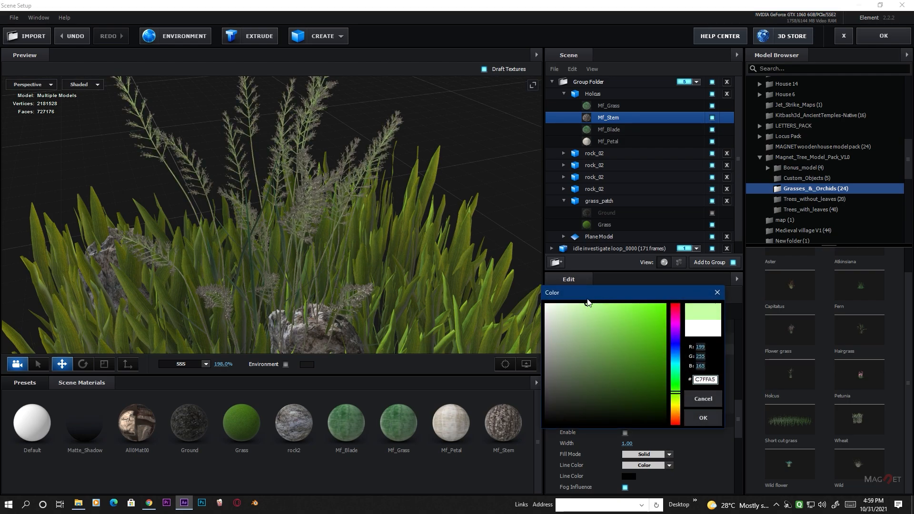
click(700, 419)
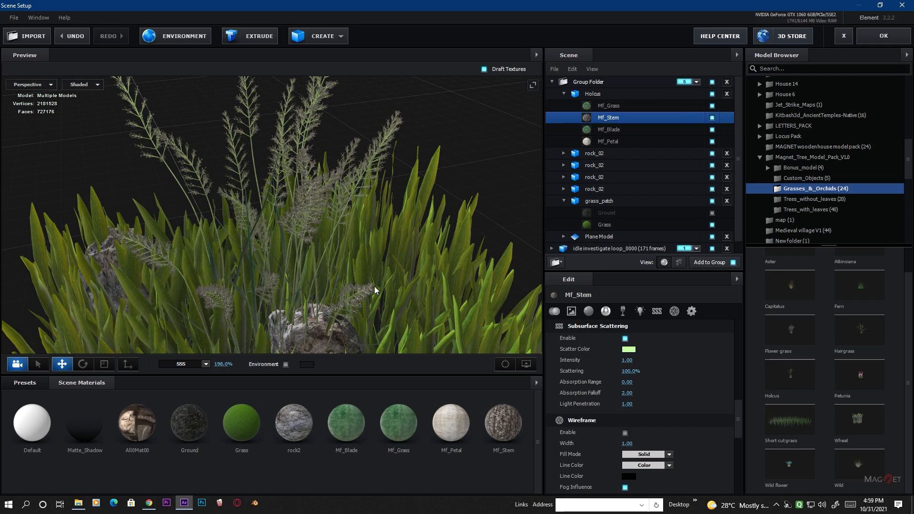
Enable subsurface scattering on Holcus's Mf_Blade material with a light orange scatter color.
click(622, 133)
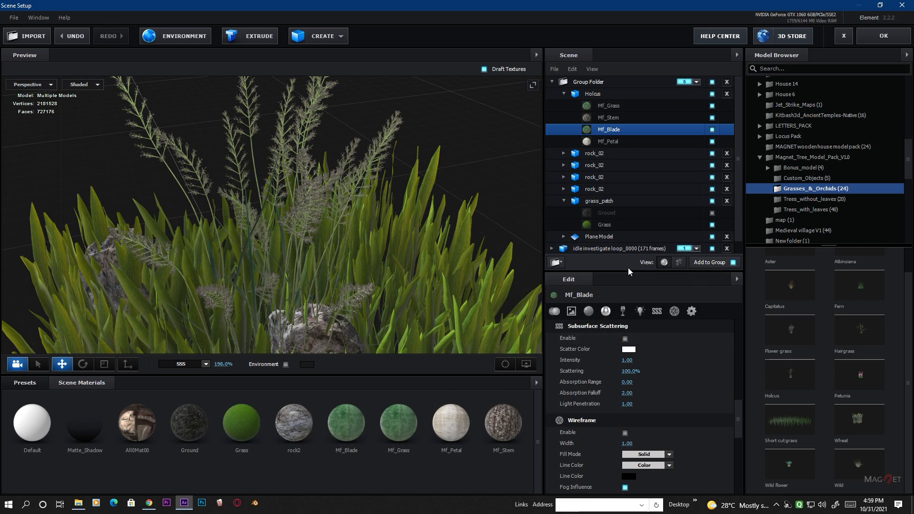
click(626, 339)
click(629, 350)
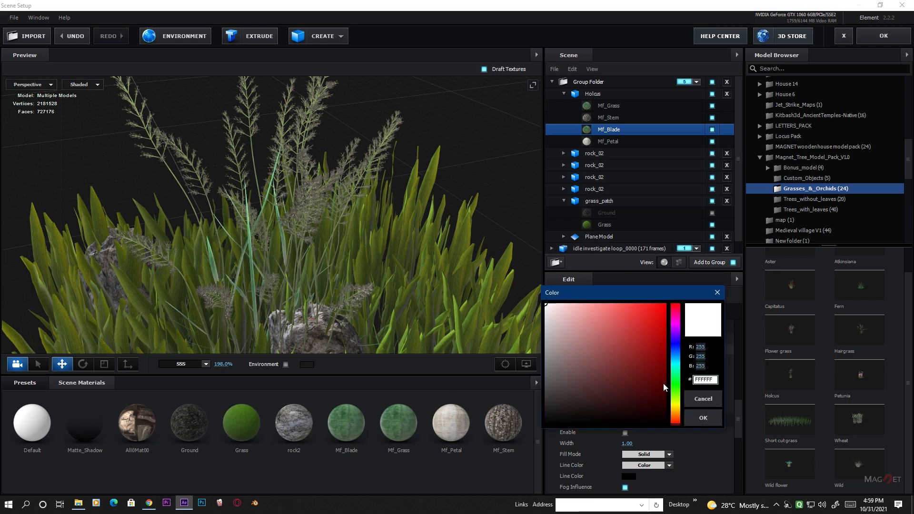
click(677, 399)
mouse_move(678, 403)
mouse_down()
mouse_move(678, 422)
mouse_move(679, 413)
mouse_up()
drag(644, 324, 648, 305)
click(714, 421)
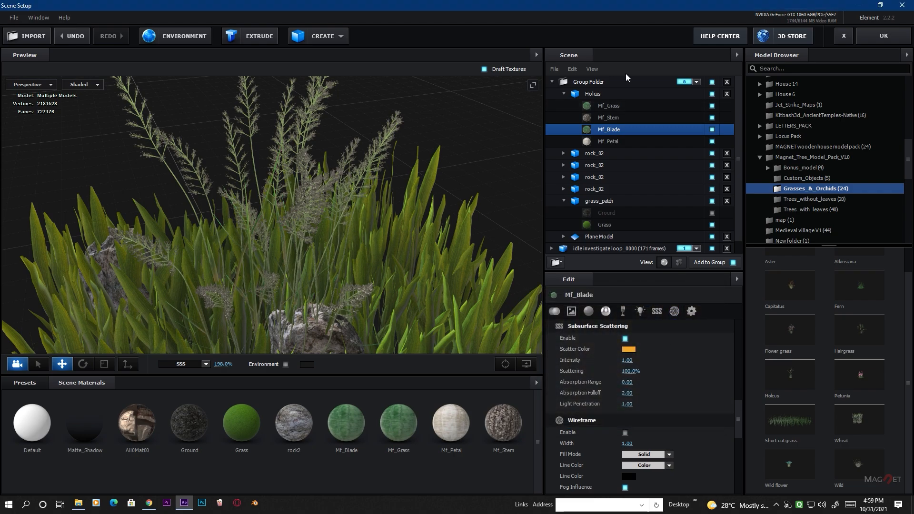
Set the diffuse color of Holcus's Mf_Petal material to orange-red FF753F.
click(609, 142)
scroll(317, 156, up, 3)
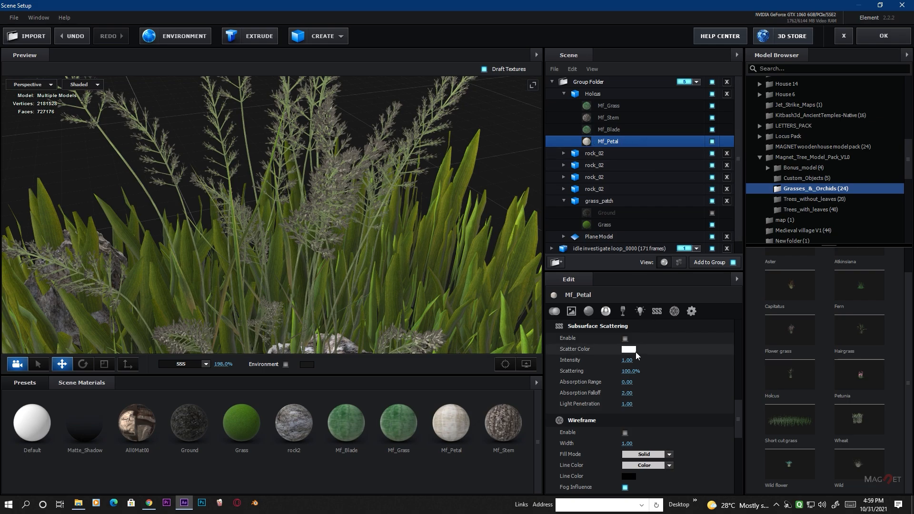
scroll(729, 402, up, 2)
drag(737, 409, 733, 316)
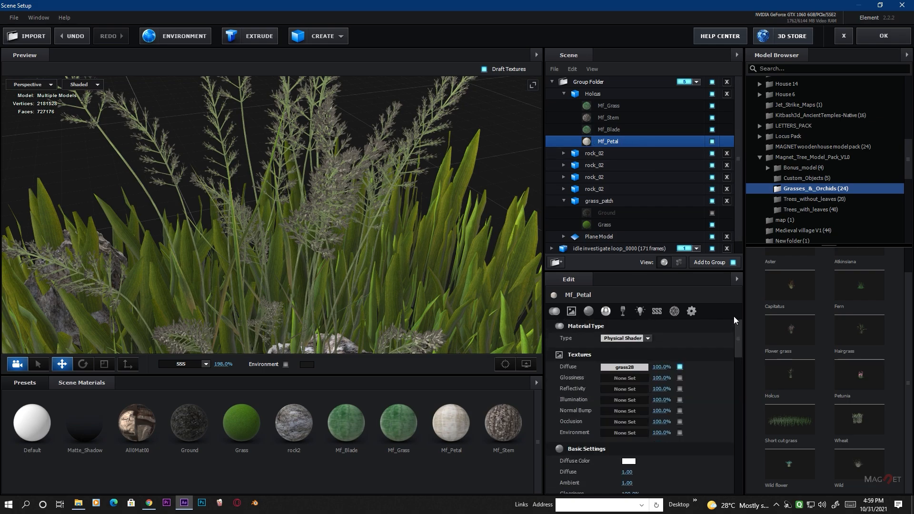
click(628, 462)
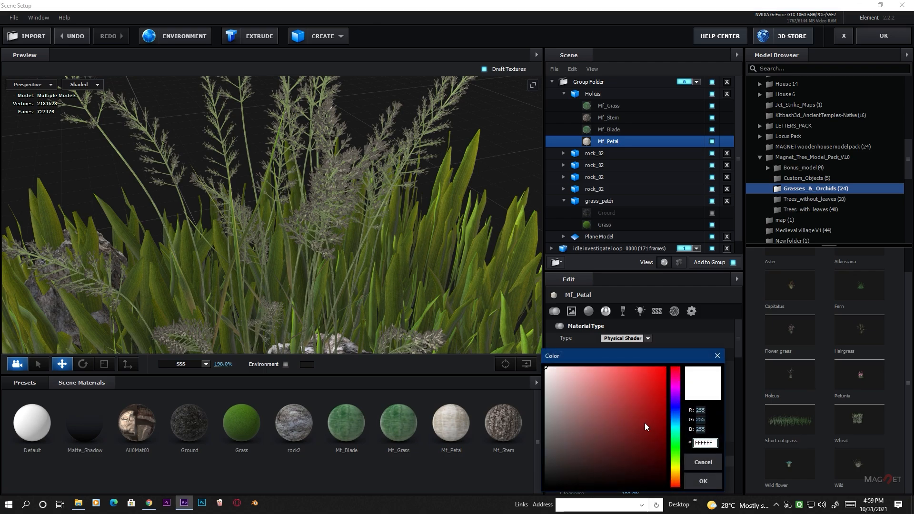
drag(616, 393, 636, 365)
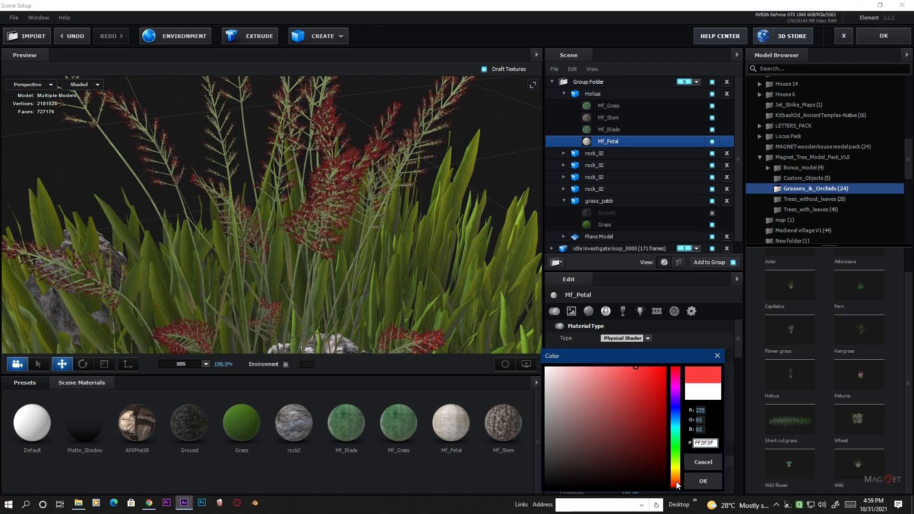
mouse_move(678, 485)
mouse_down()
mouse_move(676, 469)
mouse_move(677, 481)
mouse_up()
click(702, 486)
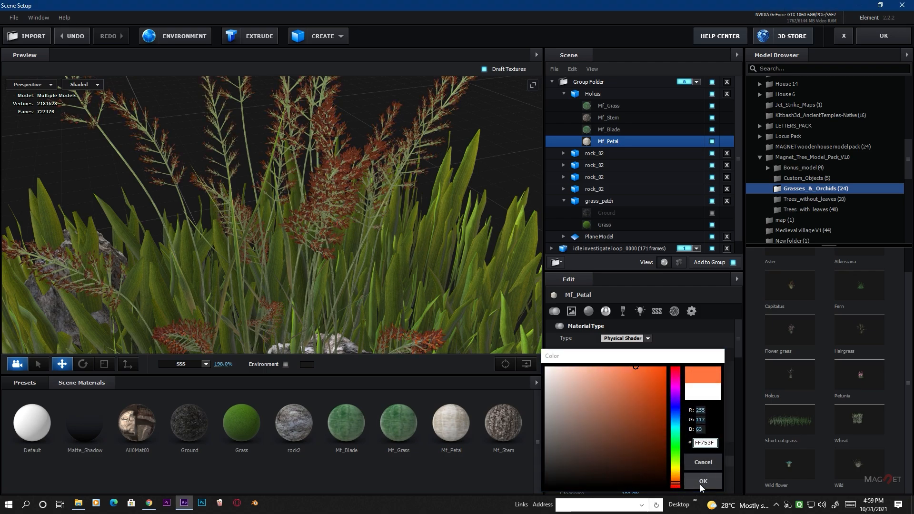
Enable subsurface scattering on Holcus's Mf_Petal material and set its scatter color to light orange FF9F5F.
click(657, 311)
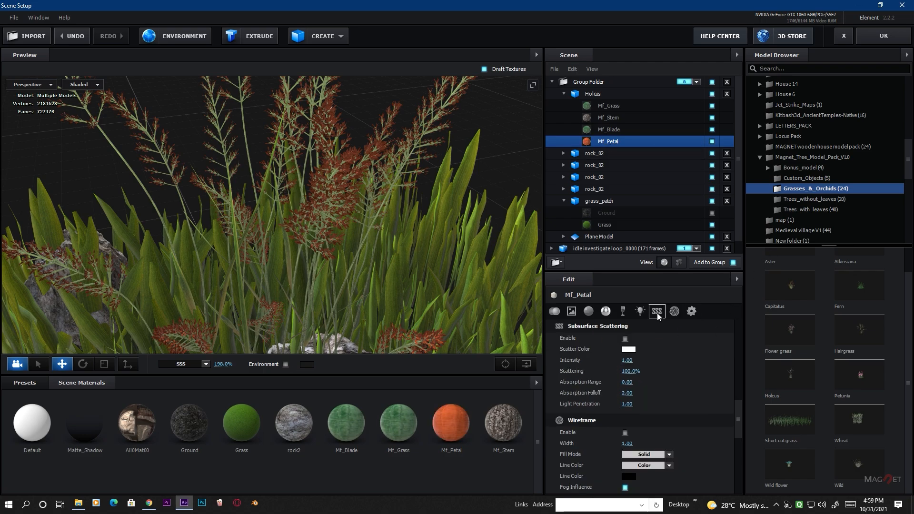
click(625, 338)
click(628, 349)
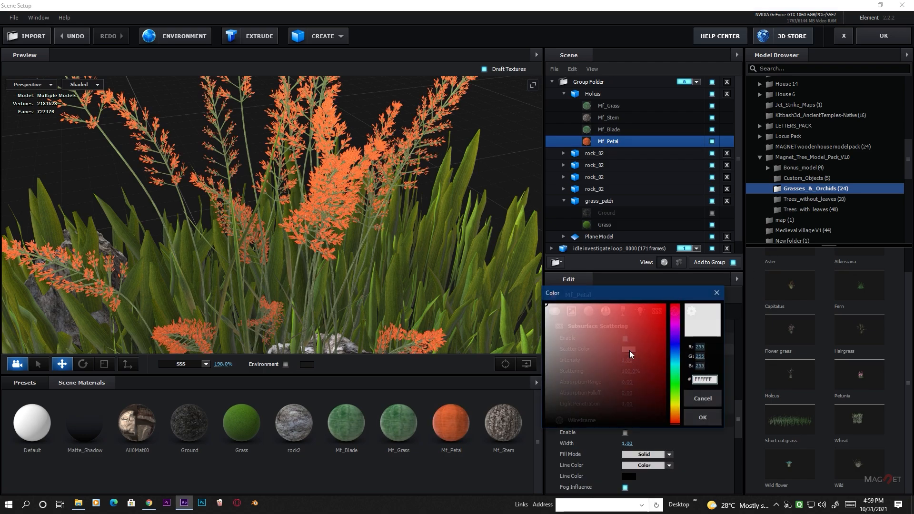
drag(676, 420, 677, 418)
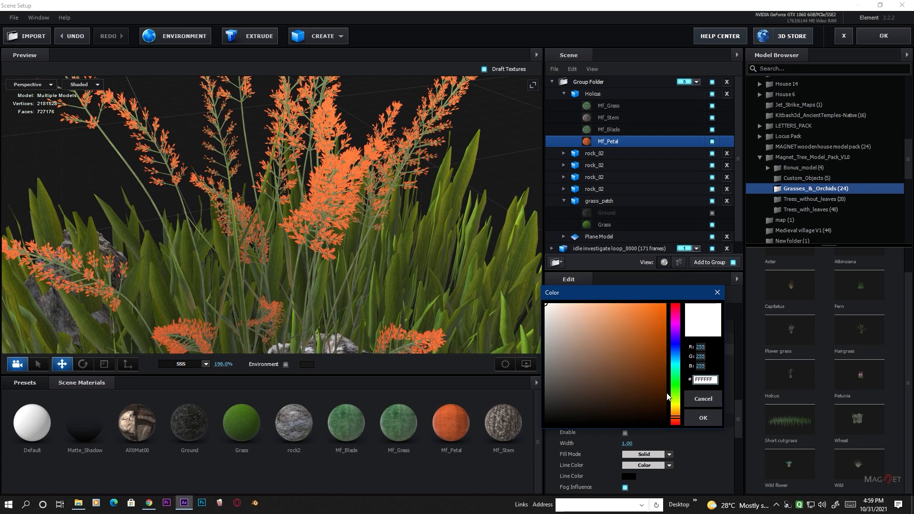
drag(639, 311, 621, 300)
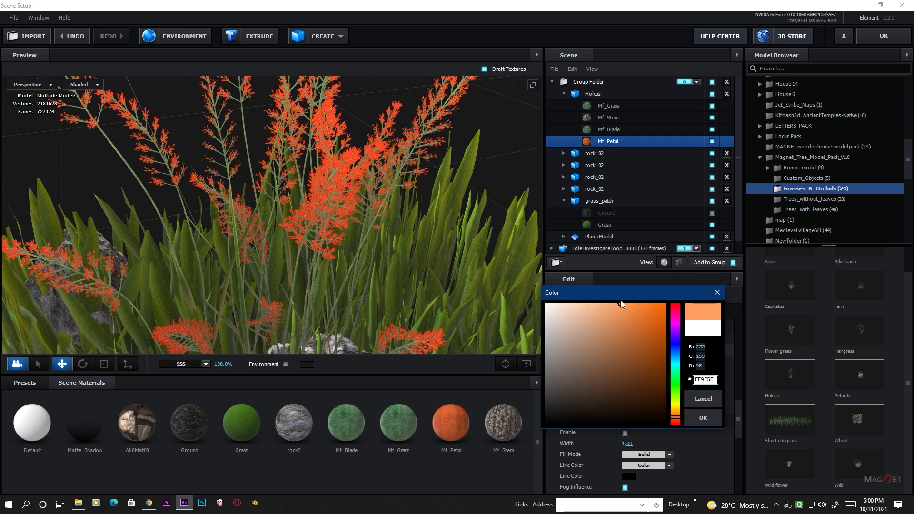
click(711, 422)
Enable Normalize Size on the Holcus model, reset its scale and set the scale to 38.5%.
scroll(406, 248, down, 10)
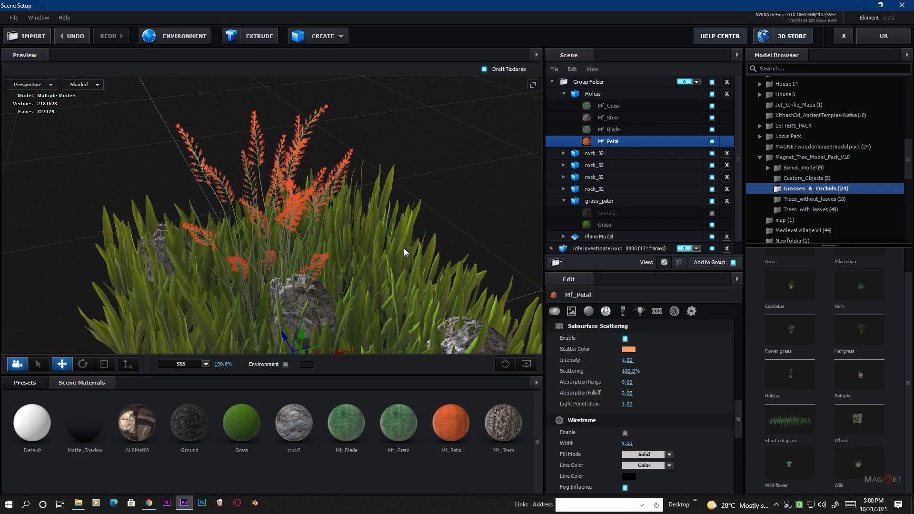
drag(391, 273, 276, 311)
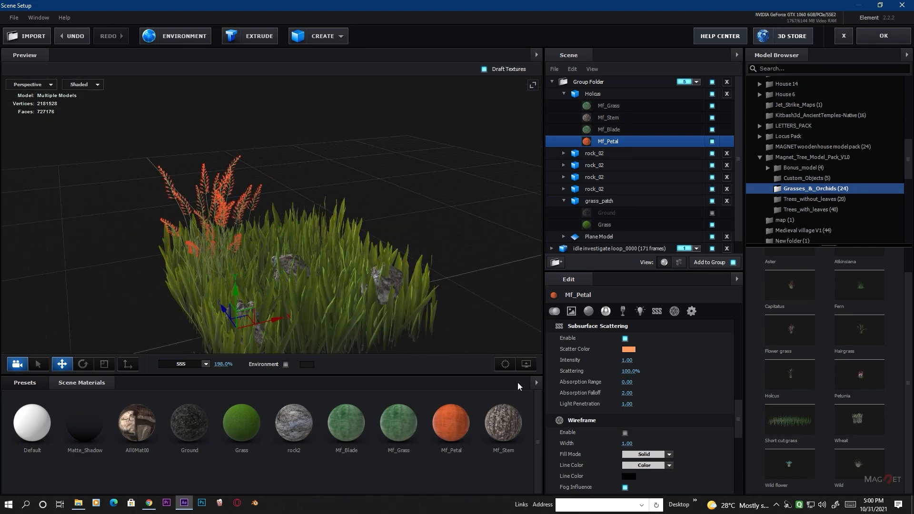
scroll(628, 371, up, 10)
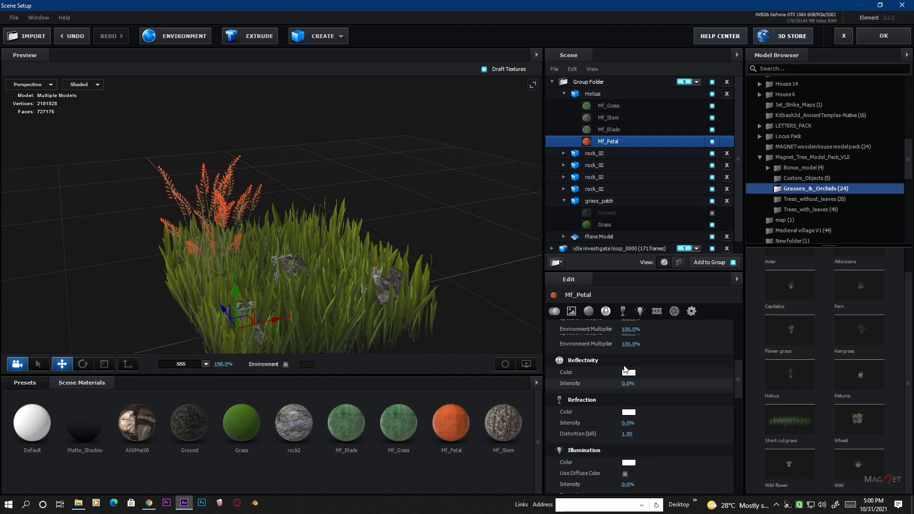
scroll(645, 422, up, 2)
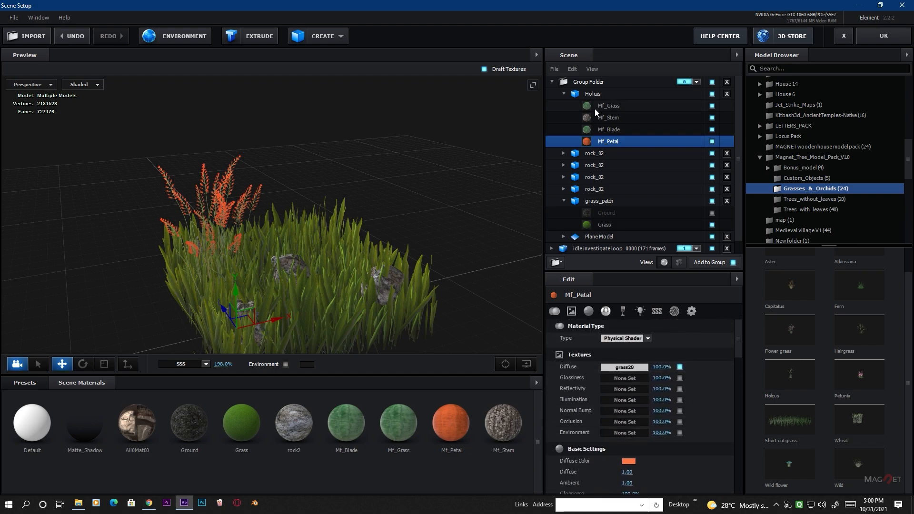
click(595, 94)
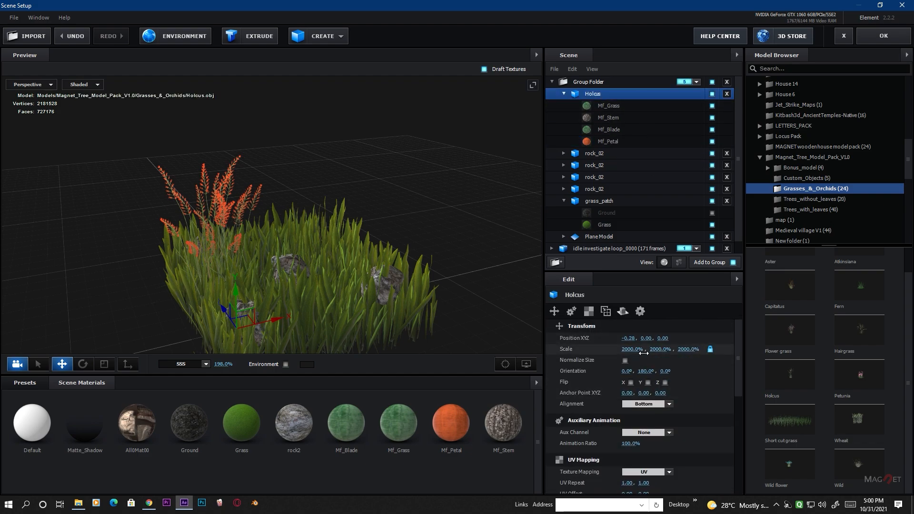
click(624, 360)
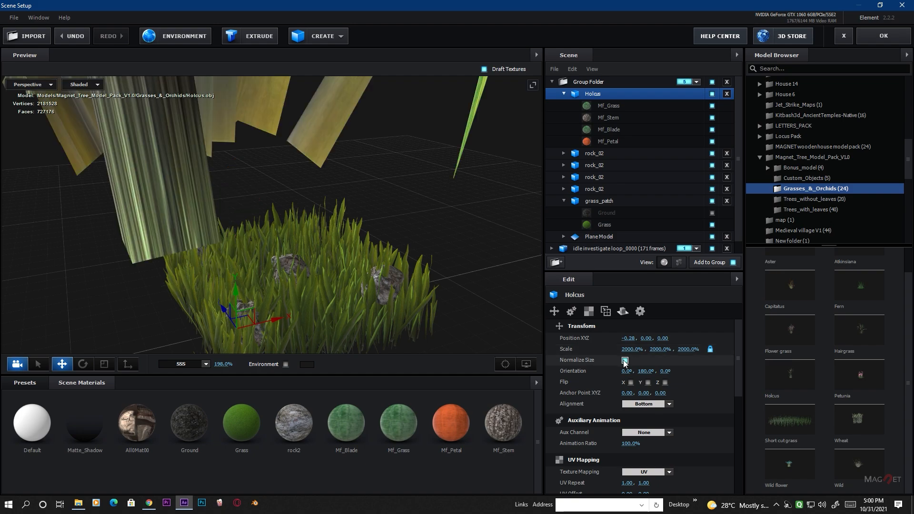
right_click(576, 350)
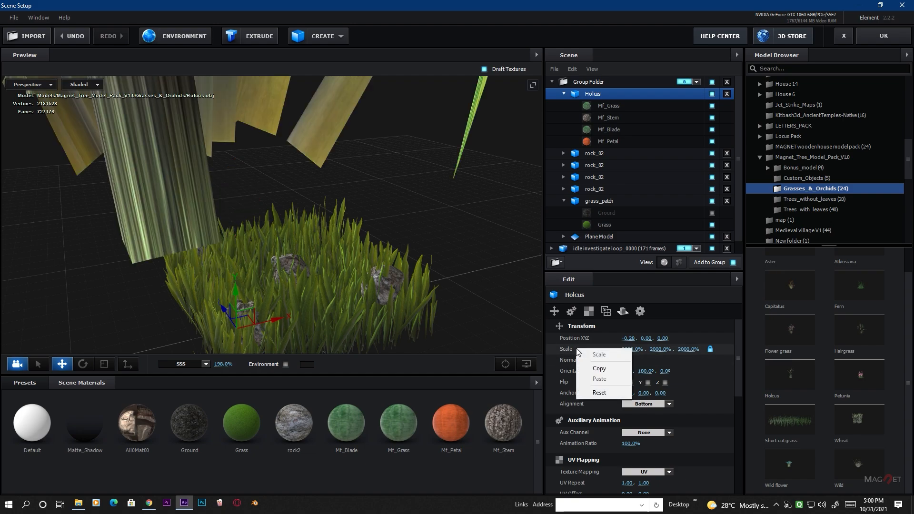
click(599, 393)
drag(589, 369, 593, 369)
Enable Draw Backfaces on Holcus's Mf_Grass, Mf_Stem, Mf_Blade and Mf_Petal materials.
click(610, 106)
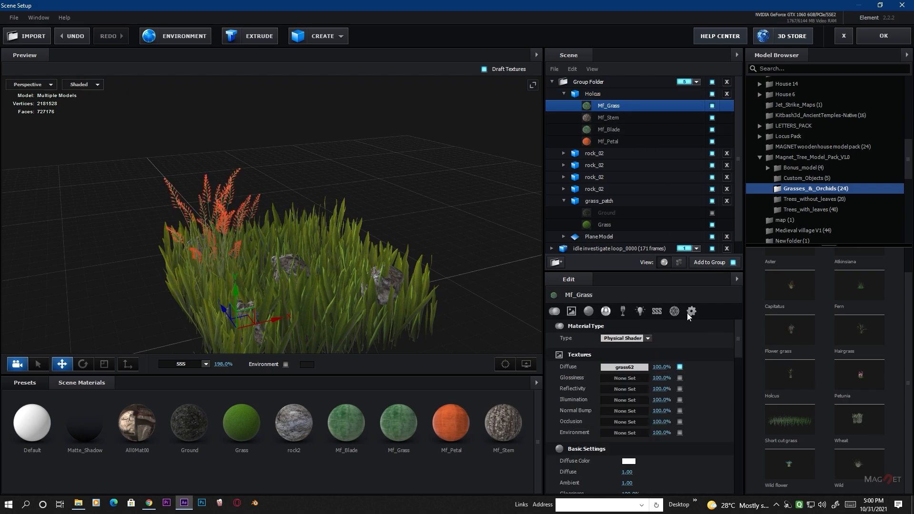
click(691, 311)
scroll(693, 482, down, 1)
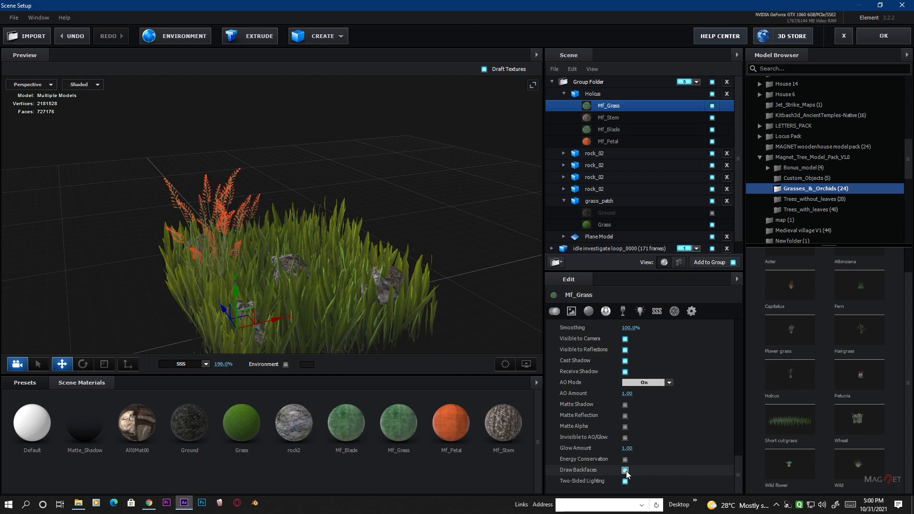
click(610, 119)
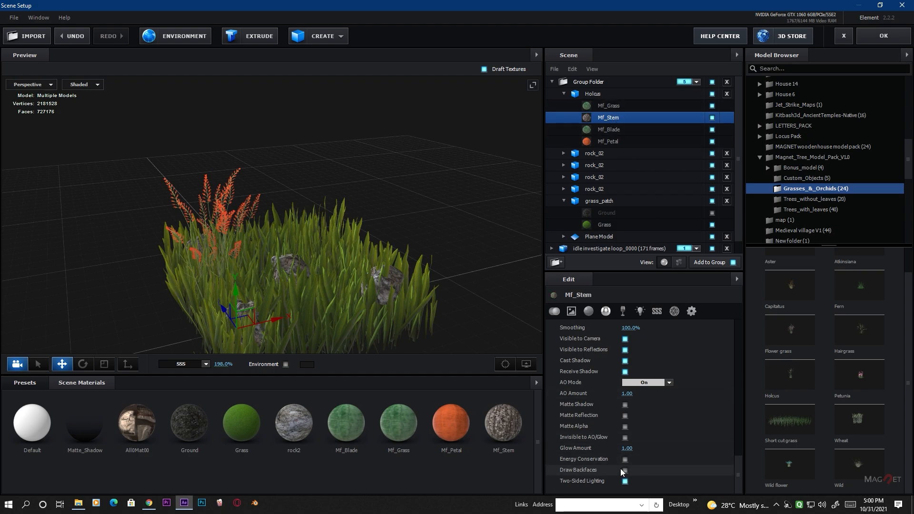
click(601, 129)
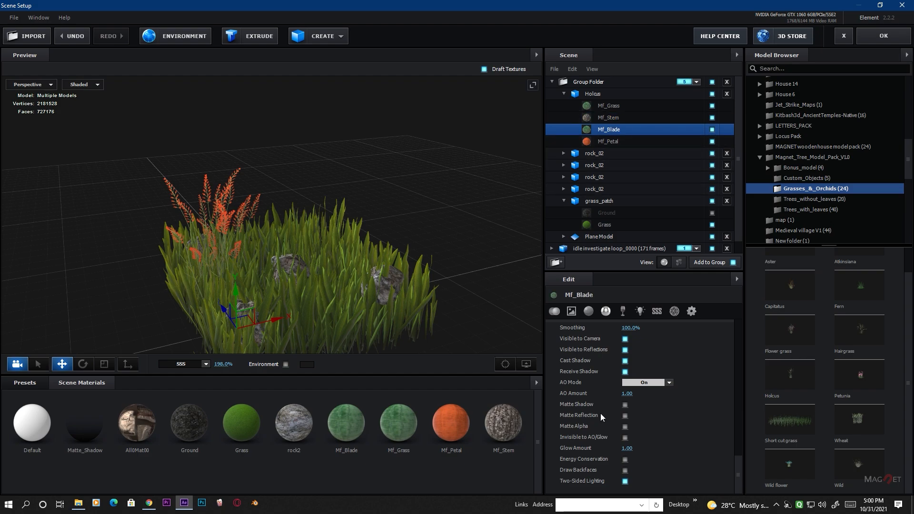
click(625, 470)
click(603, 142)
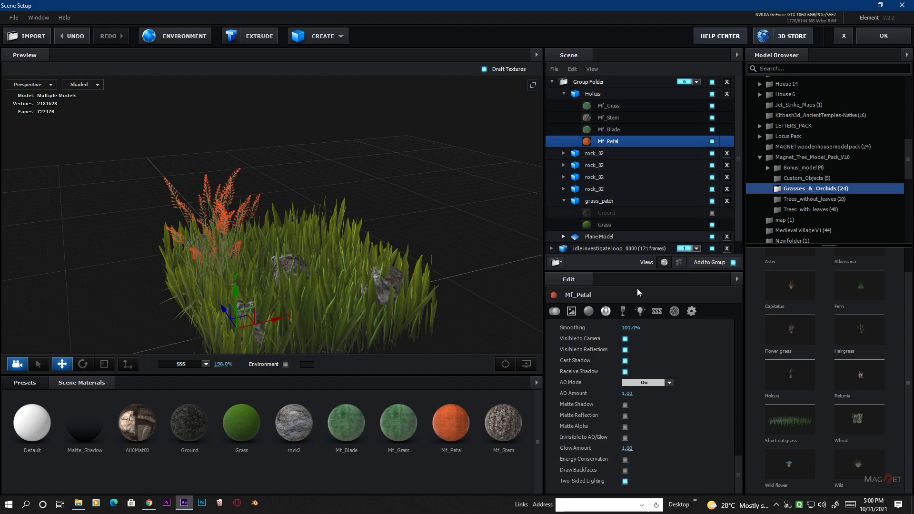
click(625, 470)
drag(739, 468, 739, 296)
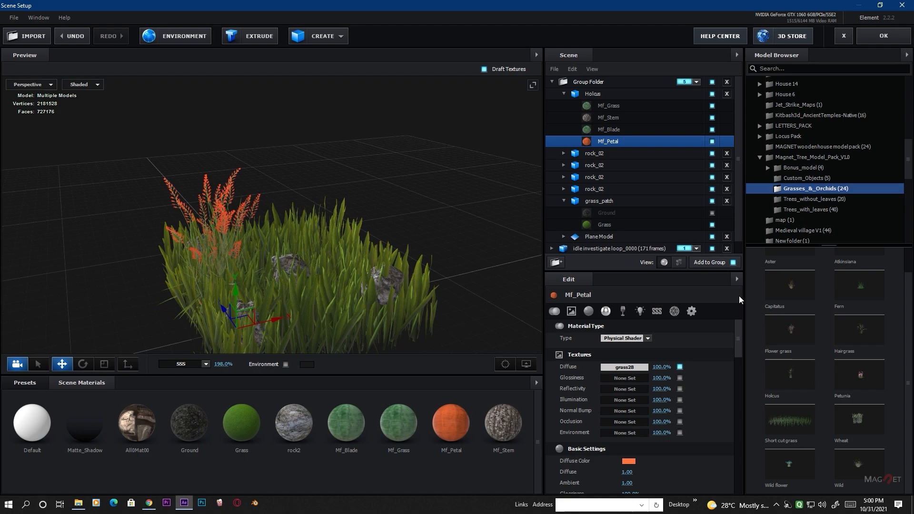
Enable Optimize Mesh in the Holcus model's surface options.
click(595, 95)
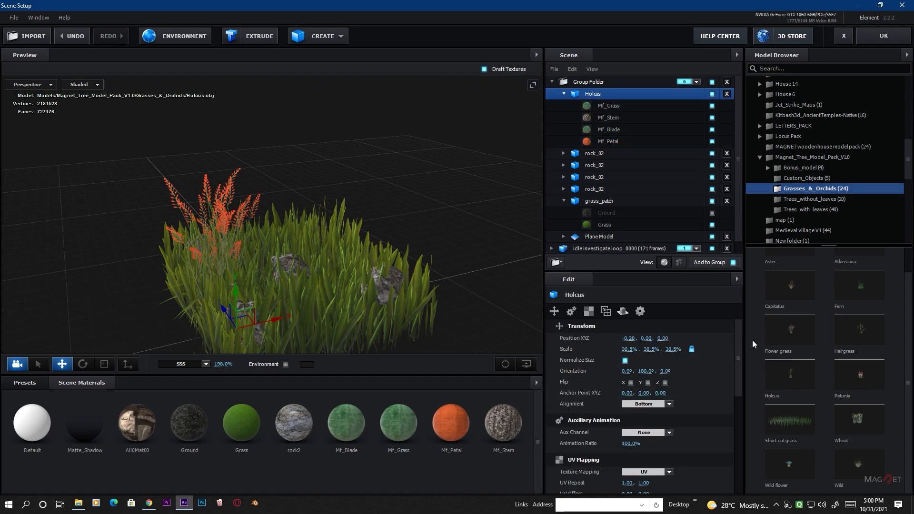
drag(739, 362, 739, 415)
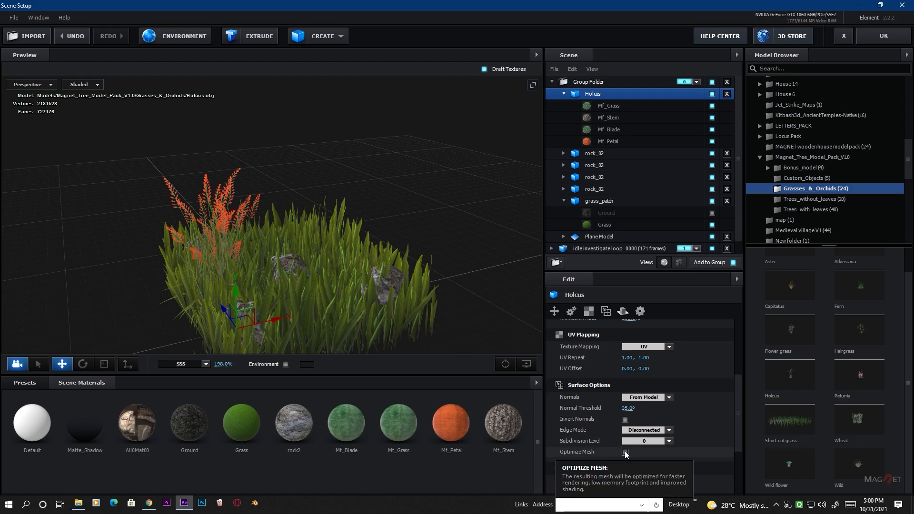
click(625, 453)
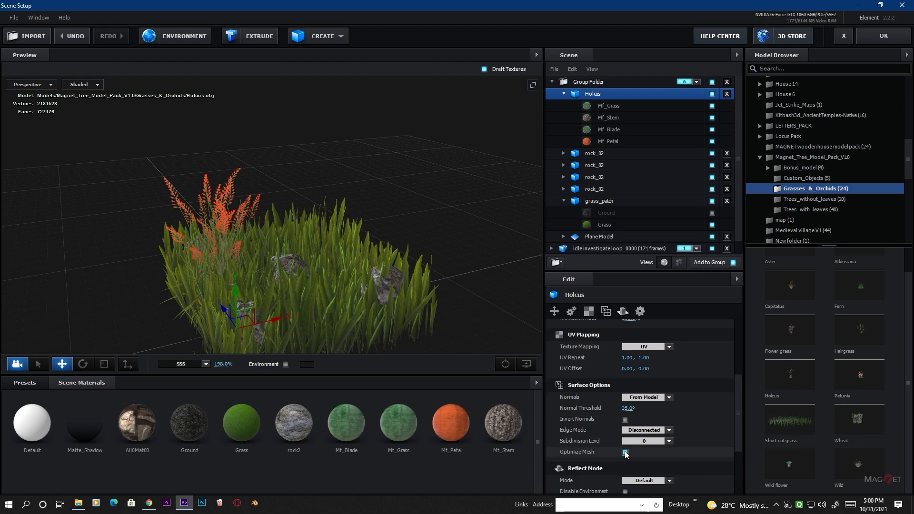
Enable Optimize Mesh on the four rock_02 models and on grass_patch.
click(594, 154)
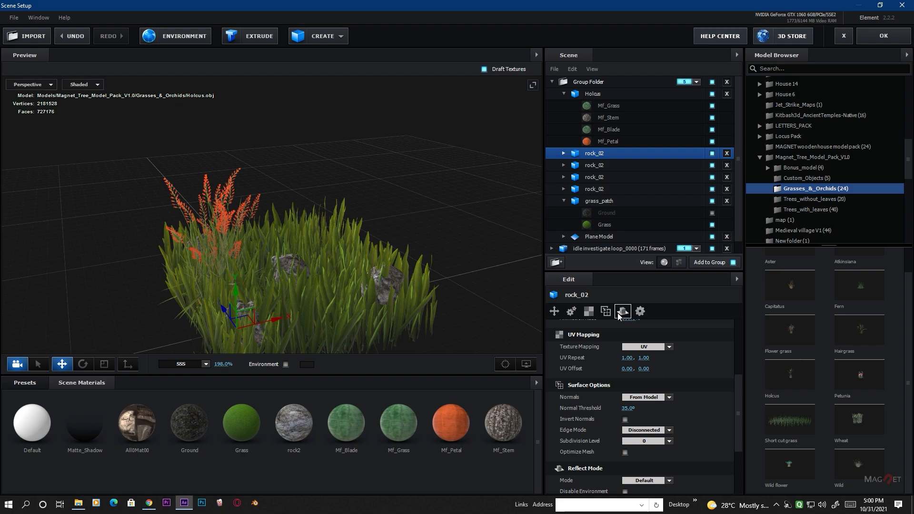
click(591, 166)
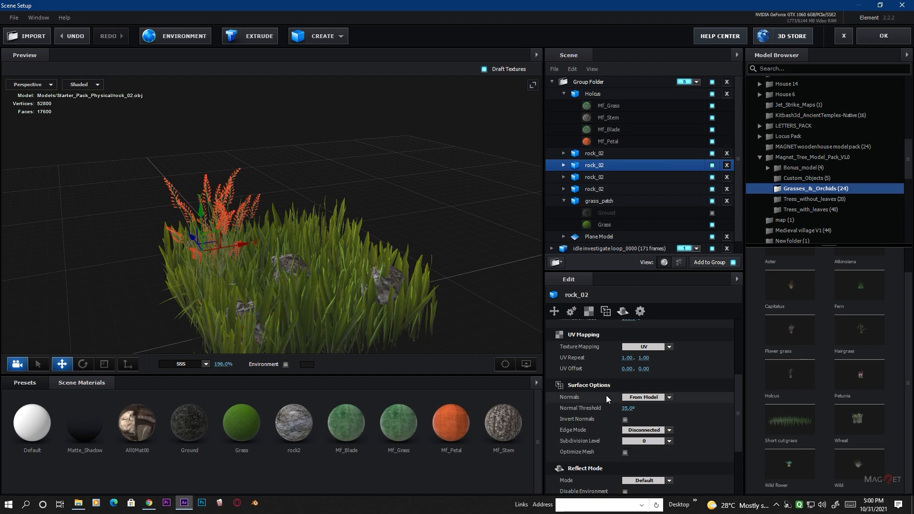
click(602, 178)
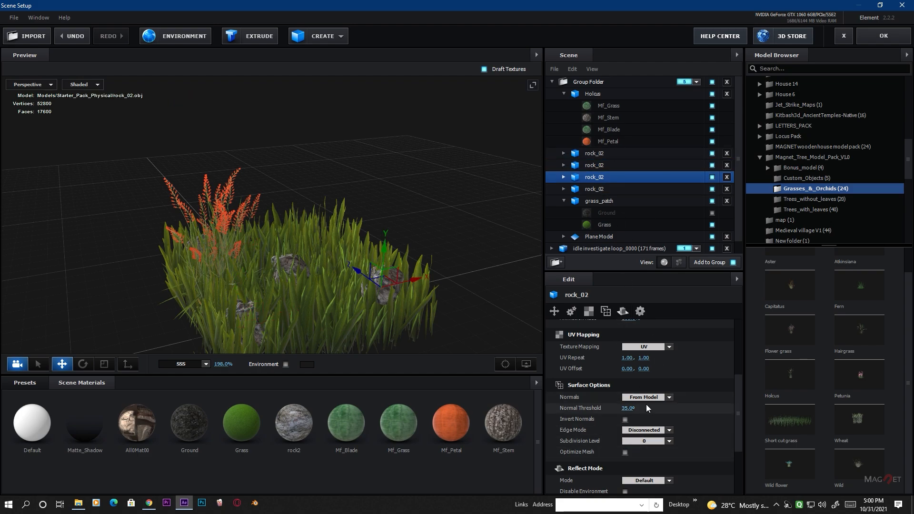
click(594, 191)
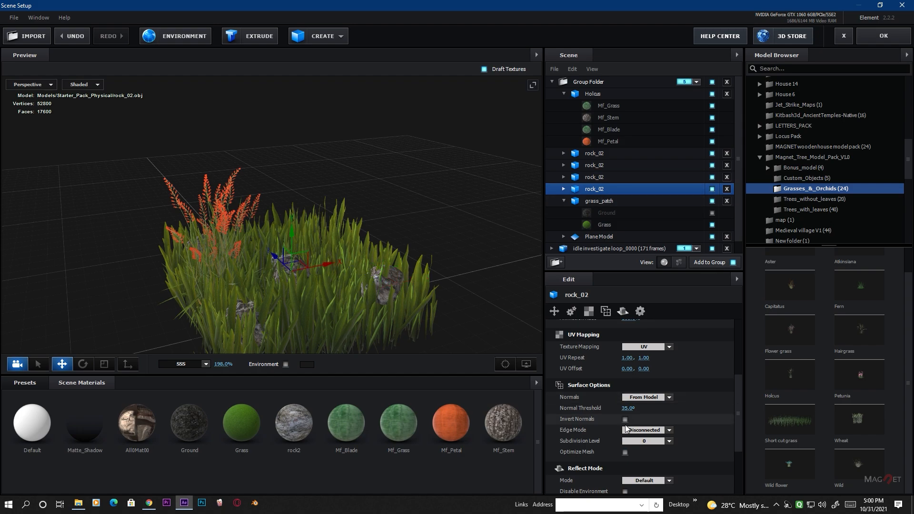
click(599, 201)
Enable Optimize Mesh on the animated T-rex model, idle investigate loop_0000.
scroll(609, 195, down, 1)
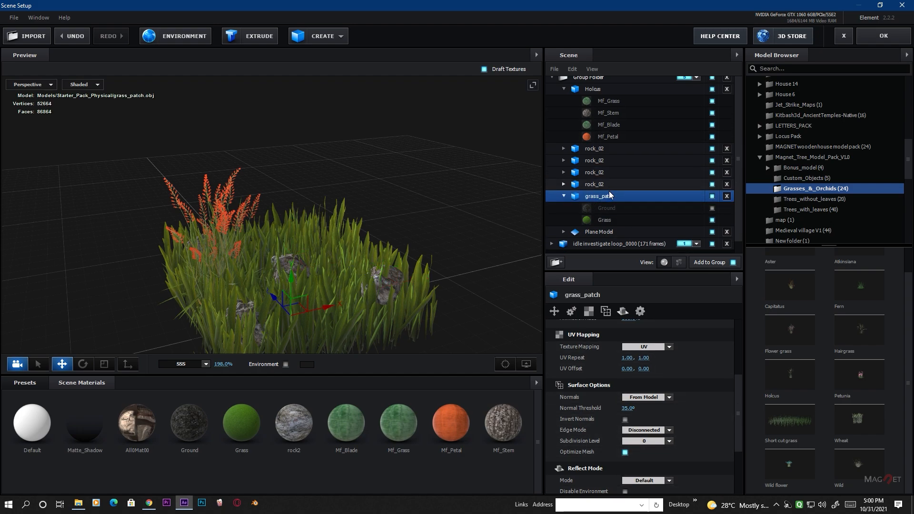
scroll(603, 214, down, 1)
click(596, 236)
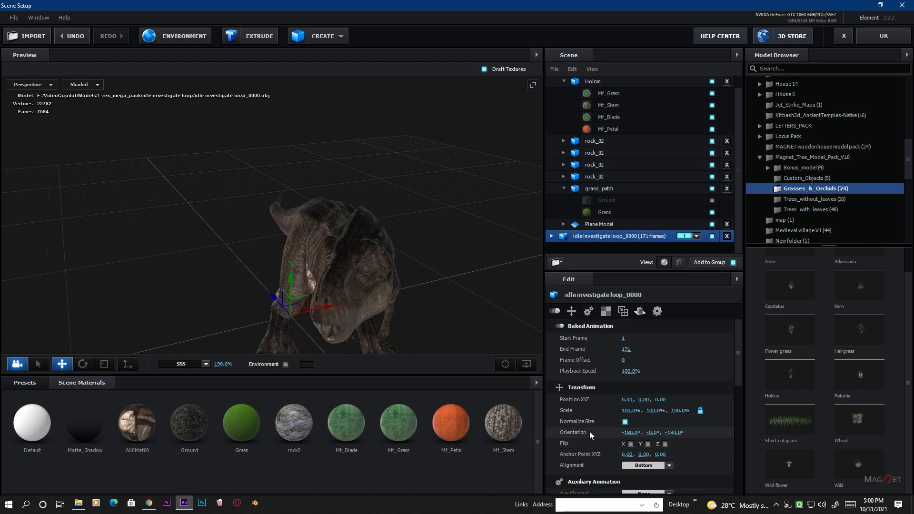
scroll(589, 431, down, 5)
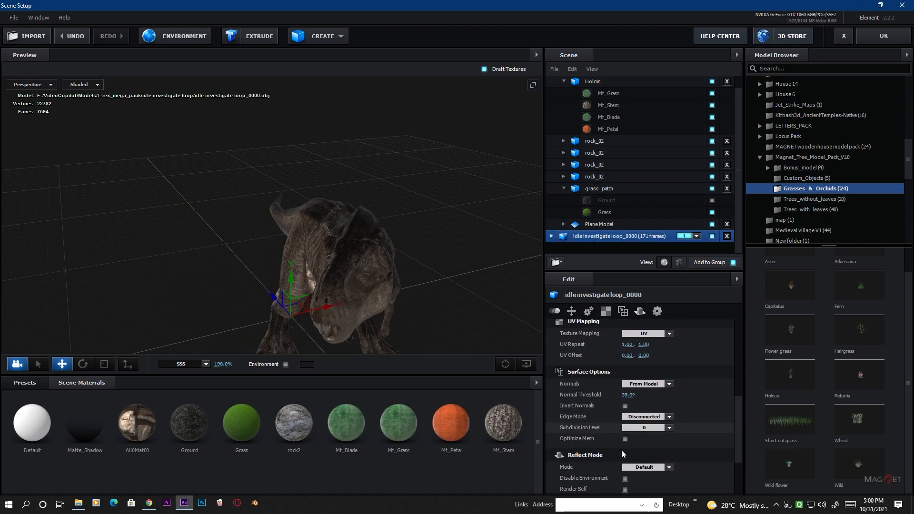
click(625, 438)
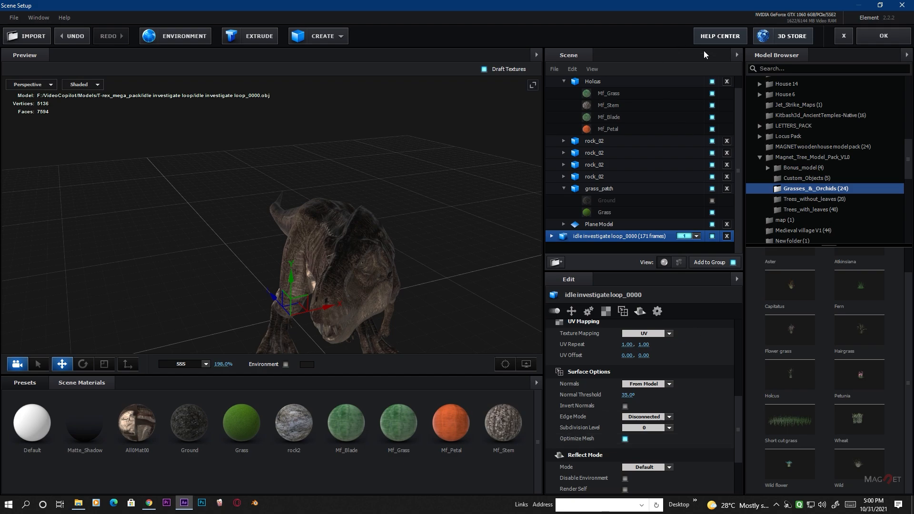
Collapse Holcus and move it, the four rock_02 models and grass_patch out of the group folder, leaving only Plane Model inside.
scroll(629, 105, up, 1)
click(589, 82)
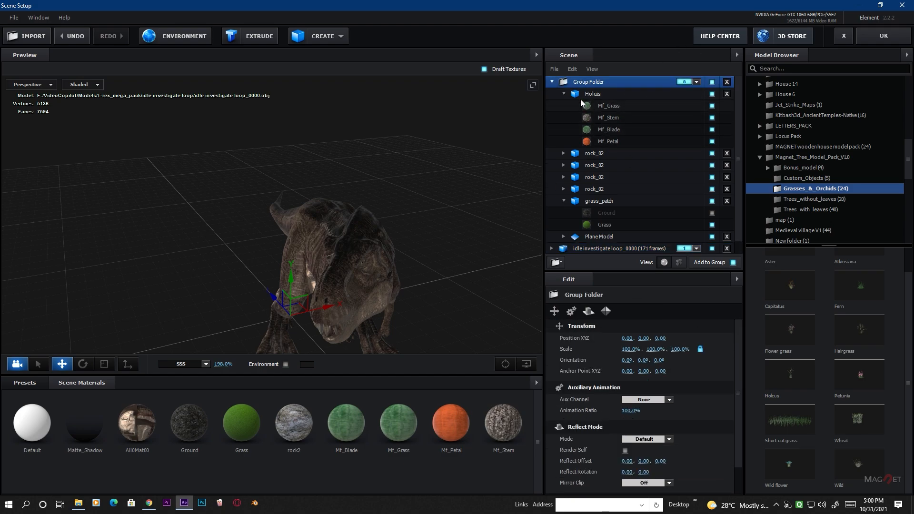
click(565, 94)
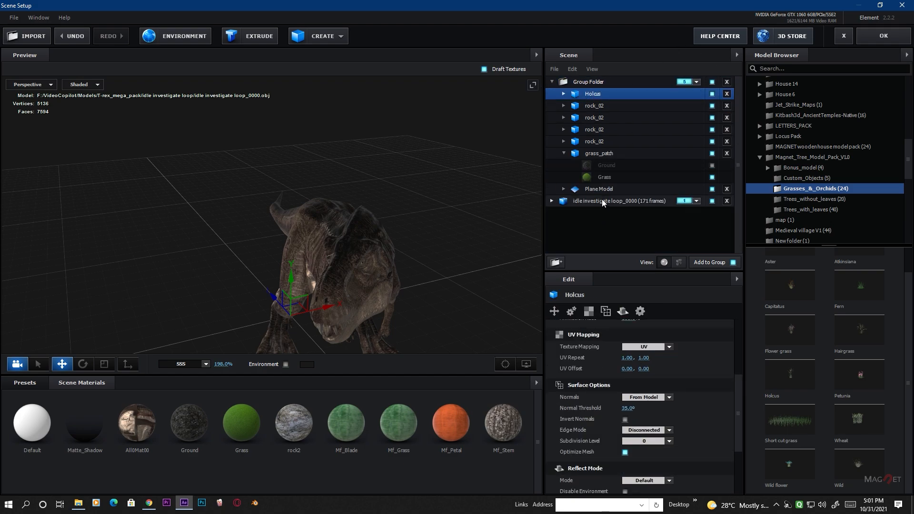
click(602, 200)
click(588, 83)
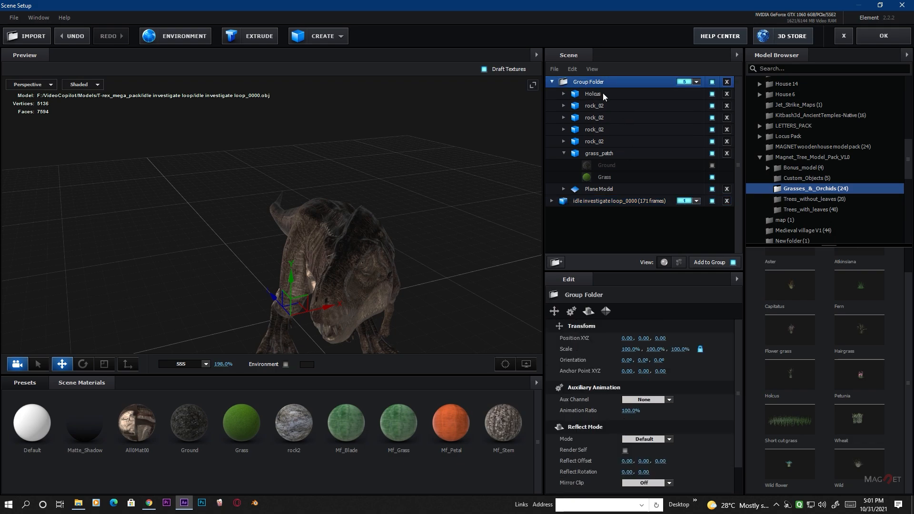
click(592, 95)
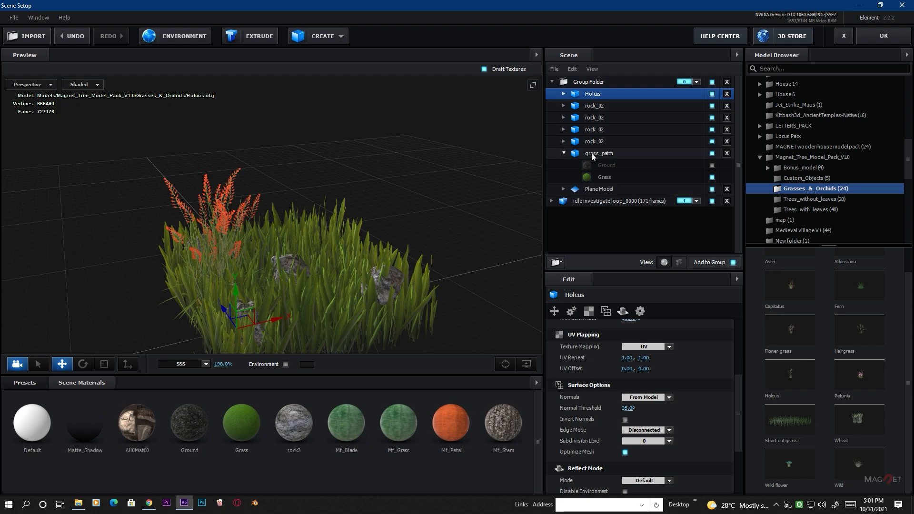
drag(593, 153, 605, 222)
ctrl+click(598, 118)
ctrl+click(598, 105)
ctrl+click(594, 94)
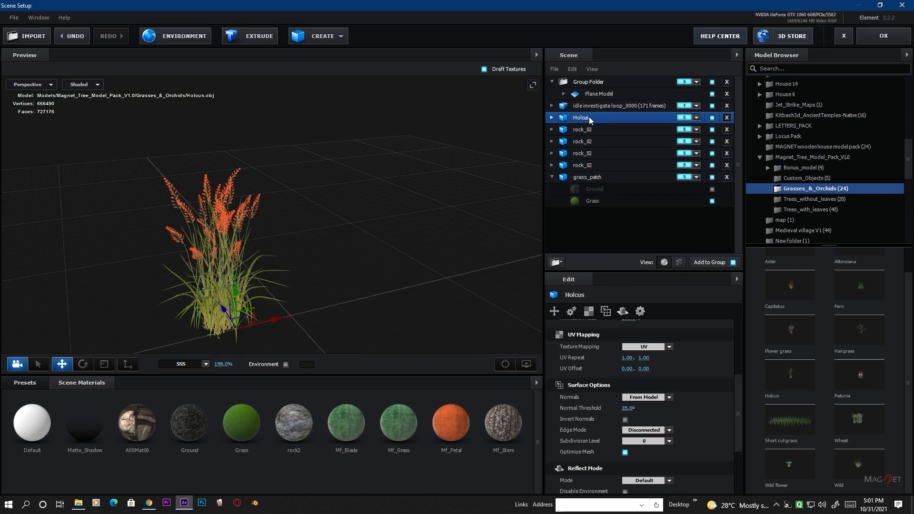
Check the ungrouped models individually and put Holcus into a new group folder.
click(590, 178)
click(587, 166)
click(586, 153)
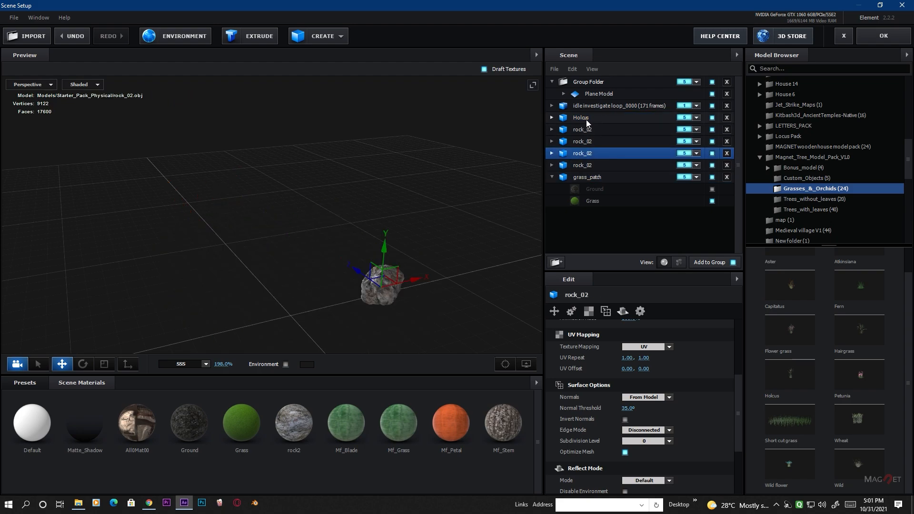
click(581, 106)
click(592, 117)
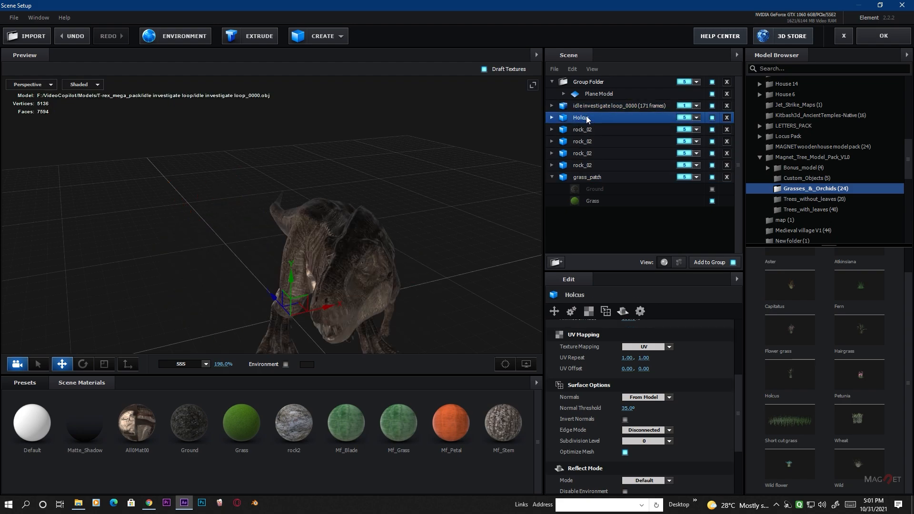
click(556, 262)
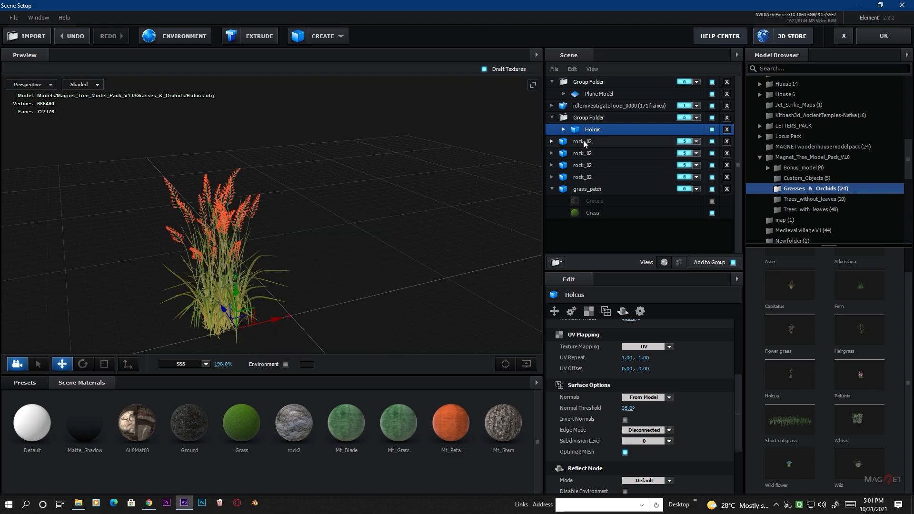
Move the four rock_02 models and grass_patch into the group folder that holds Holcus.
click(584, 141)
drag(587, 140, 598, 125)
click(578, 153)
click(580, 165)
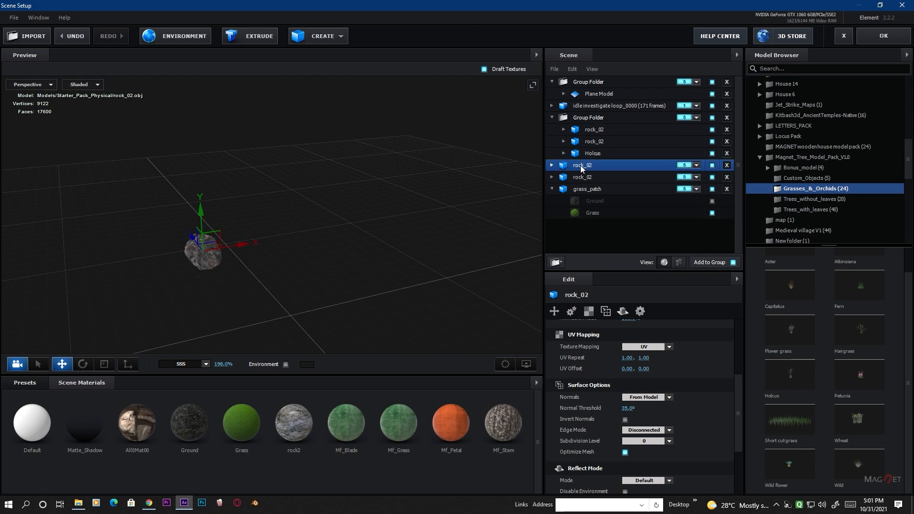
drag(580, 165, 605, 125)
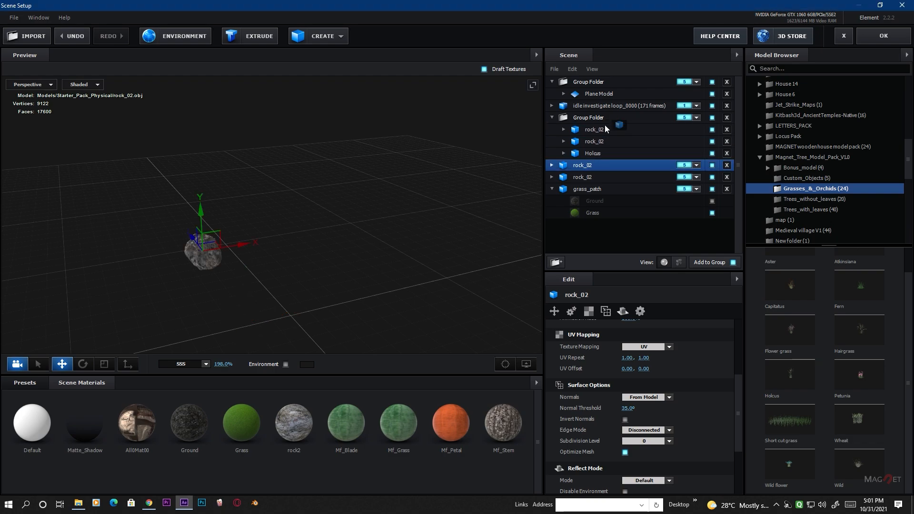
click(582, 177)
drag(581, 176, 602, 129)
click(581, 189)
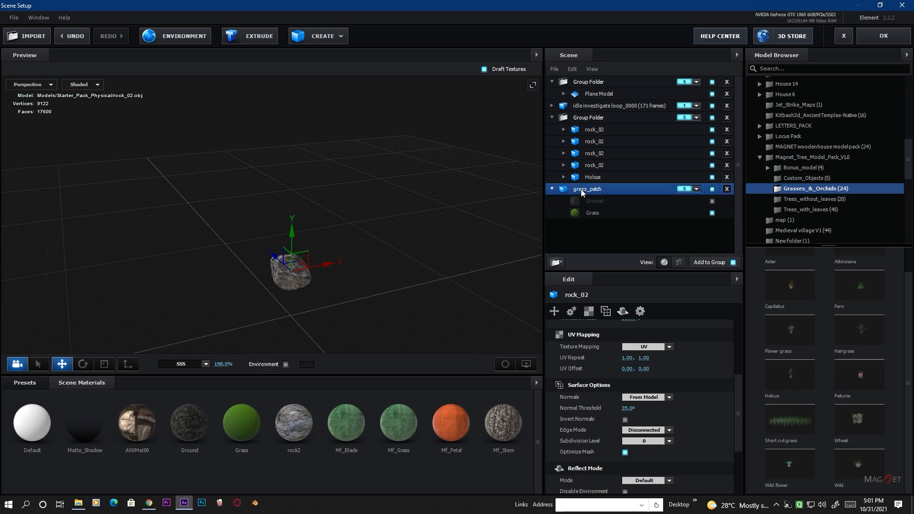
drag(581, 190, 609, 125)
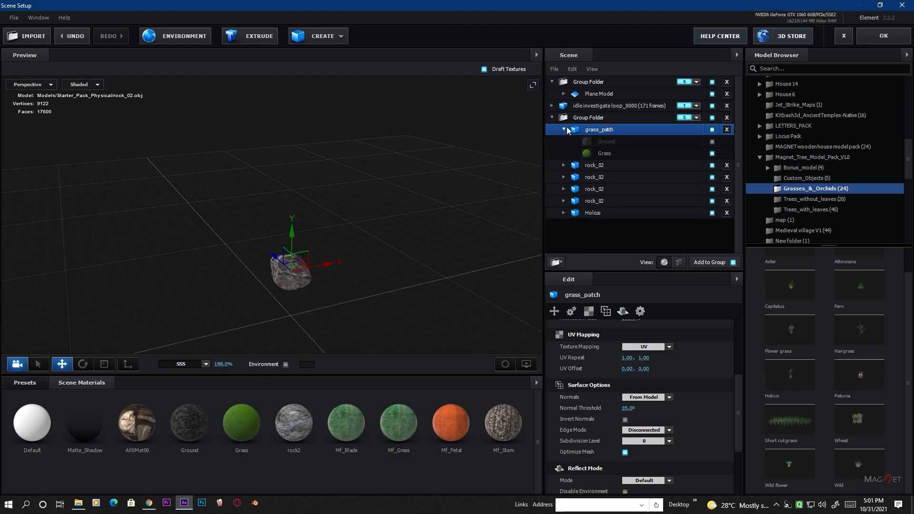
Collapse the ground-cover group folder and assign it to group 2.
click(552, 118)
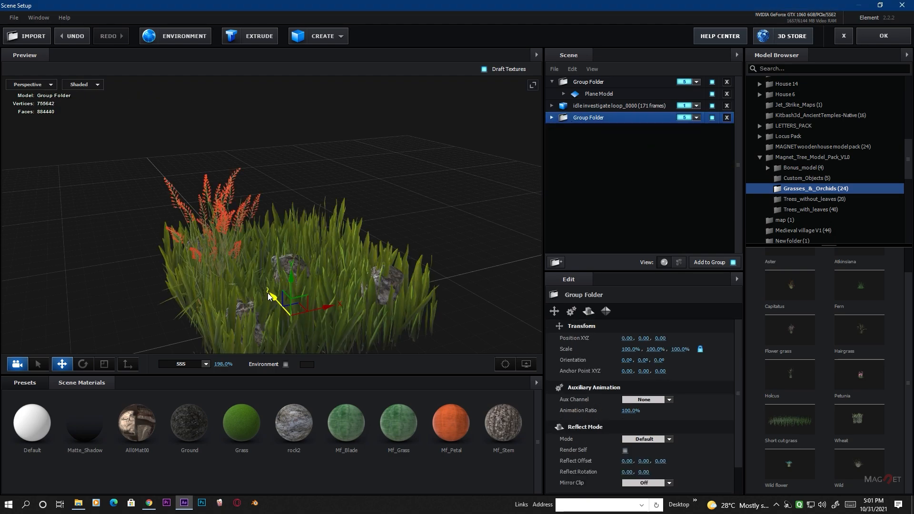
scroll(370, 254, down, 2)
drag(367, 303, 383, 308)
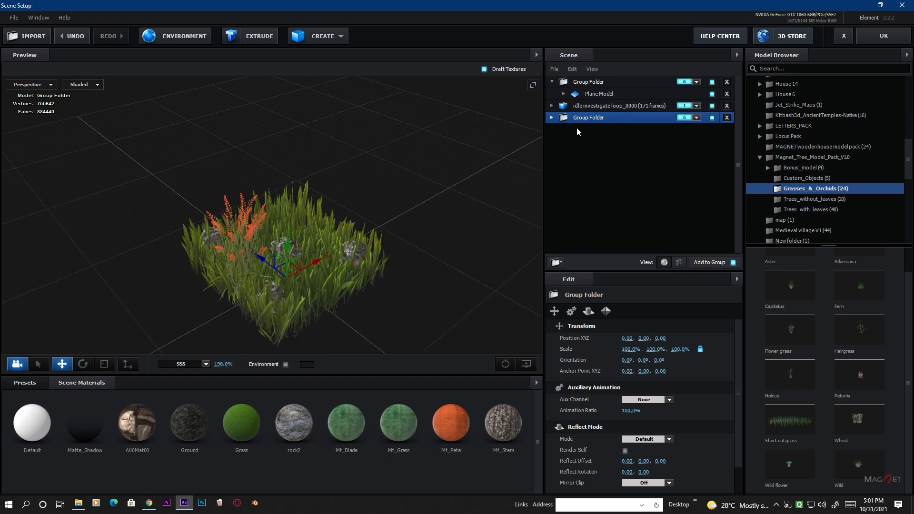
click(698, 118)
click(699, 133)
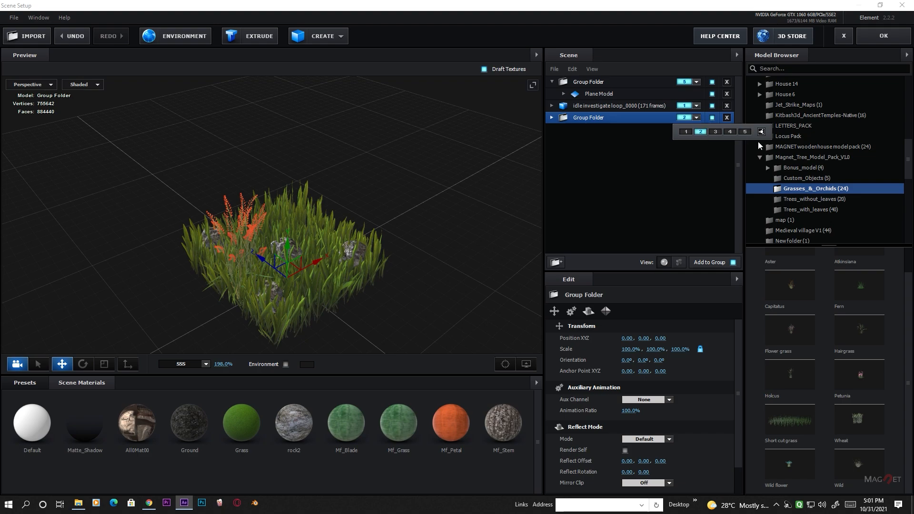
scroll(334, 298, up, 2)
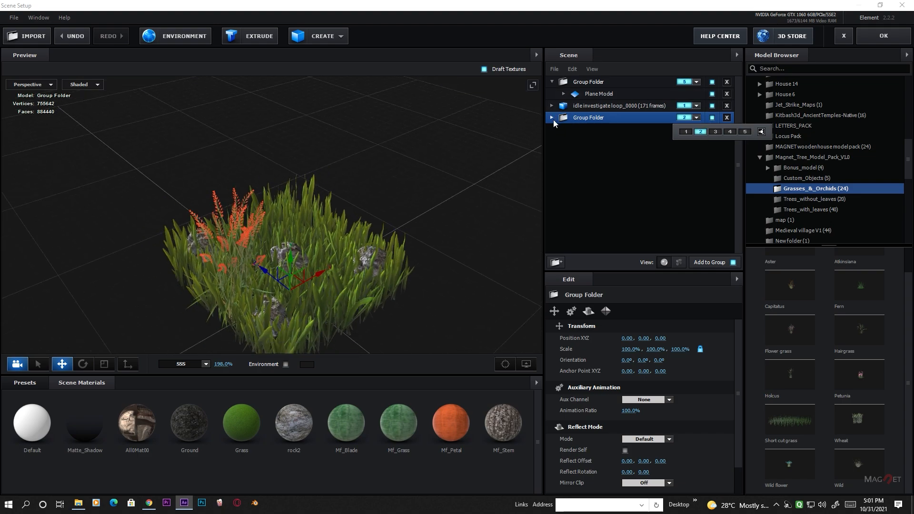
Expand the ground-cover folder and scale the Holcus model down to 28.5%.
click(552, 118)
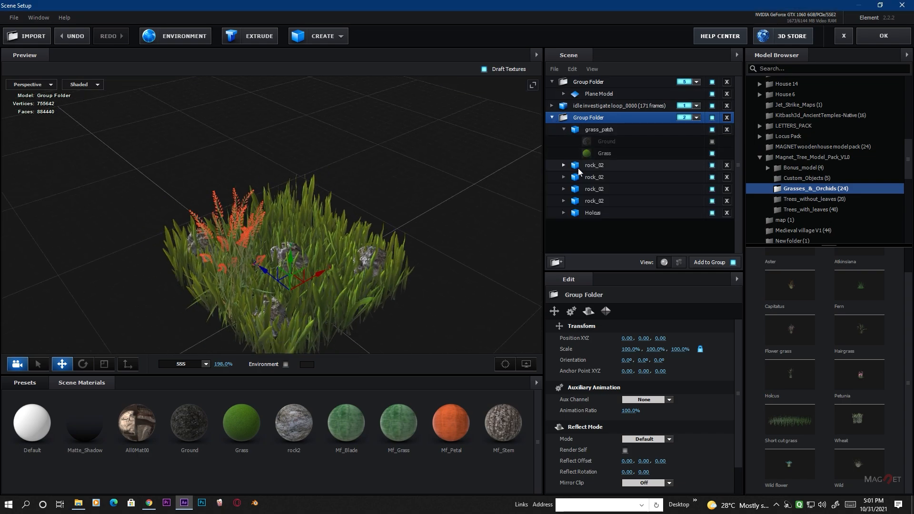
click(605, 132)
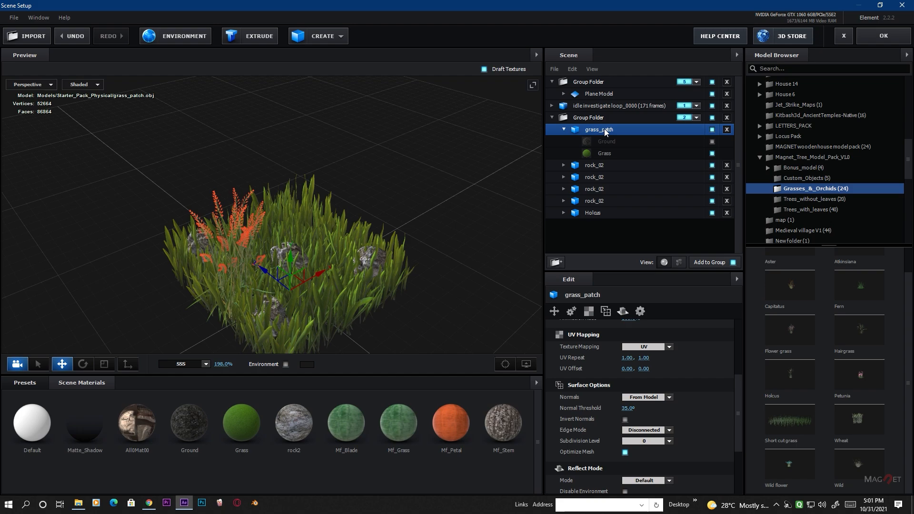
click(599, 214)
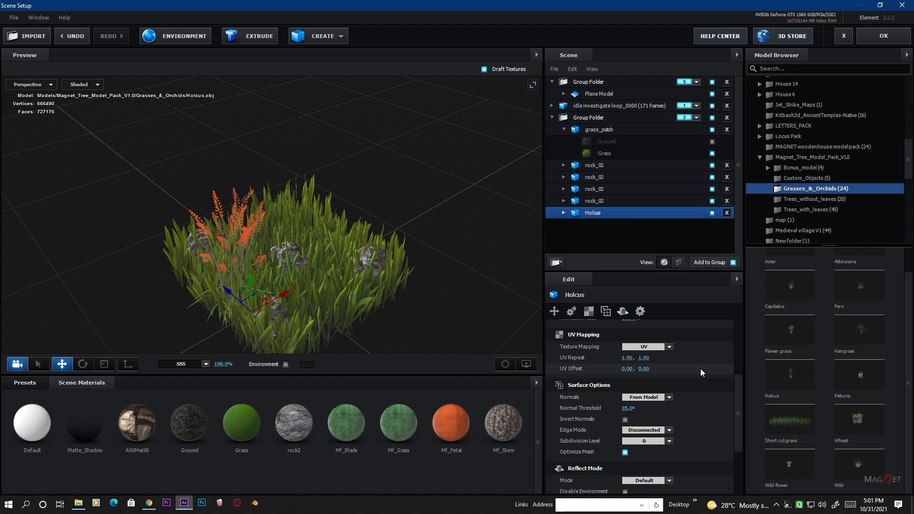
scroll(617, 377, up, 4)
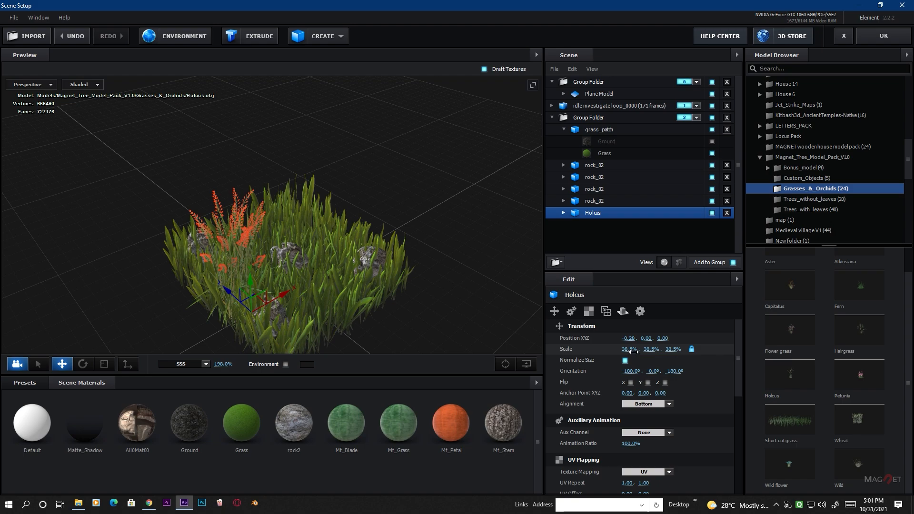
drag(634, 351, 625, 353)
Duplicate Holcus twice, placing copies at about X 0.49, Z 0.44 scaled to 22% and X 0.25, Z -0.07 scaled to 33.5%.
alt+drag(291, 291, 278, 221)
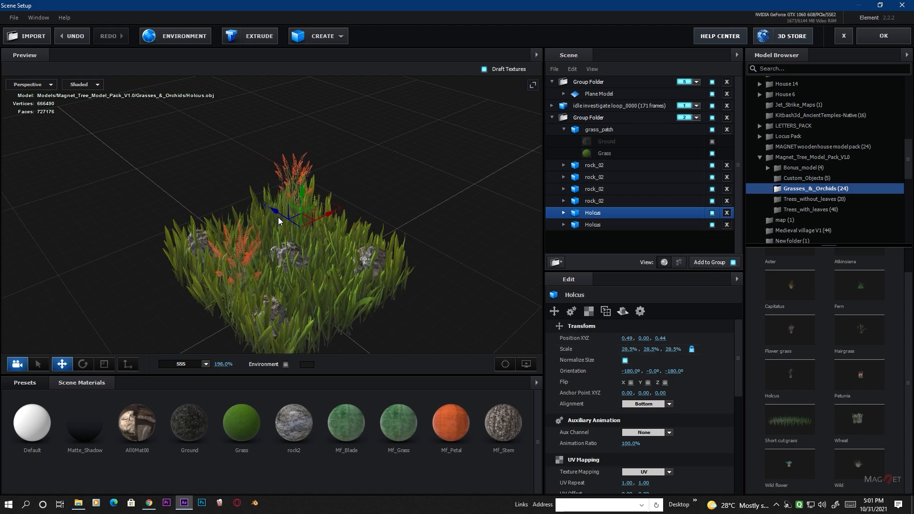
drag(630, 350, 623, 351)
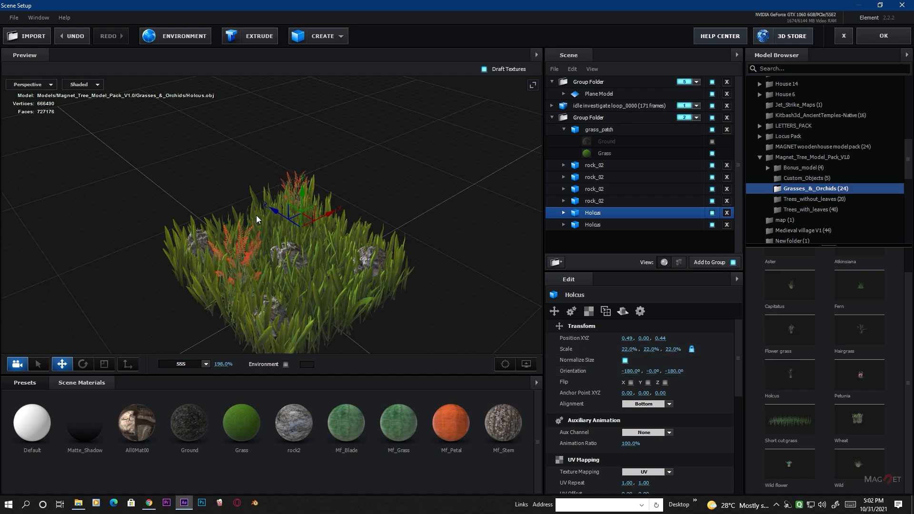
alt+drag(271, 208, 368, 265)
mouse_move(651, 350)
mouse_down()
mouse_move(669, 354)
mouse_move(659, 354)
mouse_up()
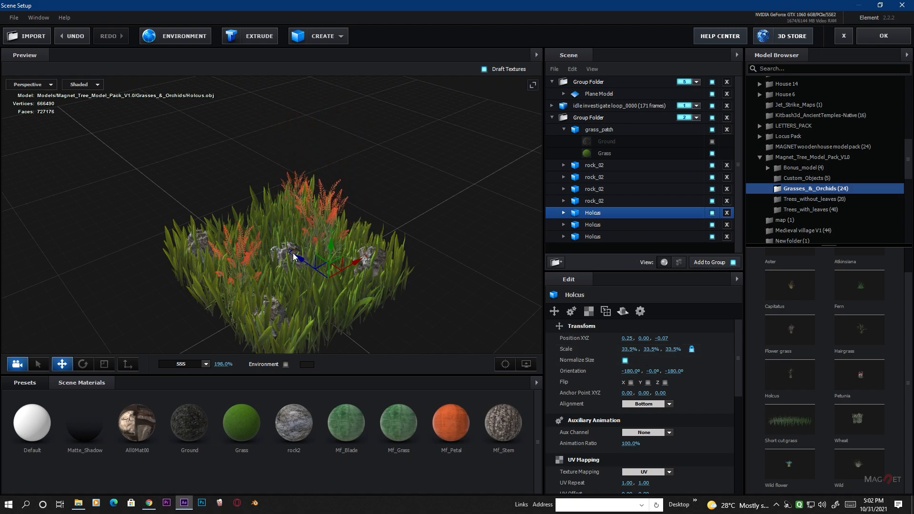
Place another Holcus copy at about X -0.12, Z -0.26 and scale it to 21.5%.
alt+drag(294, 257, 287, 304)
drag(477, 333, 516, 309)
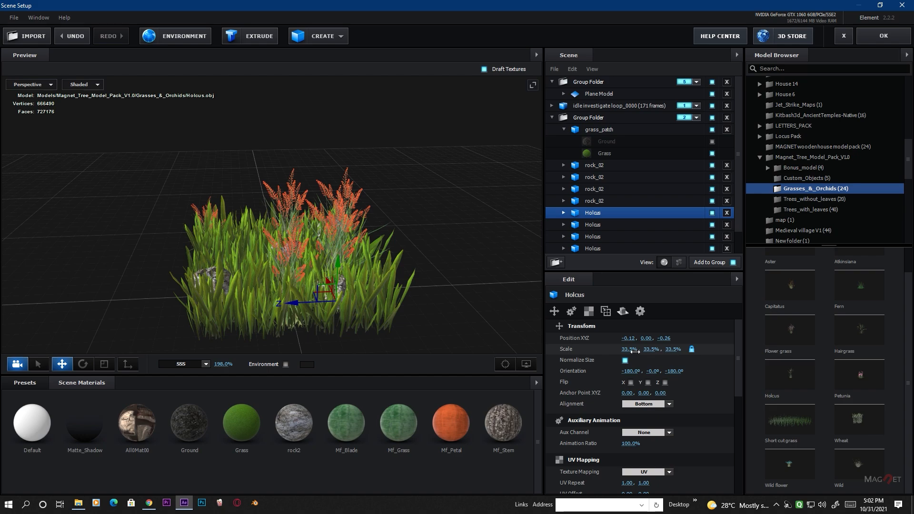
drag(635, 351, 612, 351)
mouse_move(396, 286)
mouse_down()
mouse_move(373, 268)
mouse_move(389, 273)
mouse_up()
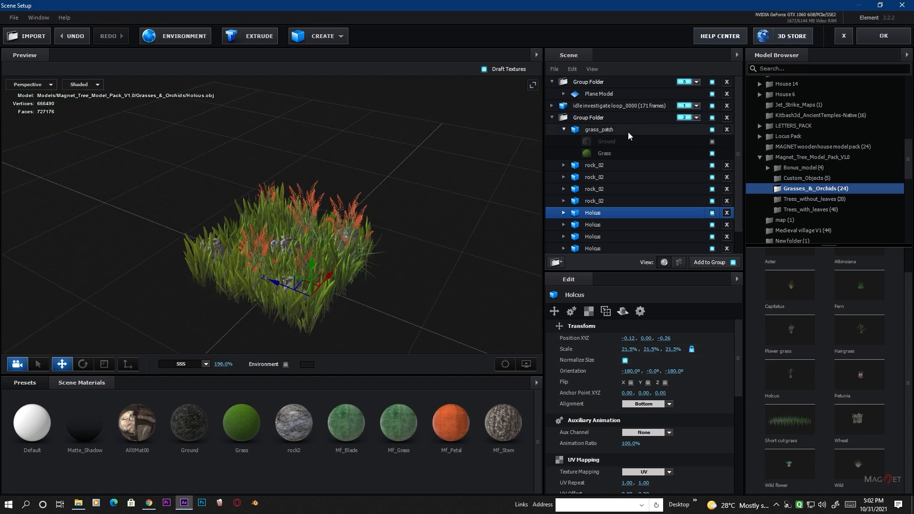
Collapse the ground-cover folder, apply the scene setup and check the grass patch up close in the composition.
click(596, 117)
click(553, 118)
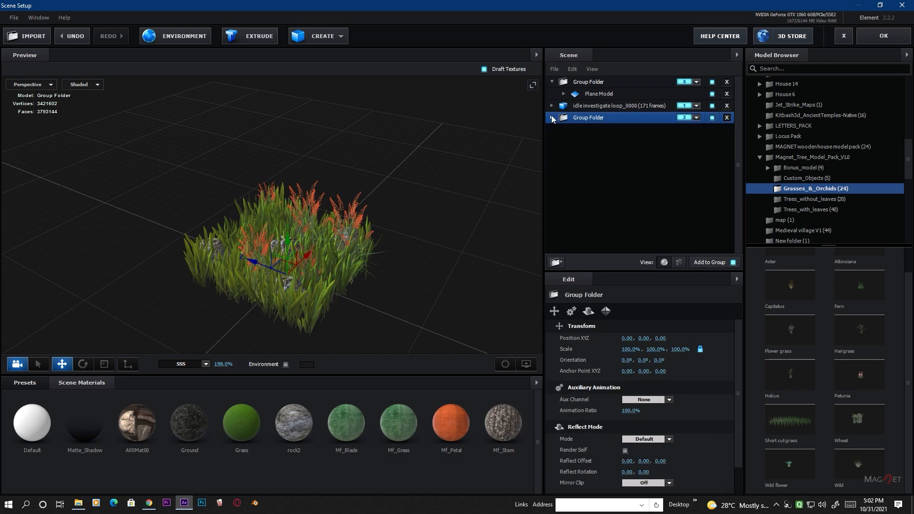
click(879, 36)
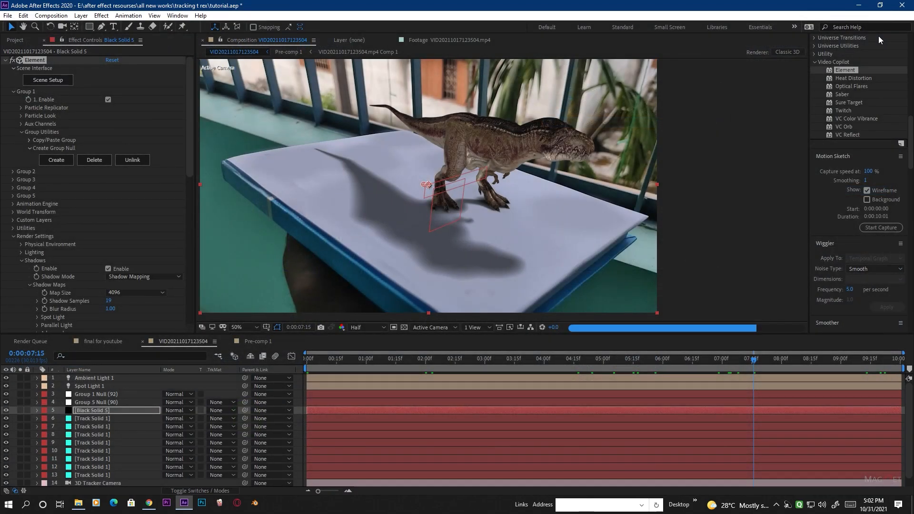
key(period)
key(period)
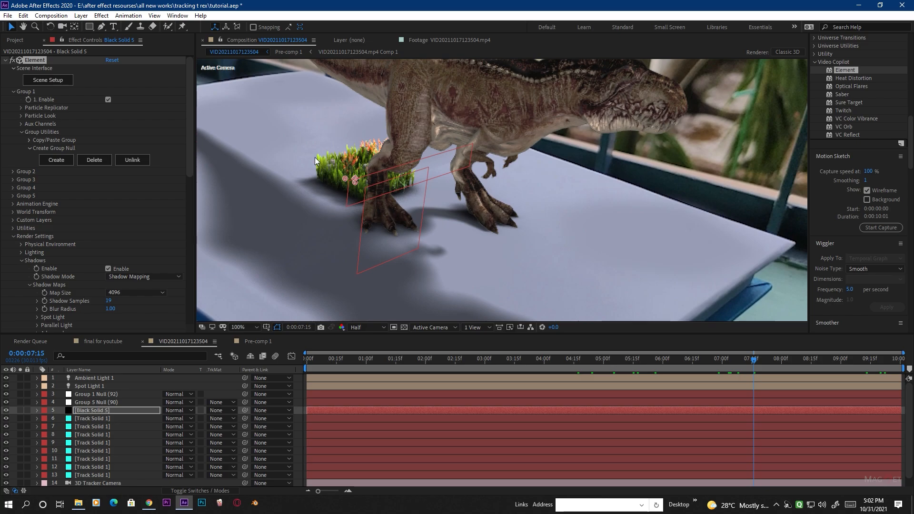
key(comma)
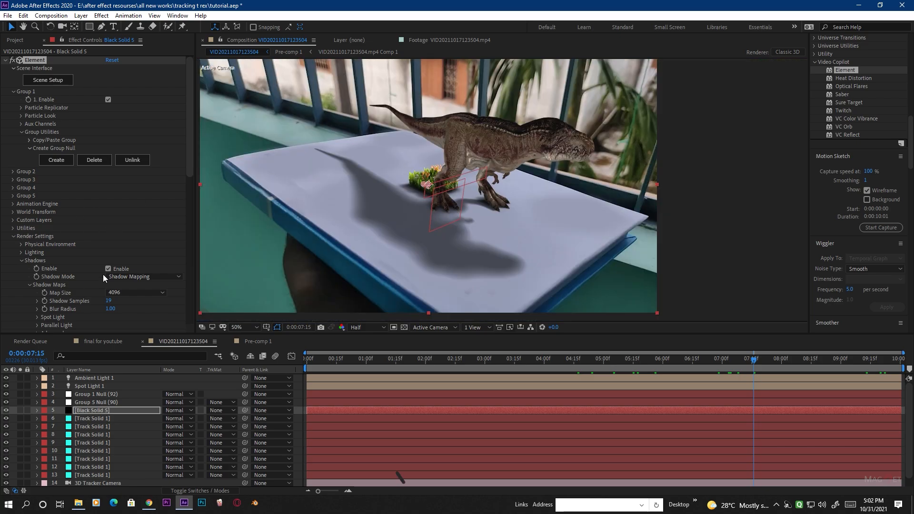
Turn off Ambient Occlusion and Shadows in the Element effect's render settings.
drag(187, 108, 191, 196)
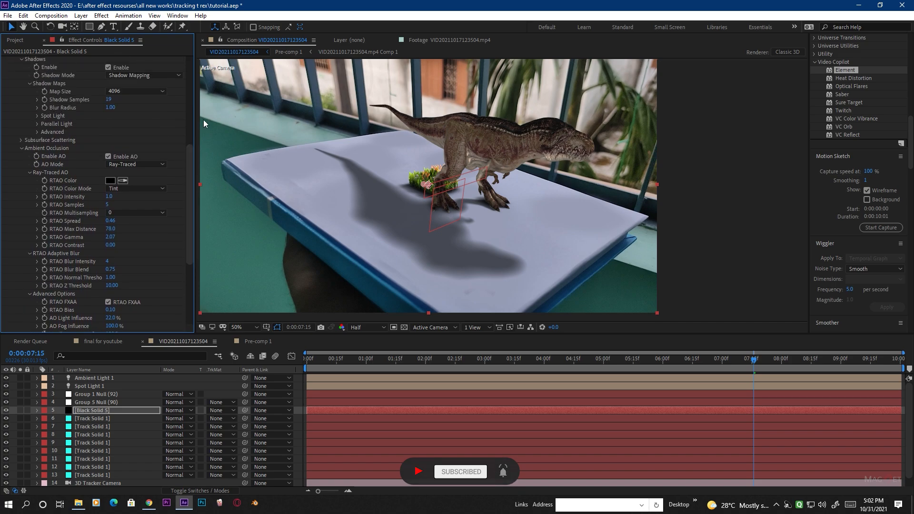
click(108, 156)
scroll(101, 127, up, 3)
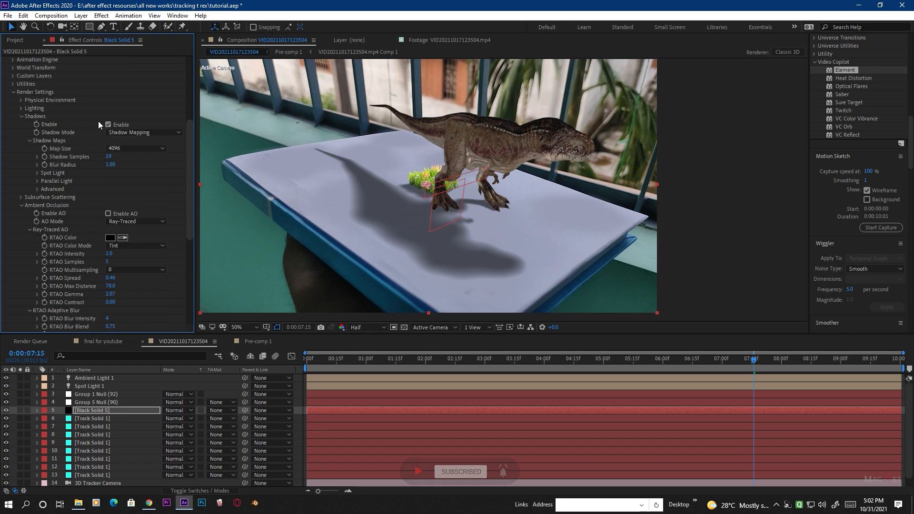
click(108, 124)
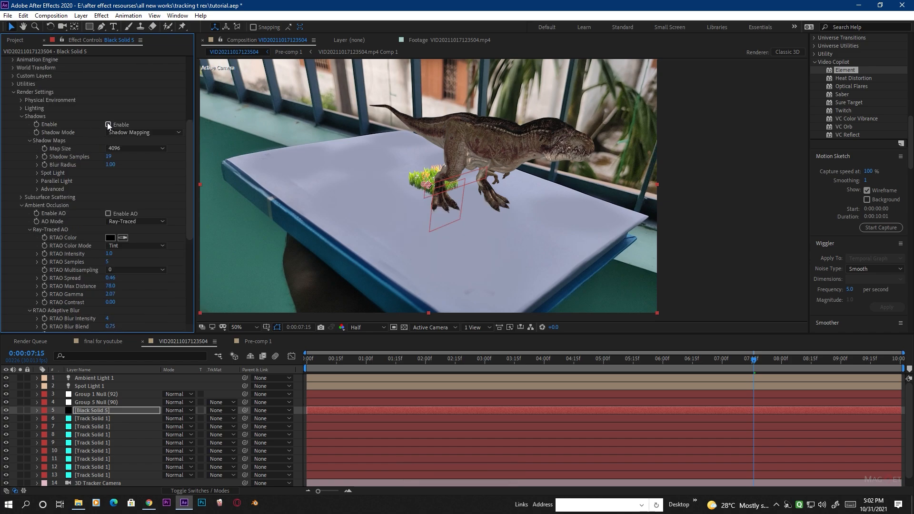
scroll(30, 127, up, 7)
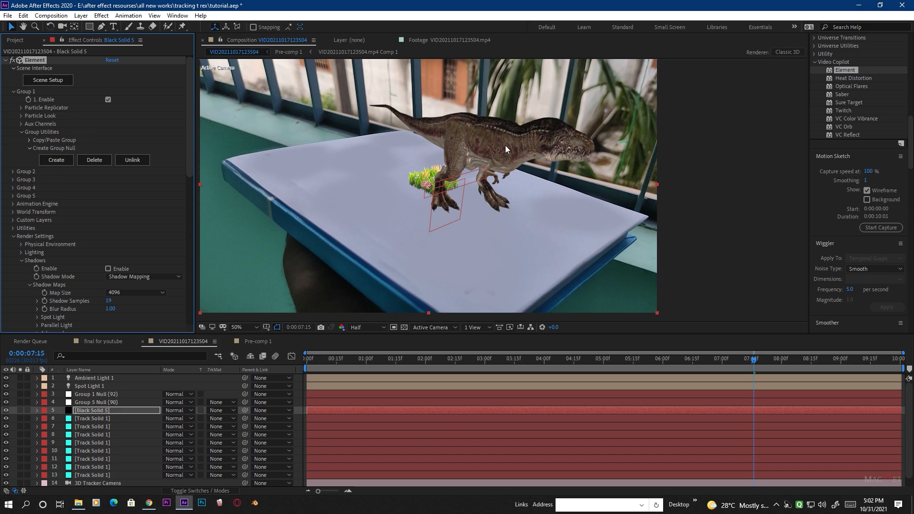
Disable Group 1 to hide the T-rex and inspect the grass patch on the book.
click(108, 99)
scroll(473, 219, up, 2)
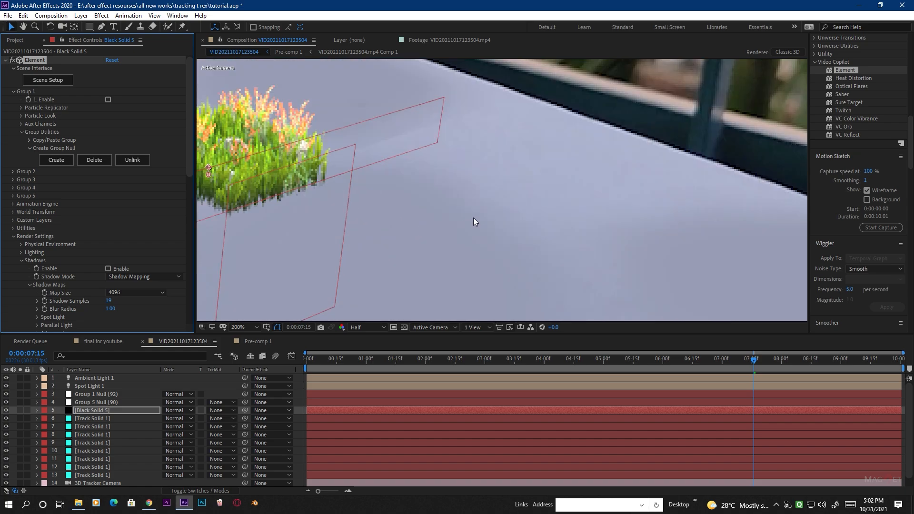
scroll(428, 230, down, 2)
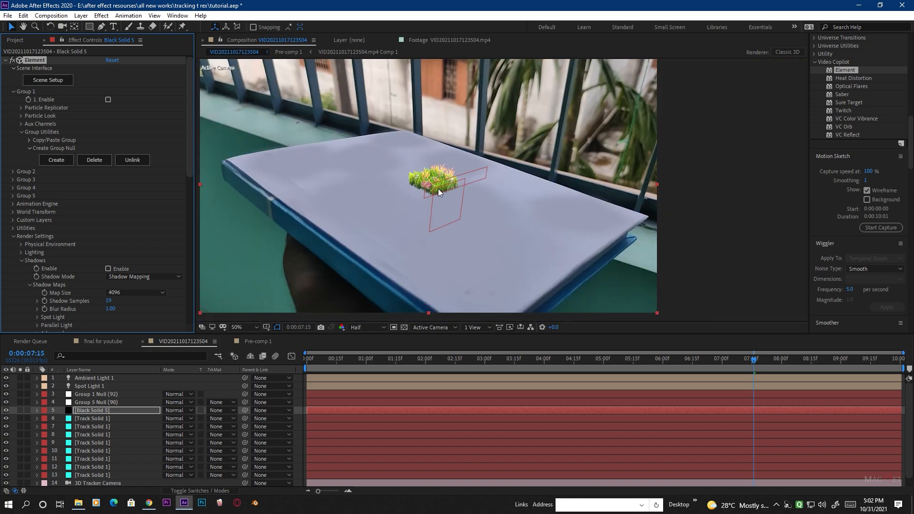
Replicate Group 2 over a Plane shape with a particle count of 23 and a shape scale of 43.50.
click(13, 171)
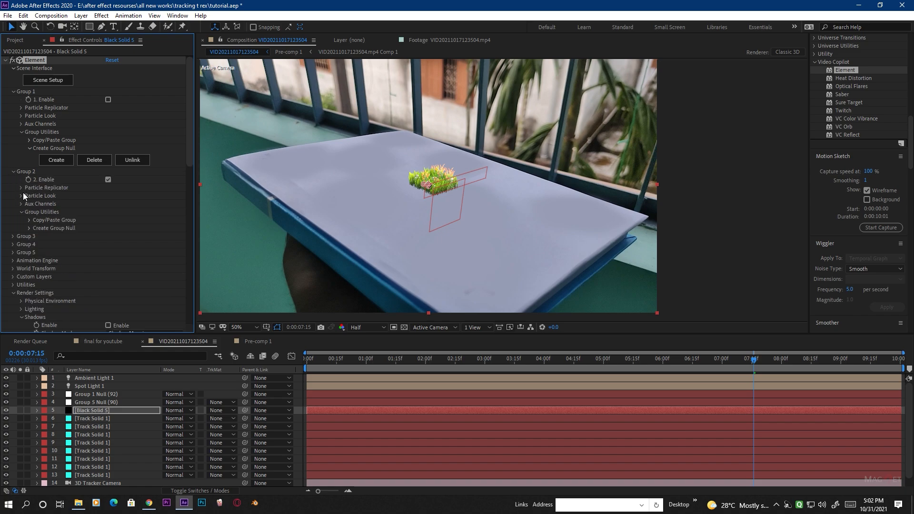
click(21, 188)
click(124, 205)
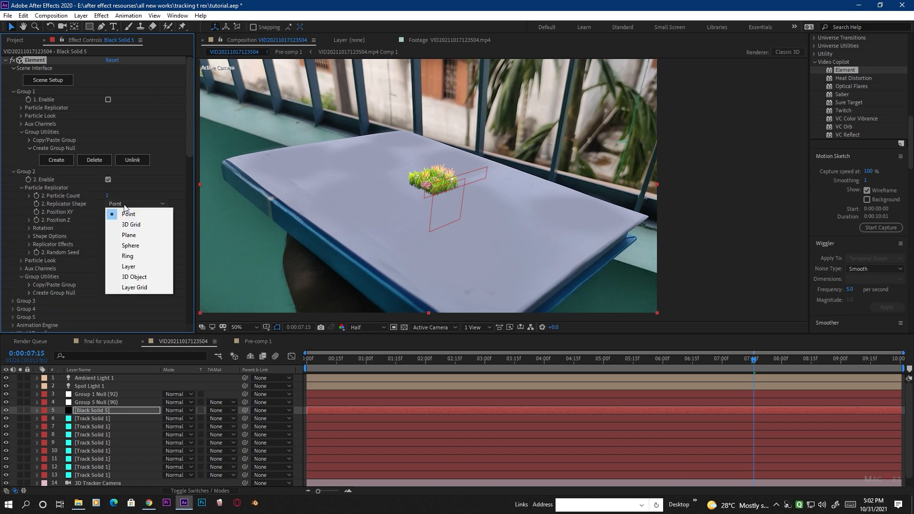
click(145, 234)
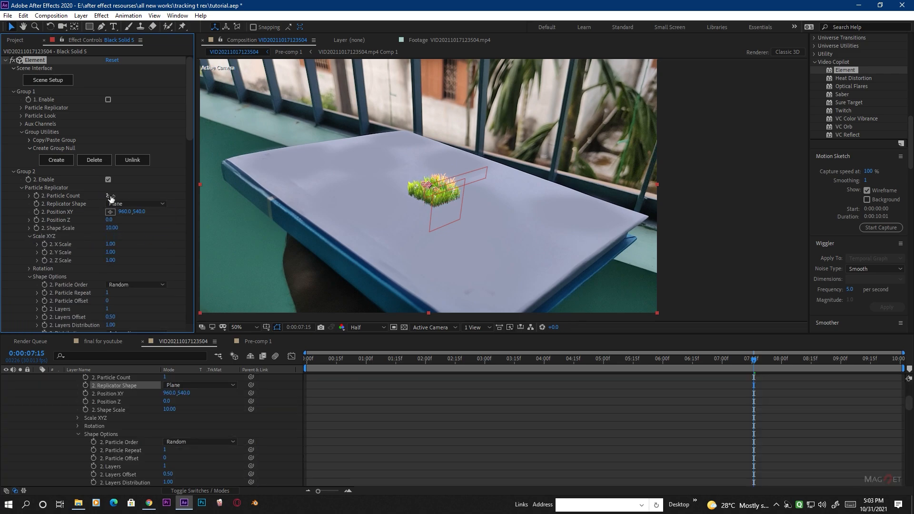
drag(112, 198, 120, 196)
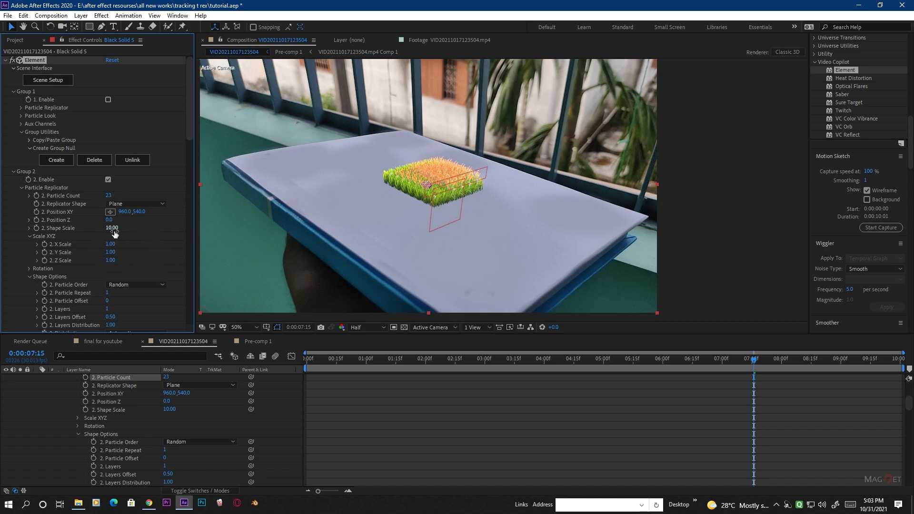
drag(114, 233, 281, 240)
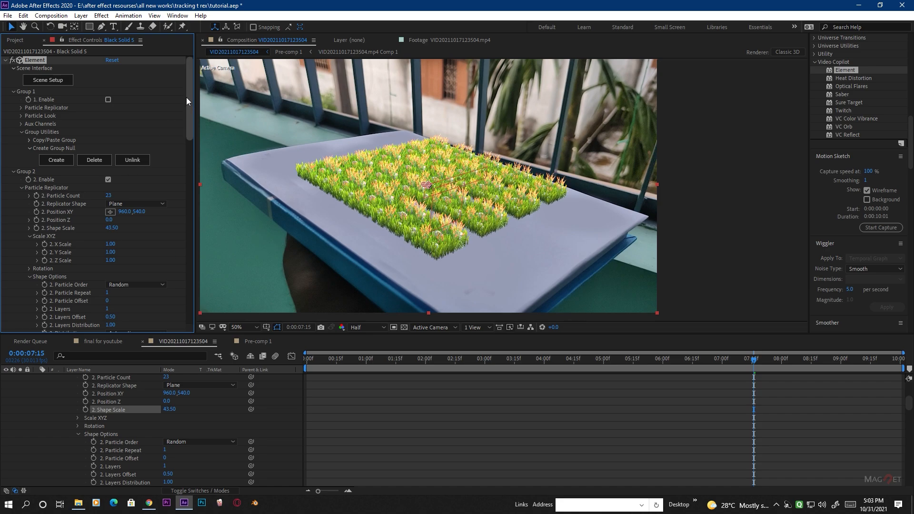
Set the Element effect's Render Mode to Draft.
drag(189, 96, 187, 312)
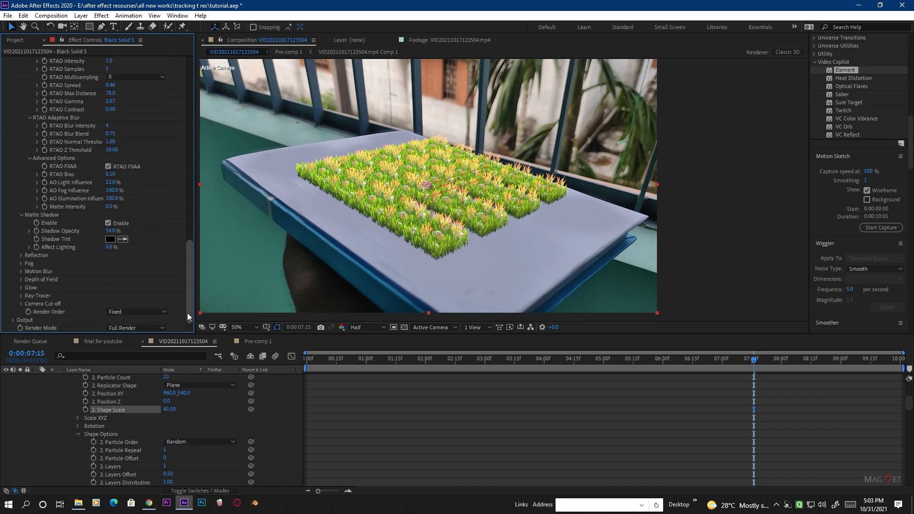
click(141, 329)
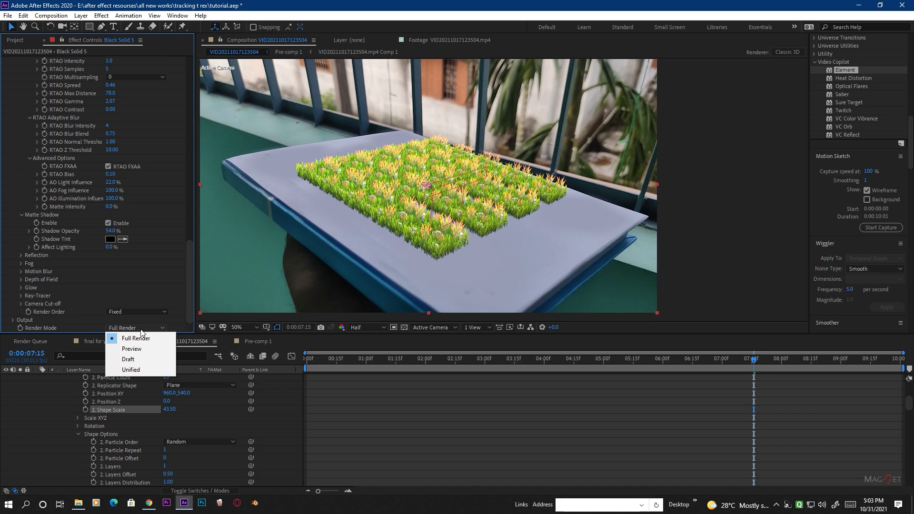
click(128, 360)
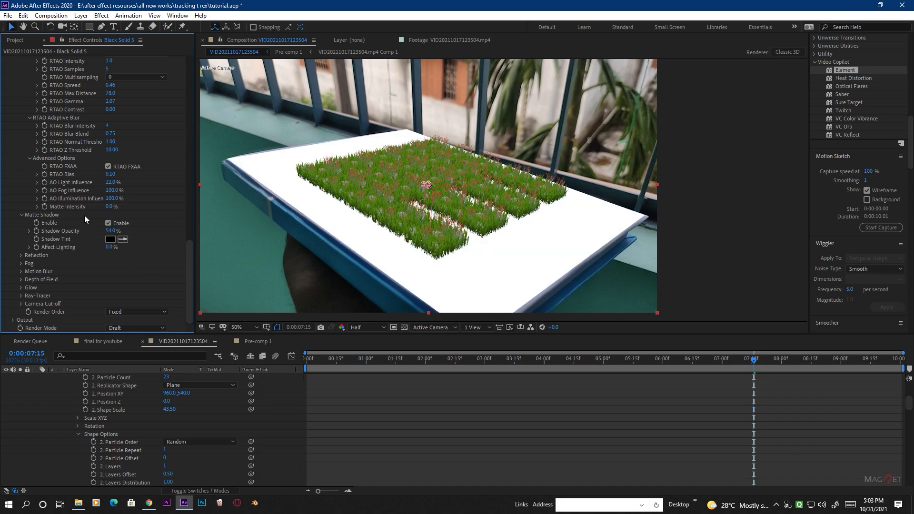
Stretch Group 2's replicator plane to an X Scale of 1.08 and a Z Scale of 1.73.
scroll(64, 202, up, 10)
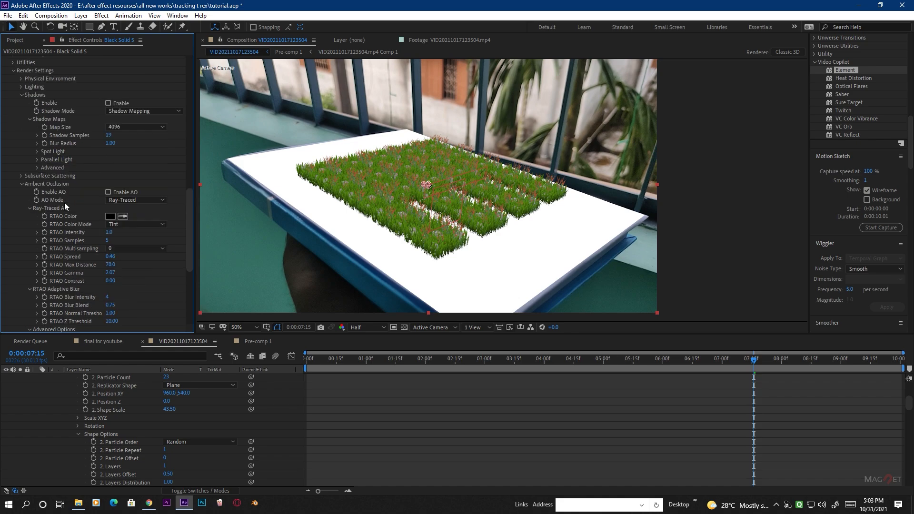
scroll(64, 202, up, 5)
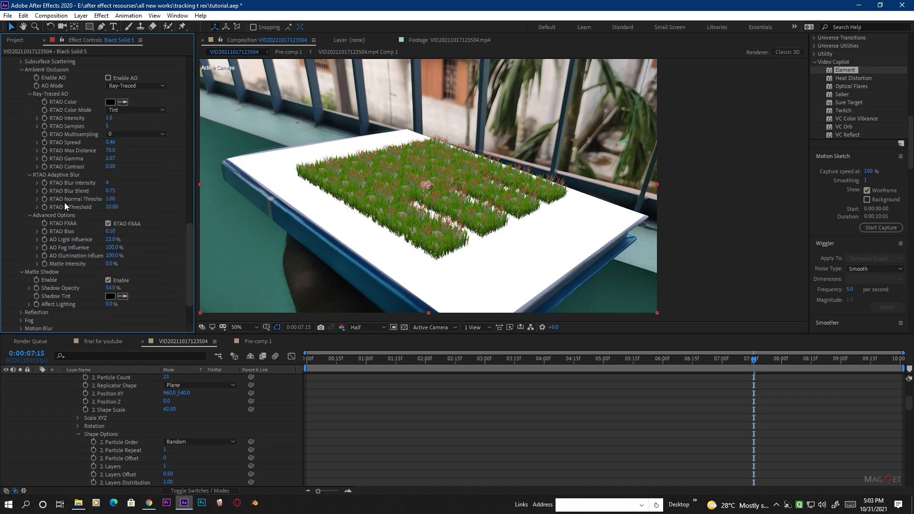
scroll(67, 193, up, 10)
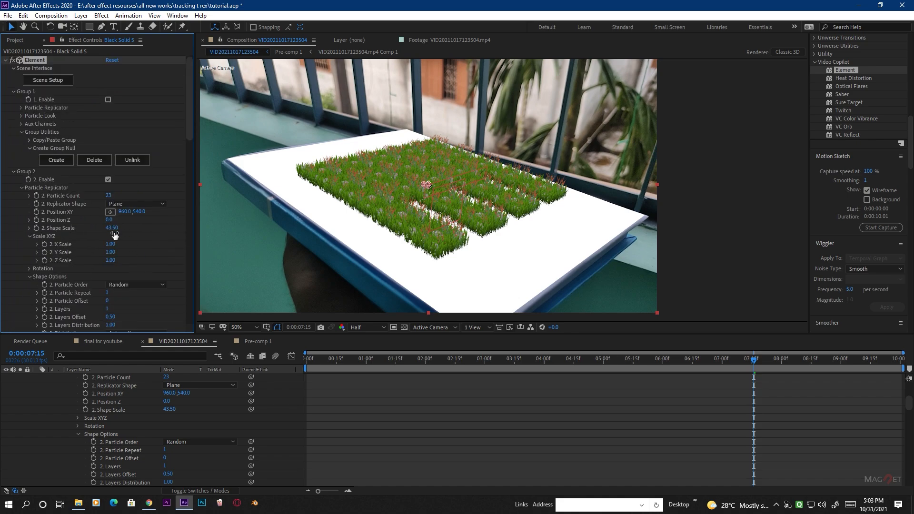
mouse_move(119, 247)
mouse_down()
mouse_move(150, 261)
mouse_move(127, 247)
mouse_up()
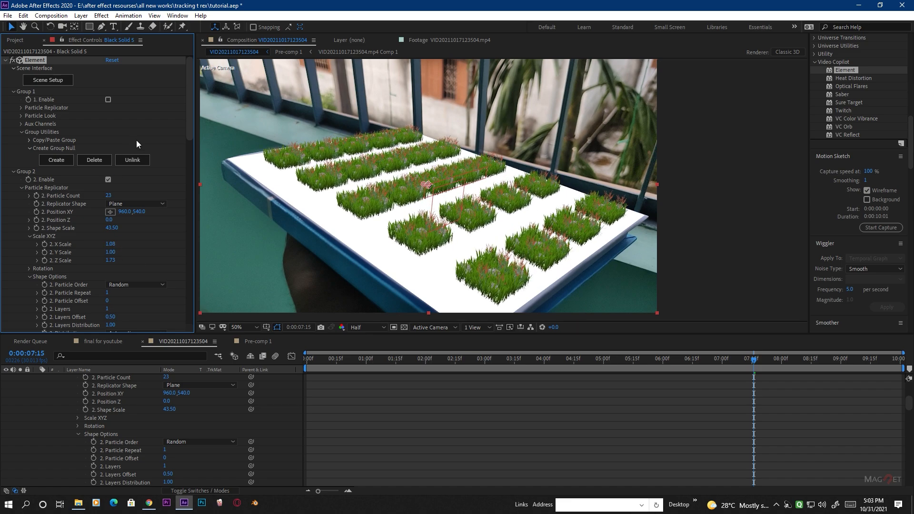
Set Group 2's Position XY to 849.0, 540.0 and its Particle Count to 65.
drag(125, 211, 87, 229)
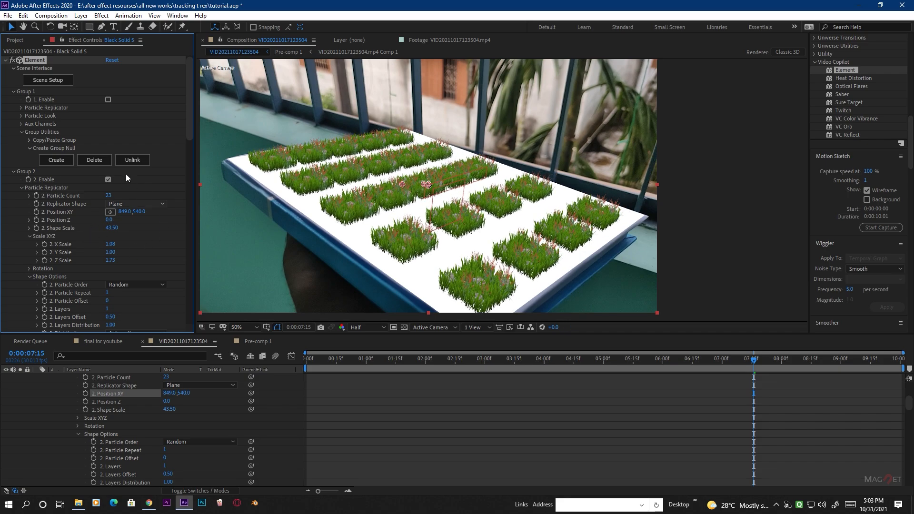
drag(108, 196, 130, 196)
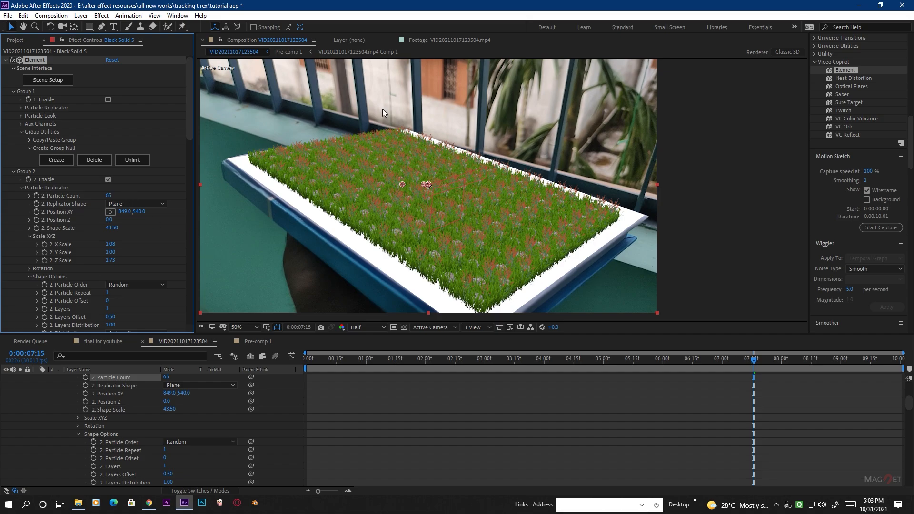
Set Group 2's Particle Size Random to 18% and Particle Size to 11.10.
scroll(60, 221, down, 3)
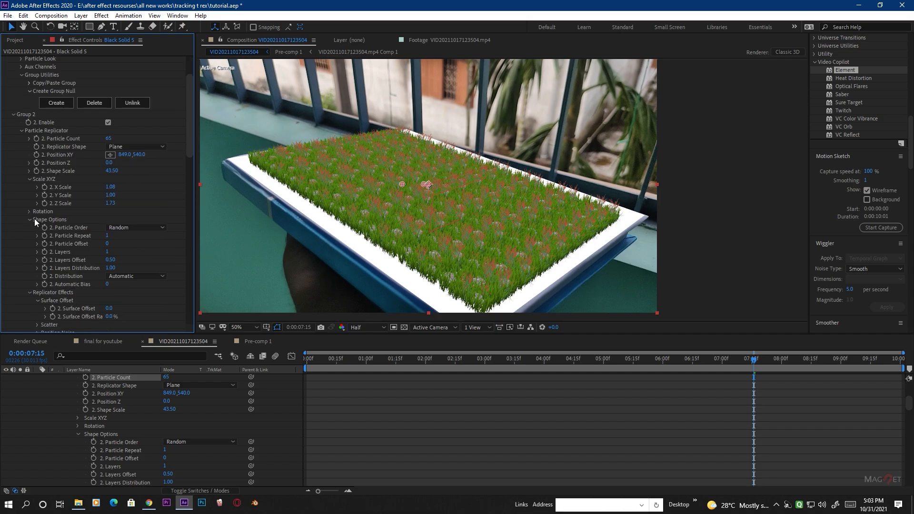
scroll(62, 187, down, 6)
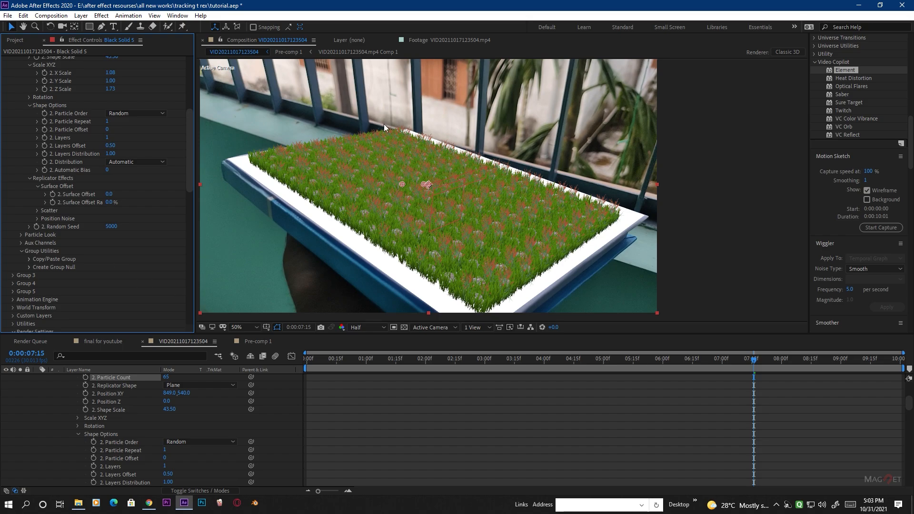
click(21, 235)
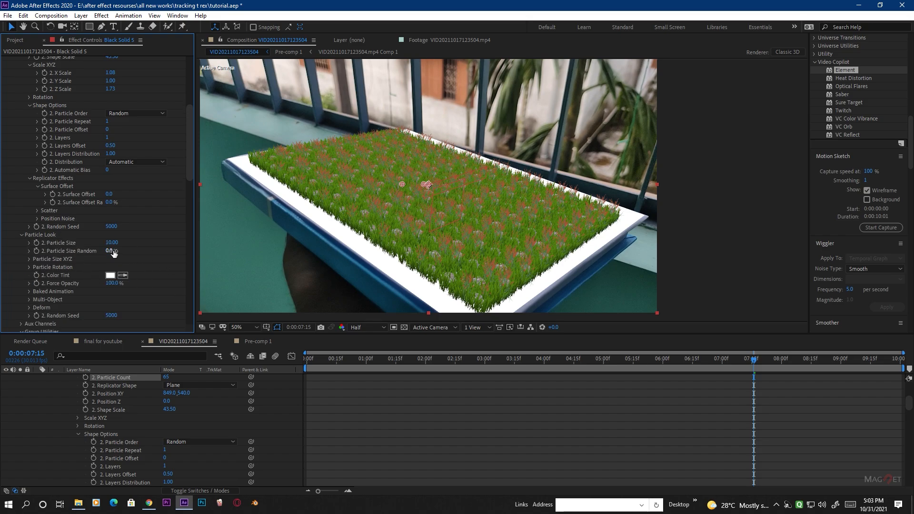
drag(114, 253, 121, 251)
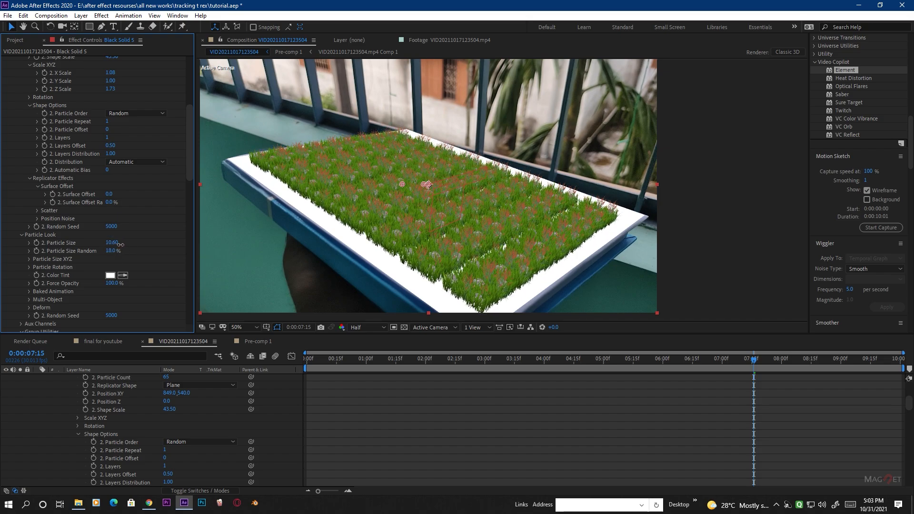
drag(120, 245, 122, 245)
Randomize the angle of Group 2's particles with a Y Rotation Random of 32°.
scroll(36, 242, down, 3)
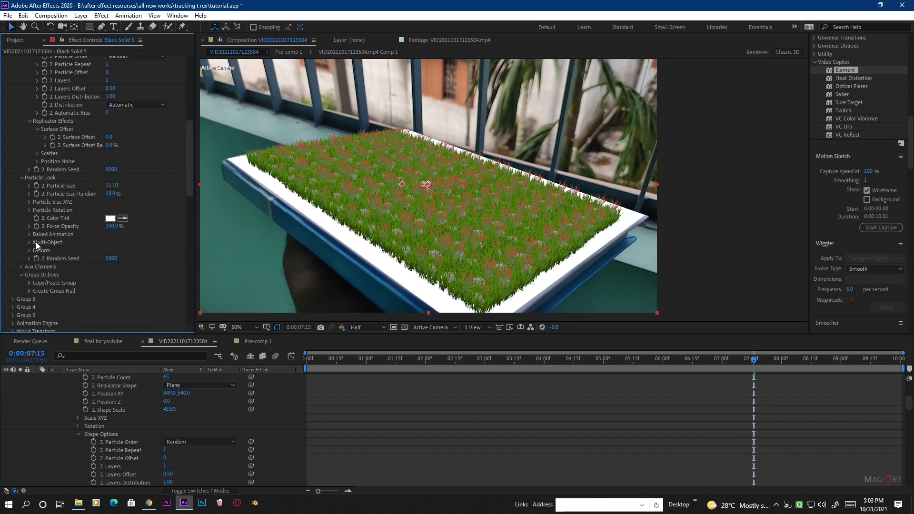
click(29, 210)
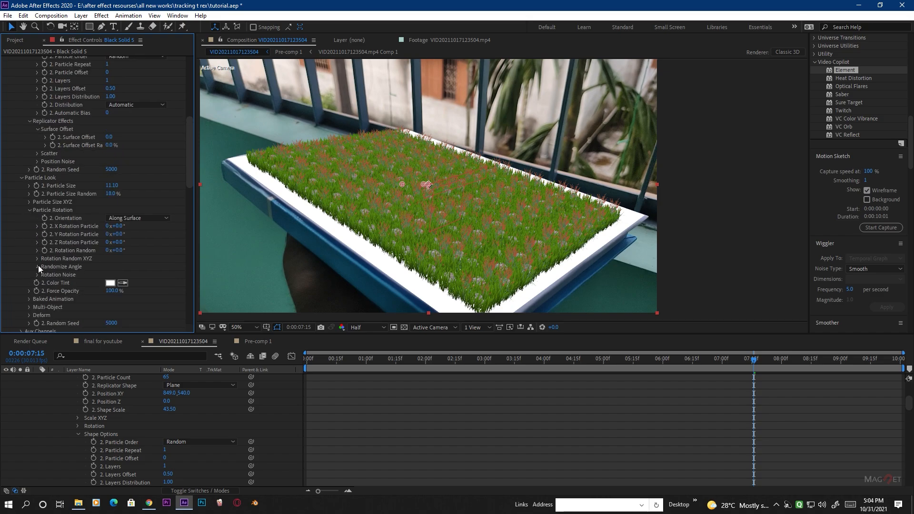
click(38, 265)
drag(118, 283, 139, 284)
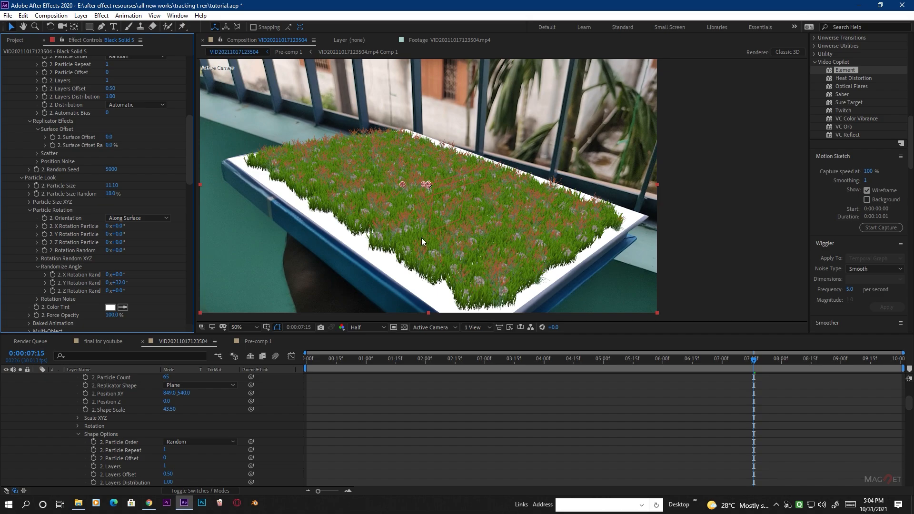
Set the Element effect's Render Mode to Full Render.
scroll(420, 236, up, 2)
scroll(421, 236, down, 2)
drag(192, 129, 171, 324)
click(130, 328)
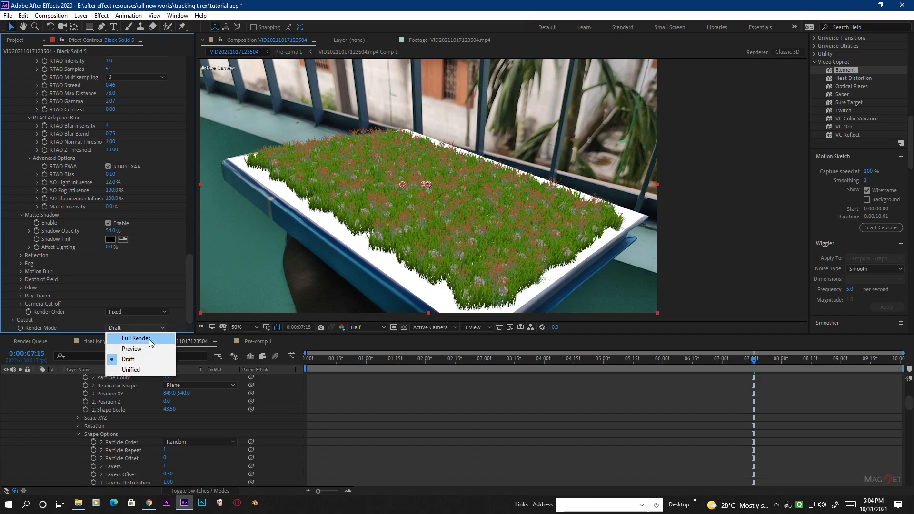
click(138, 338)
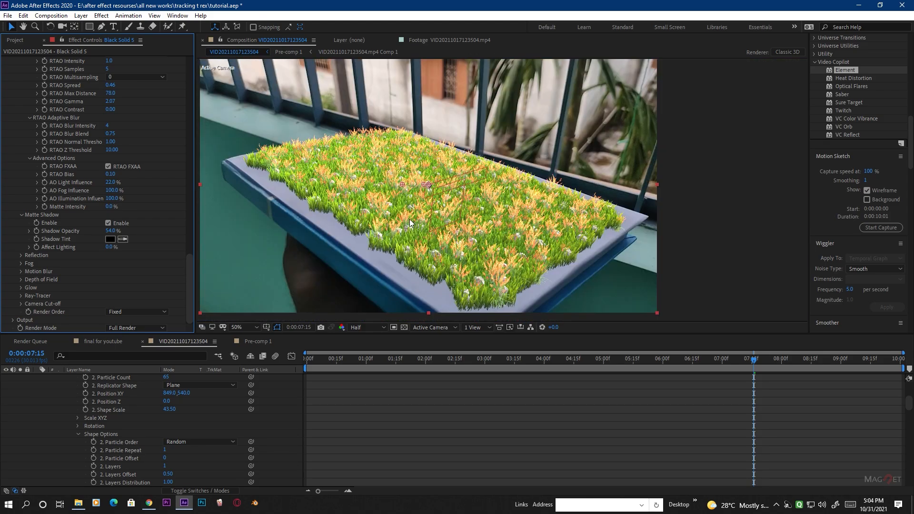
Set the Subsurface Scattering intensity to 20% and enable Shadows in the Element render settings.
scroll(92, 214, up, 7)
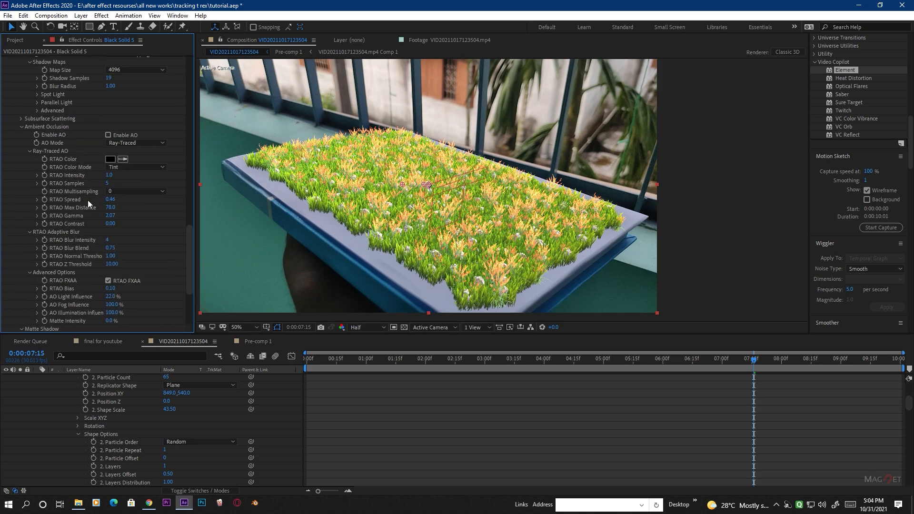
click(20, 174)
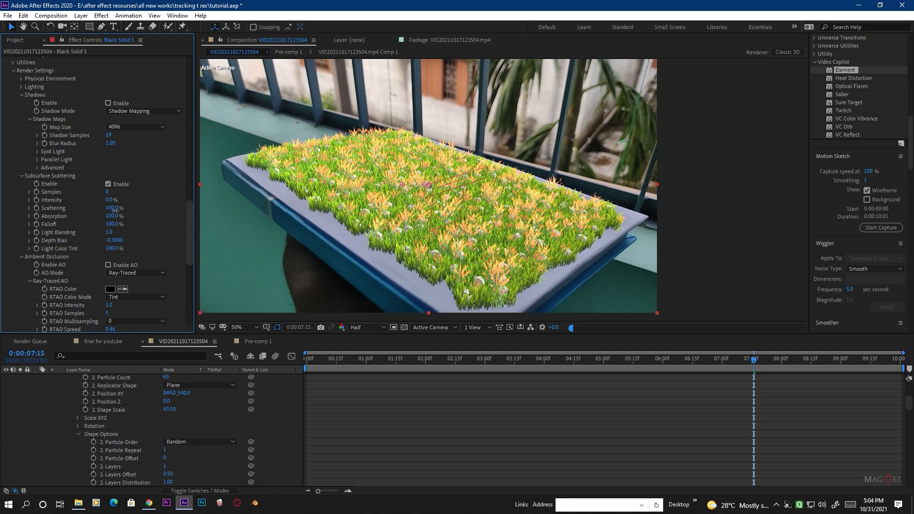
drag(118, 208, 115, 210)
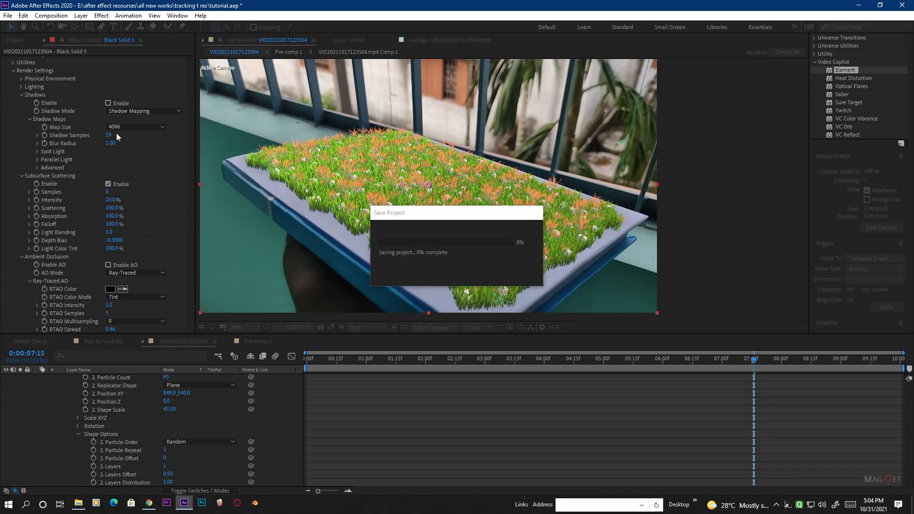
click(107, 103)
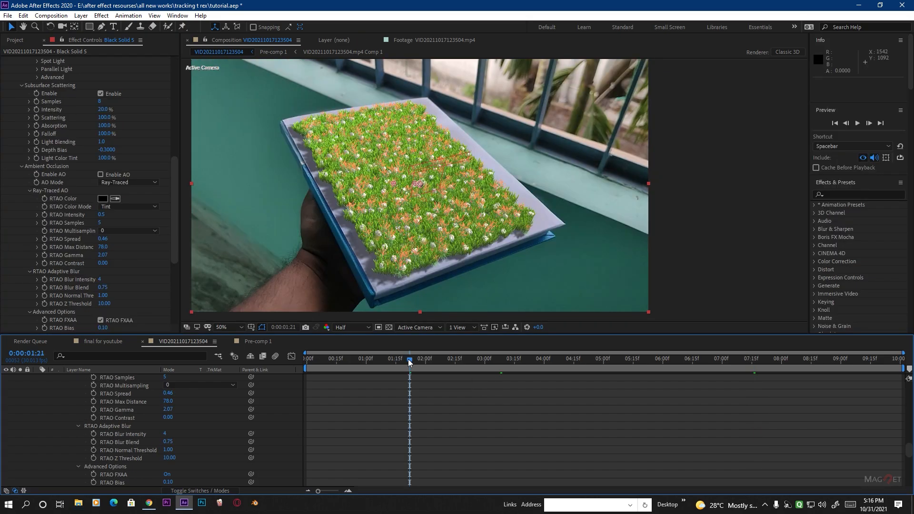
At 0:00:03:08, recentre the grass on the book by setting Group 2's Position XY to 982.0, 540.0.
drag(408, 365, 384, 365)
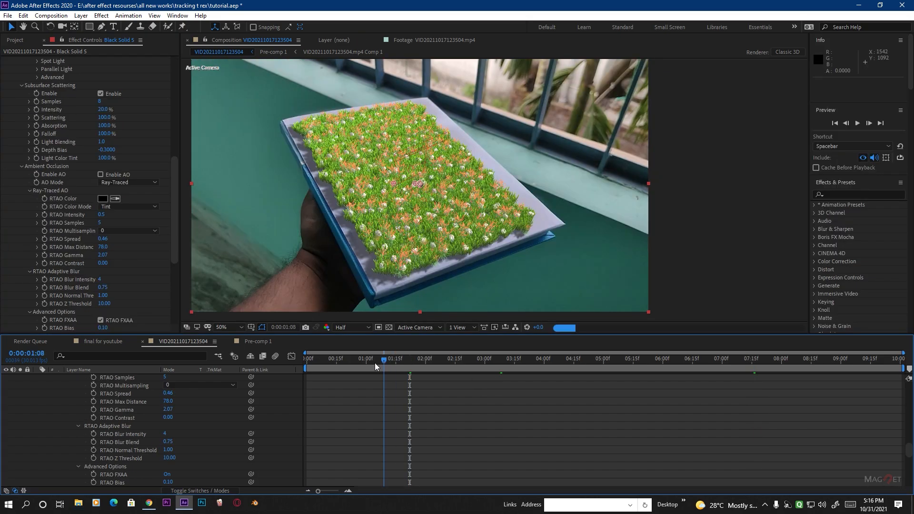
click(502, 358)
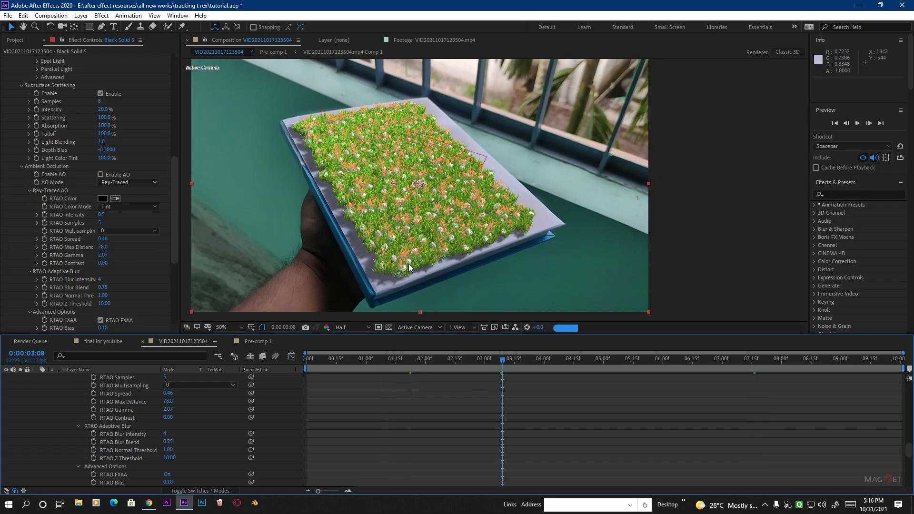
drag(368, 180, 509, 238)
drag(550, 215, 497, 203)
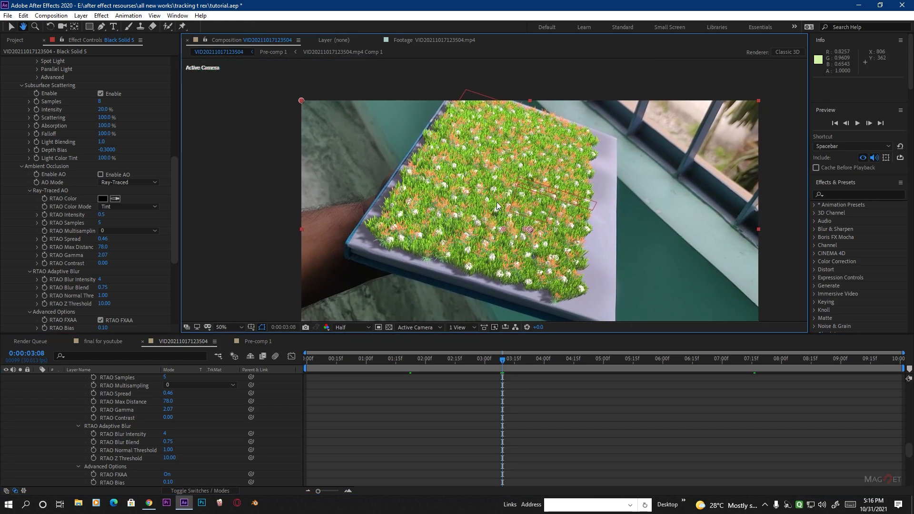
key(v)
scroll(31, 143, up, 10)
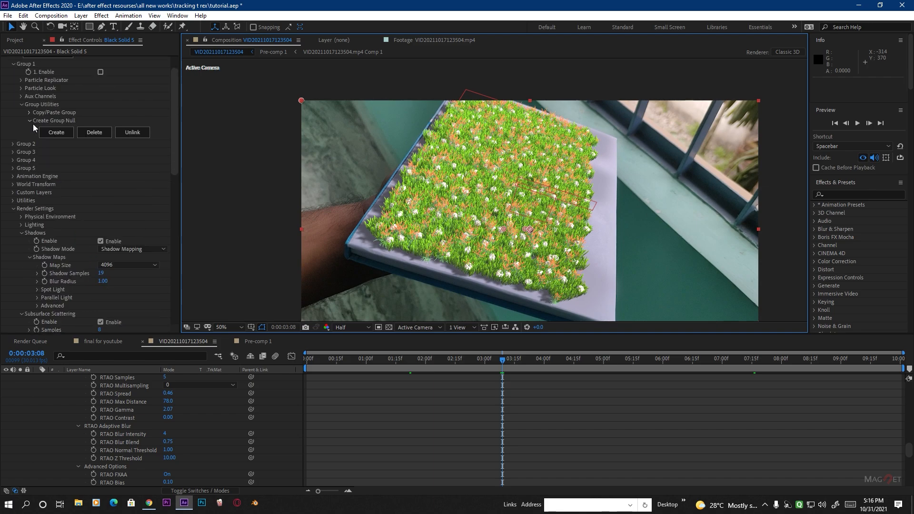
click(13, 172)
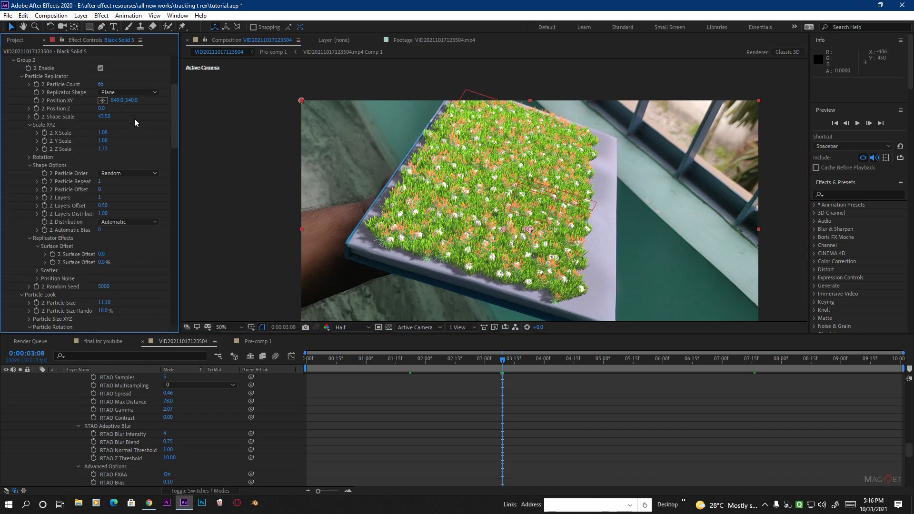
drag(118, 101, 189, 107)
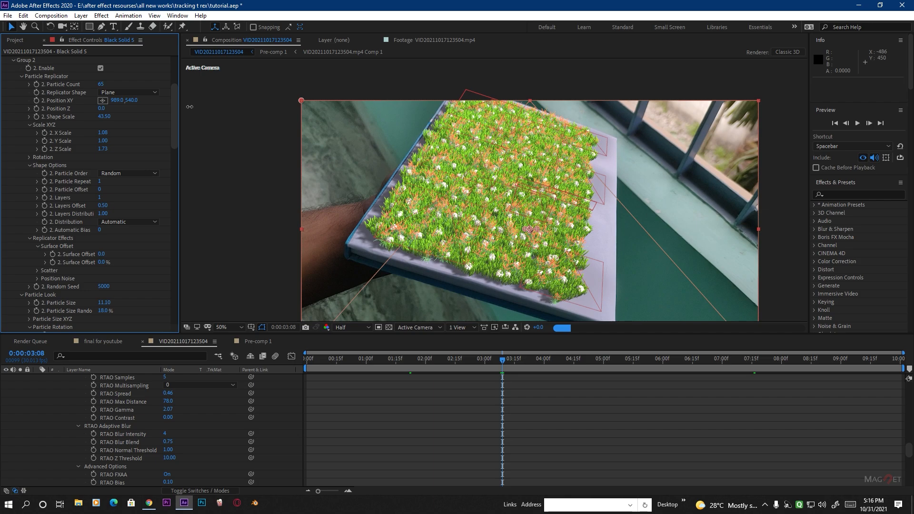
drag(190, 107, 186, 107)
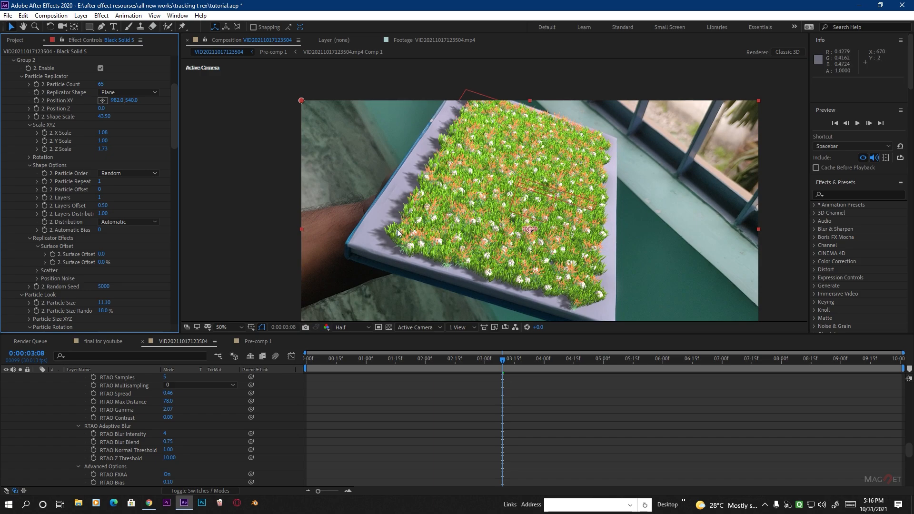
At 0:00:06:14, scatter Group 2's particles with an X Scatter of 4.3 and a Z Scatter of 3.2.
click(692, 359)
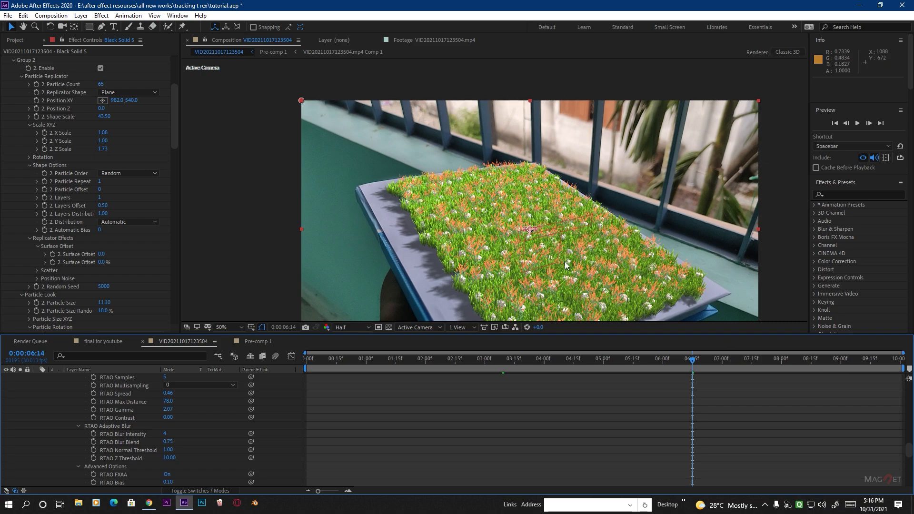
drag(629, 260, 614, 219)
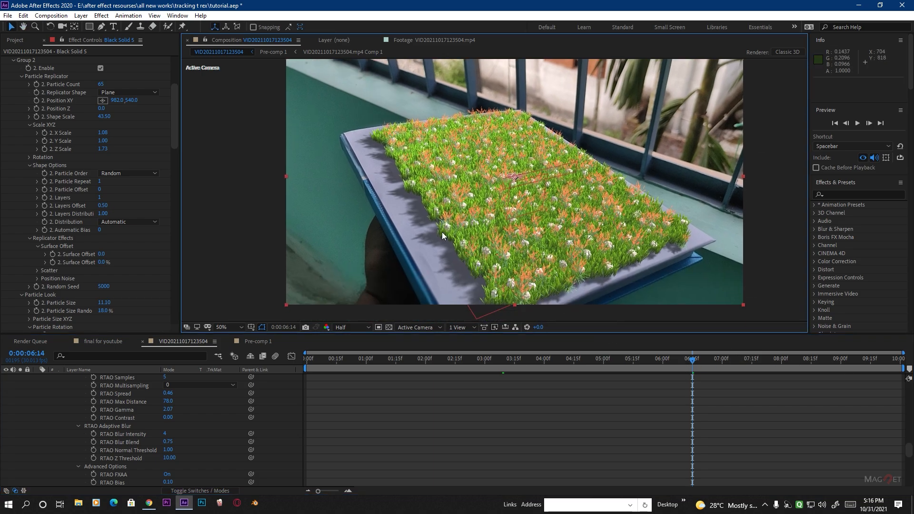
scroll(40, 145, up, 5)
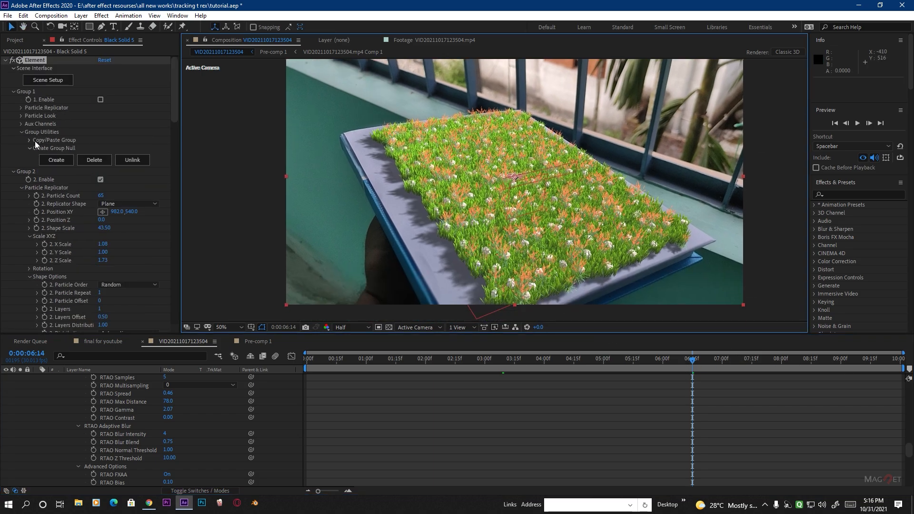
scroll(61, 215, down, 5)
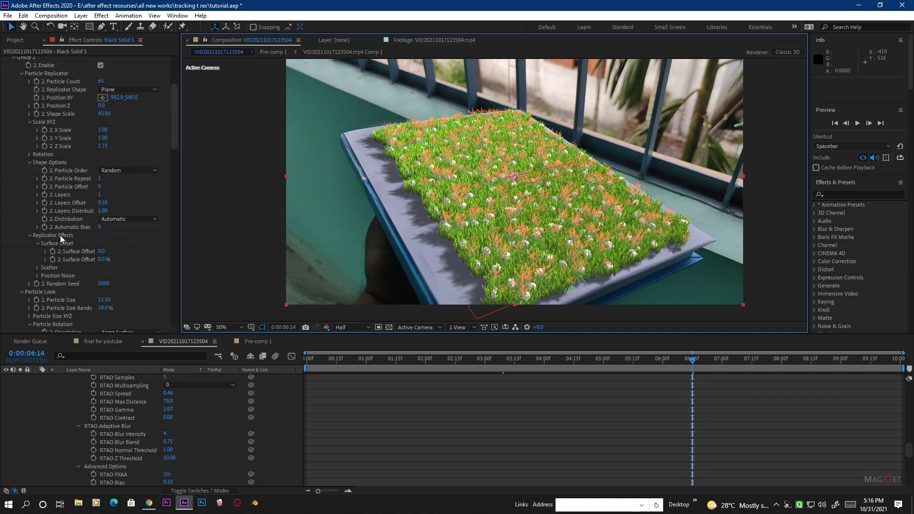
scroll(60, 235, up, 5)
scroll(39, 224, down, 3)
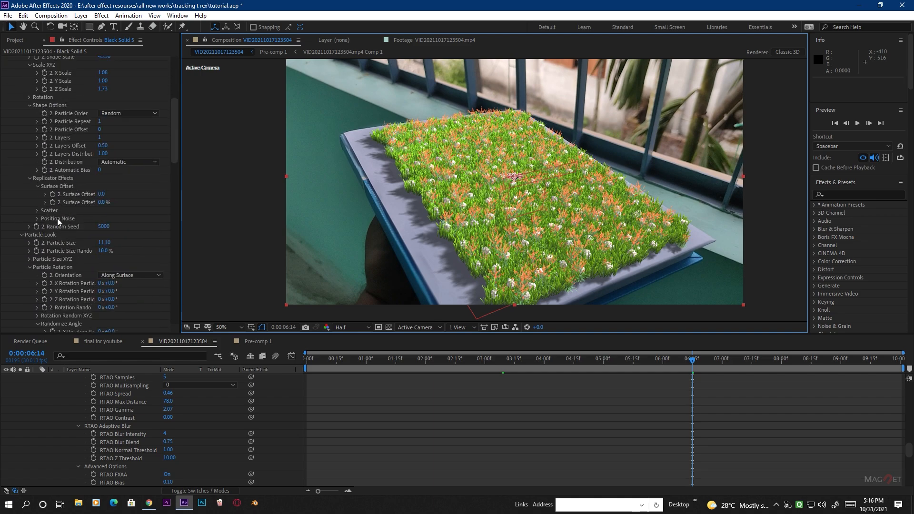
click(35, 211)
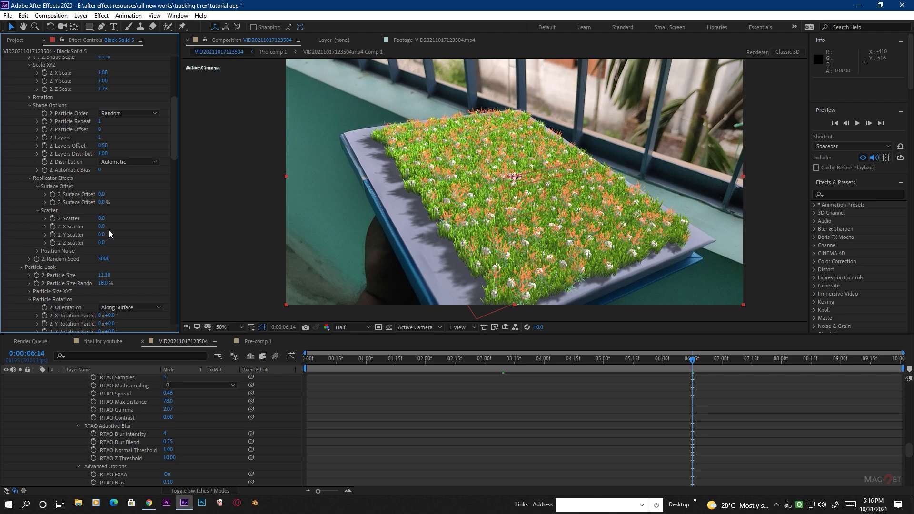
drag(101, 227, 300, 228)
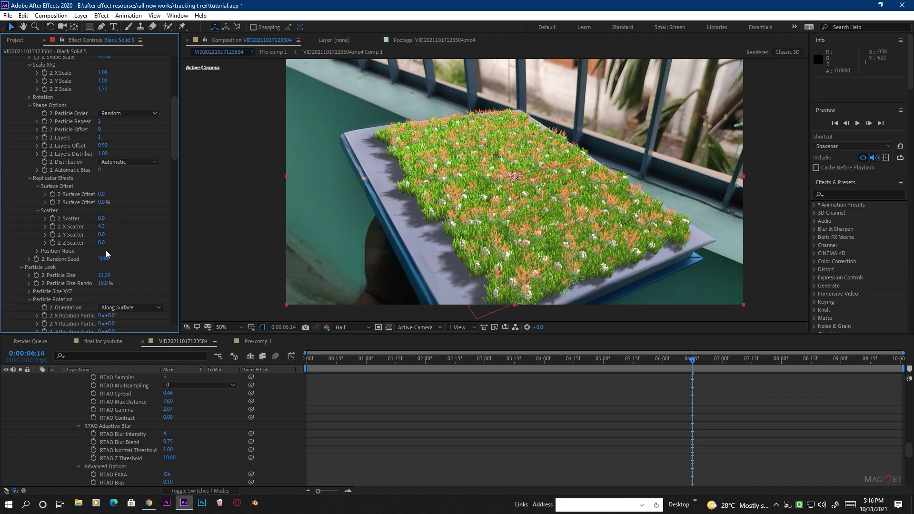
drag(103, 244, 296, 242)
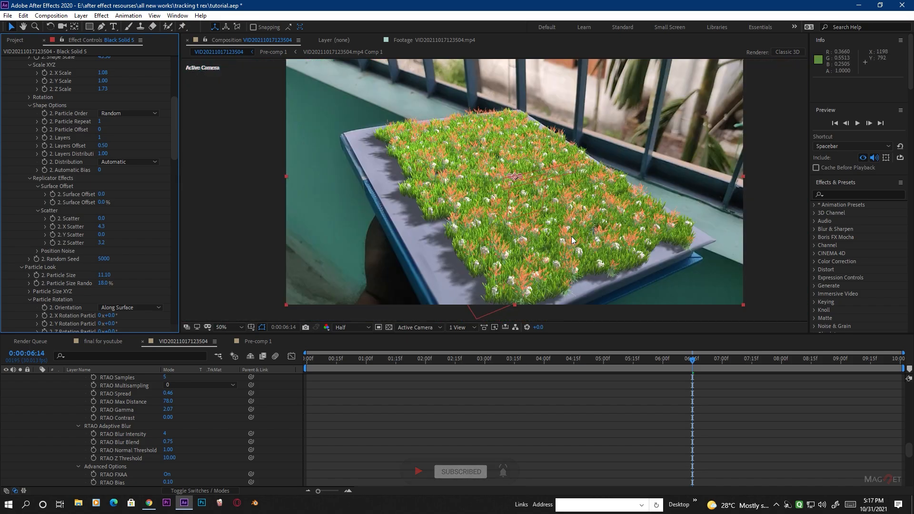
drag(572, 240, 550, 231)
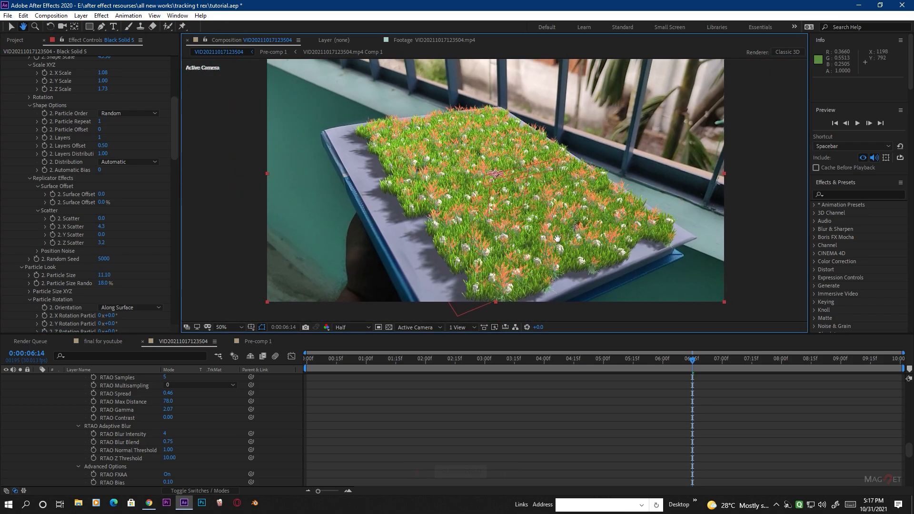
Set the Ambient Occlusion AO Mode to SSAO and enable AO in Element's render settings.
scroll(67, 193, up, 7)
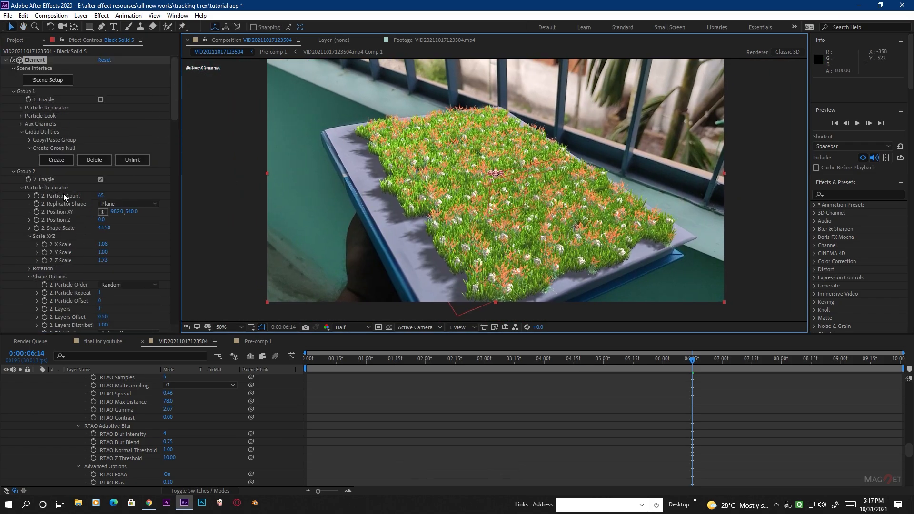
scroll(64, 194, down, 15)
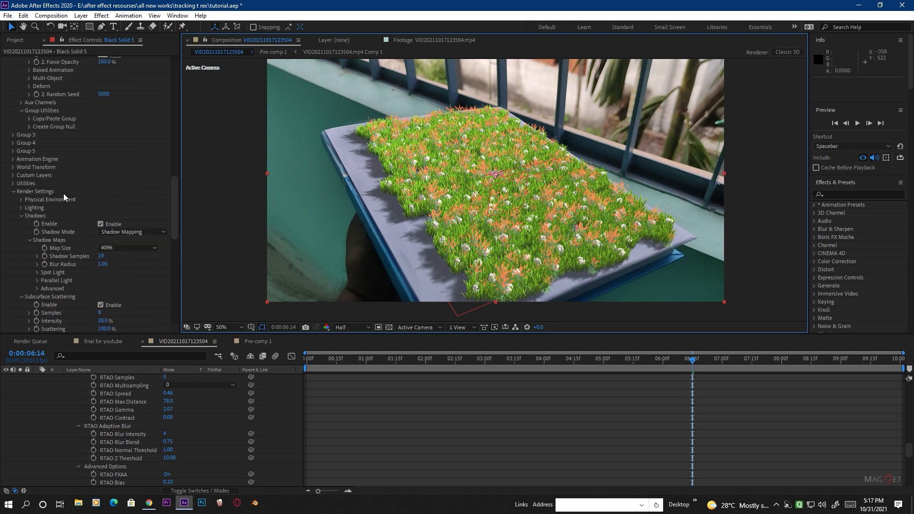
scroll(79, 191, down, 4)
scroll(84, 225, down, 3)
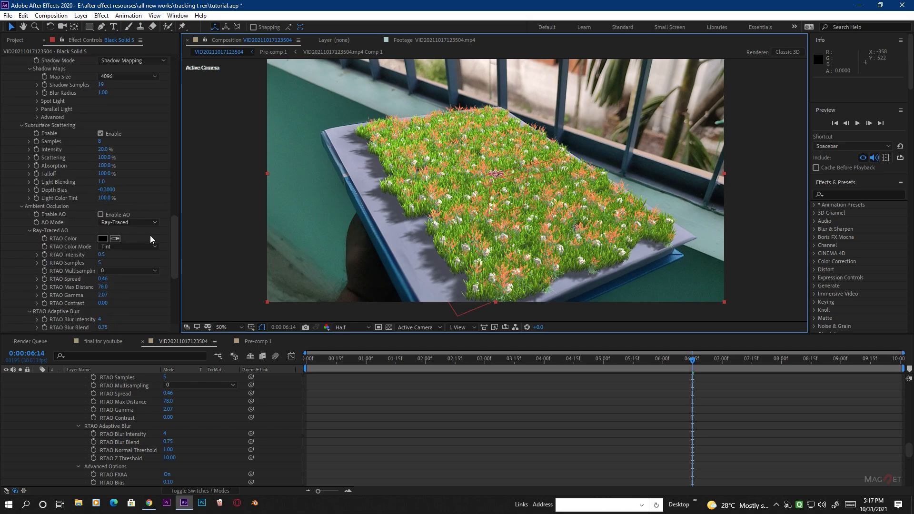
click(125, 222)
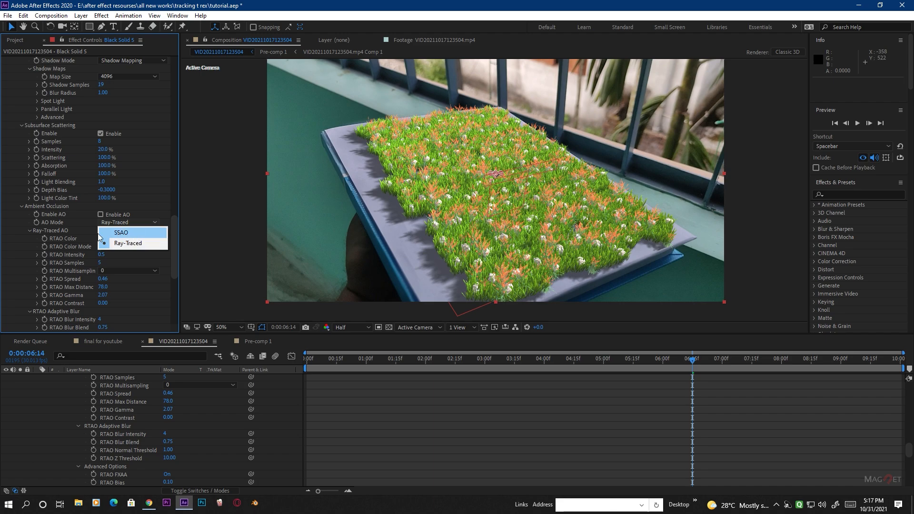
click(139, 229)
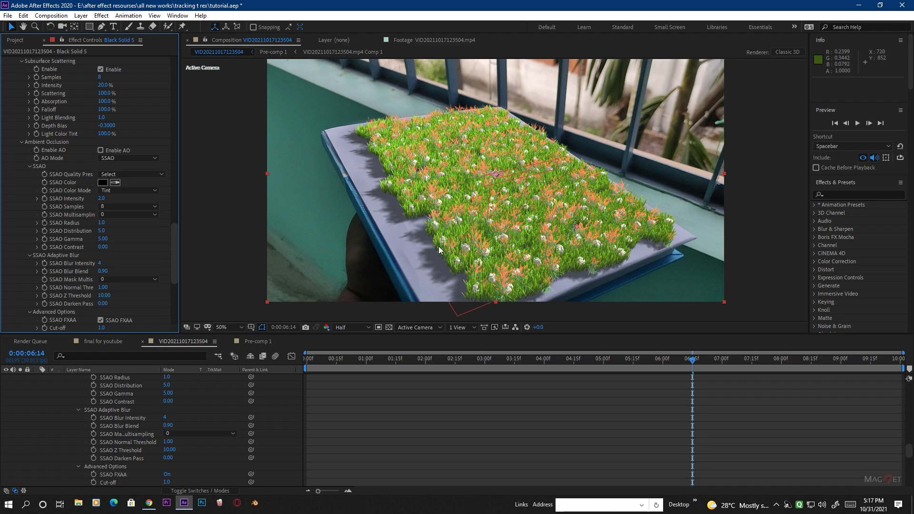
click(102, 150)
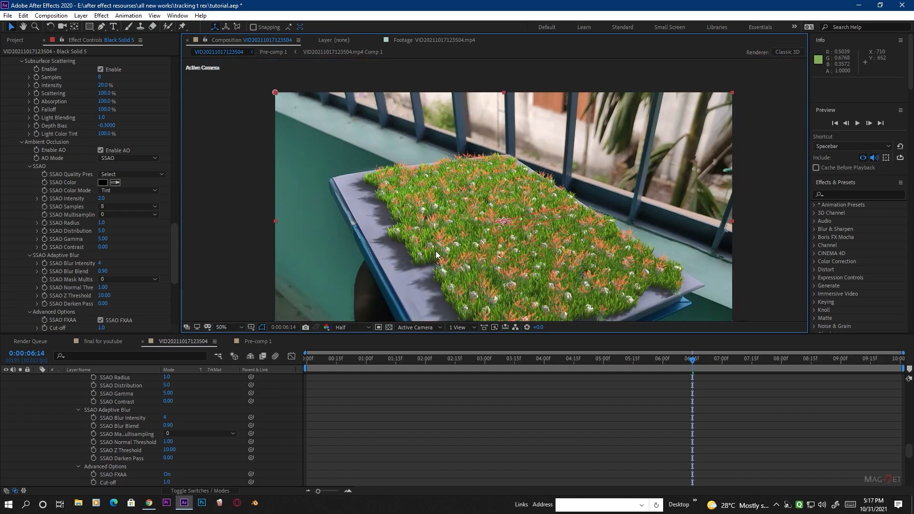
Enable Group 1 to bring back the T-rex and move the current time to 0:00:02:28.
scroll(73, 181, up, 20)
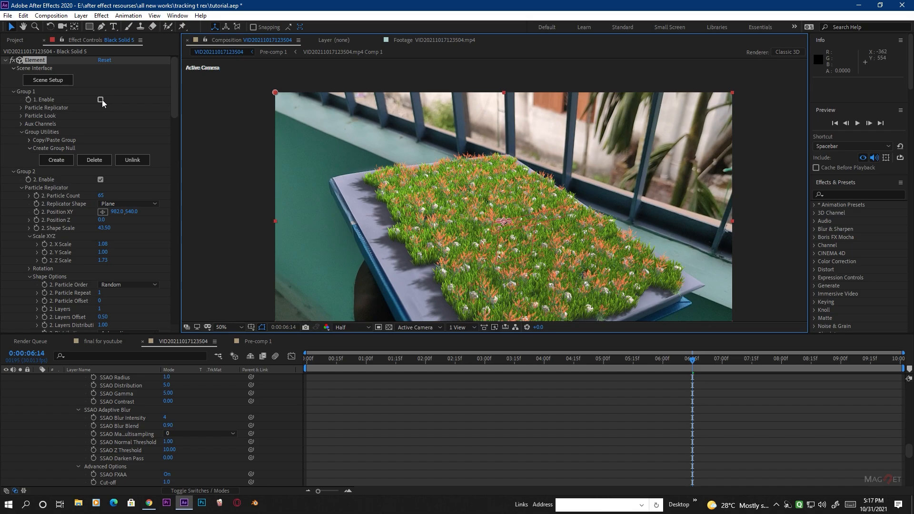
click(102, 99)
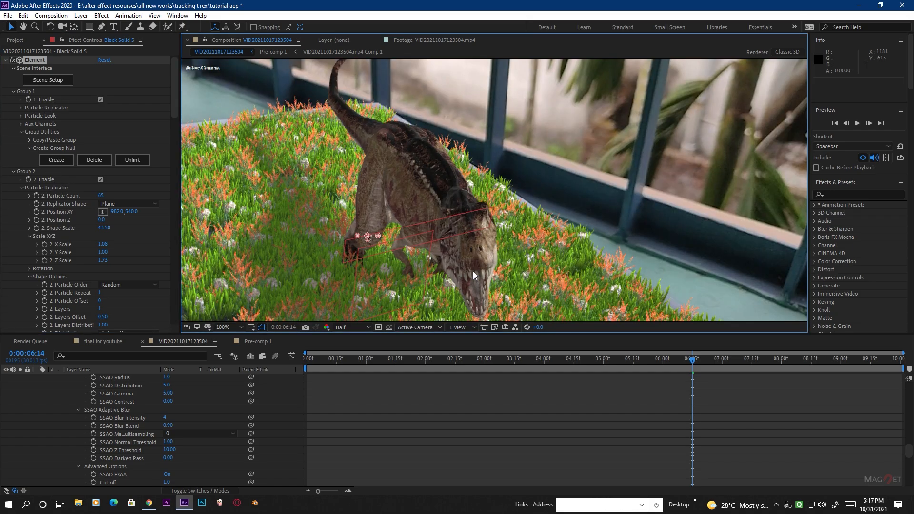
scroll(460, 217, down, 1)
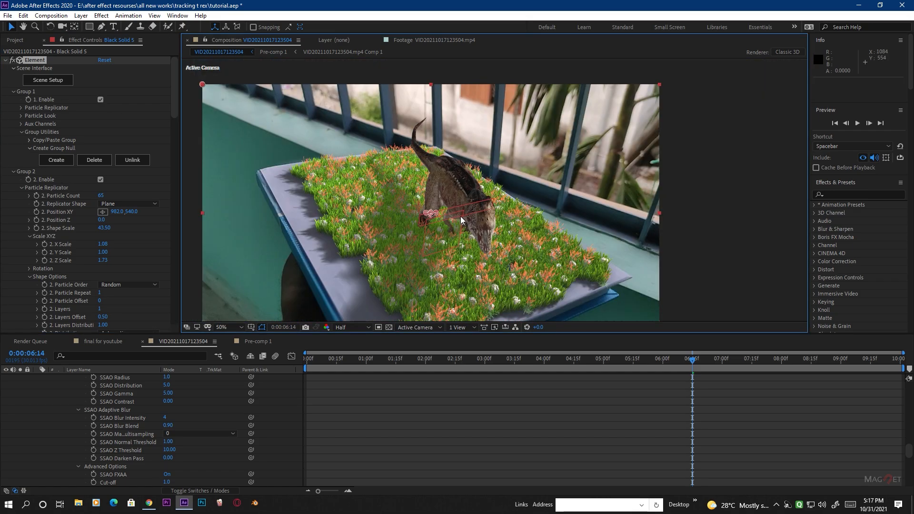
click(509, 363)
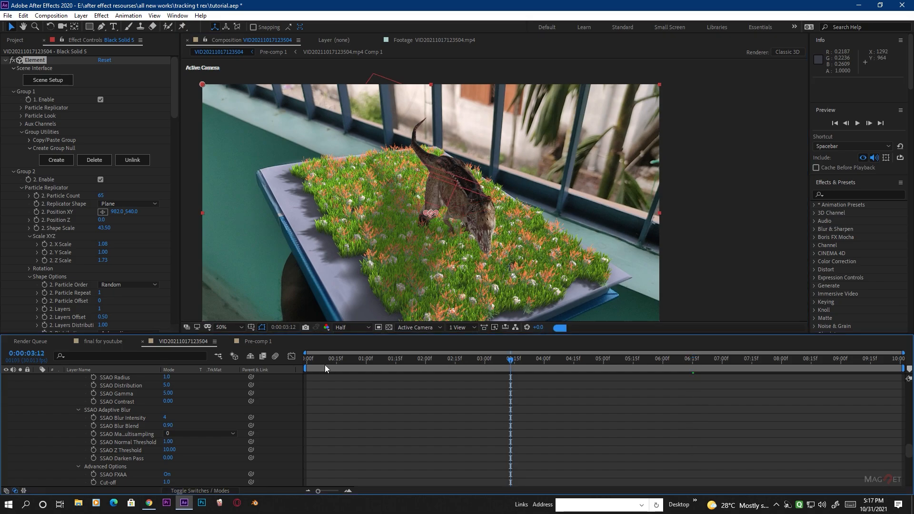
drag(325, 365, 325, 363)
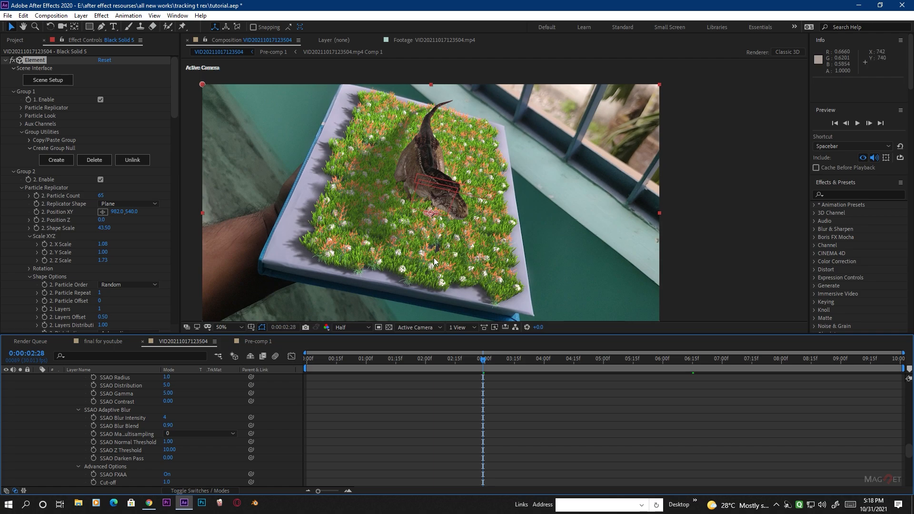
Open Element's Scene Setup and select the group folder holding the grass, rocks and Holcus.
click(48, 80)
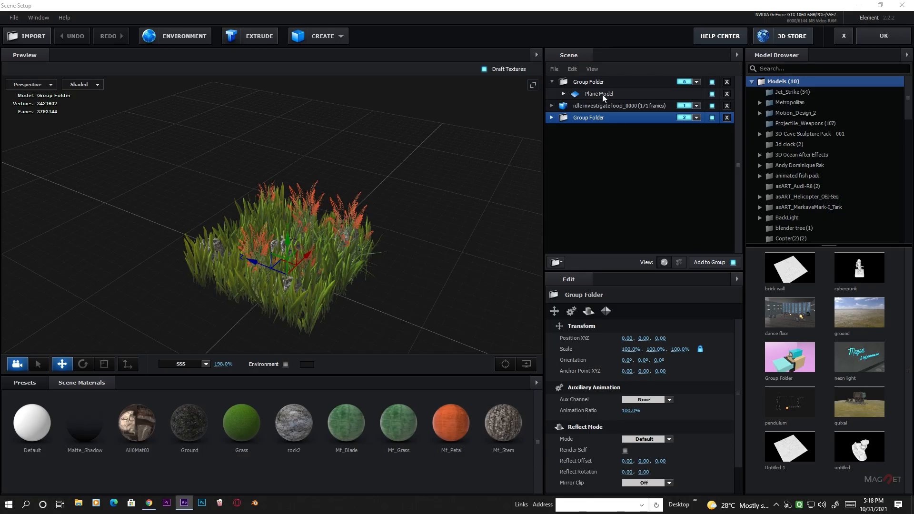
click(595, 104)
click(595, 83)
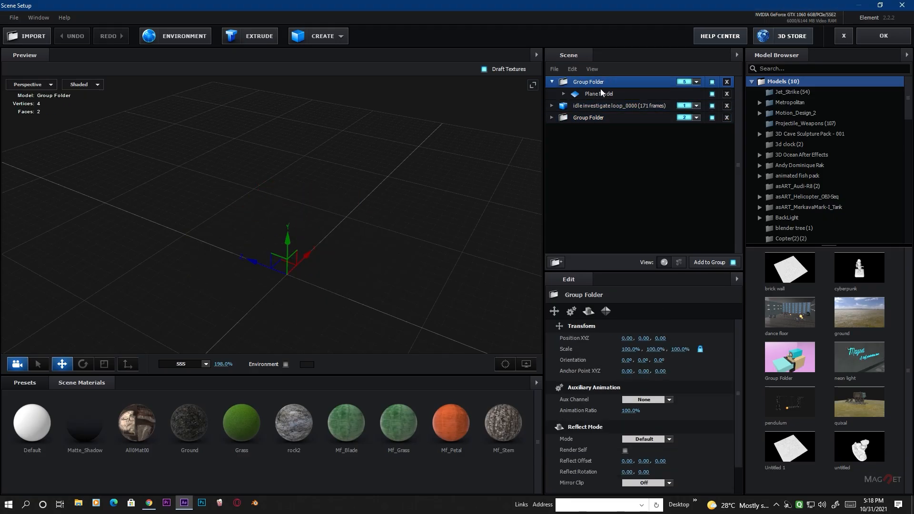
click(577, 119)
scroll(367, 267, down, 4)
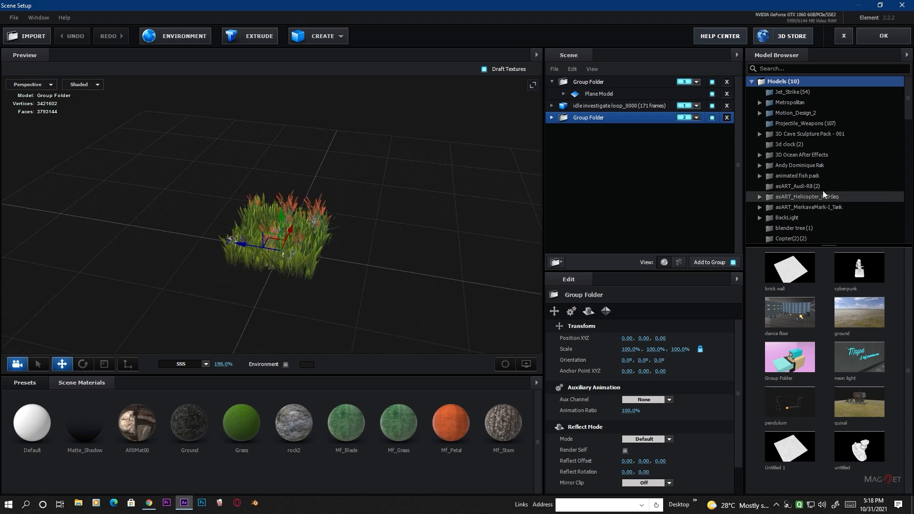
Add the Nordic Beach Rocks_vcxmcjoqa 3D Assembly model from the quixal models folder to the scene.
scroll(801, 189, down, 5)
scroll(785, 193, down, 2)
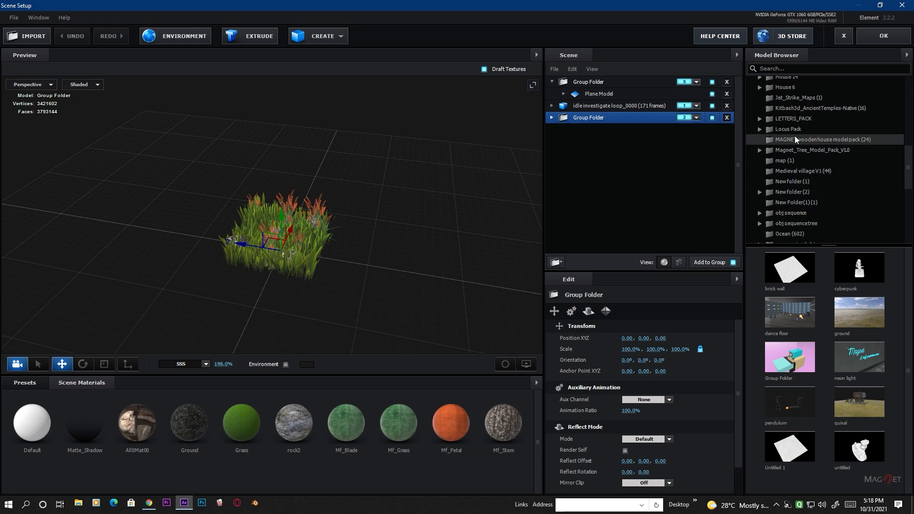
scroll(800, 115, up, 2)
scroll(790, 186, down, 4)
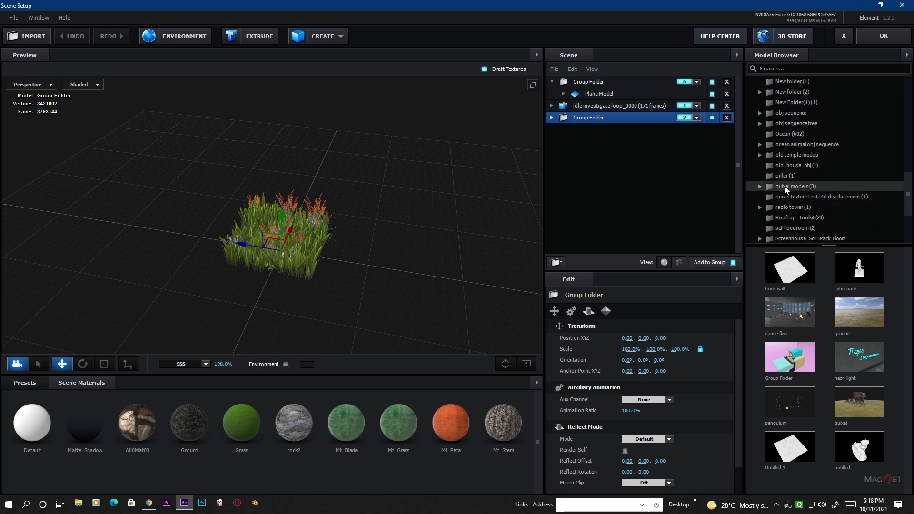
click(827, 187)
drag(909, 157, 701, 192)
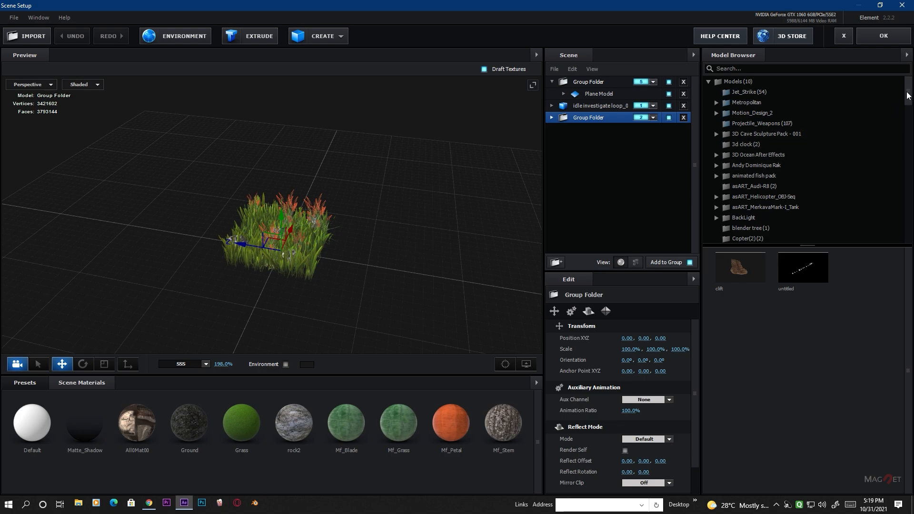
drag(909, 96, 909, 187)
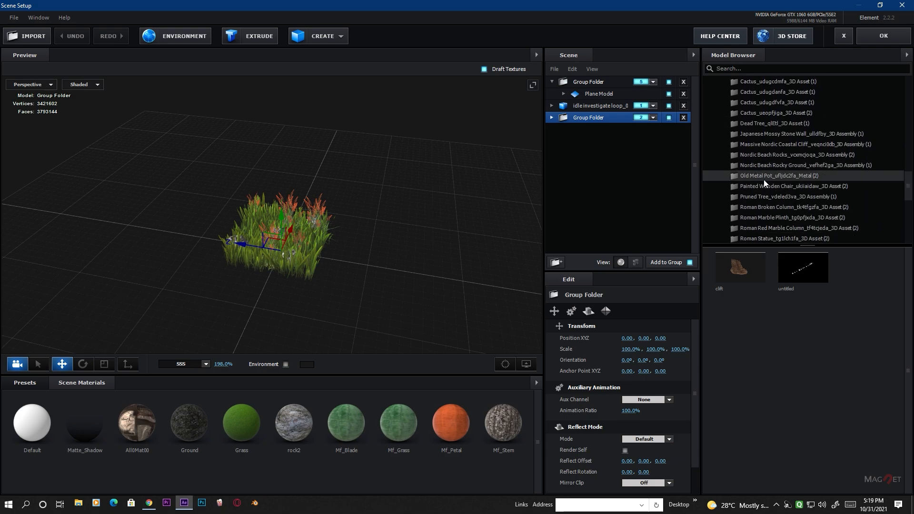
click(776, 155)
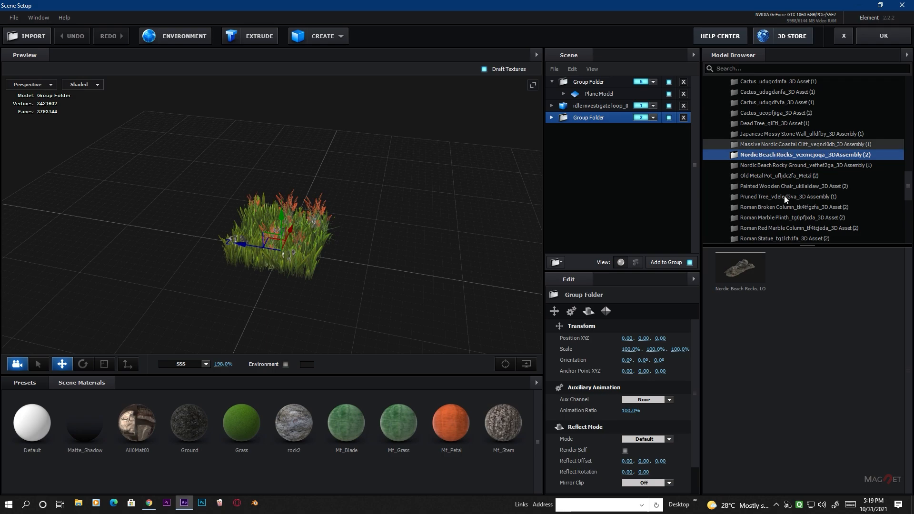
double_click(735, 271)
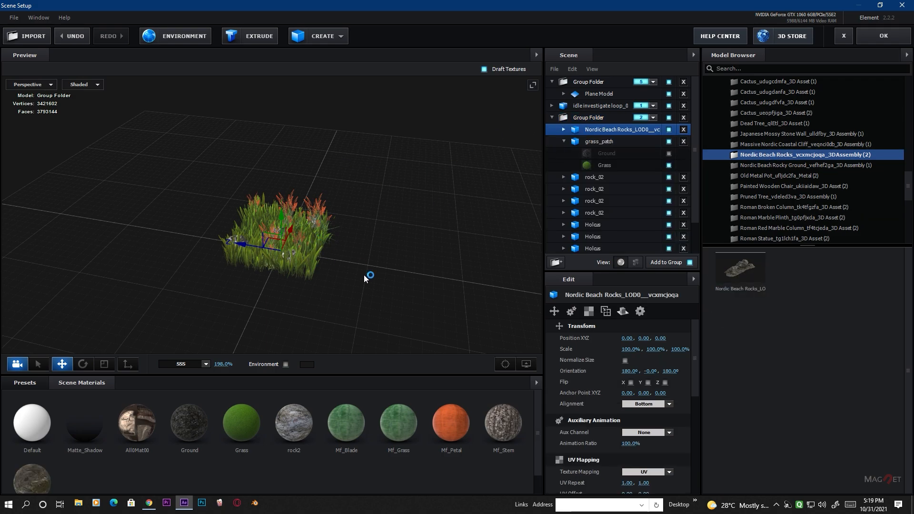
Move the Nordic Beach Rocks model out of the grass folder into its own group folder assigned to group 3.
click(564, 141)
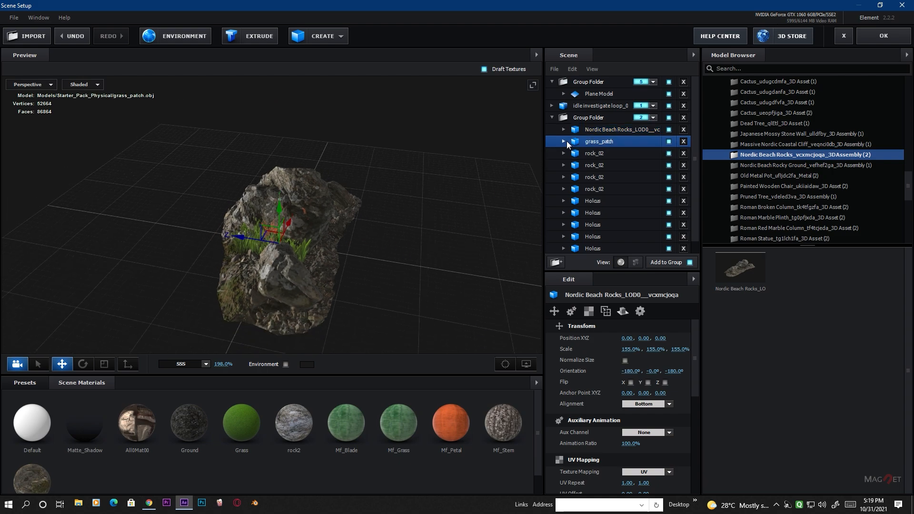
mouse_move(600, 130)
mouse_down()
mouse_move(584, 130)
mouse_move(595, 113)
mouse_up()
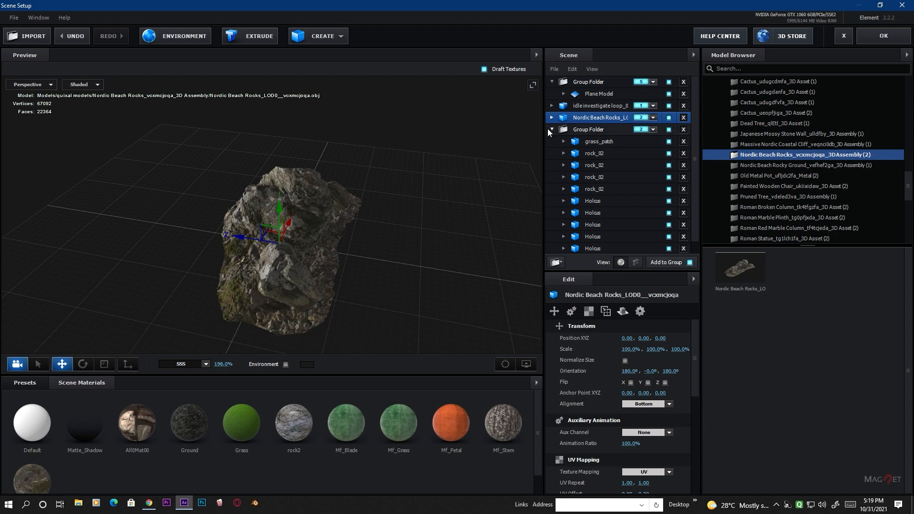
click(550, 129)
click(594, 119)
click(654, 117)
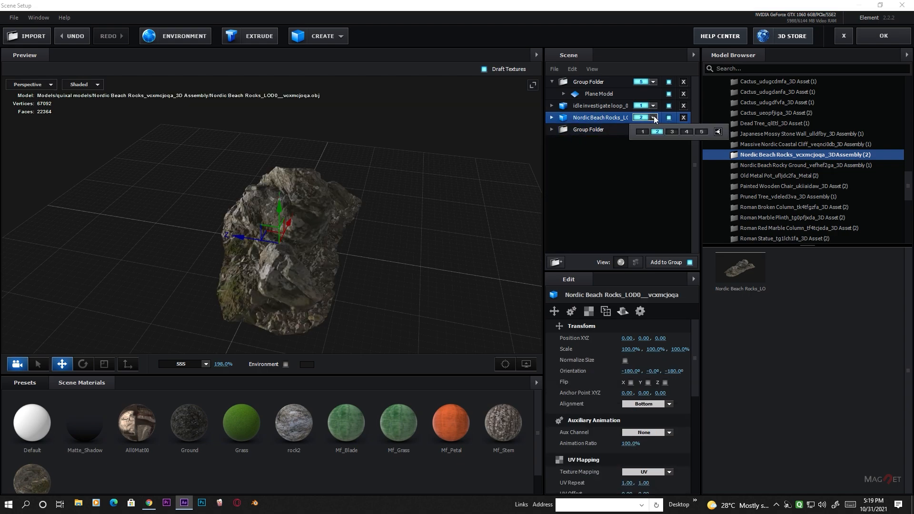
click(672, 131)
drag(337, 263, 404, 245)
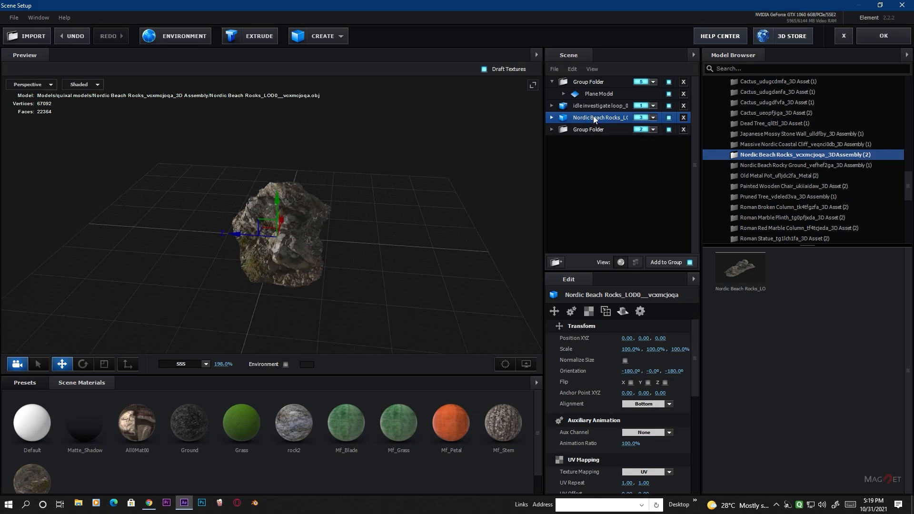
click(556, 262)
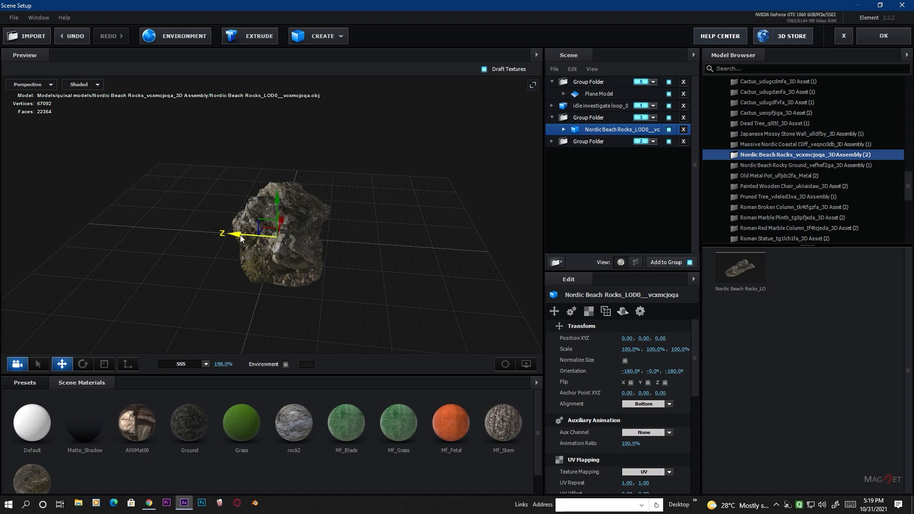
Duplicate the Nordic Beach Rocks model and assign the lower of the two to auxiliary animation Channel 1.
key(ctrl+d)
click(614, 140)
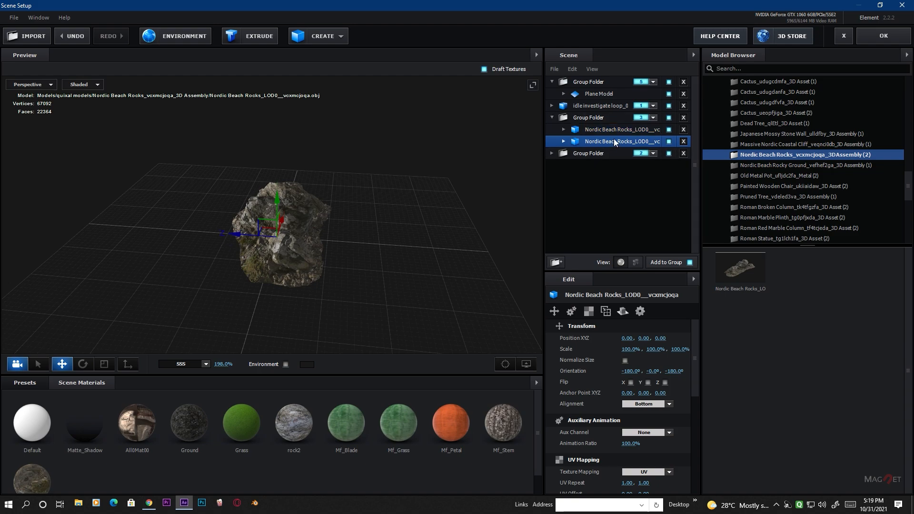
right_click(600, 139)
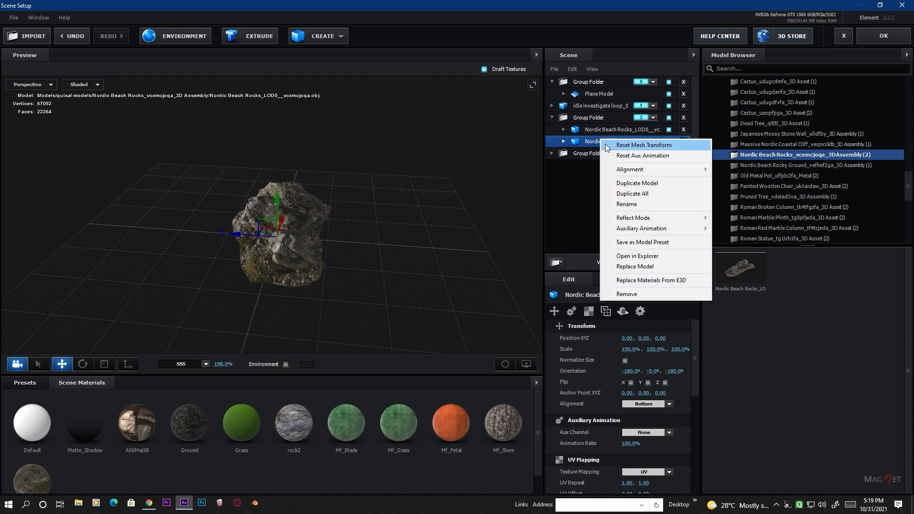
mouse_move(648, 232)
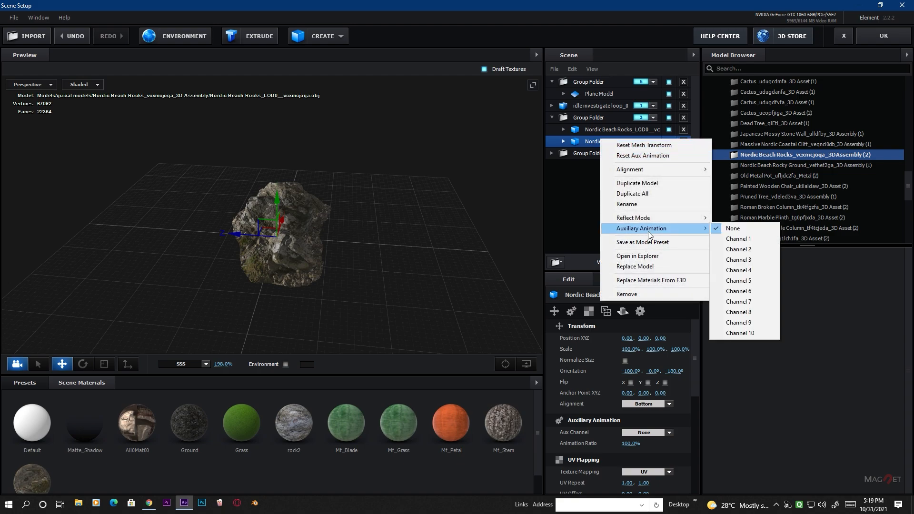
click(739, 240)
Assign the upper Nordic Beach Rocks model to auxiliary animation Channel 2.
click(604, 131)
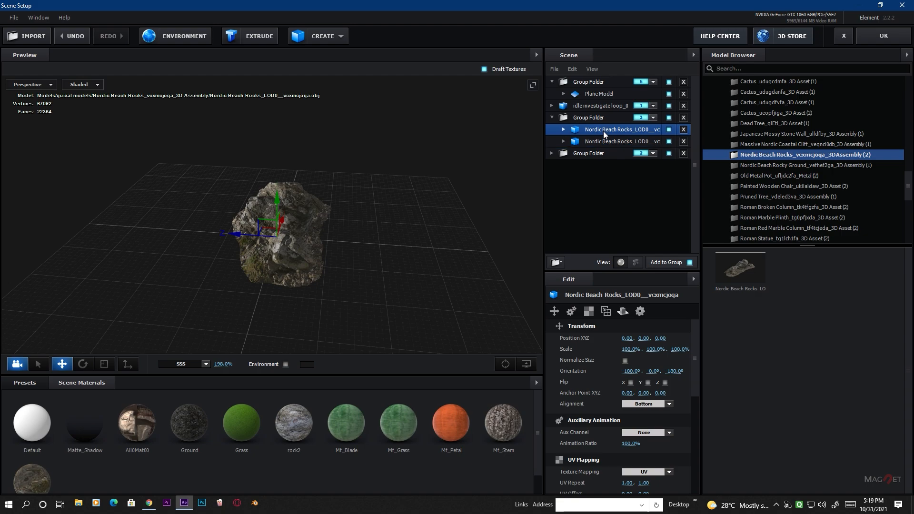
right_click(604, 131)
mouse_move(653, 224)
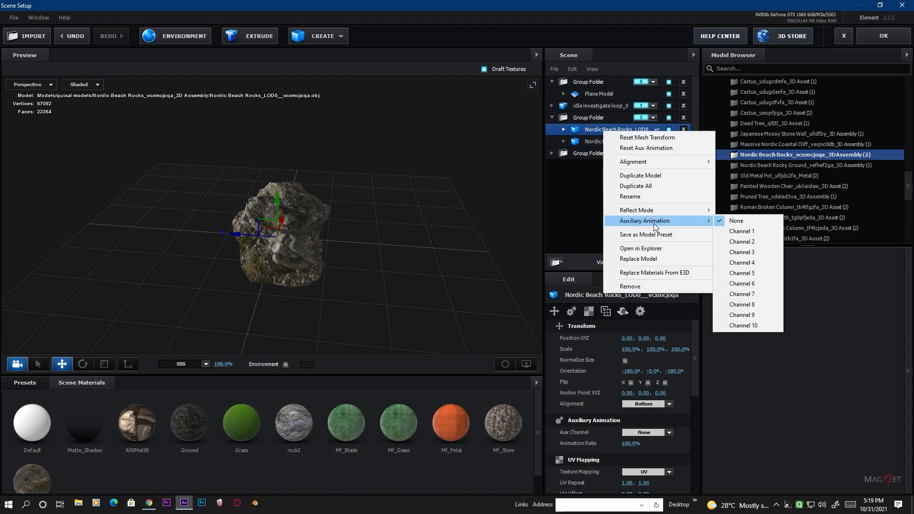
click(743, 242)
Duplicate the Channel 2 rocks model and assign the new copy to auxiliary animation Channel 3.
key(ctrl+d)
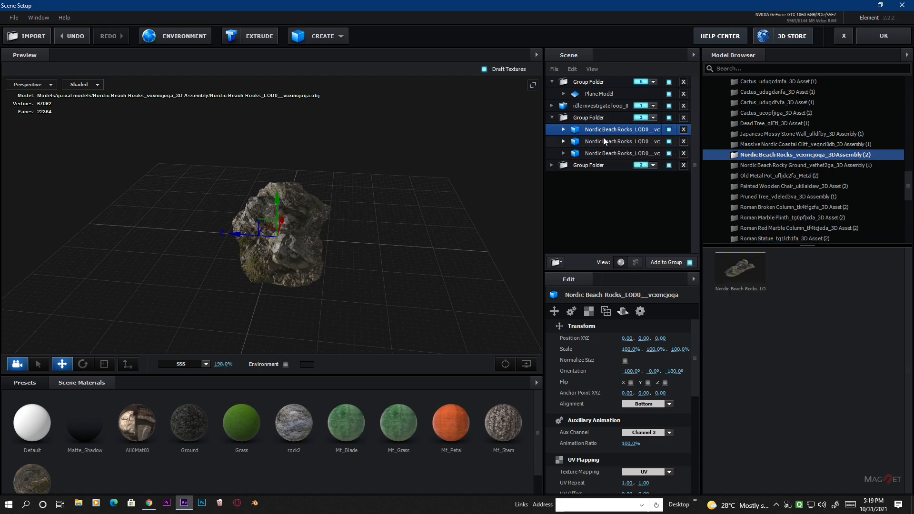
right_click(610, 130)
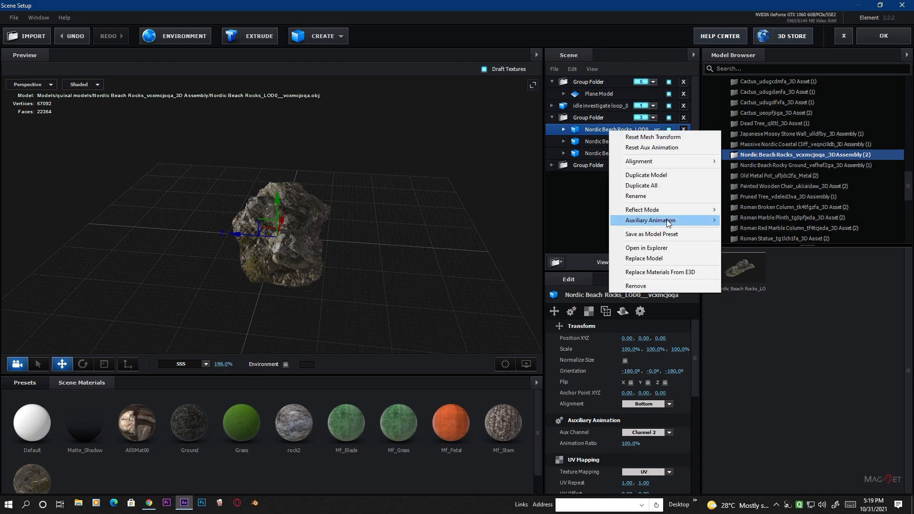
mouse_move(669, 223)
click(748, 252)
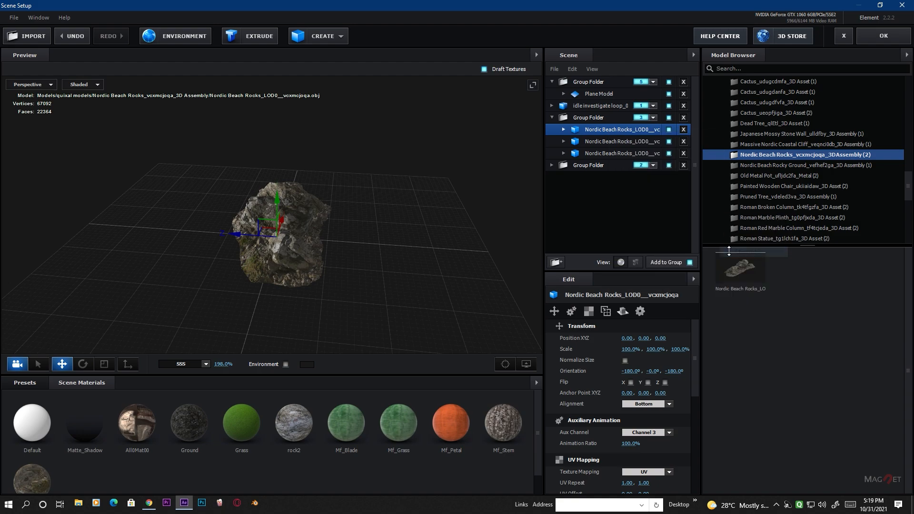
Duplicate the Channel 3 rocks model, assign the copy to auxiliary animation Channel 4, and apply the scene setup.
key(ctrl+d)
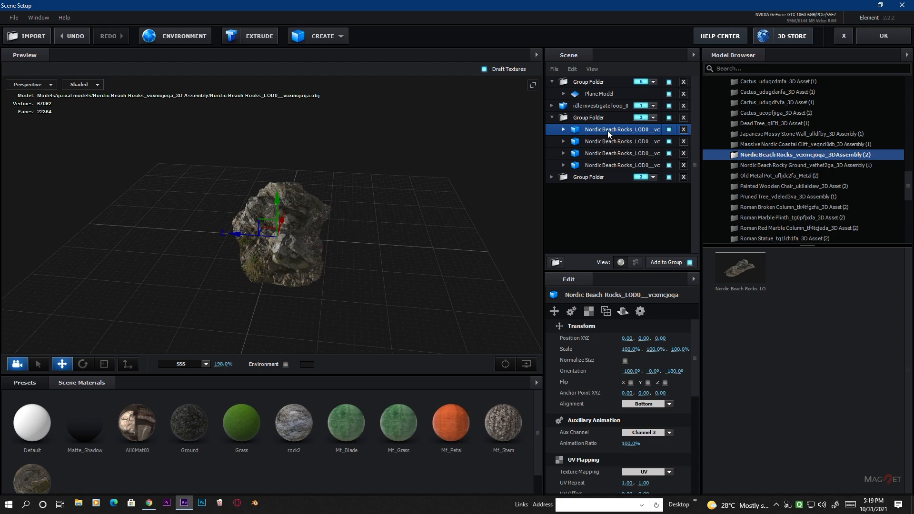
right_click(607, 130)
mouse_move(671, 222)
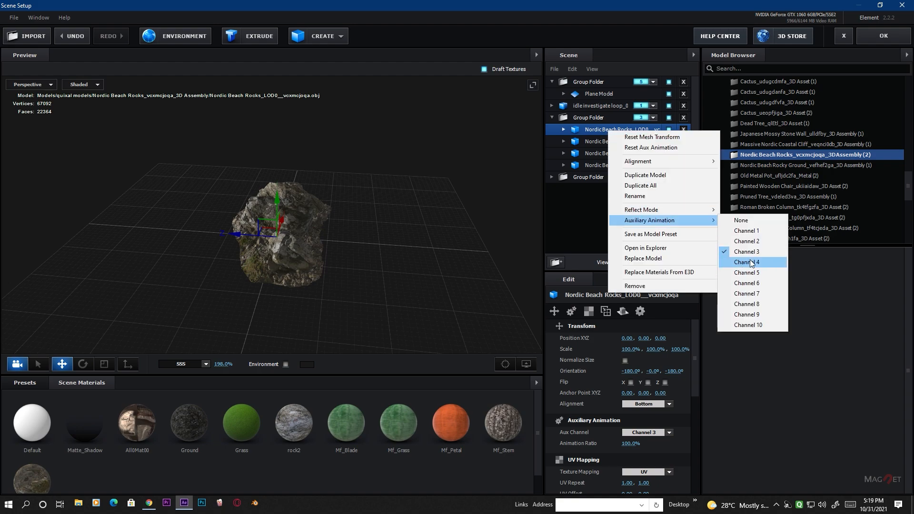
click(746, 262)
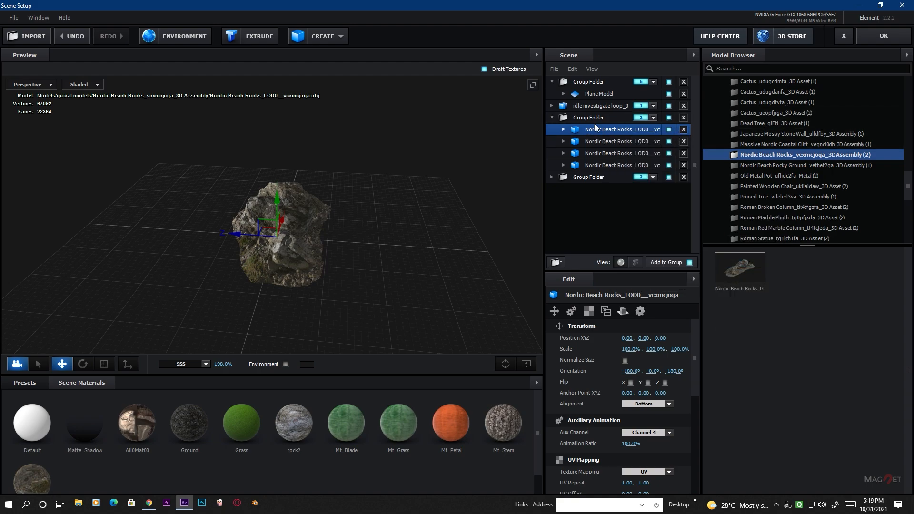
click(578, 117)
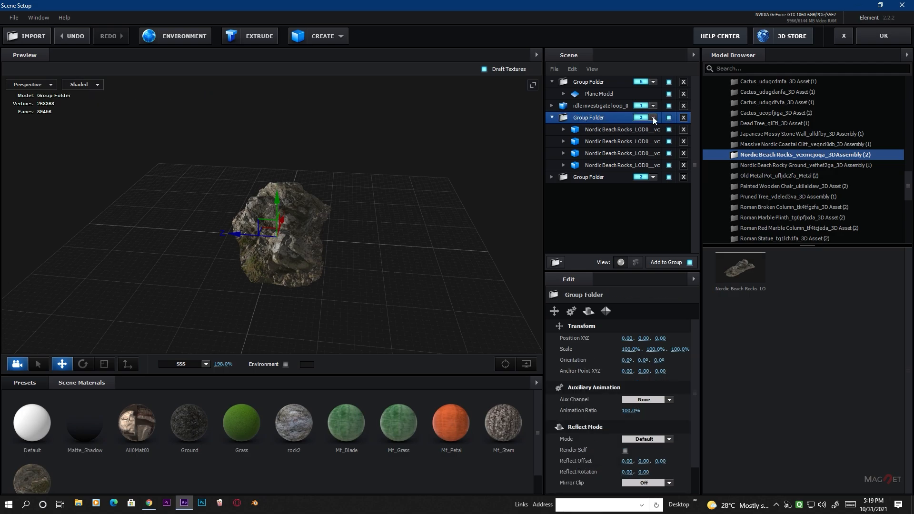
click(885, 35)
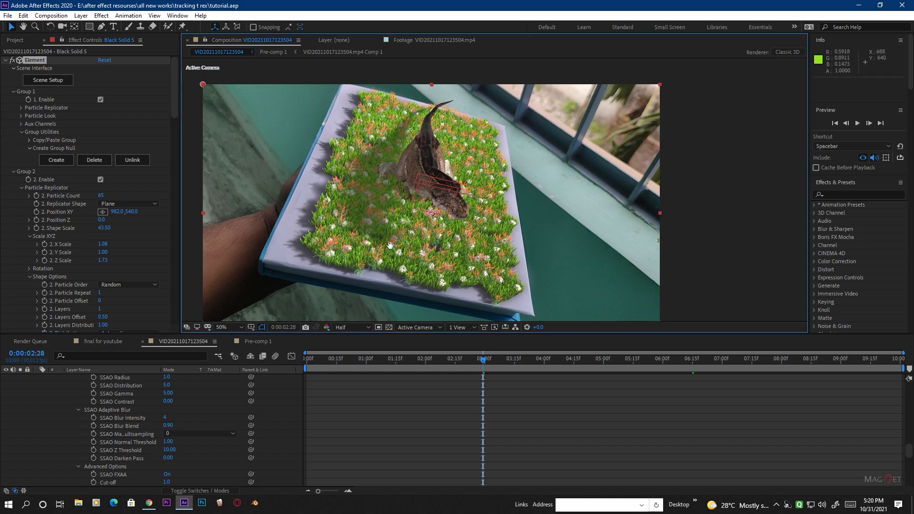
Disable the T-rex in Group 1 and the grass in Group 2 so only the rocks are rendered.
drag(495, 211, 585, 229)
key(v)
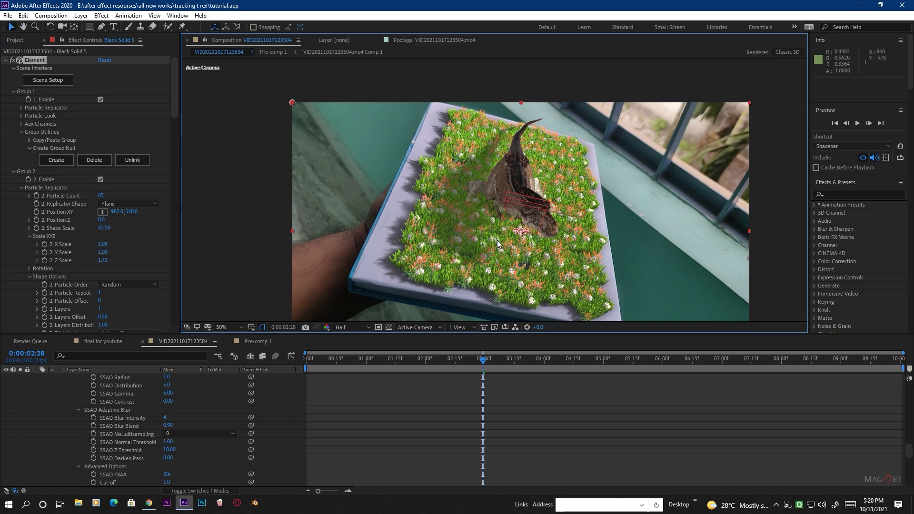
click(100, 99)
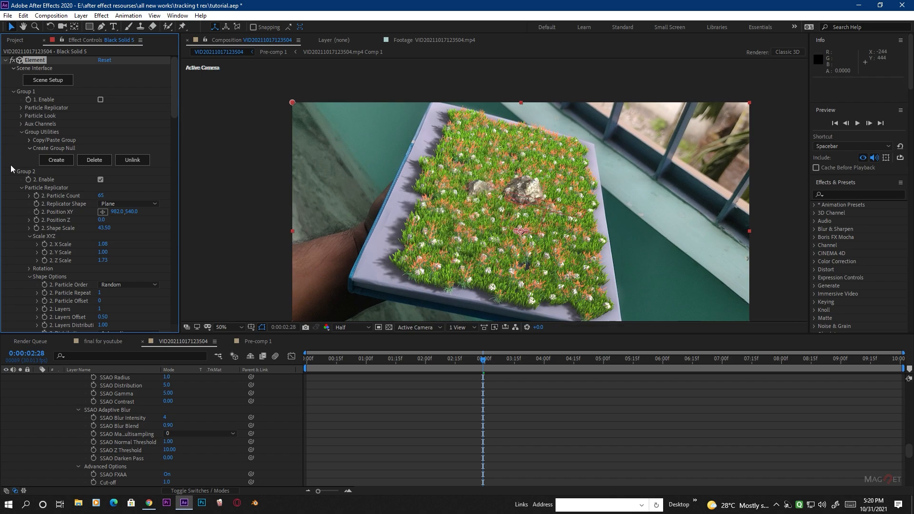
click(100, 179)
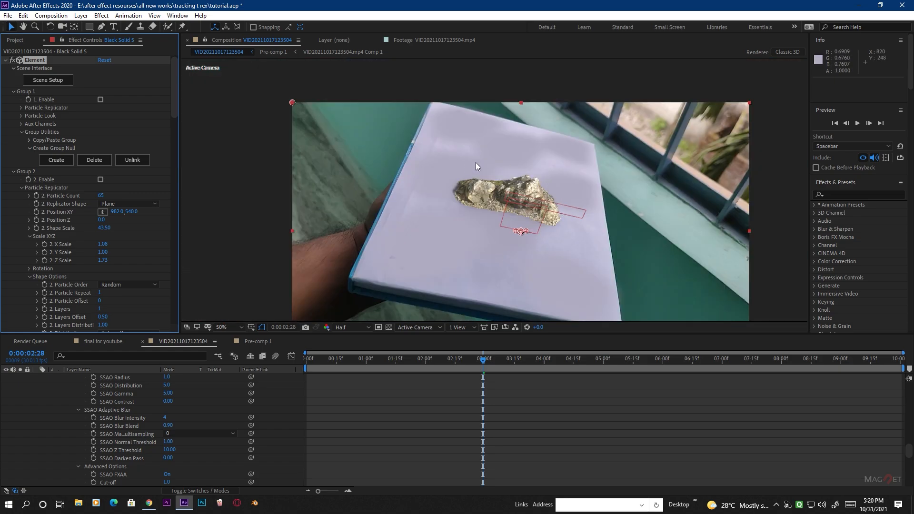
Place Group 3's Channel 1 rocks at Z position 3.66, with a Y rotation of 183° and scale 1.32.
click(14, 172)
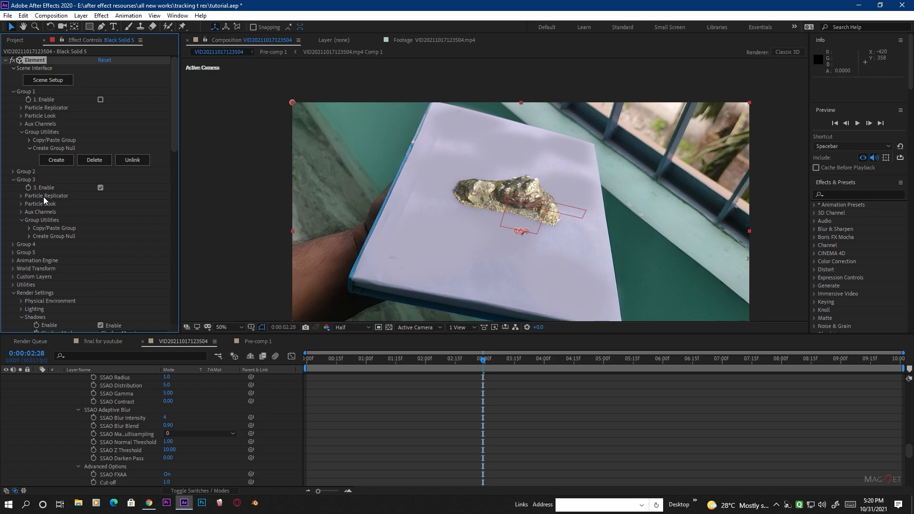
click(21, 212)
click(30, 221)
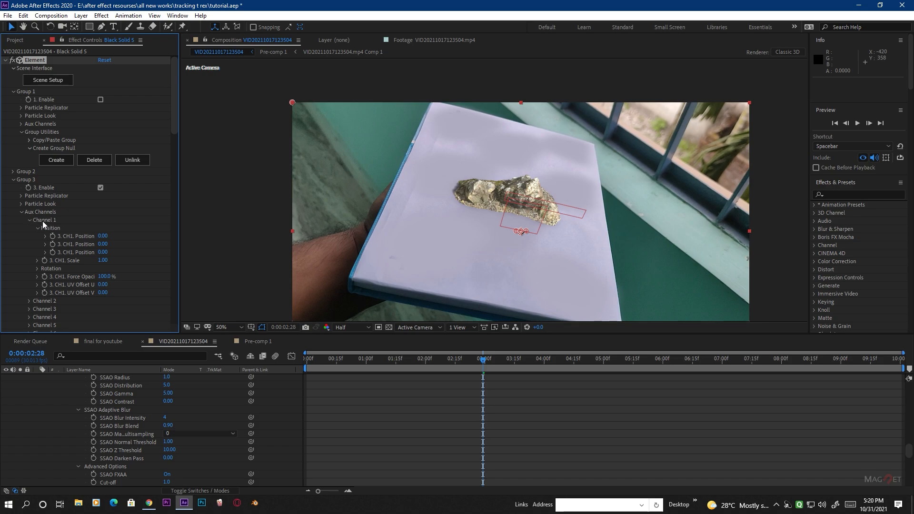
drag(106, 252, 294, 247)
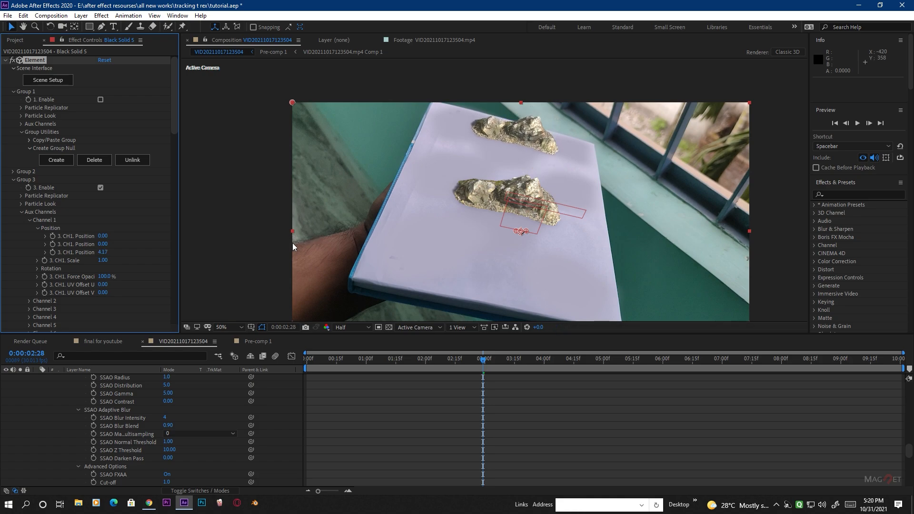
click(37, 269)
drag(152, 286, 214, 297)
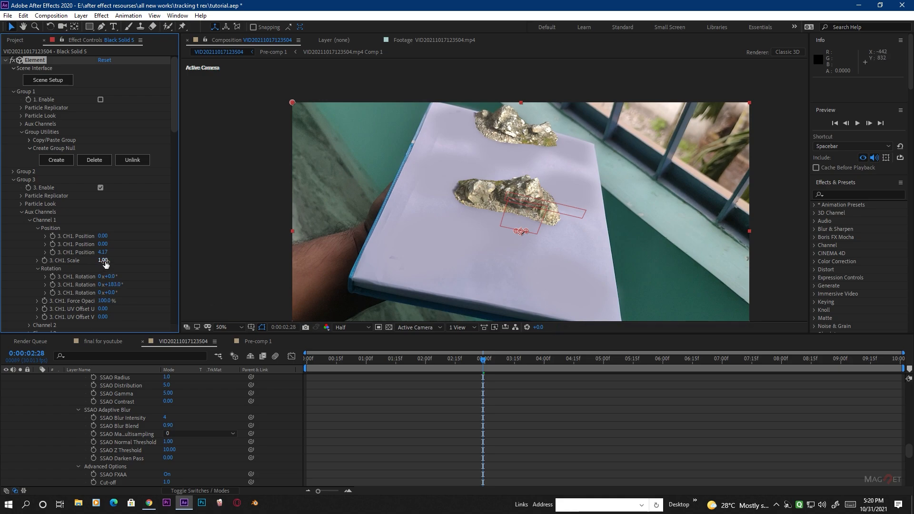
drag(120, 265, 90, 258)
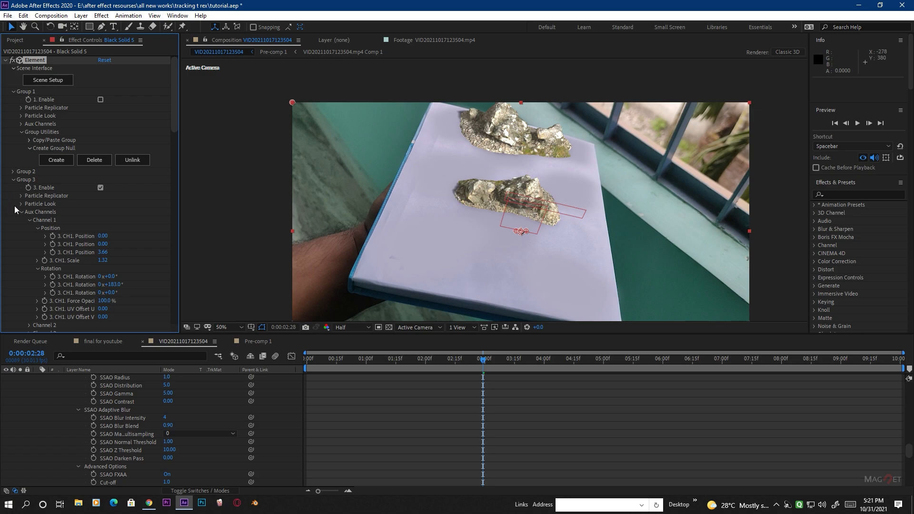
click(29, 220)
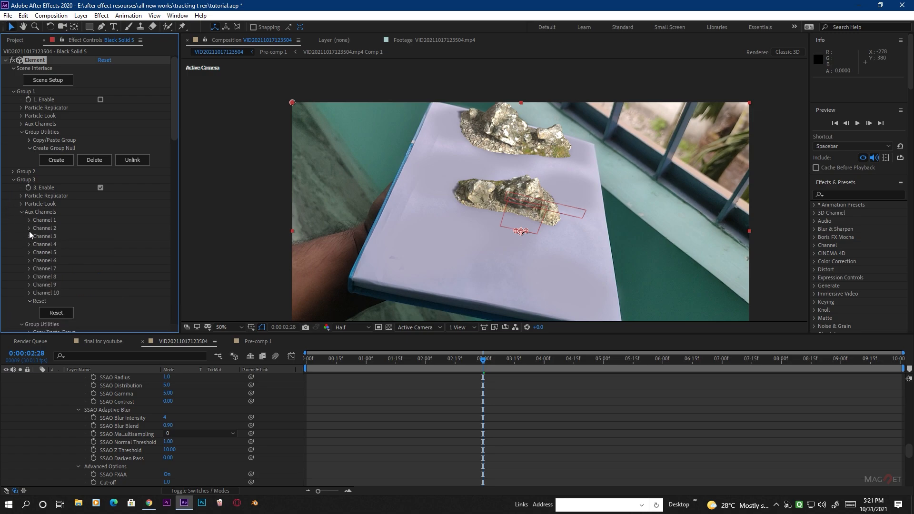
Place Group 3's Channel 2 rocks at X 2.52 and Y 0.11, with a Y rotation of -85° and scale 0.97.
click(29, 228)
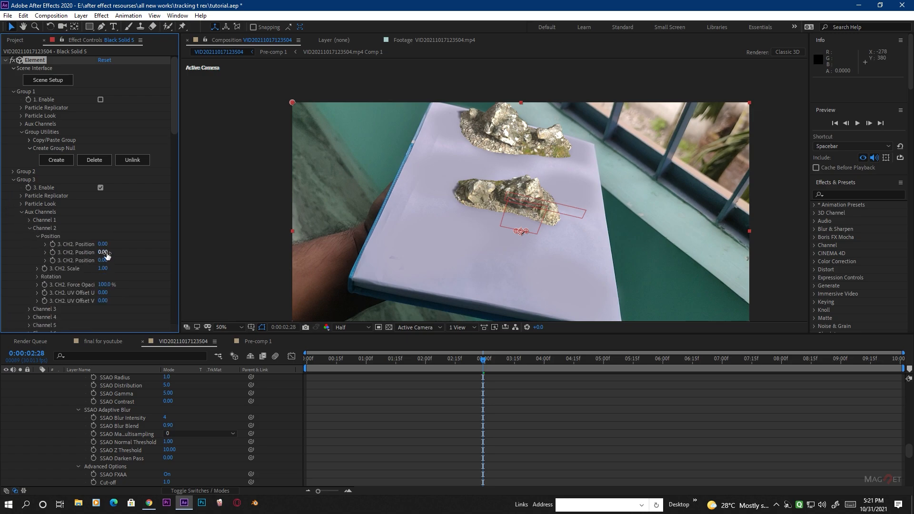
drag(103, 244, 254, 246)
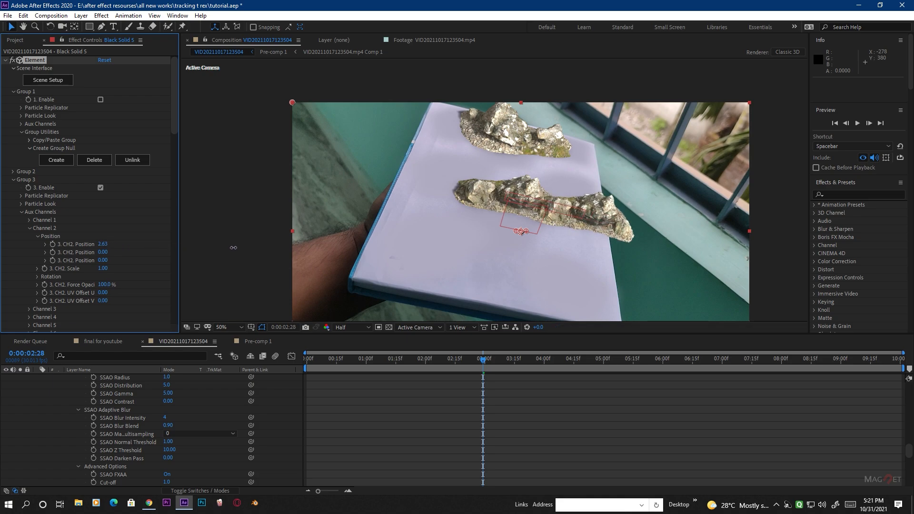
click(37, 277)
drag(84, 296, 80, 299)
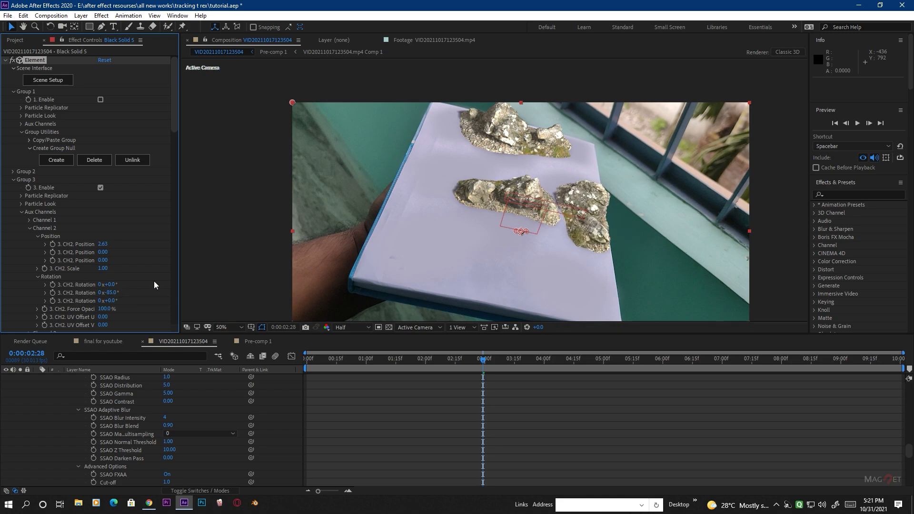
drag(113, 254, 105, 251)
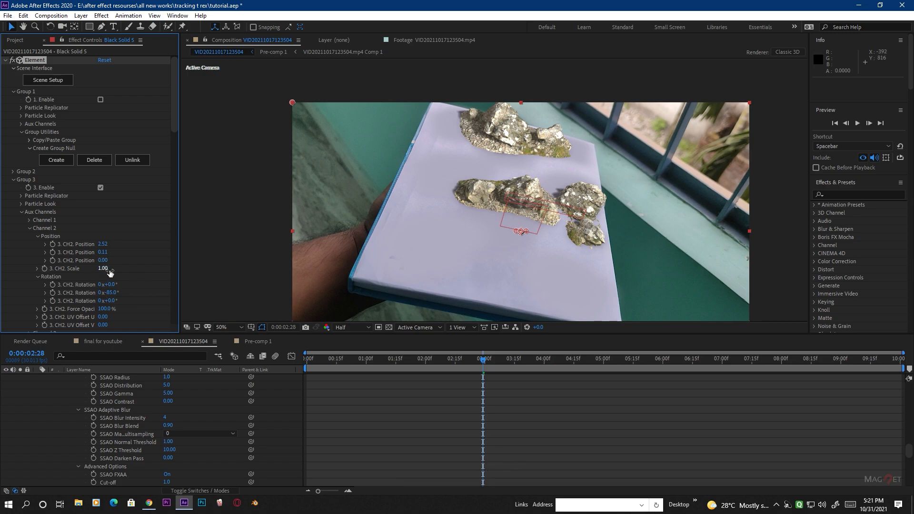
drag(119, 271, 115, 278)
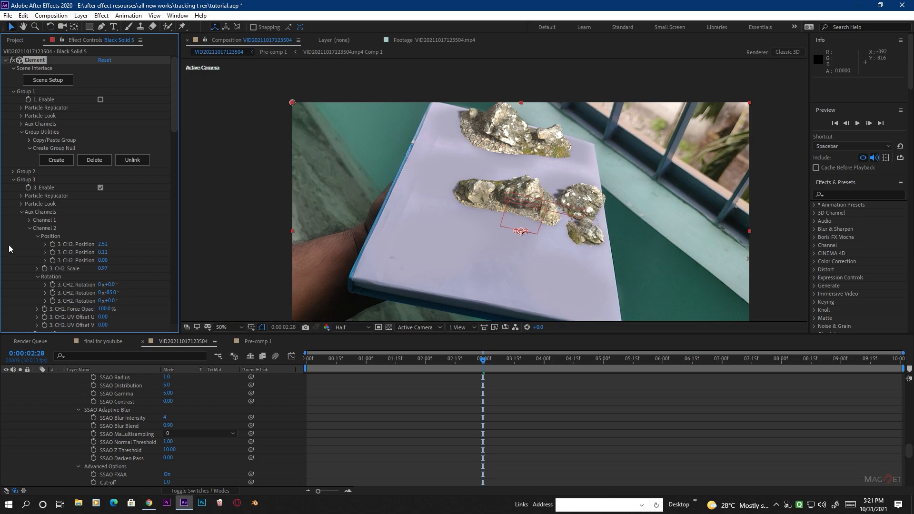
click(29, 230)
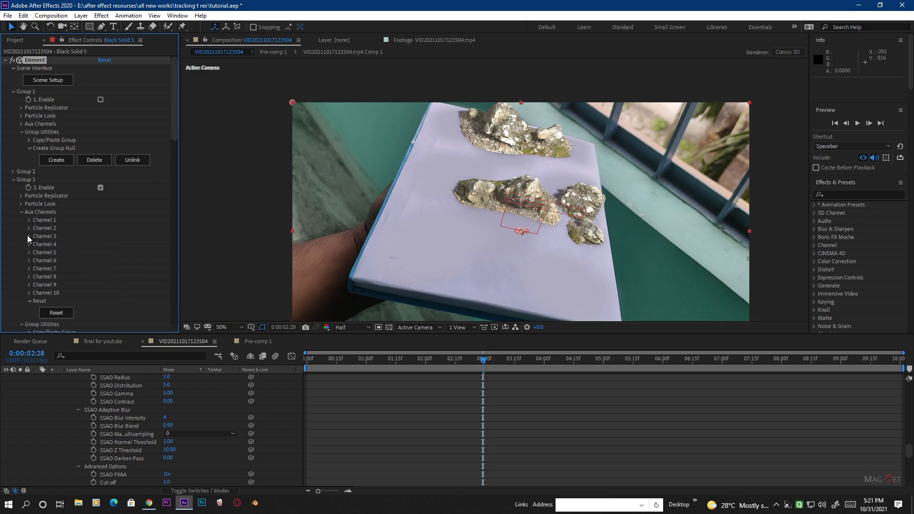
Place Group 3's Channel 3 rocks at X -2.52, Y 0.15 and Z 0.89, with a Y rotation of 89°.
click(29, 236)
drag(137, 254, 55, 265)
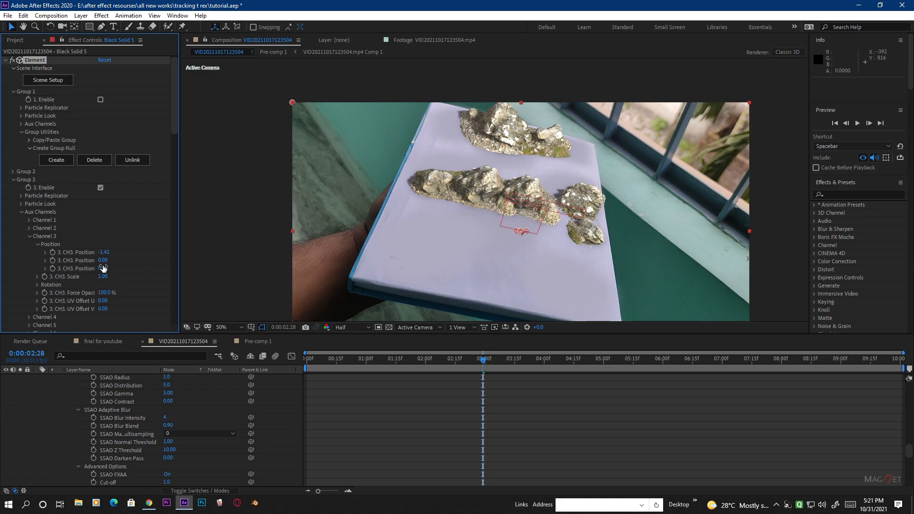
click(37, 285)
drag(151, 303, 159, 303)
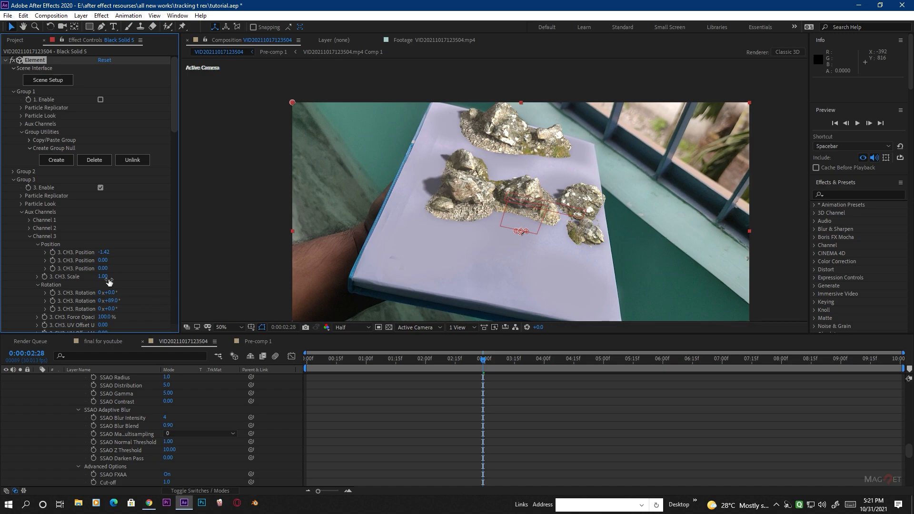
drag(118, 262, 114, 264)
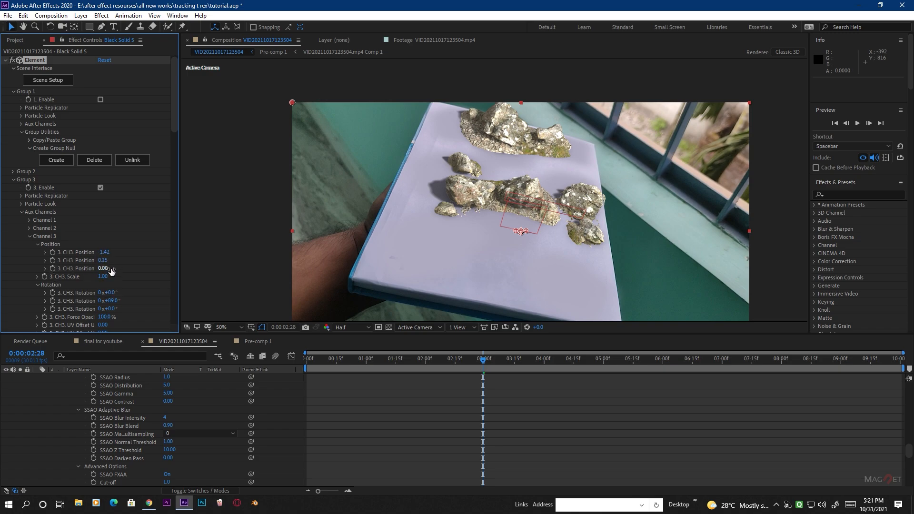
drag(107, 252, 148, 267)
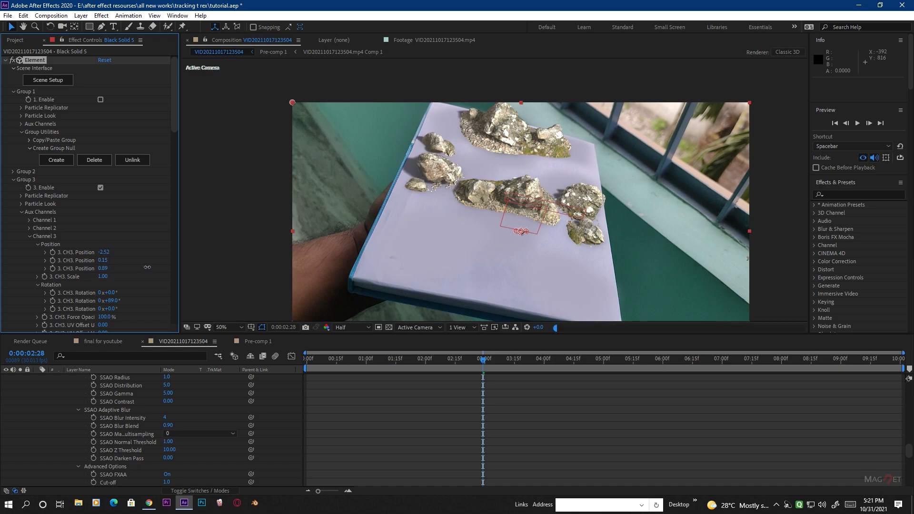
click(29, 236)
Place Group 3's Channel 4 rocks at X -0.27, Y 0.12 and Z -2.80, with scale 1.44.
click(29, 244)
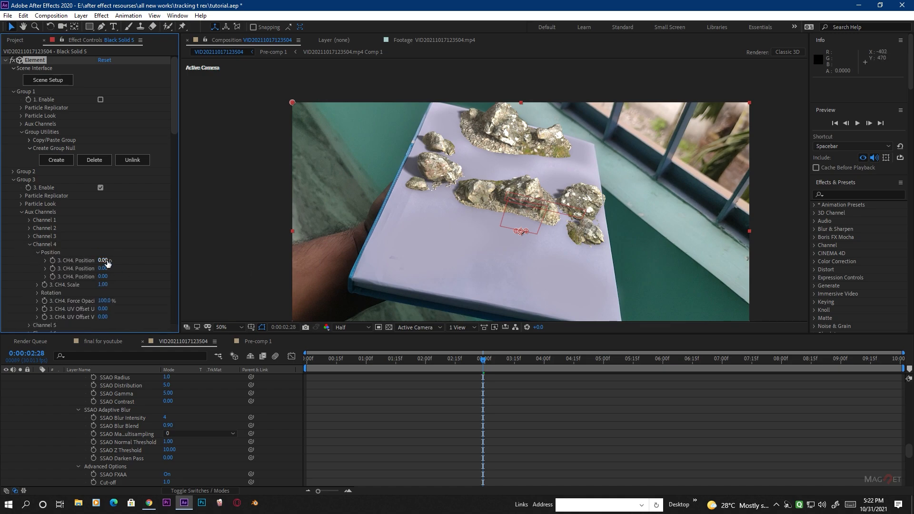
drag(108, 260, 4, 304)
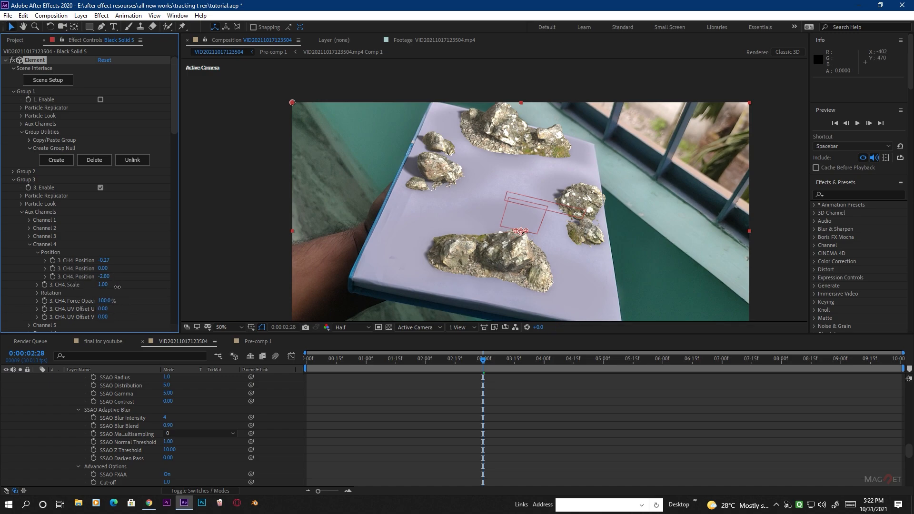
mouse_move(118, 287)
mouse_down()
mouse_move(128, 288)
mouse_move(113, 271)
mouse_up()
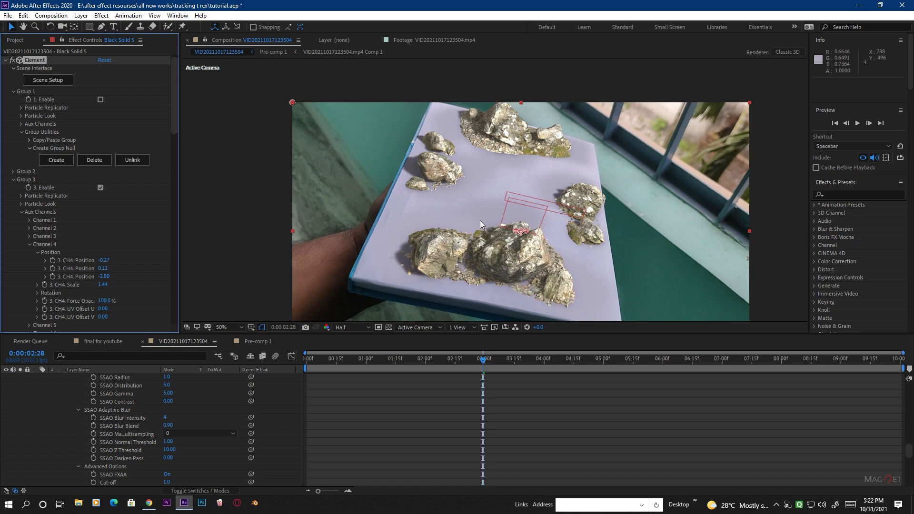
click(13, 180)
Re-enable the grass in Group 2 and the T-rex in Group 1.
click(14, 172)
scroll(69, 174, down, 2)
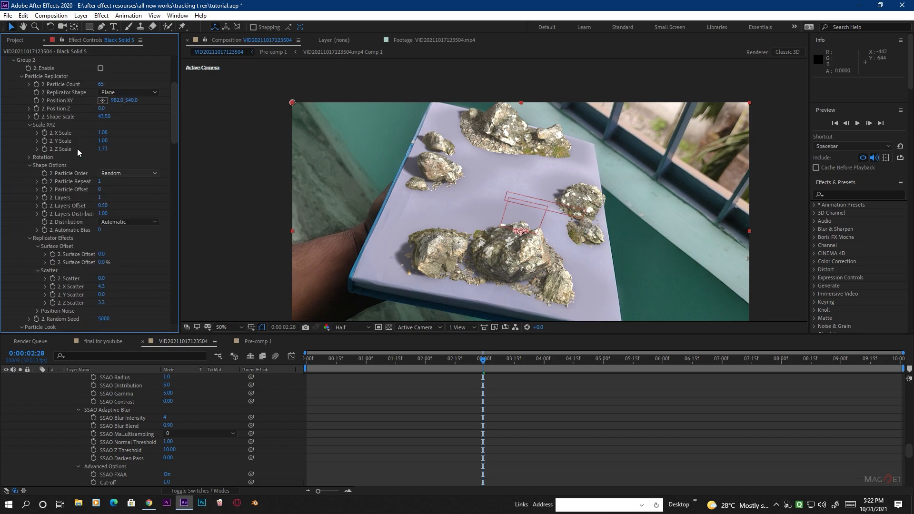
scroll(71, 168, up, 1)
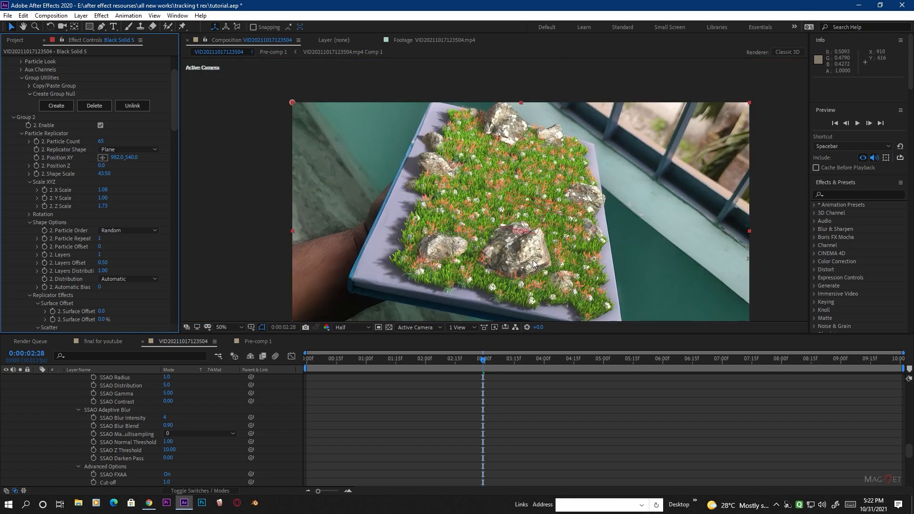
scroll(104, 110, up, 2)
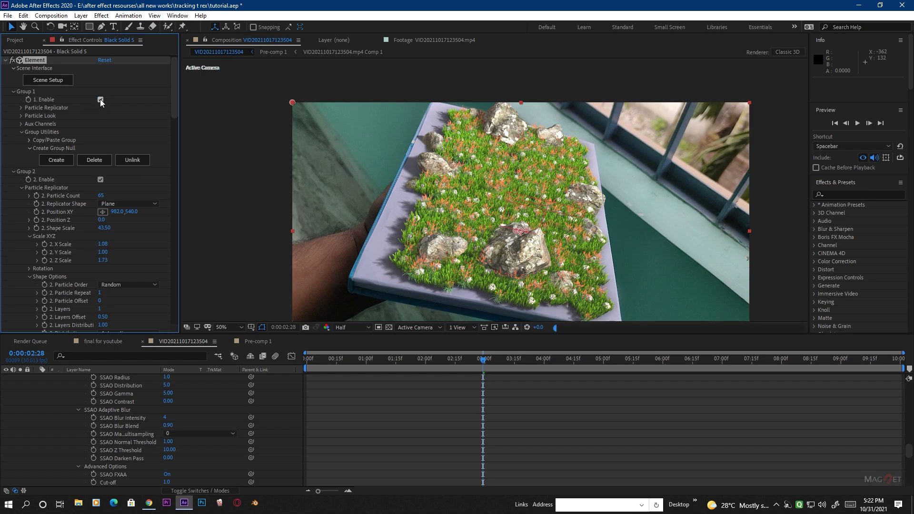
click(101, 100)
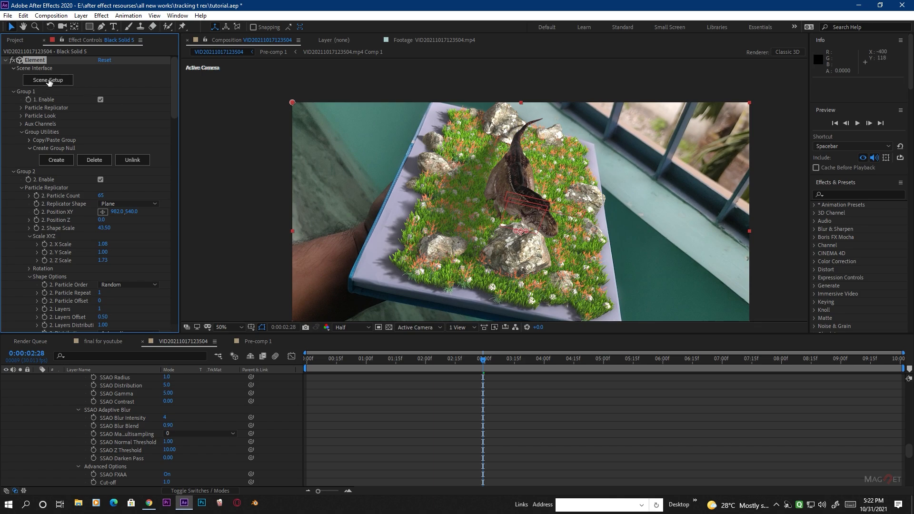
Open the Element scene setup and open the Trees_with_leaves folder of Magnet_Tree_Model_Pack_V1.0 in the model library.
click(50, 83)
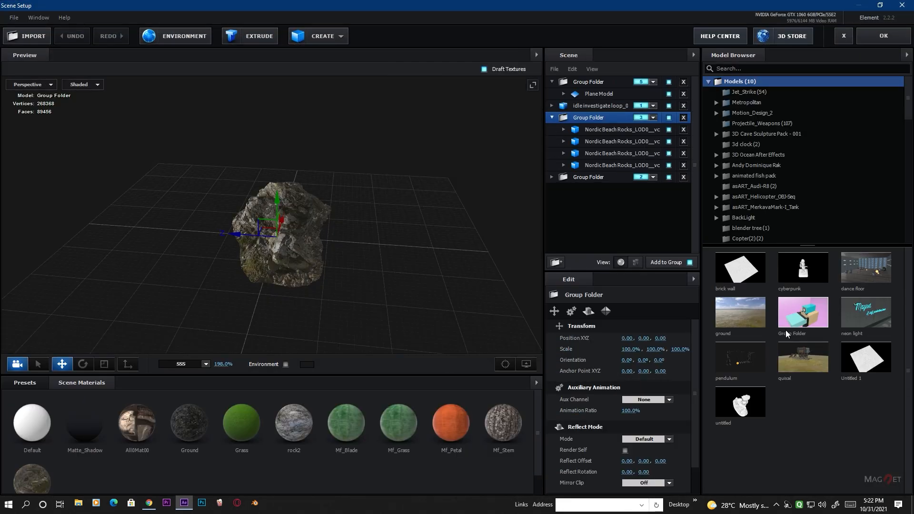
drag(316, 299, 312, 288)
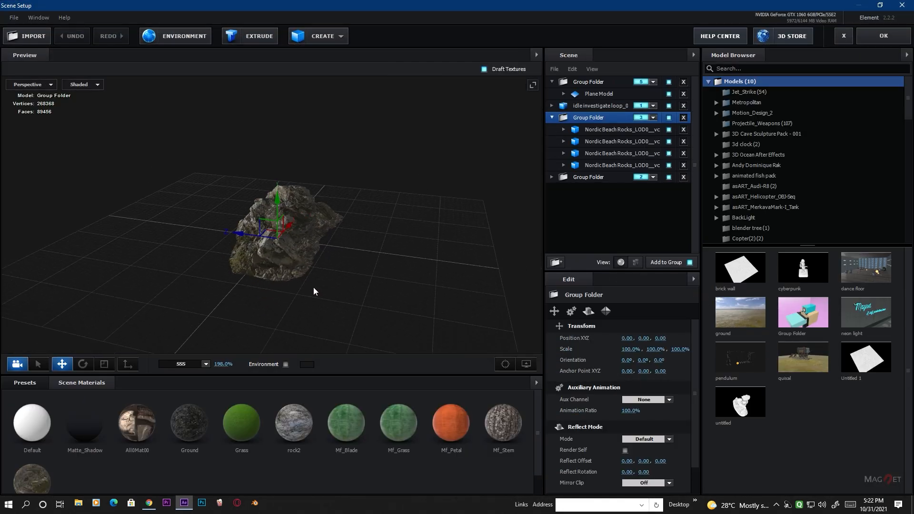
scroll(750, 191, down, 10)
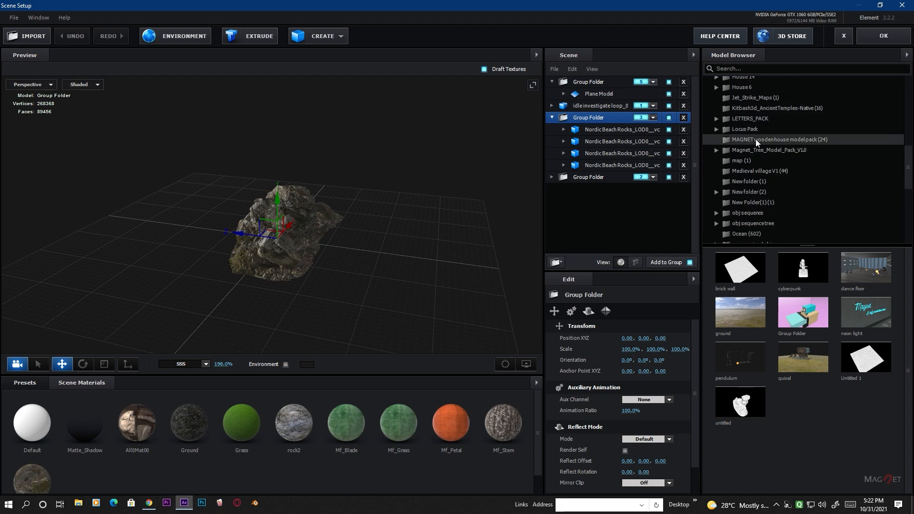
scroll(750, 190, down, 5)
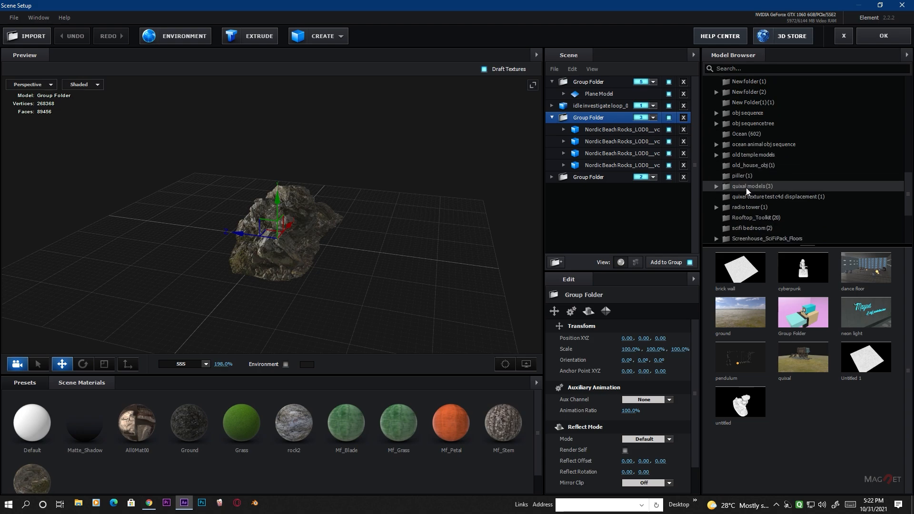
scroll(759, 200, up, 7)
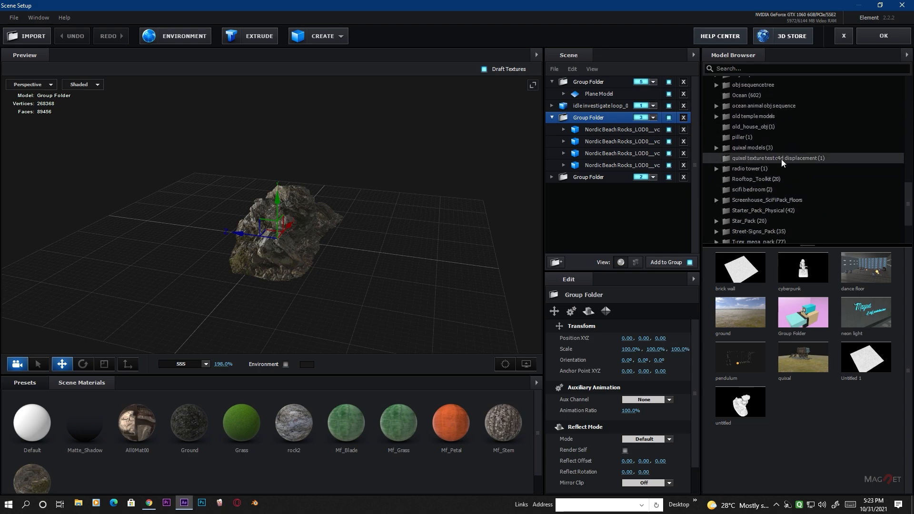
scroll(761, 155, up, 3)
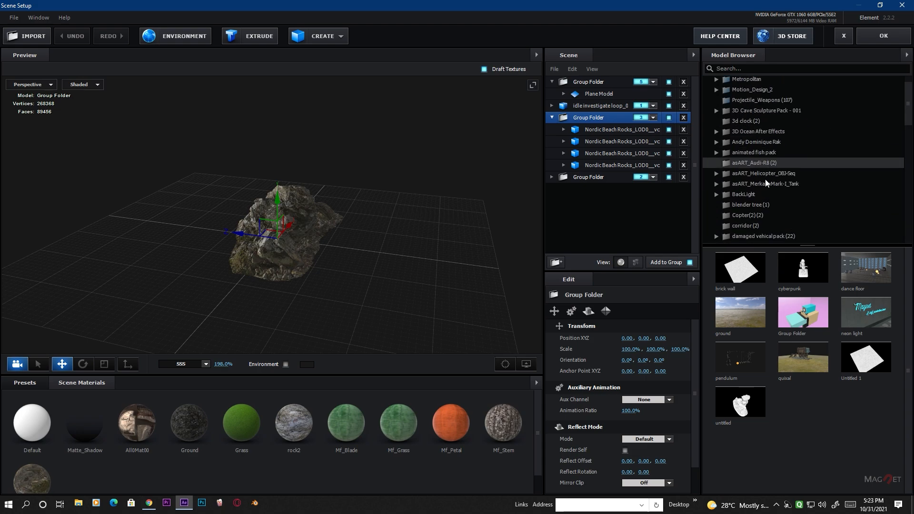
scroll(752, 210, down, 3)
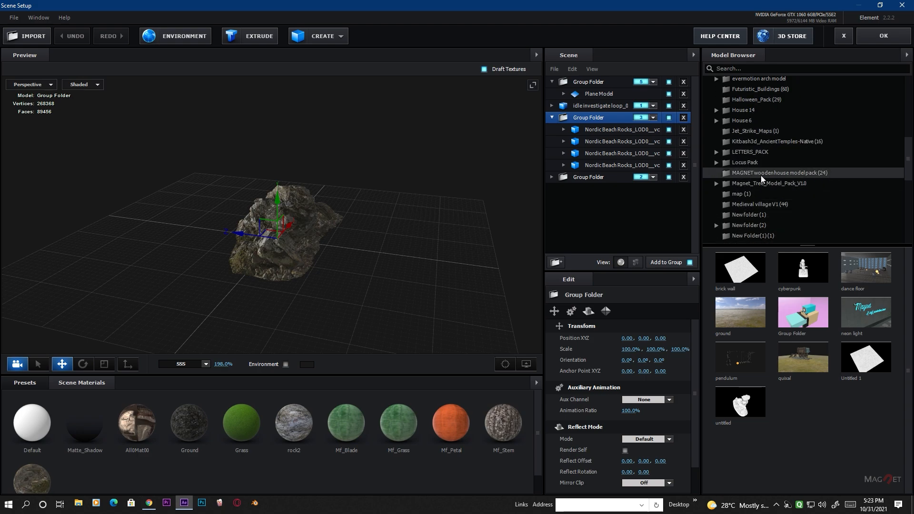
double_click(757, 184)
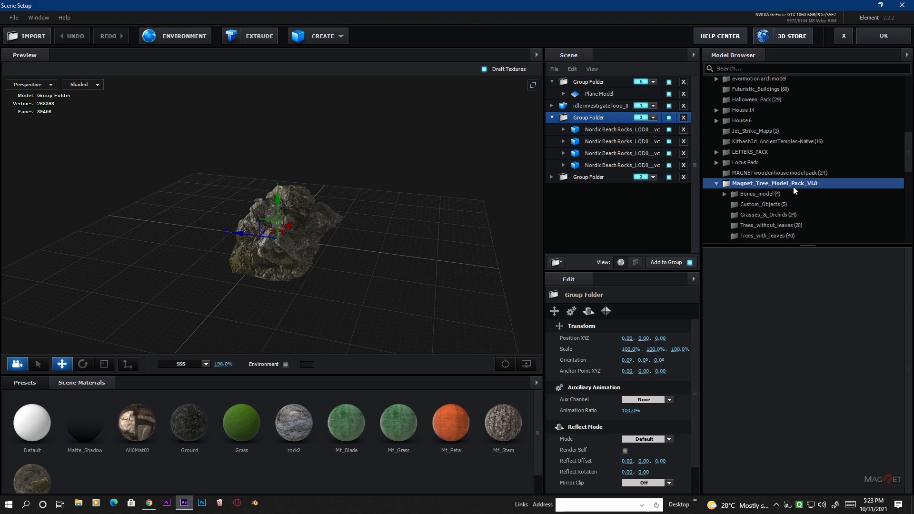
scroll(794, 186, down, 3)
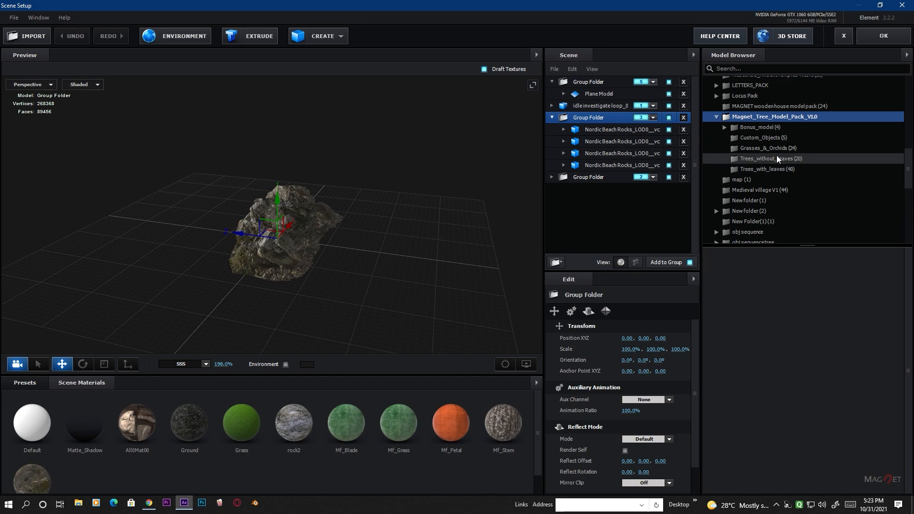
click(767, 169)
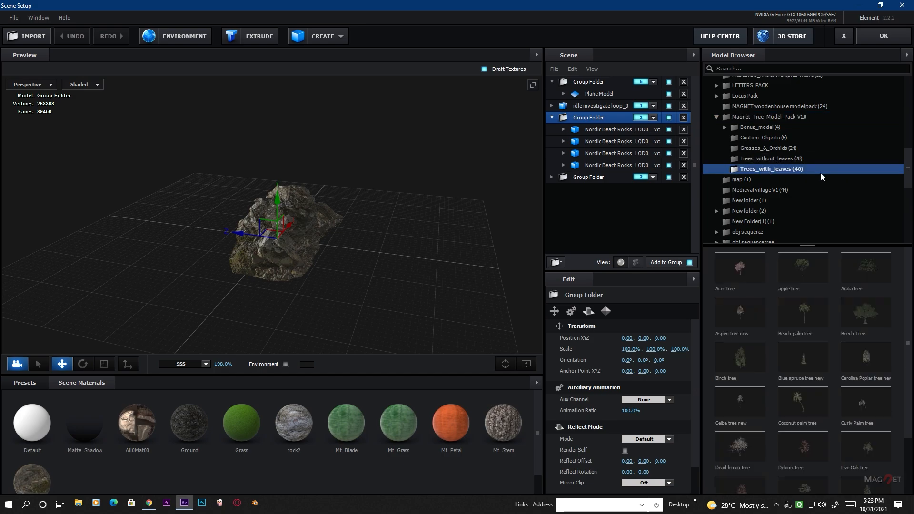
Add the Yellow cypress tree model to the group folder holding the Nordic Beach Rocks.
drag(909, 169, 909, 214)
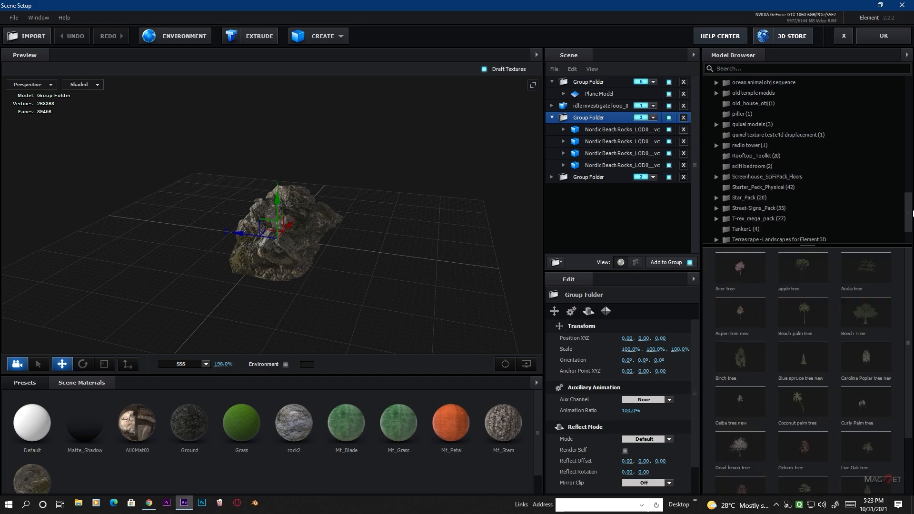
scroll(810, 367, down, 2)
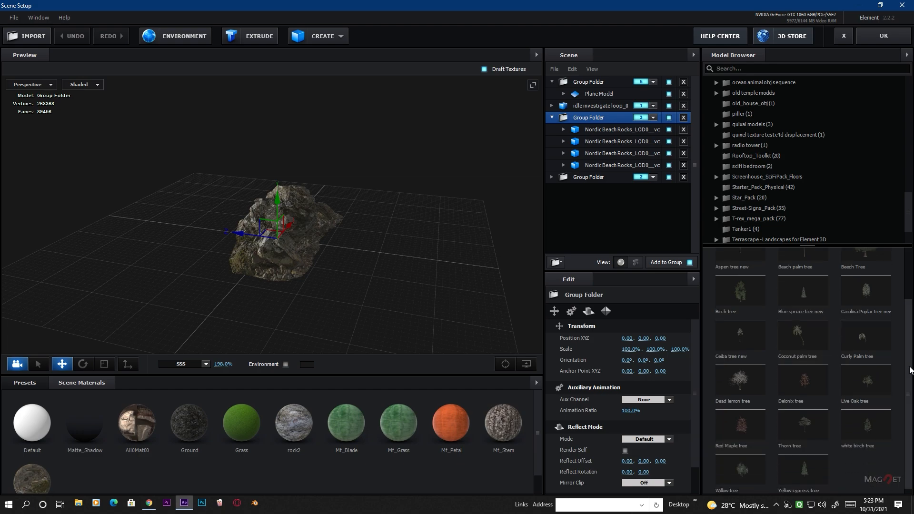
drag(911, 371, 911, 435)
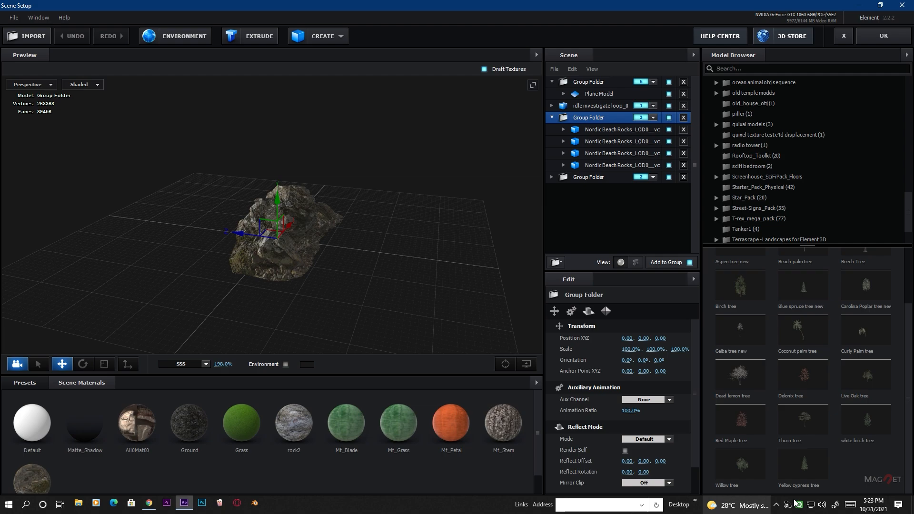
click(803, 460)
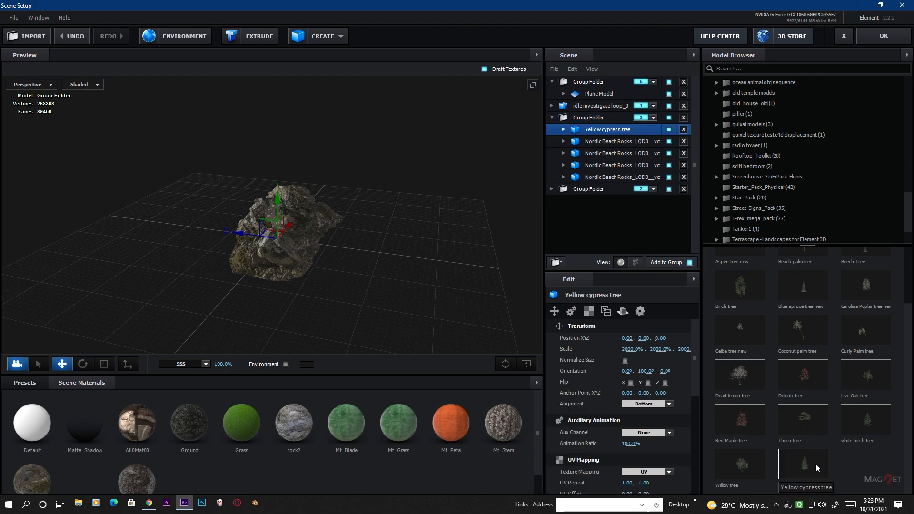
Move the Yellow cypress tree off the rocks along X to position 2.34.
scroll(348, 239, down, 5)
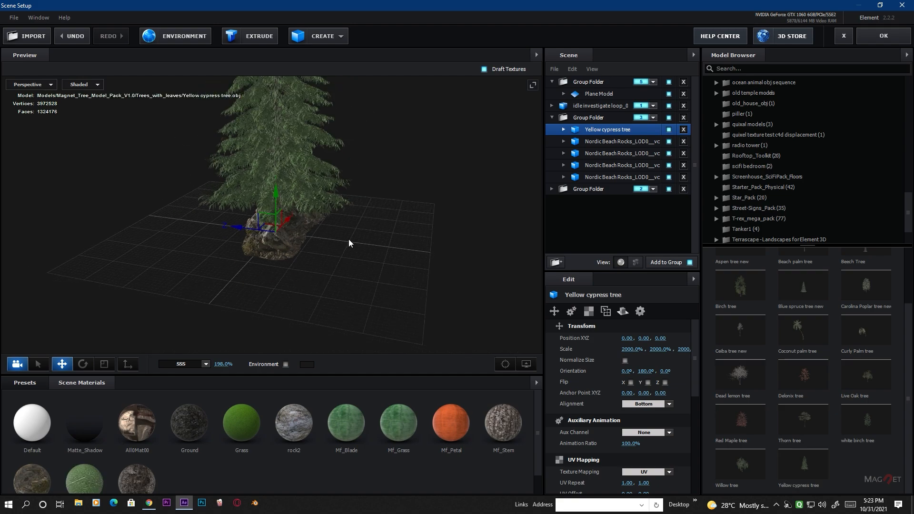
drag(348, 239, 395, 212)
scroll(318, 244, up, 2)
drag(412, 272, 386, 174)
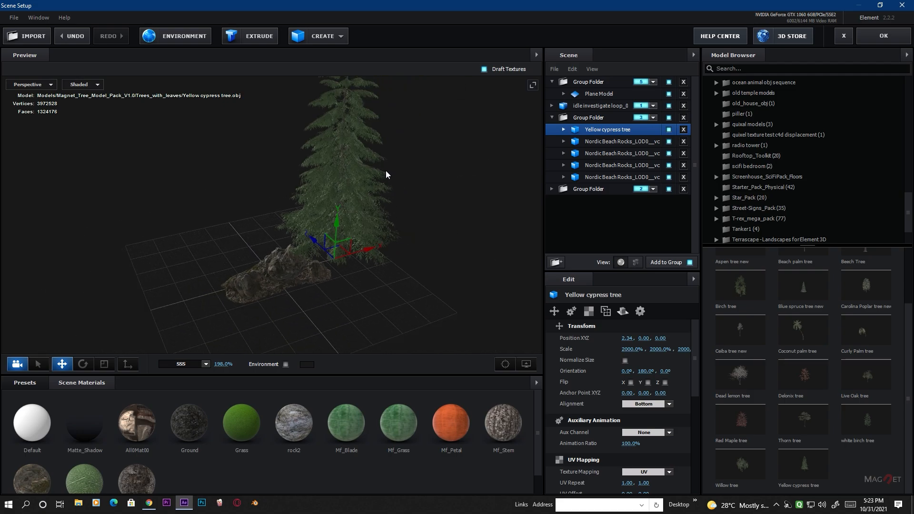
Enable subsurface scattering on the cypress tree's Leaf material with the yellow scatter color EACB00.
click(564, 130)
click(600, 153)
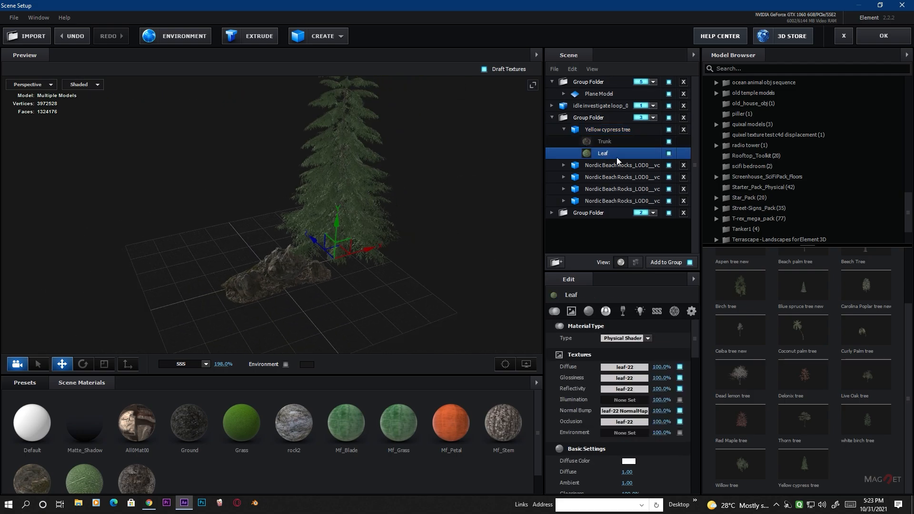
click(661, 313)
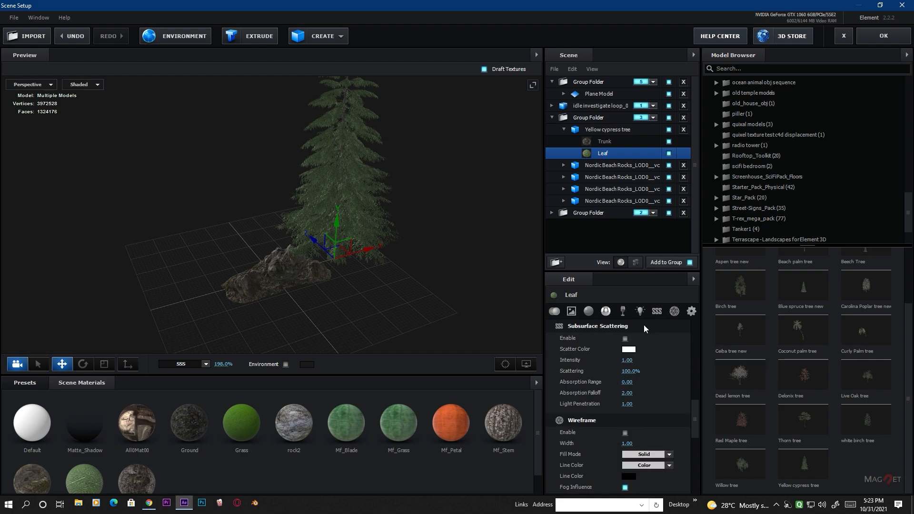
click(625, 338)
click(628, 350)
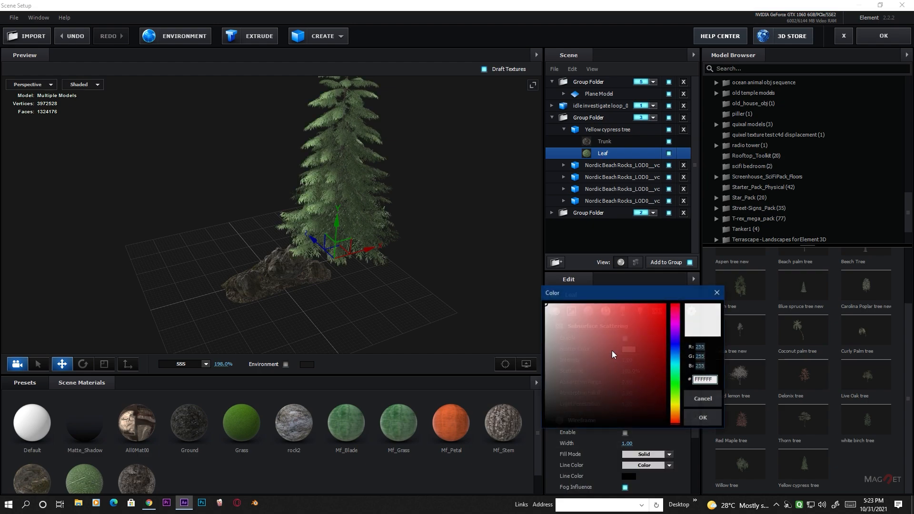
click(675, 418)
drag(674, 417, 677, 408)
drag(665, 332, 667, 313)
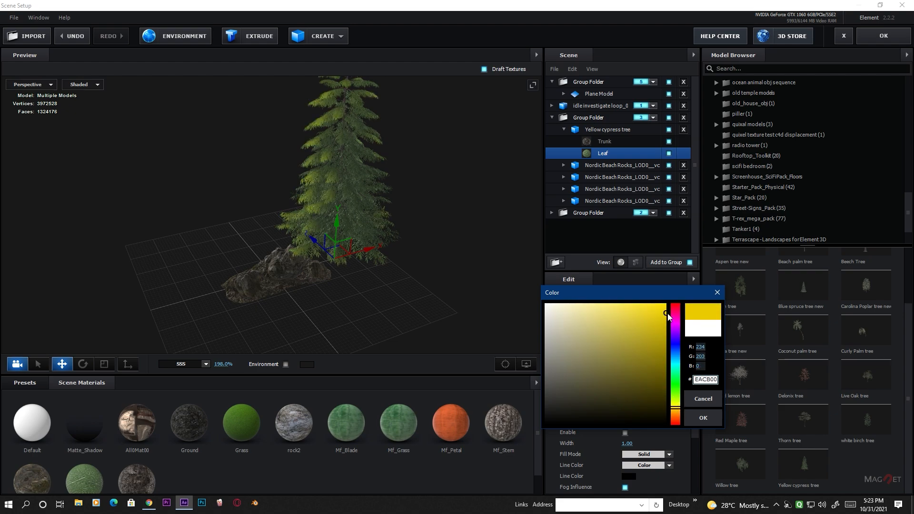
click(700, 420)
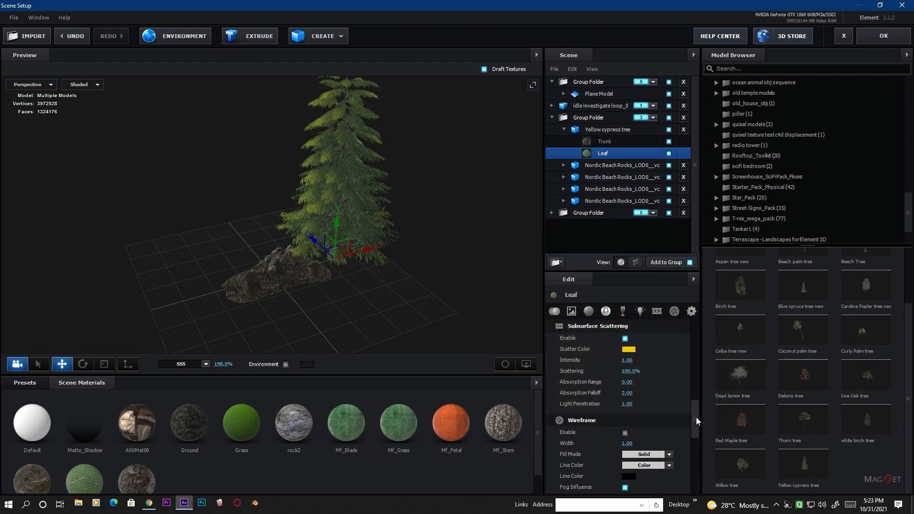
Set the middle input level of the Leaf material's leaf-22 diffuse texture to 0.47.
drag(695, 417, 701, 313)
click(624, 367)
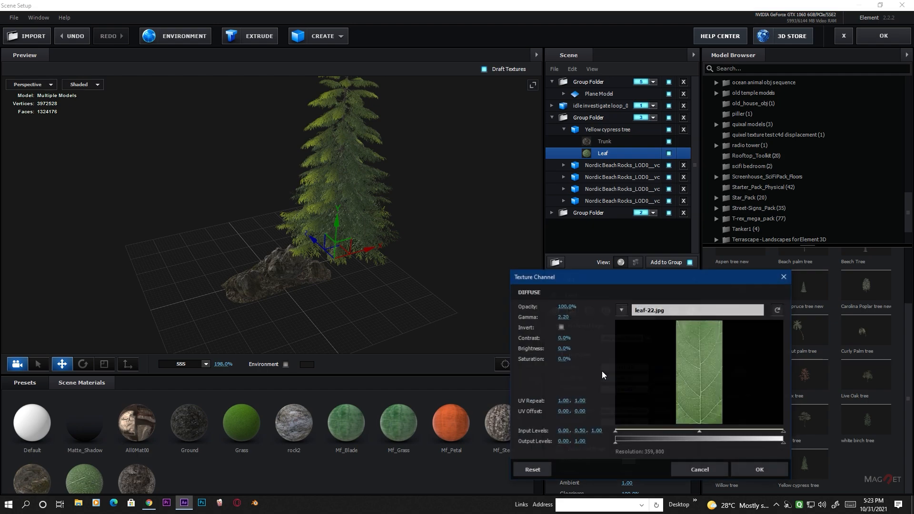
drag(700, 430, 689, 434)
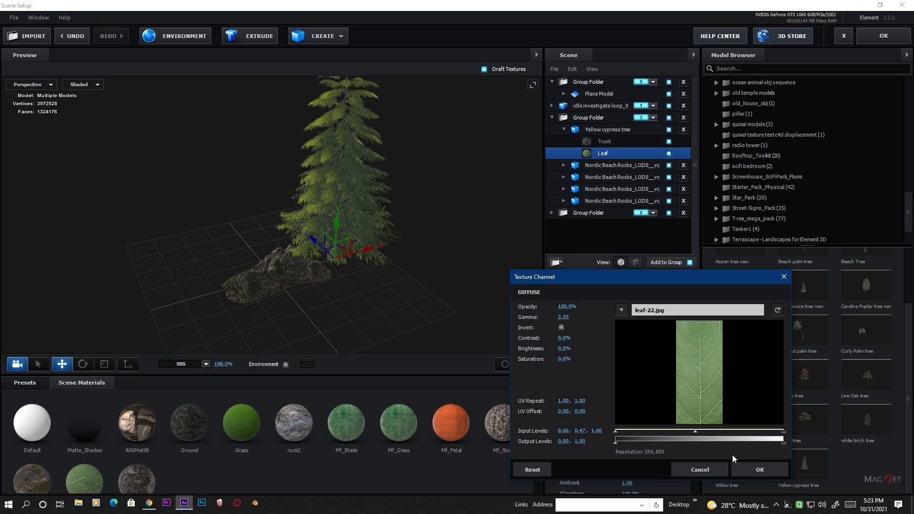
click(752, 470)
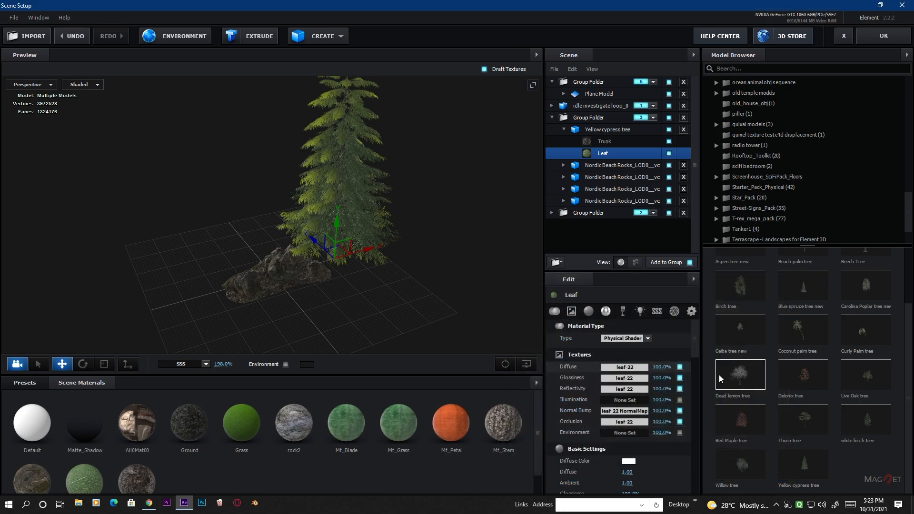
Change the Leaf material's diffuse color to a light green.
scroll(695, 348, down, 3)
click(628, 384)
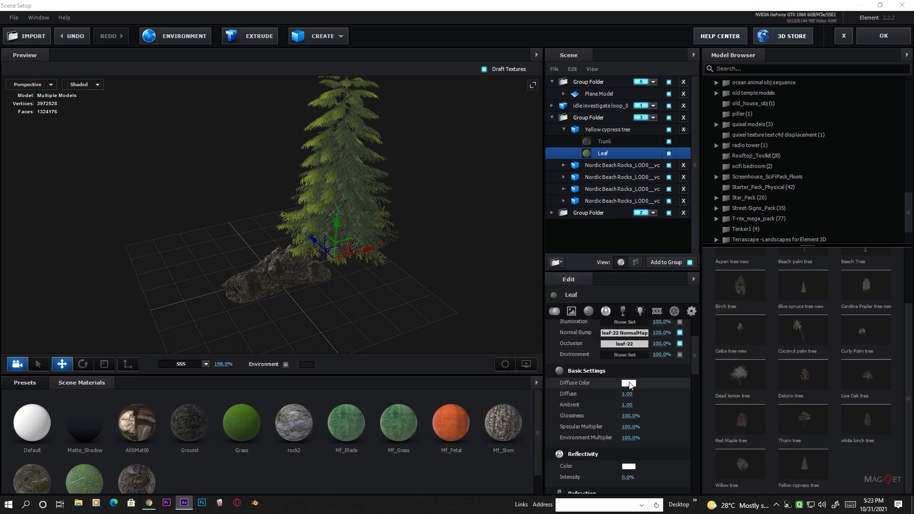
drag(674, 434, 676, 421)
mouse_move(592, 366)
mouse_down()
mouse_move(626, 327)
mouse_move(598, 324)
mouse_move(582, 337)
mouse_move(593, 337)
mouse_up()
click(703, 452)
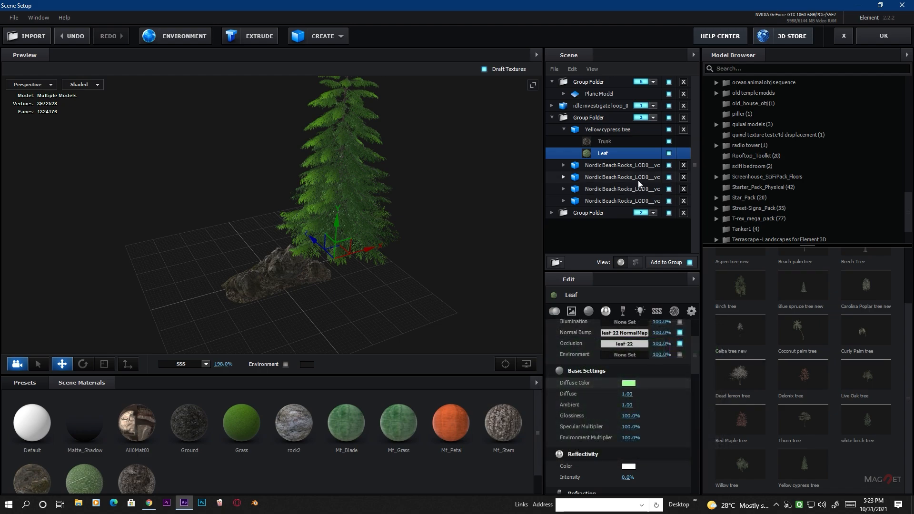
Assign the Yellow cypress tree to auxiliary animation Channel 5.
click(598, 131)
right_click(597, 130)
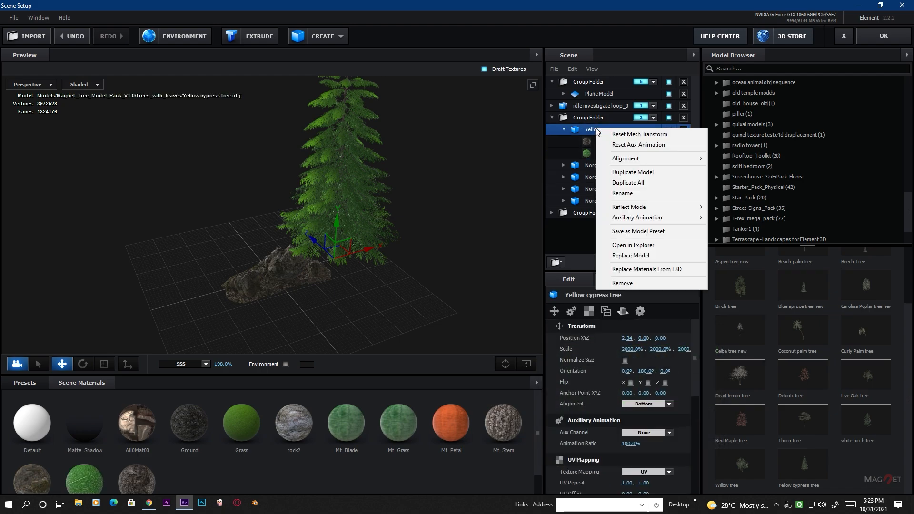
mouse_move(648, 218)
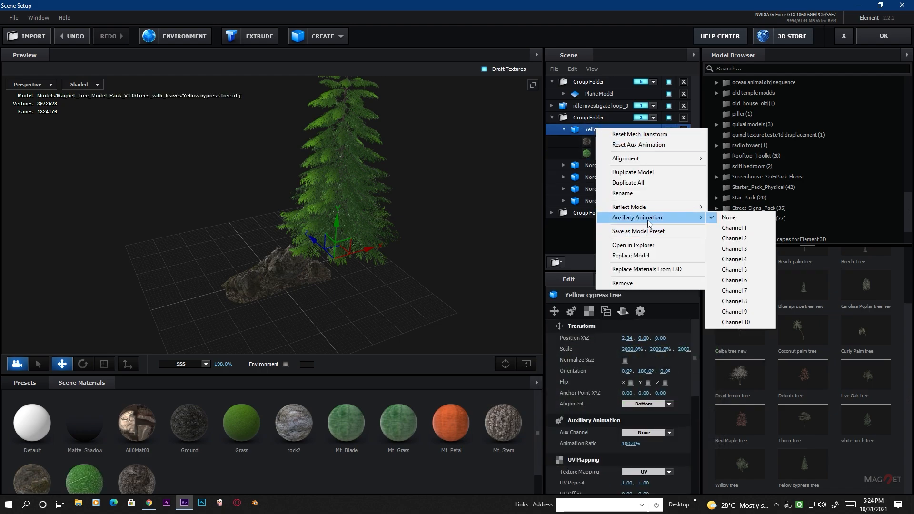
click(746, 272)
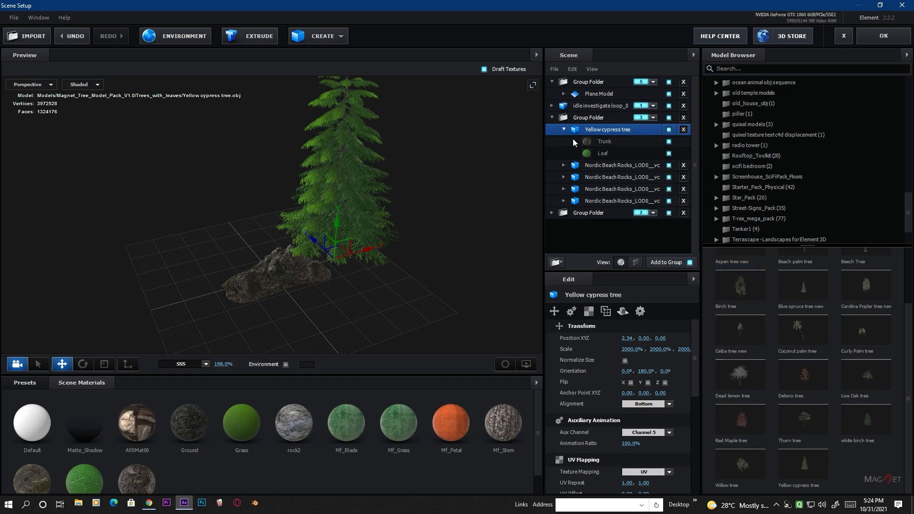
Duplicate the Yellow cypress tree and assign the copy to auxiliary animation Channel 6.
key(ctrl+d)
right_click(606, 134)
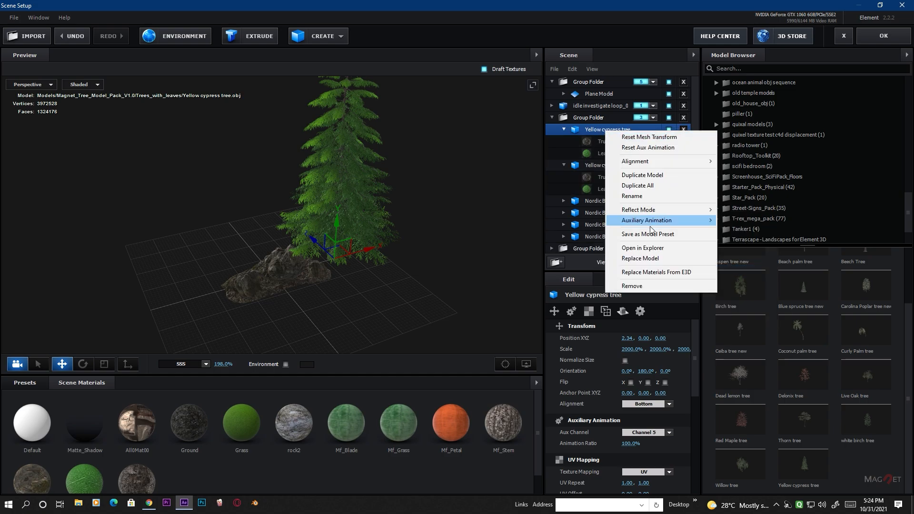
mouse_move(662, 221)
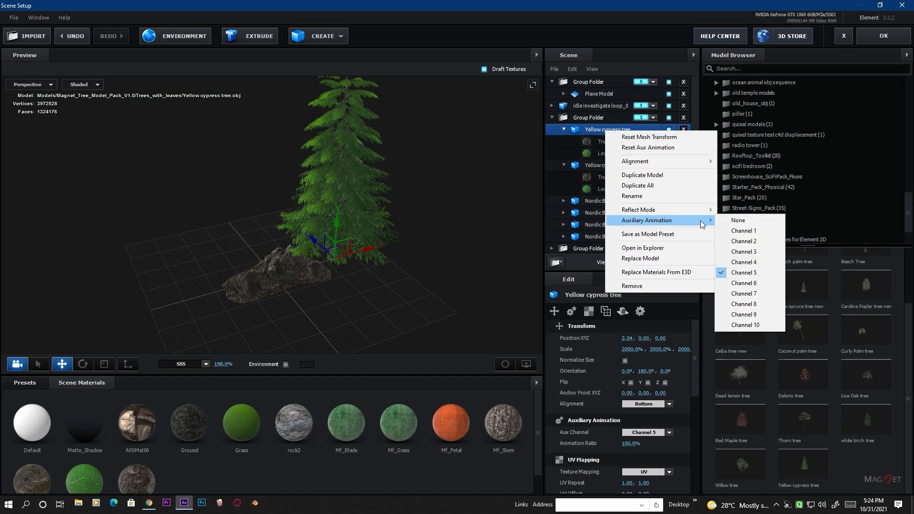
click(753, 283)
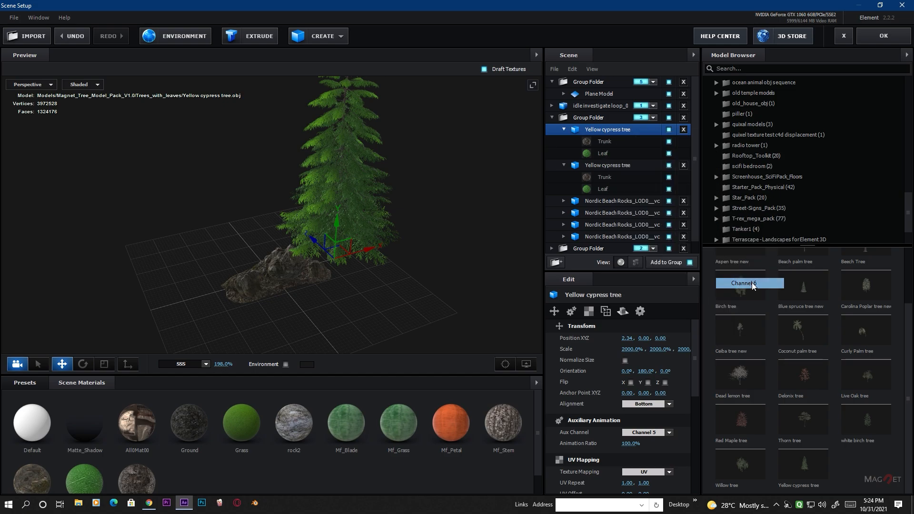
Duplicate the Channel 6 cypress tree, assign the new copy to auxiliary animation Channel 7, and apply the scene setup.
key(ctrl+d)
right_click(602, 133)
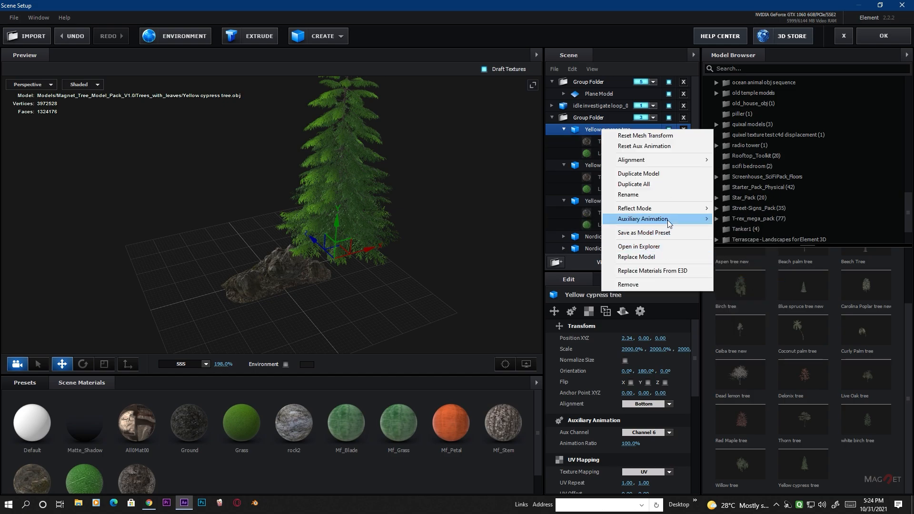
mouse_move(669, 223)
click(741, 293)
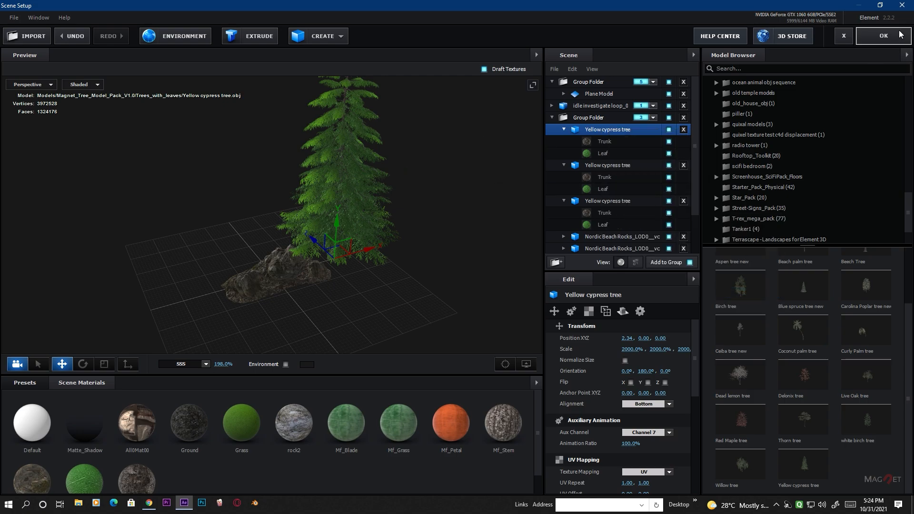
click(881, 38)
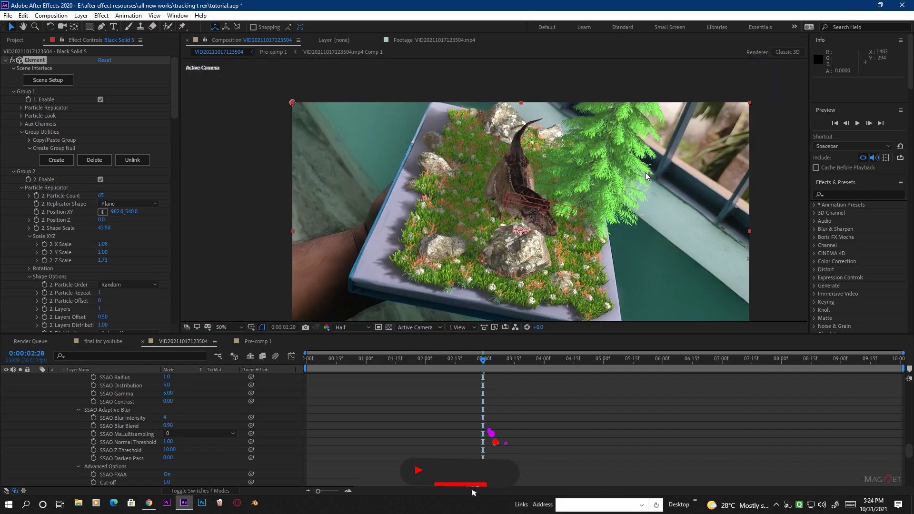
Collapse the open Element groups and set the effect's Render Mode to Draft.
click(13, 91)
click(13, 99)
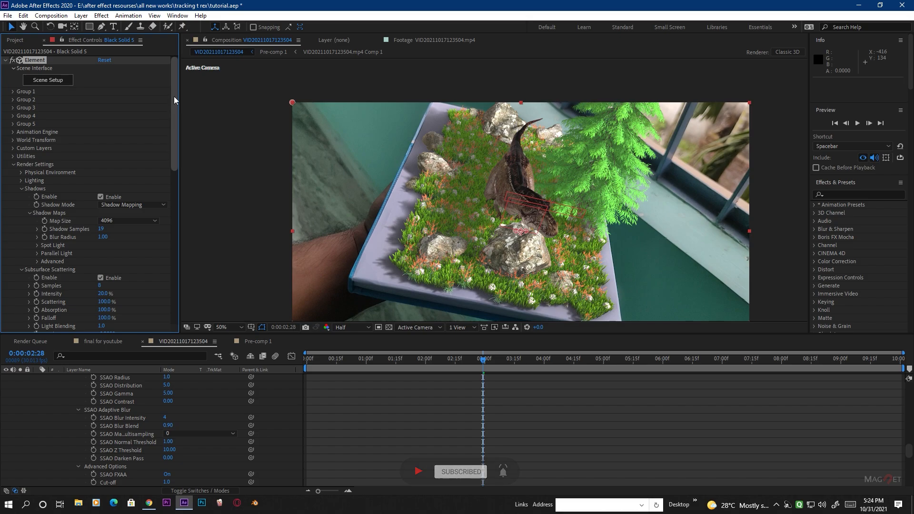
drag(174, 97, 174, 303)
click(121, 327)
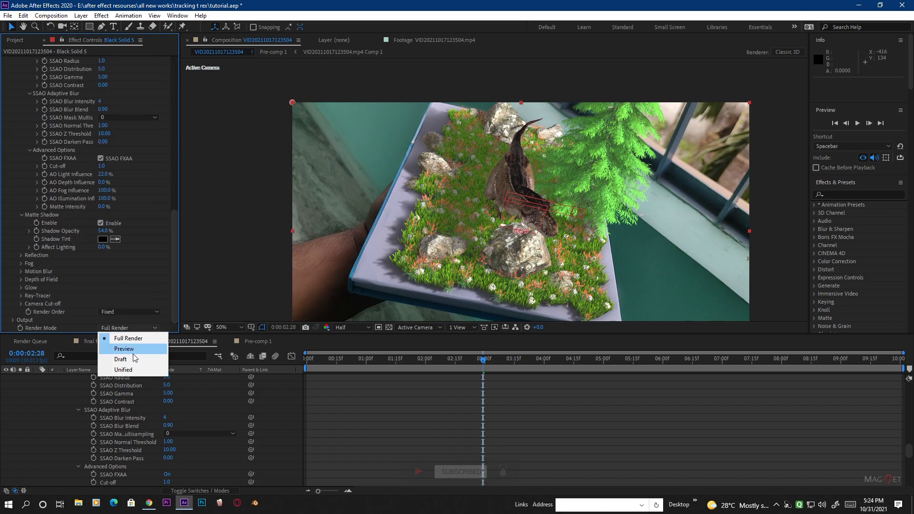
click(133, 353)
In Group 3, scale the Channel 5 cypress tree to 0.77 and set its X position to -4.27 and Z position to 3.10.
drag(175, 241, 175, 65)
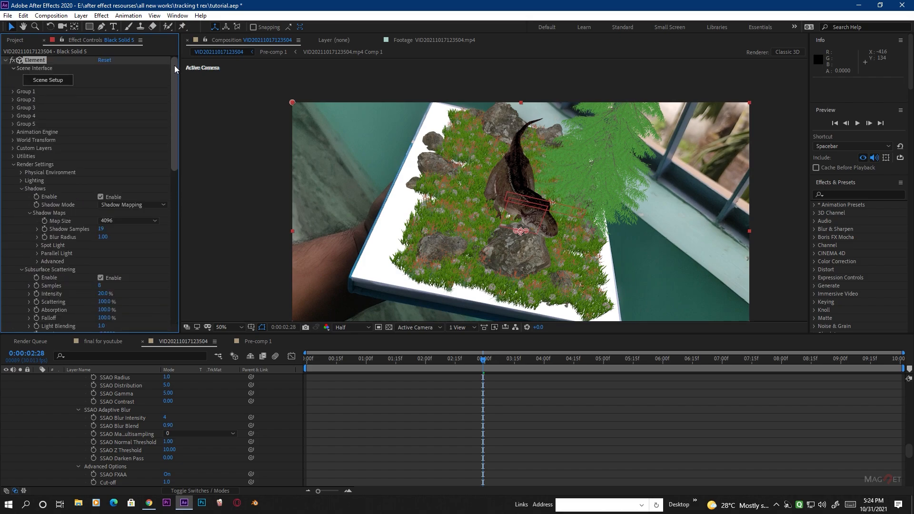
click(14, 108)
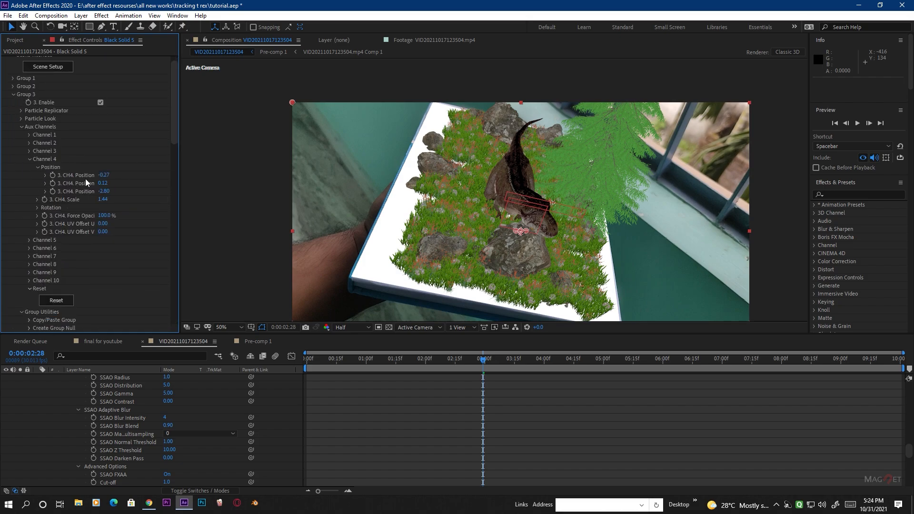
click(30, 159)
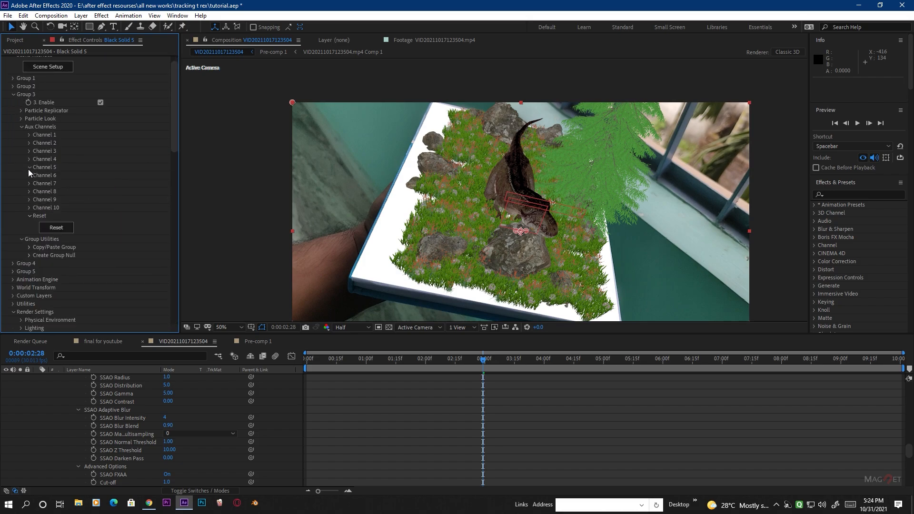
click(28, 168)
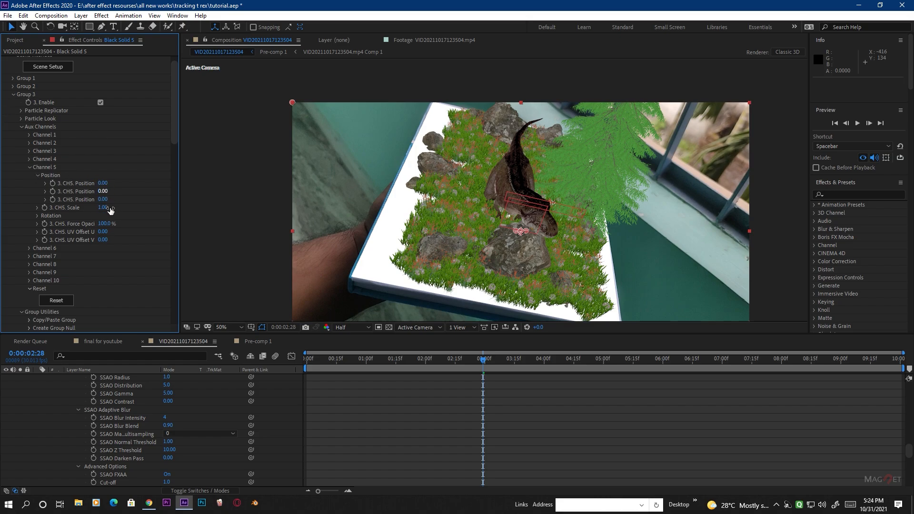
drag(104, 215, 103, 218)
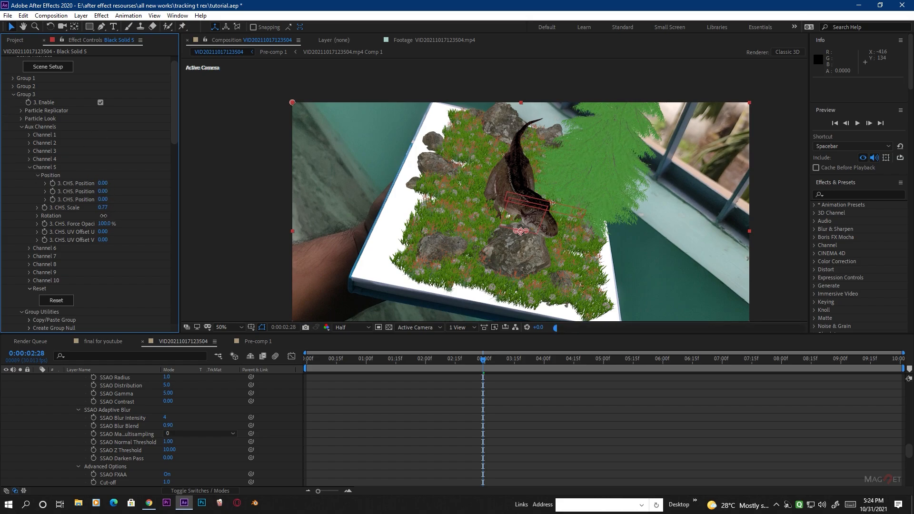
drag(101, 183, 4, 185)
drag(111, 188, 239, 190)
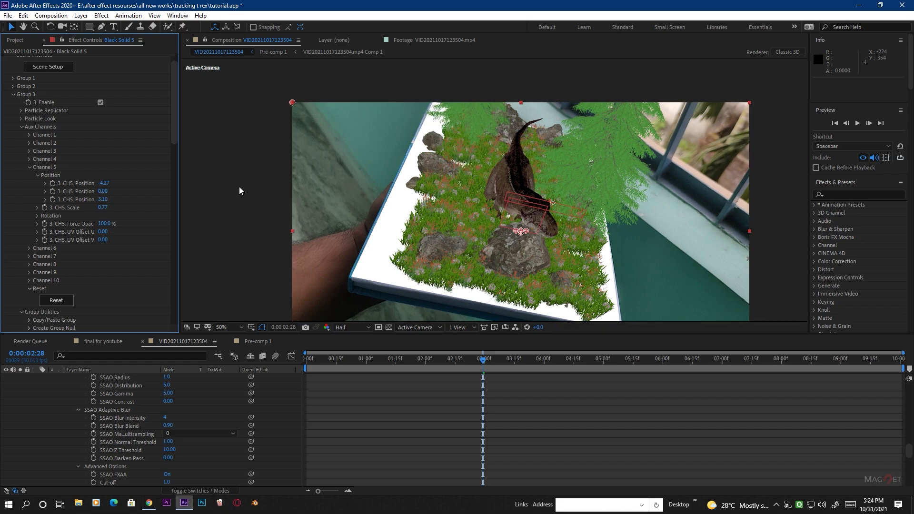
Scale the Channel 6 cypress tree to 0.63 and set its Z position to -3.58.
click(27, 167)
click(28, 175)
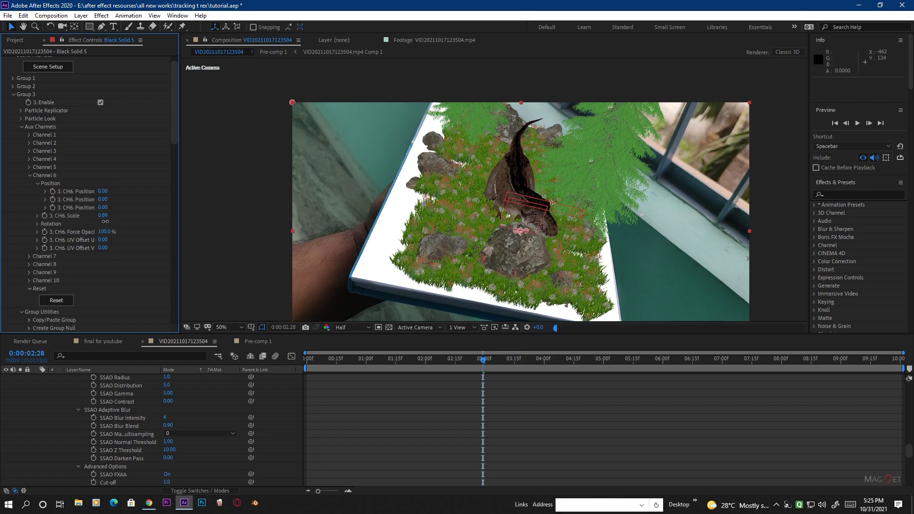
drag(105, 222, 17, 230)
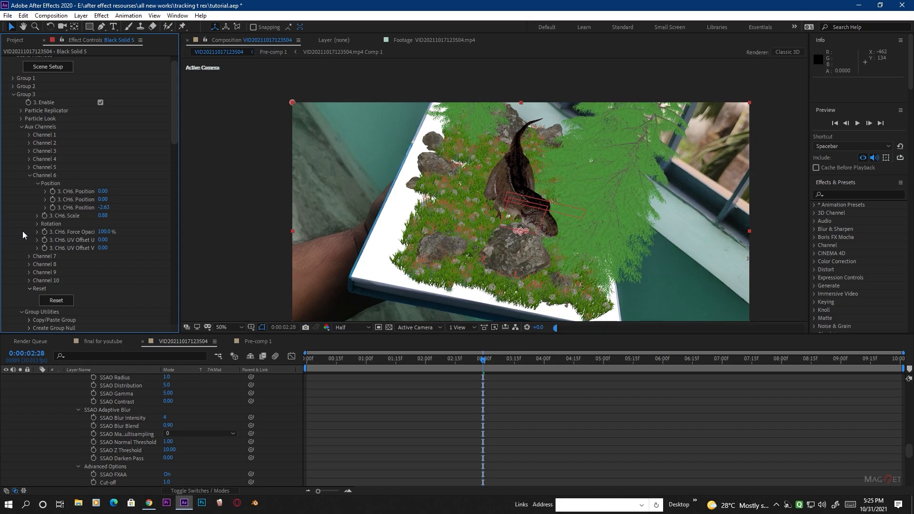
mouse_move(104, 207)
mouse_down()
mouse_move(73, 224)
mouse_move(106, 223)
mouse_up()
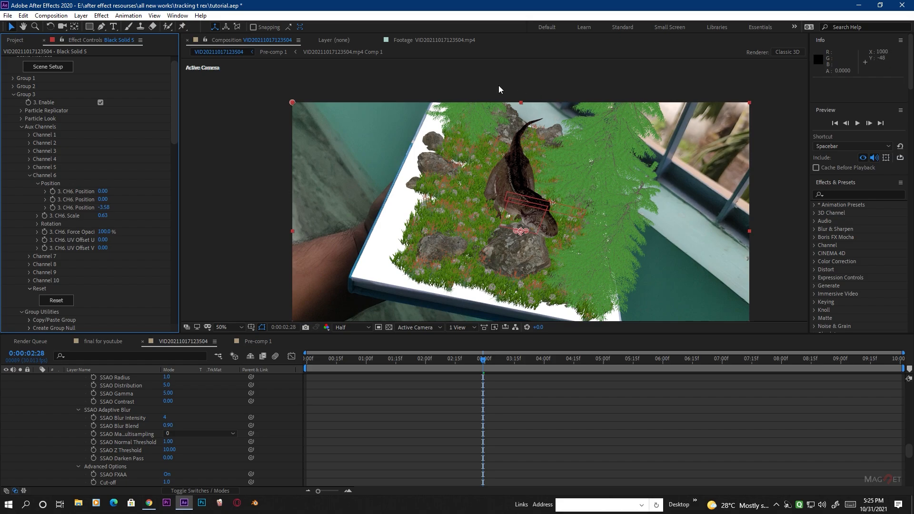
Place the Channel 7 cypress tree at X -0.21 and Z 1.98, rotated -104° about Y and scaled to 0.66.
click(29, 175)
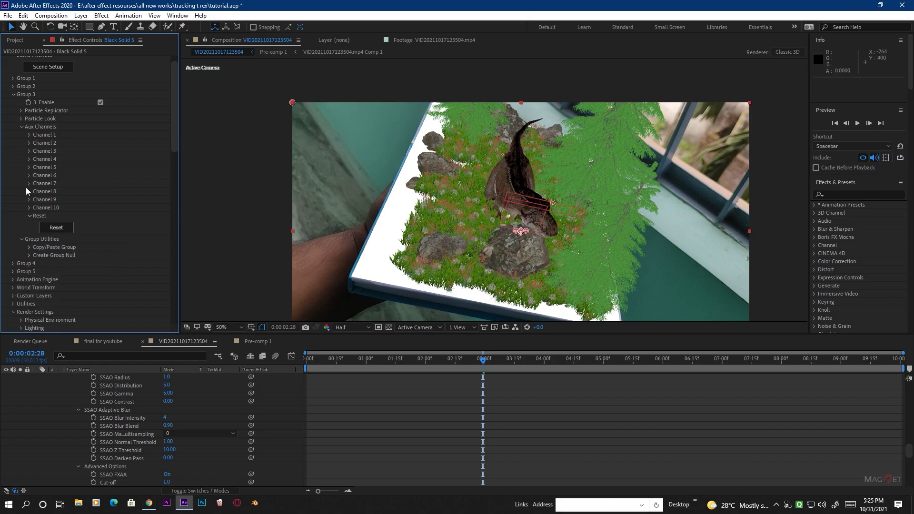
click(28, 183)
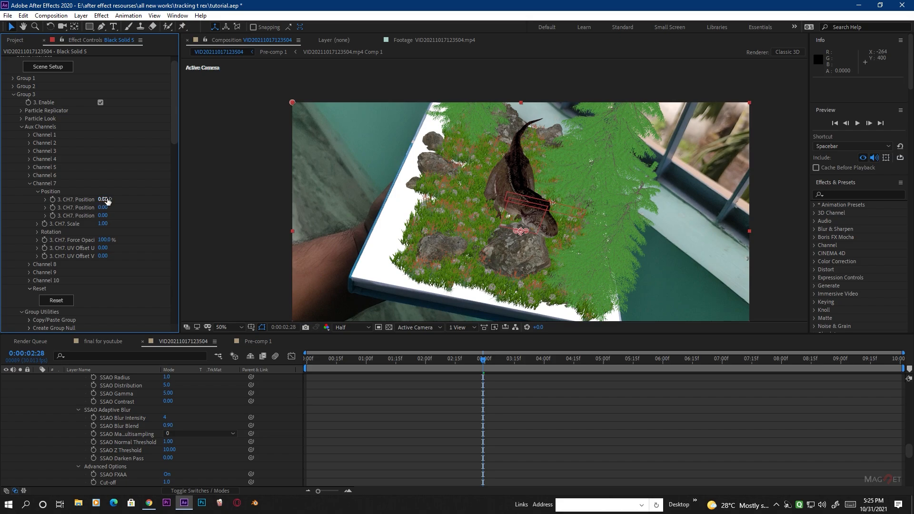
drag(110, 200, 197, 210)
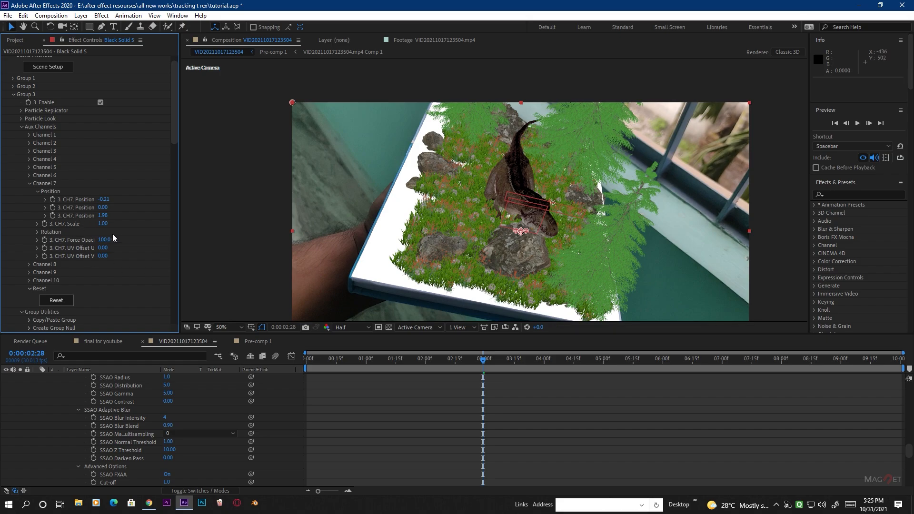
click(37, 232)
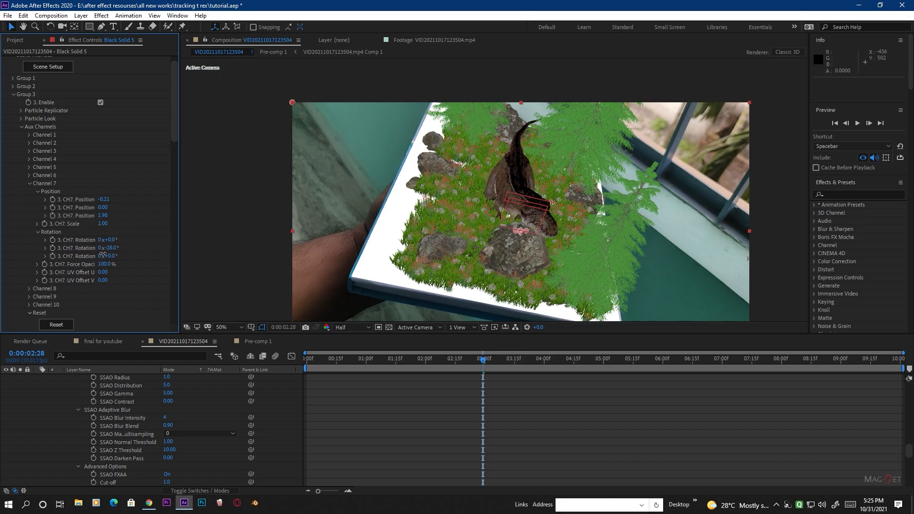
drag(85, 256, 99, 236)
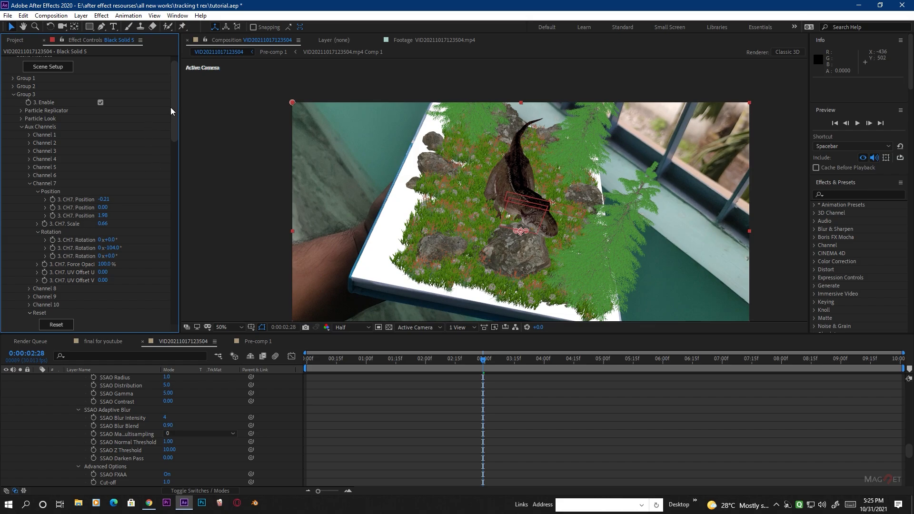
Set the Element effect's Render Mode to Full Render.
drag(170, 107, 174, 339)
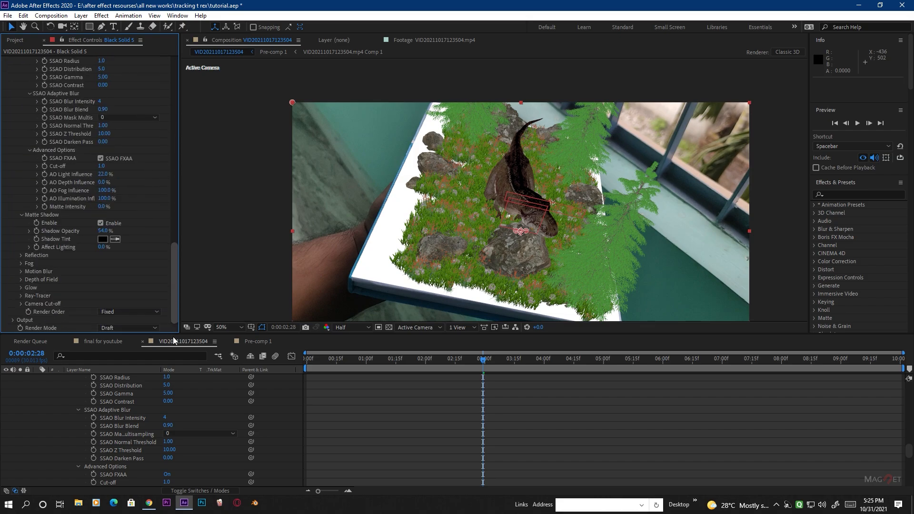
click(113, 329)
click(127, 338)
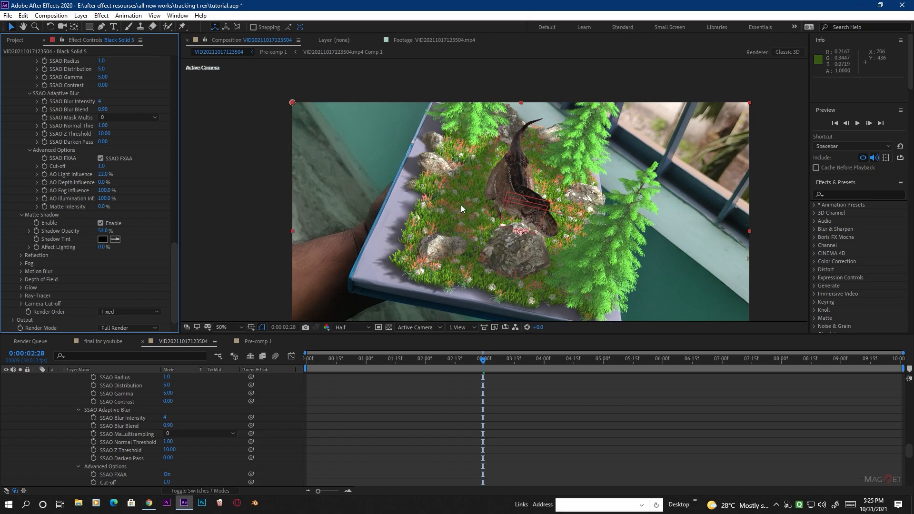
Inspect the placed trees, rocks and grass around the T-rex up close, including the frame at 0:00:06:13.
scroll(486, 248, down, 2)
scroll(564, 234, up, 4)
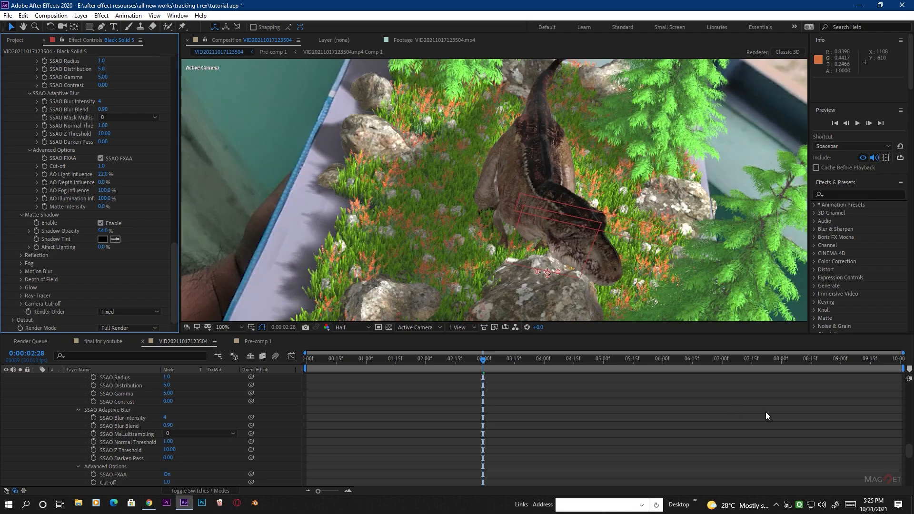
click(691, 367)
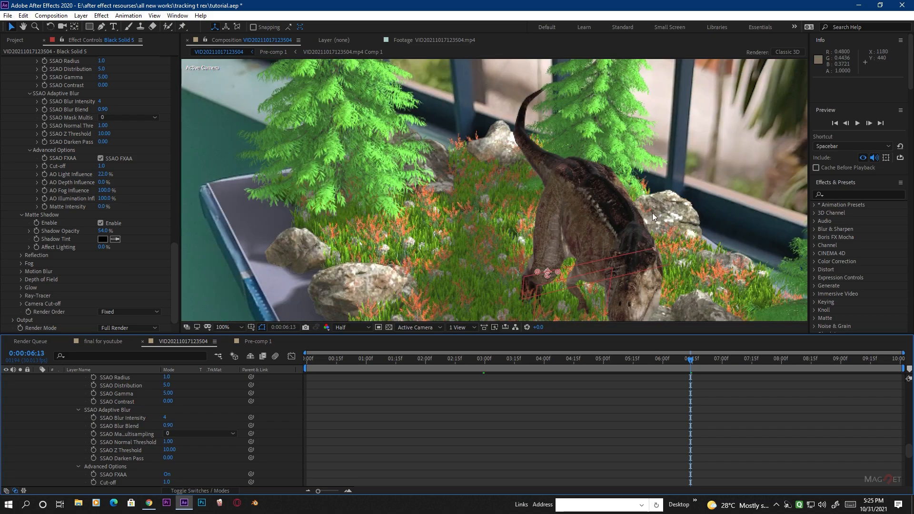
scroll(652, 212, down, 4)
scroll(536, 244, up, 2)
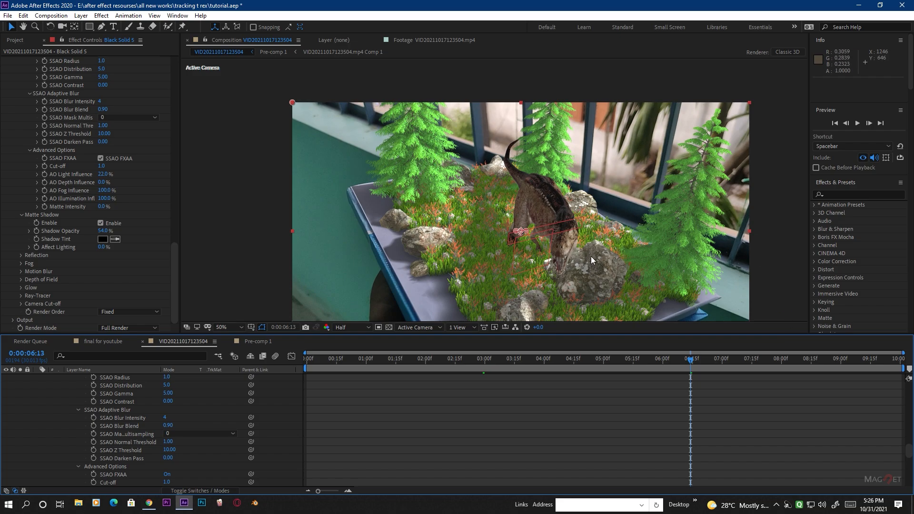
Set the intensity of Spot Light 1 to 460%.
scroll(99, 427, up, 10)
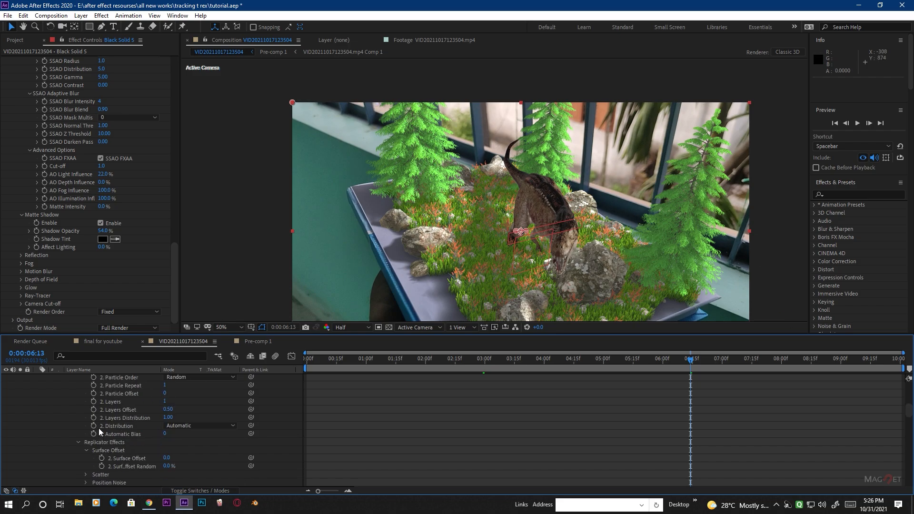
scroll(98, 427, up, 5)
click(90, 387)
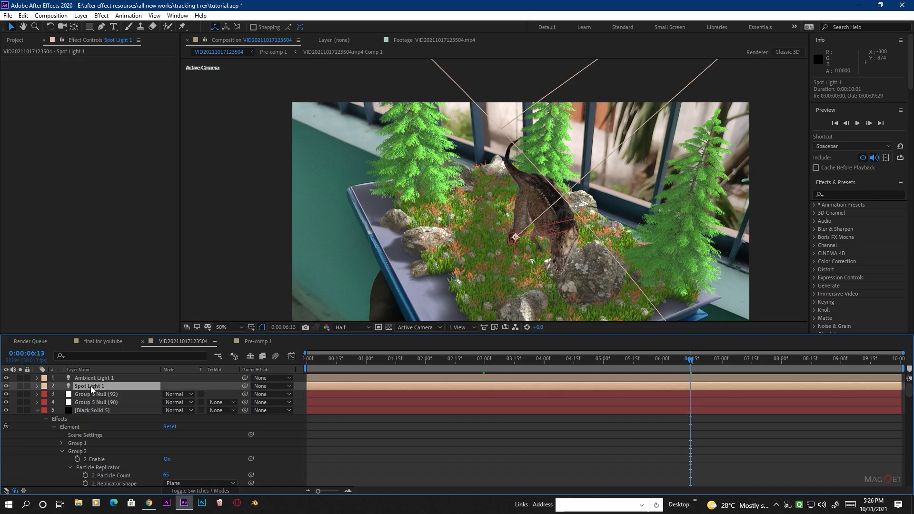
key(t)
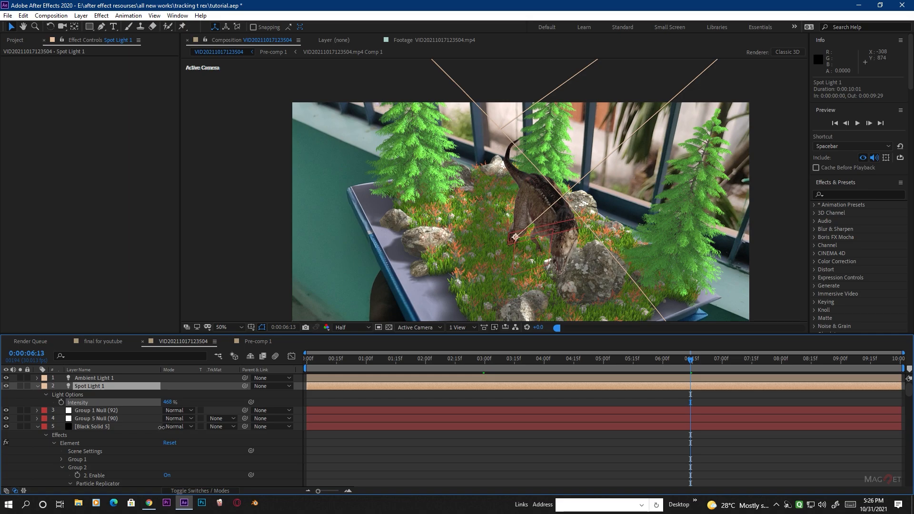
drag(161, 427, 158, 427)
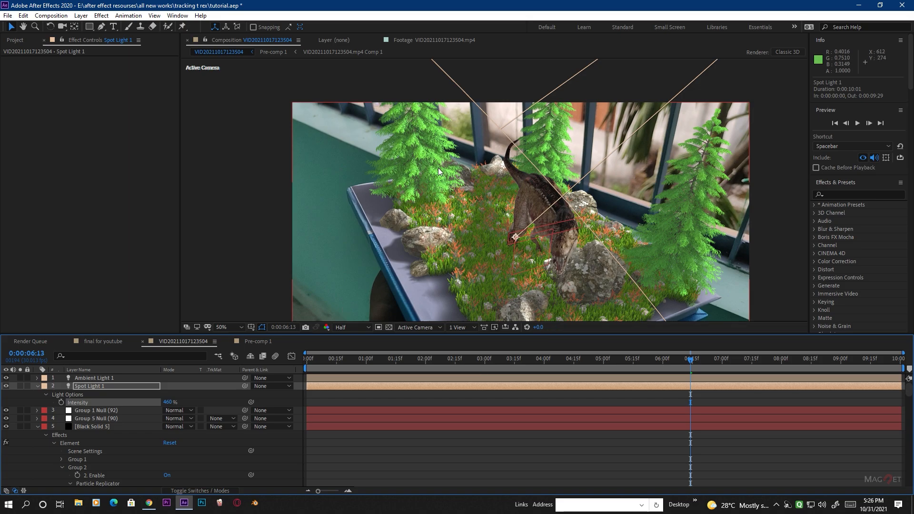
Examine the lighting and shadows on the trees, grass and T-rex at 0:00:06:13 and 0:00:08:17, collapsing the Black Solid 5 layer's properties.
scroll(718, 267, down, 1)
click(724, 265)
scroll(497, 232, up, 2)
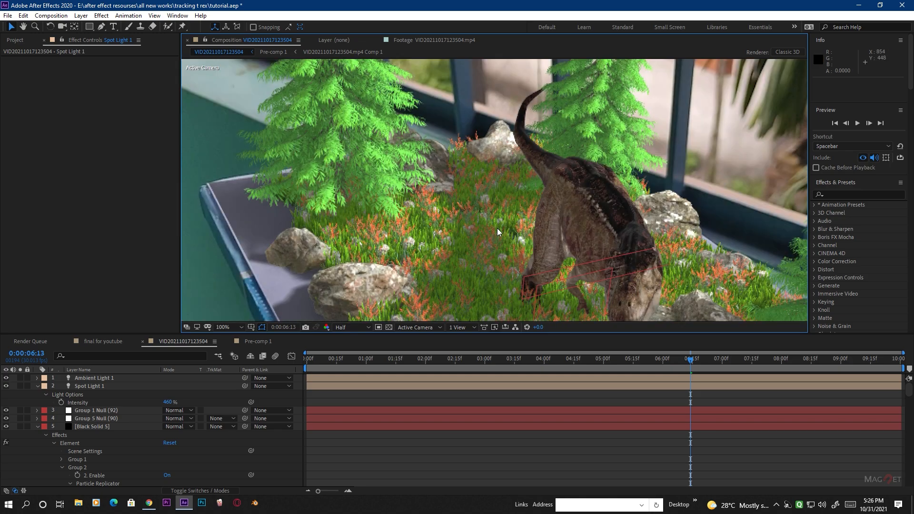
scroll(497, 232, down, 2)
scroll(497, 232, up, 1)
drag(504, 233, 482, 208)
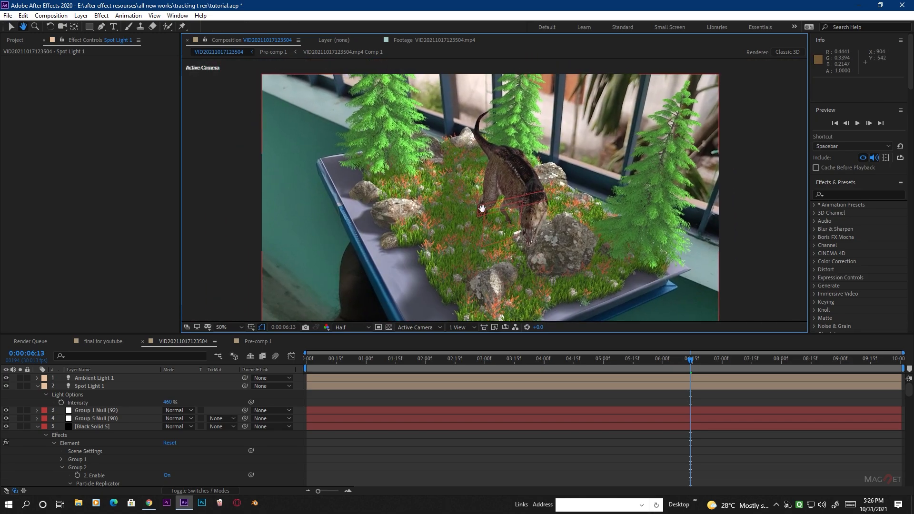
click(817, 364)
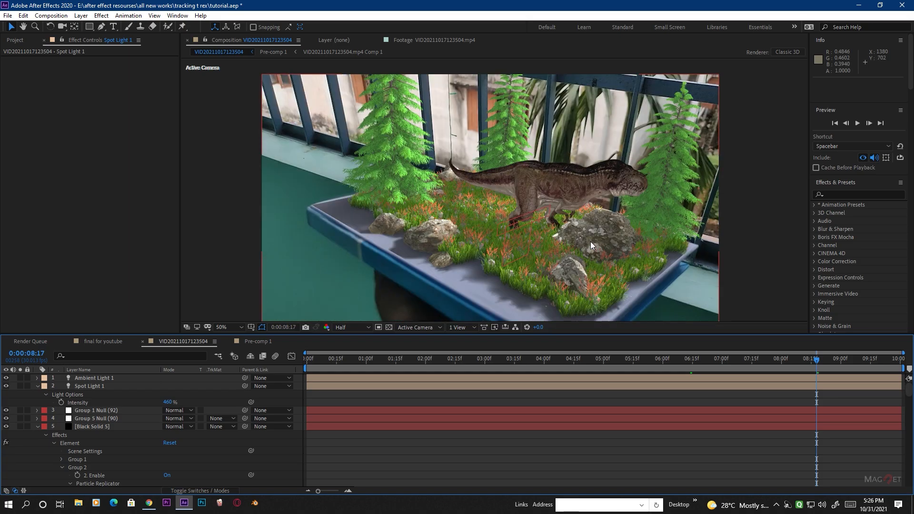
drag(485, 238, 449, 240)
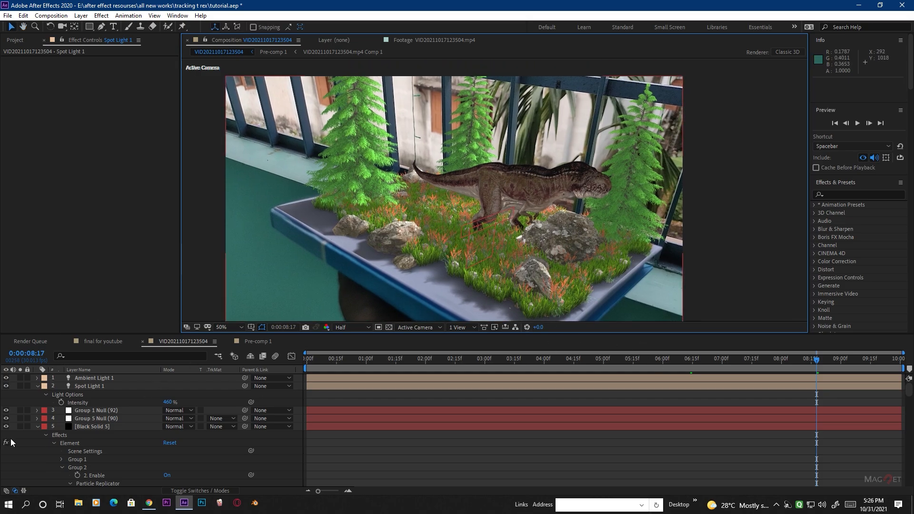
click(37, 426)
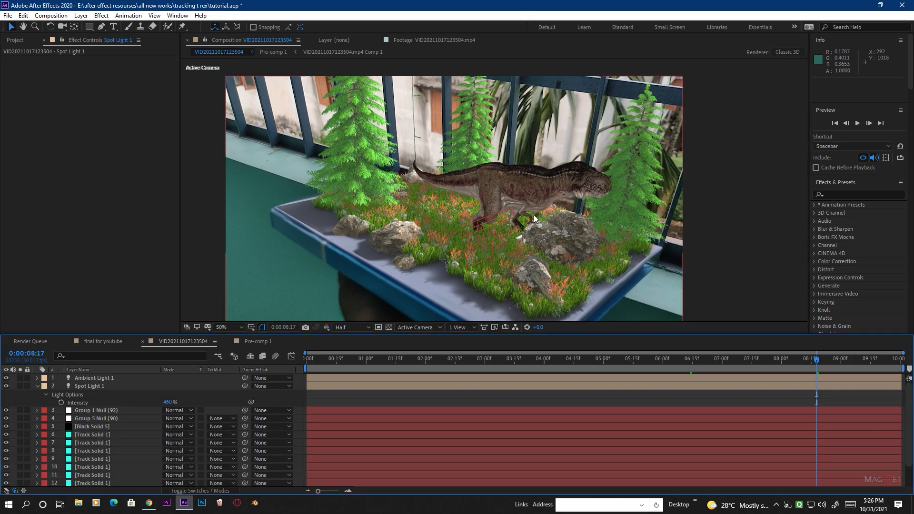
mouse_move(480, 265)
mouse_down()
mouse_move(468, 236)
mouse_move(492, 258)
mouse_up()
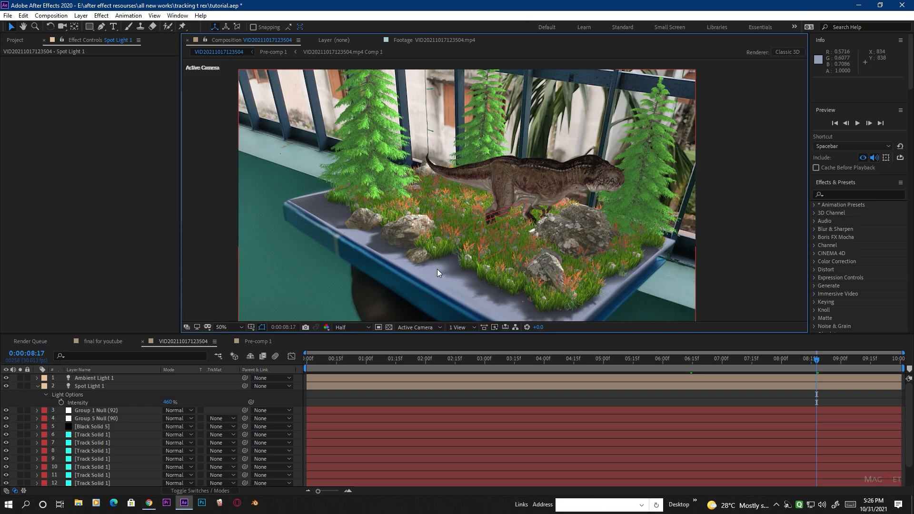
scroll(431, 257, up, 2)
scroll(430, 256, down, 2)
drag(484, 279, 448, 280)
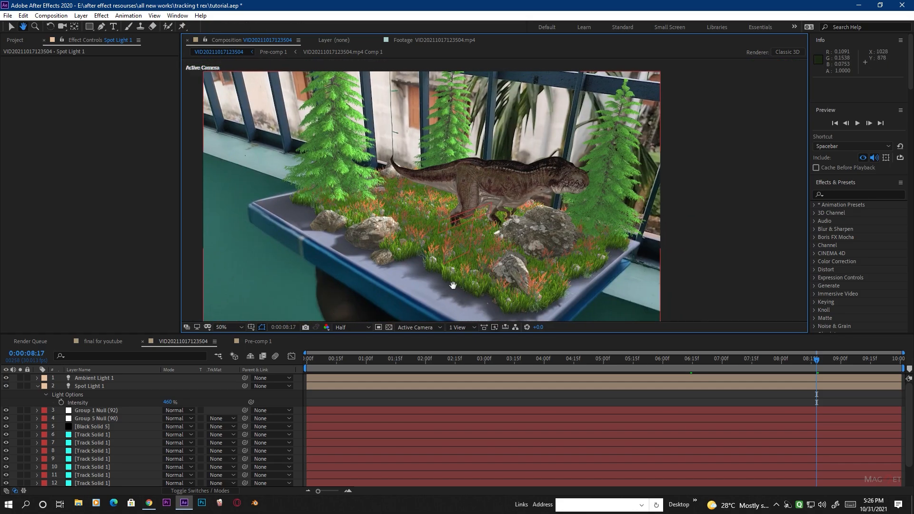
key(v)
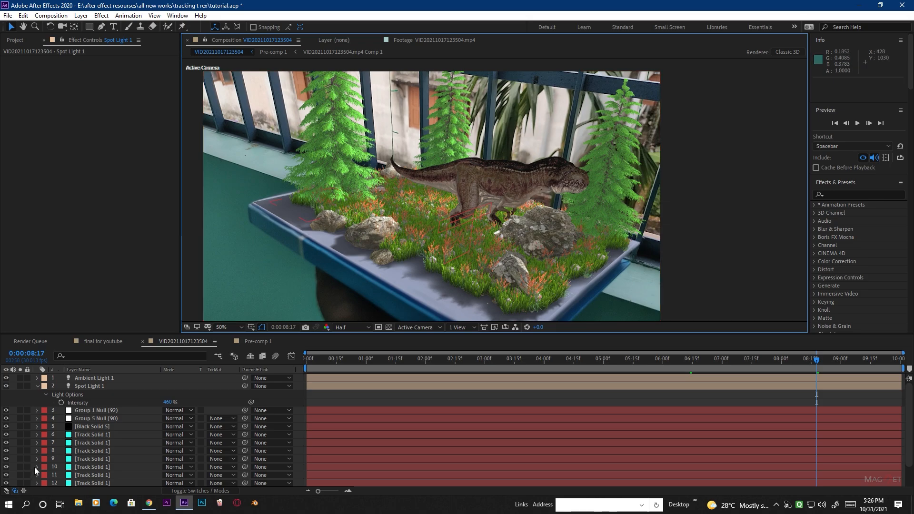
Save the project and turn Motion Blur on in the Element effect's render settings on the Black Solid 5 layer.
scroll(91, 439, down, 2)
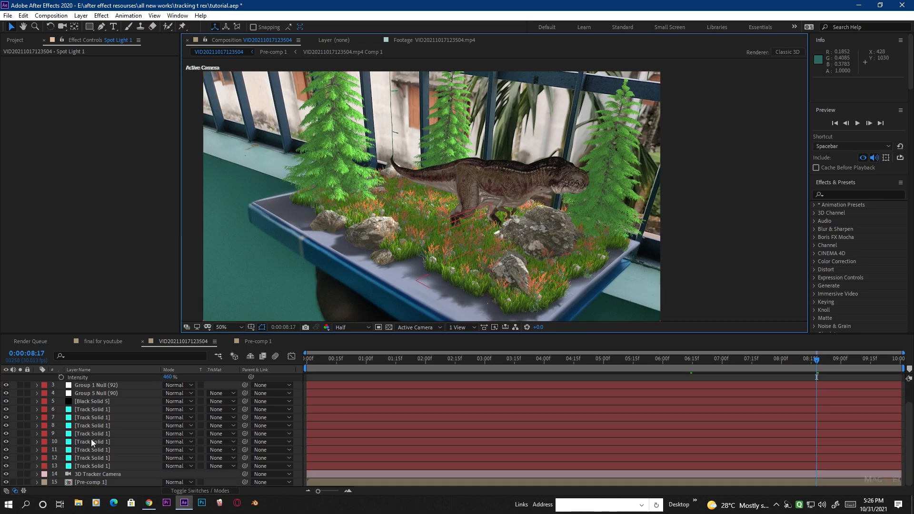
click(88, 403)
drag(171, 115, 173, 331)
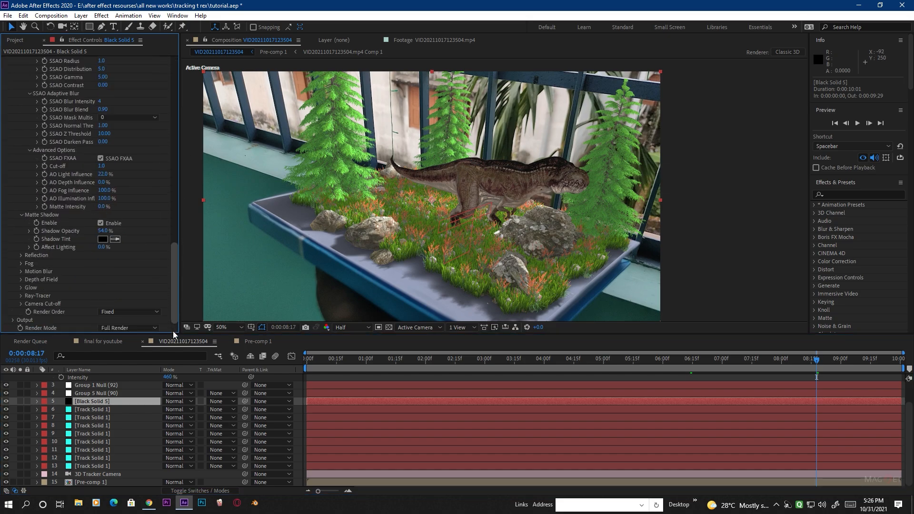
click(21, 272)
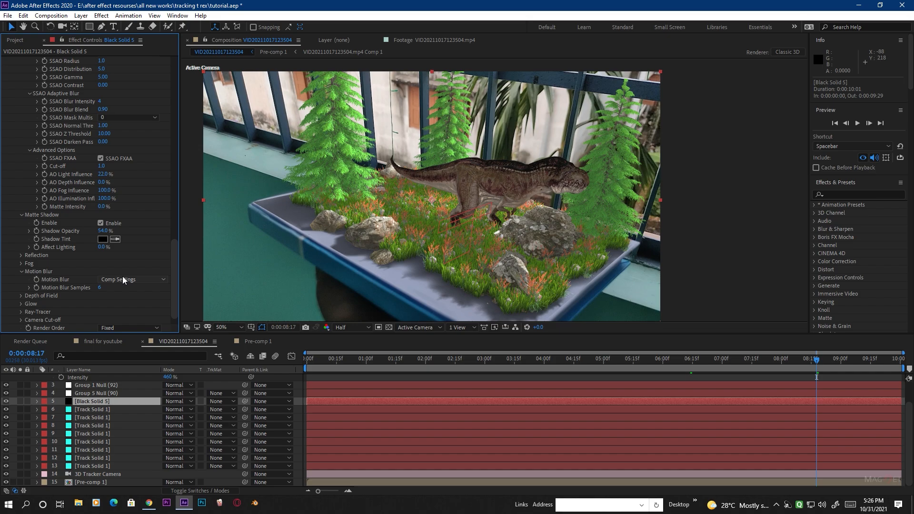
key(ctrl+s)
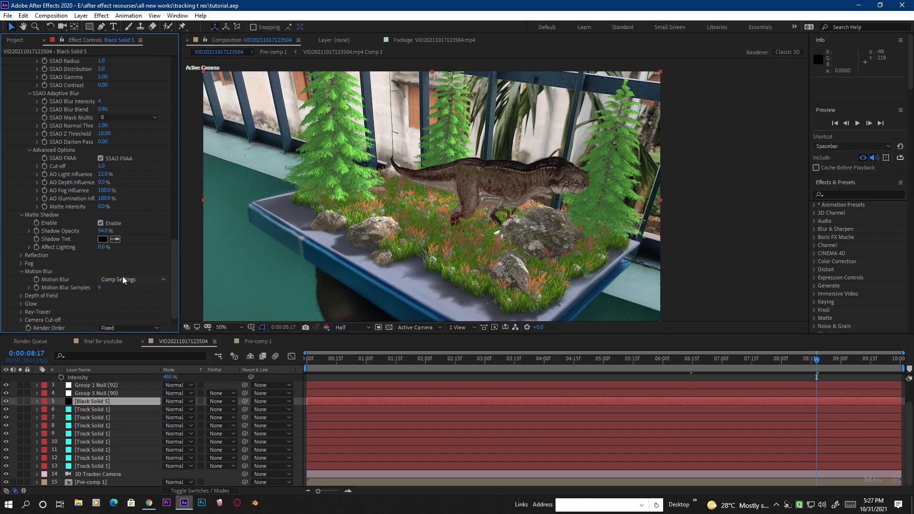
click(125, 282)
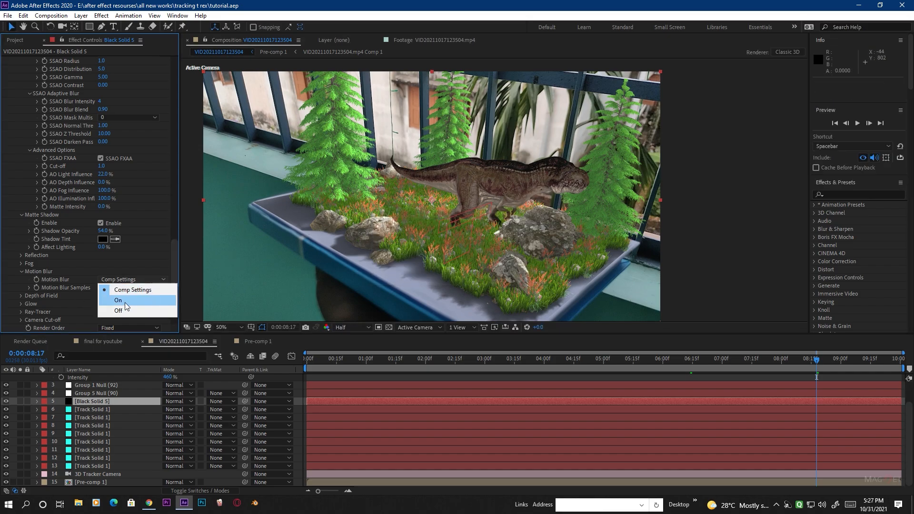
click(134, 298)
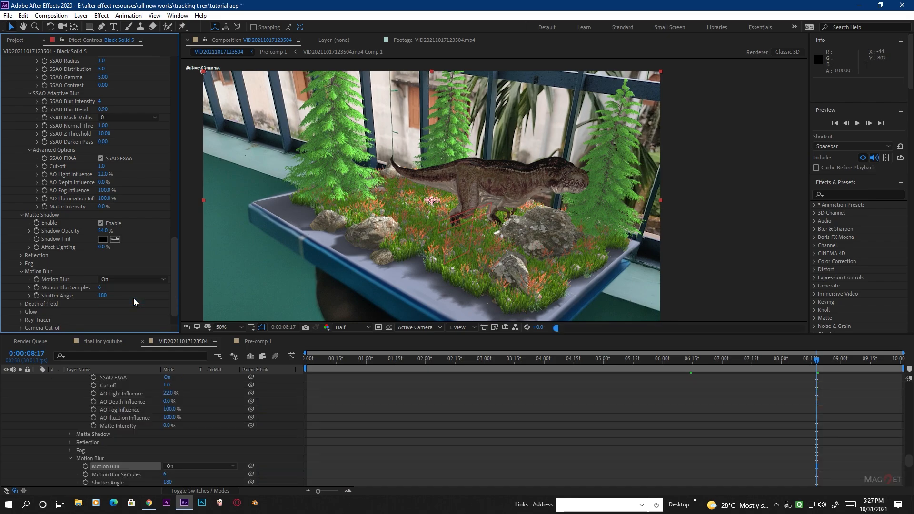
Examine the T-rex's body and head and the neighbouring tree up close at 0:00:08:17 with motion blur applied.
scroll(504, 198, up, 2)
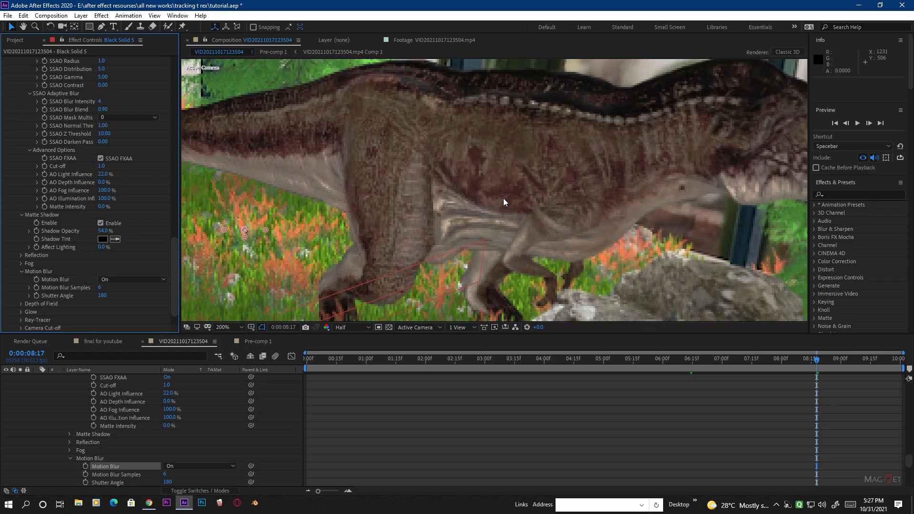
scroll(504, 198, down, 2)
drag(620, 181, 559, 152)
scroll(534, 206, up, 1)
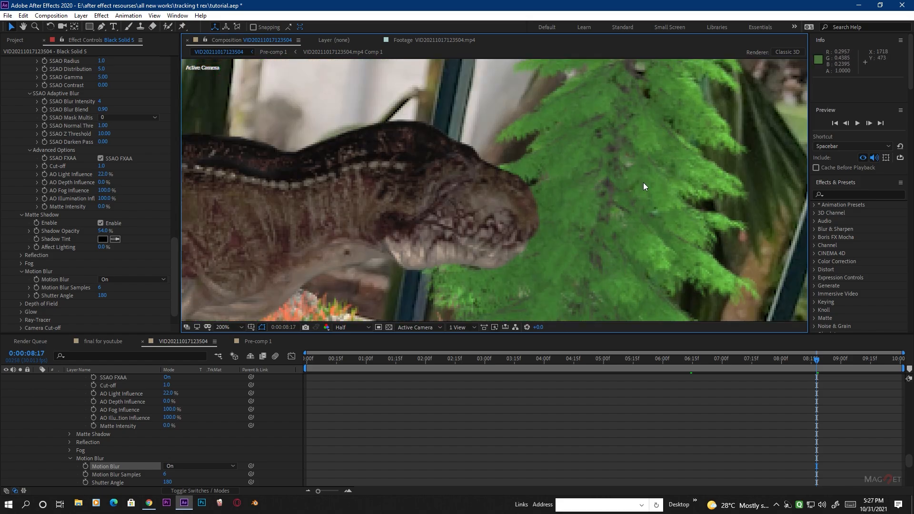
scroll(681, 173, down, 2)
drag(512, 205, 598, 200)
key(v)
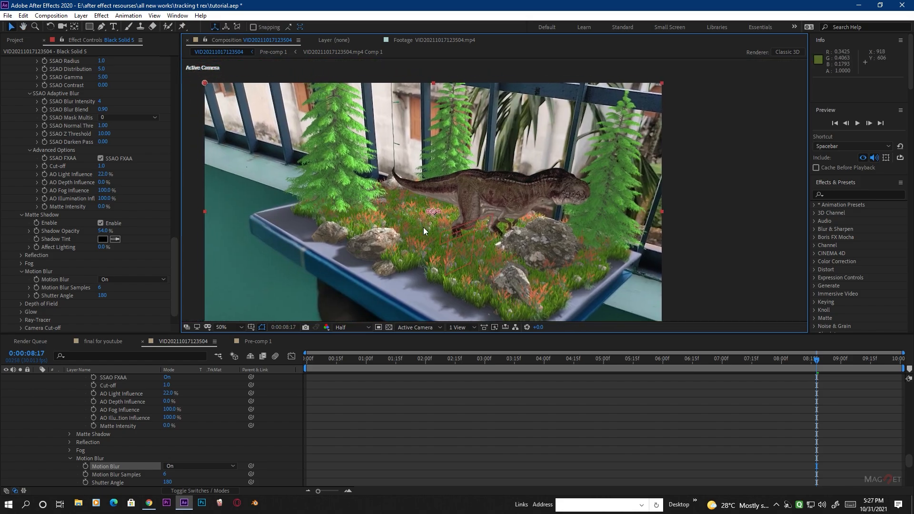
Set the intensity of Ambient Light 1 to 40%.
scroll(76, 426, up, 10)
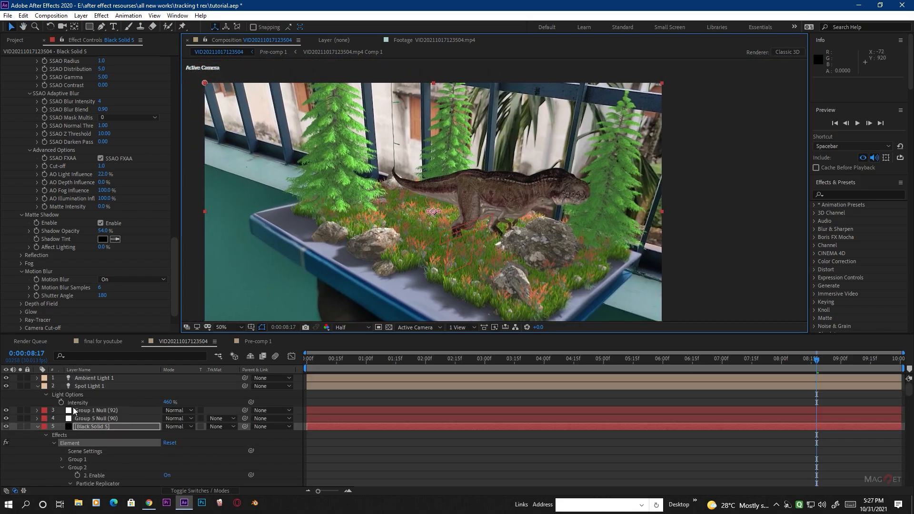
click(102, 380)
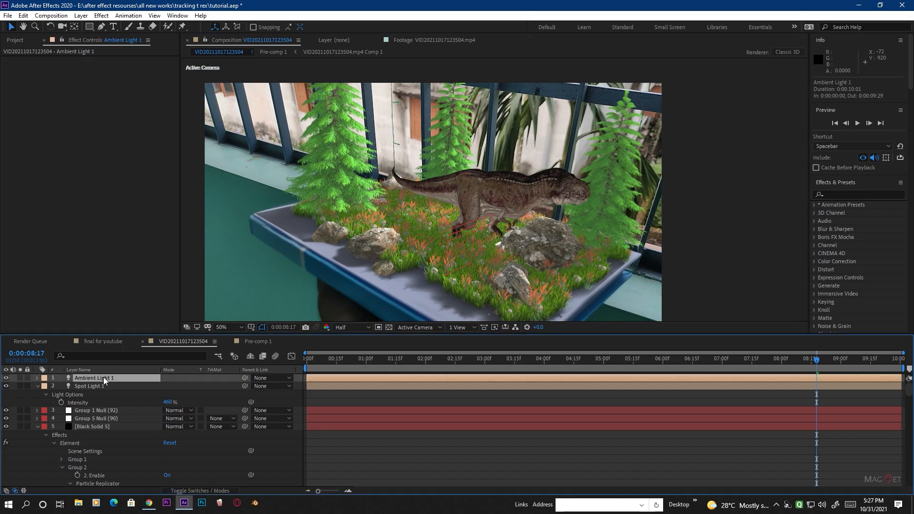
key(t)
click(168, 394)
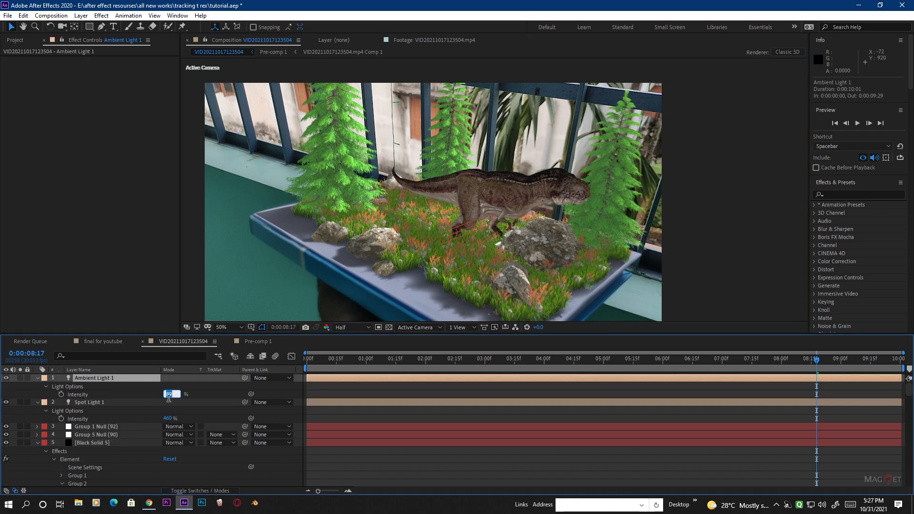
text(40)
click(220, 396)
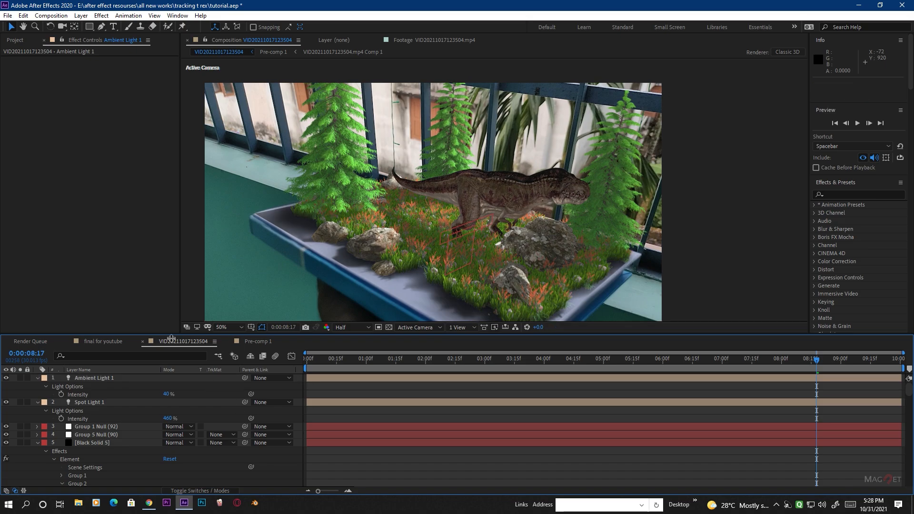
Check the ambient lighting on the T-rex, grass and trees up close, and go to the frame at 0:00:05:01.
scroll(428, 242, up, 2)
scroll(427, 230, down, 2)
scroll(427, 228, up, 1)
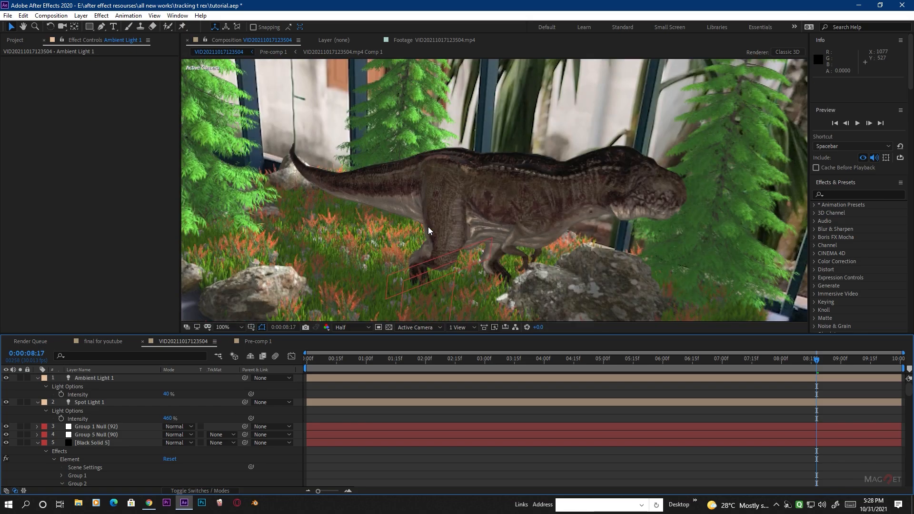
scroll(427, 227, down, 1)
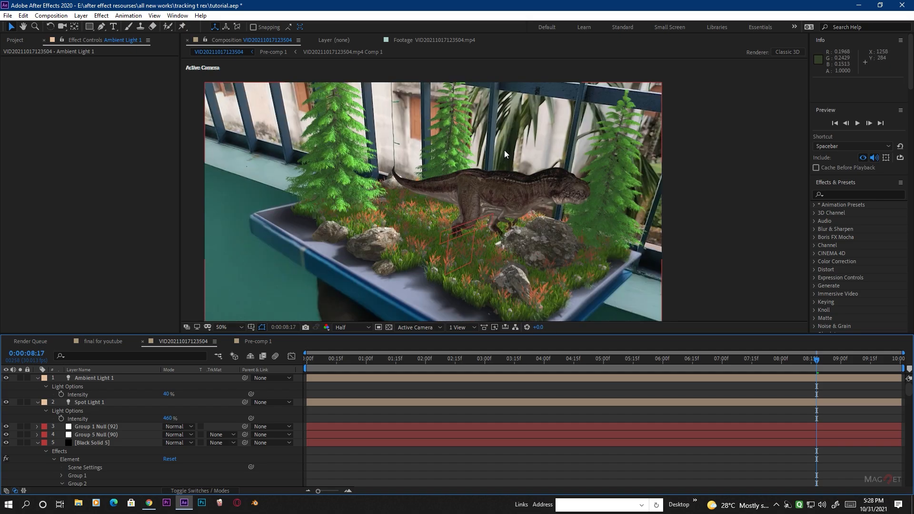
click(607, 358)
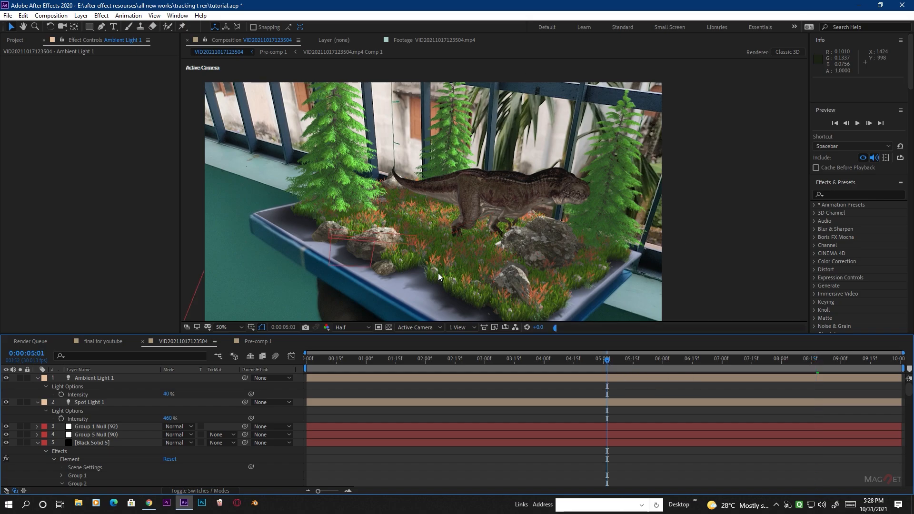